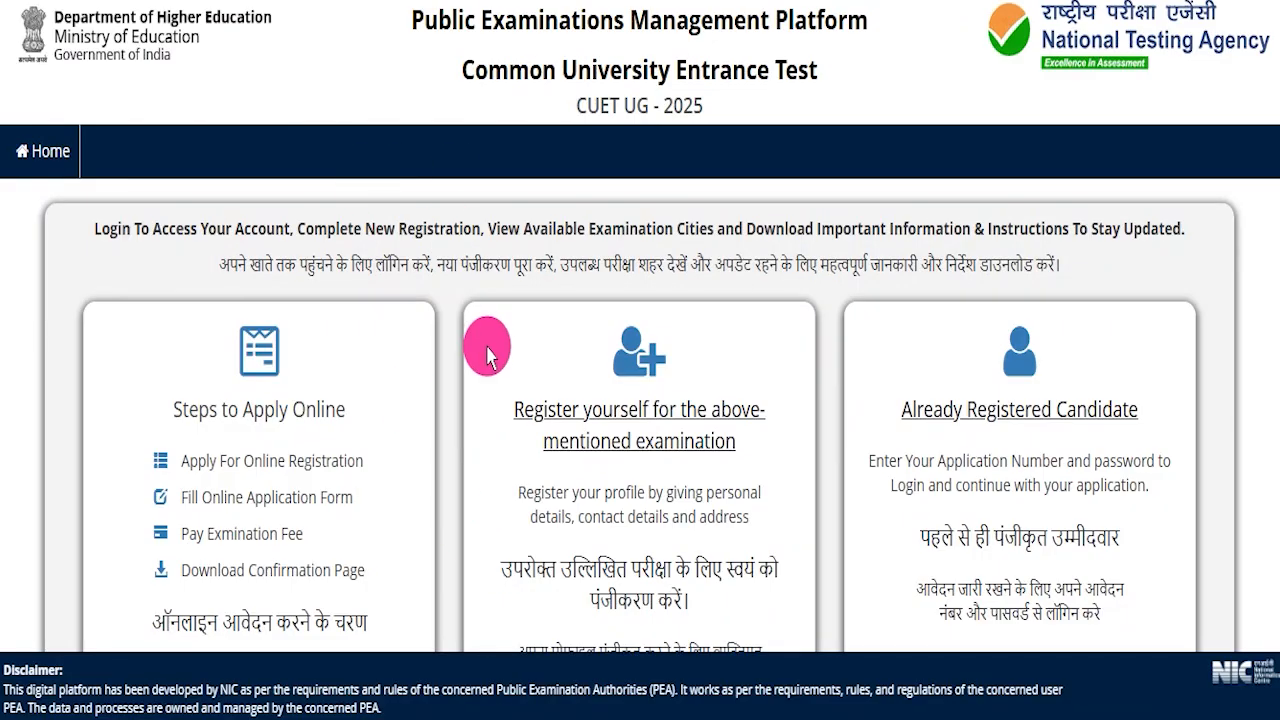
# Look over the CUET UG 2025 landing page's application steps, new registration and registered candidate login sections
pyautogui.scroll(-4, 466, 311)
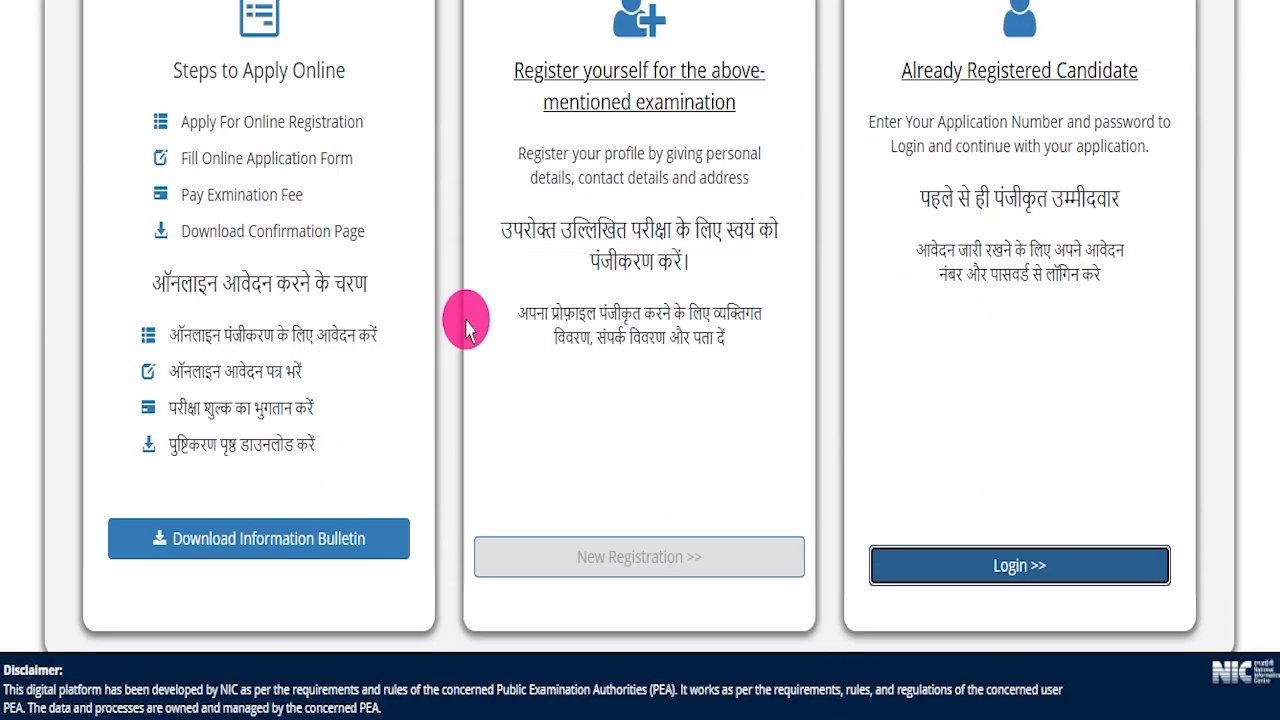
pyautogui.scroll(4, 471, 358)
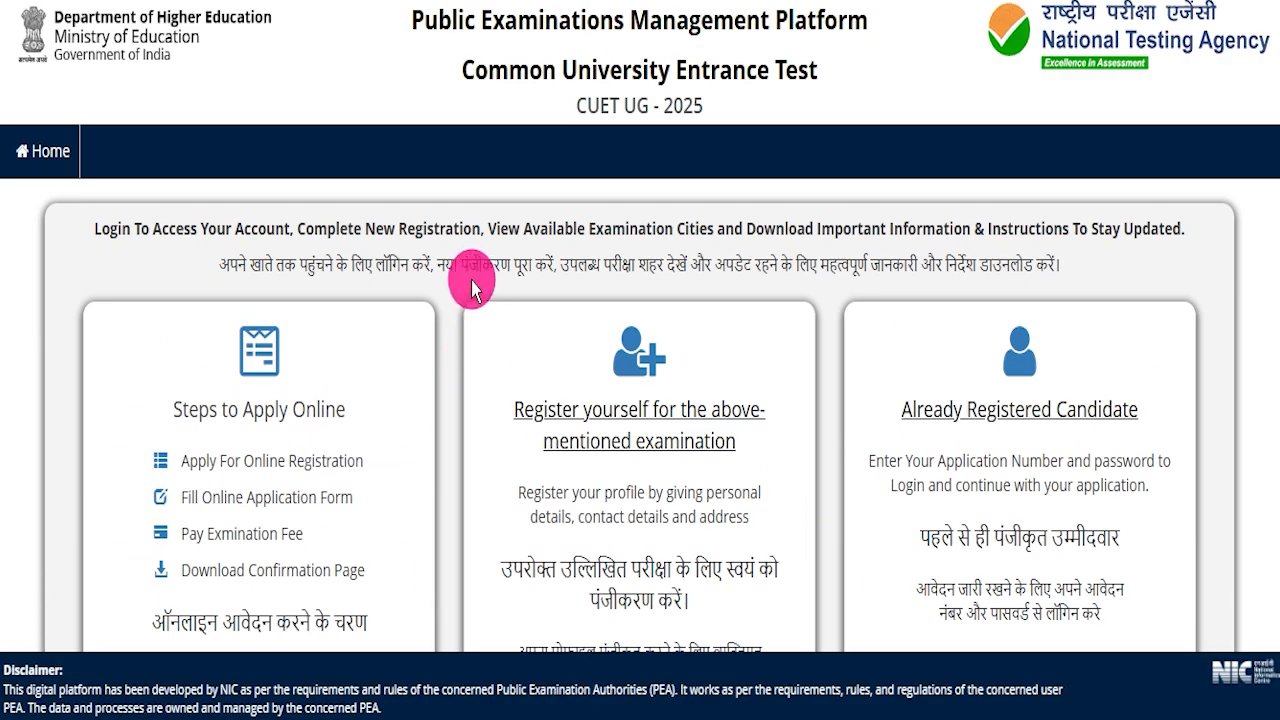
pyautogui.scroll(-4, 470, 285)
pyautogui.scroll(4, 500, 314)
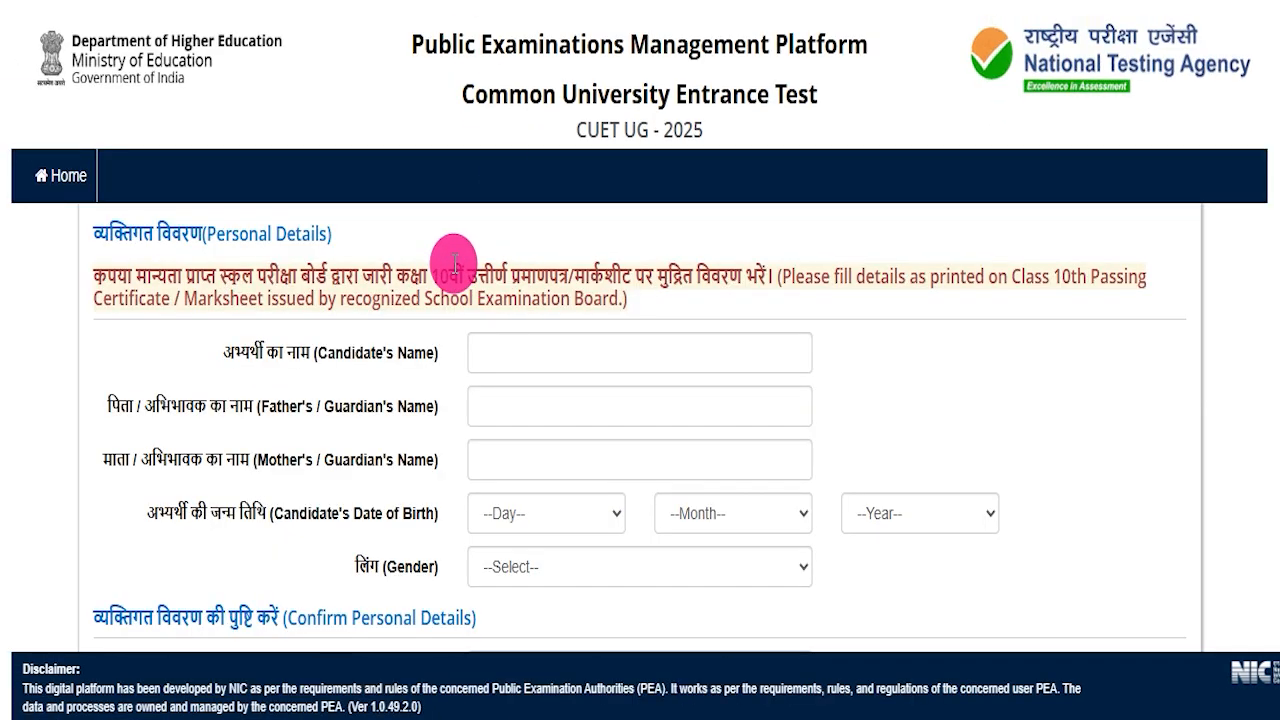
# Highlight the Class 10th certificate instruction in the registration form's personal details, and look through the form's remaining sections
pyautogui.moveTo(92, 270); pyautogui.dragTo(665, 303)
pyautogui.click(665, 303)
pyautogui.scroll(-13, 594, 286)
pyautogui.scroll(-9, 617, 310)
pyautogui.scroll(8, 609, 322)
pyautogui.scroll(10, 609, 322)
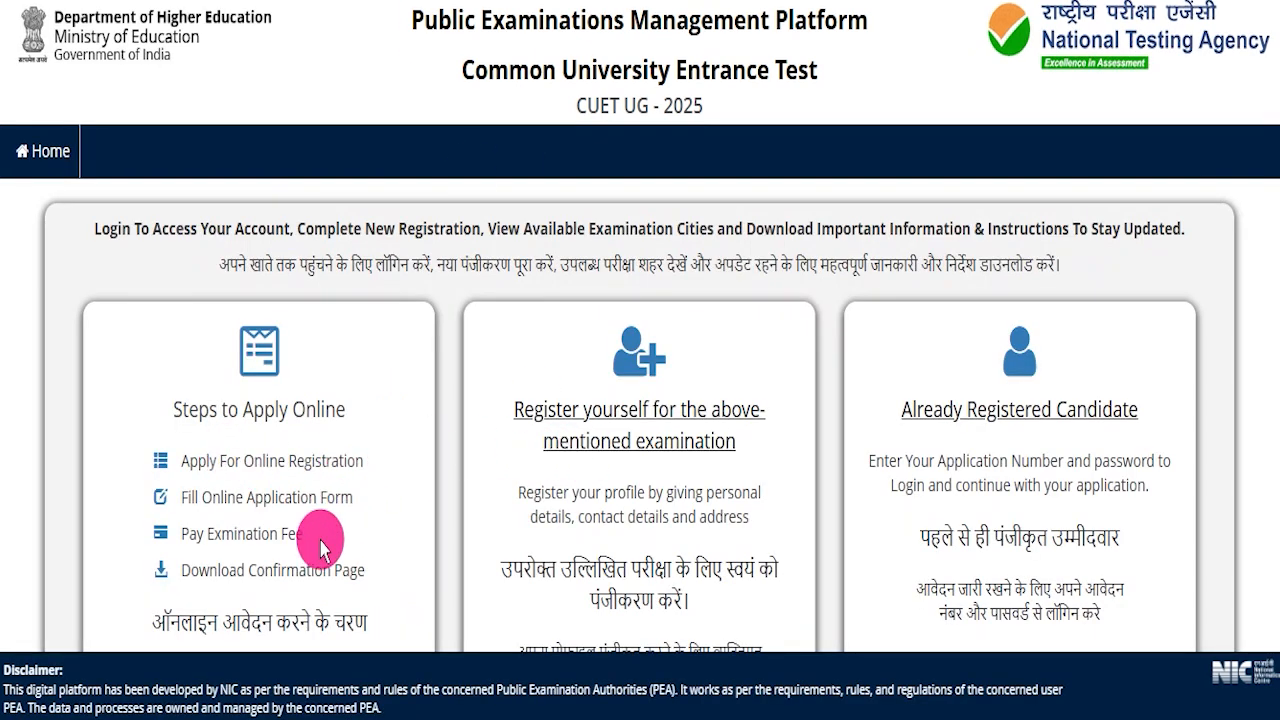
# Review the landing page options and examine the registered candidate login form, including its recovery links and CAPTCHA
pyautogui.scroll(-3, 441, 505)
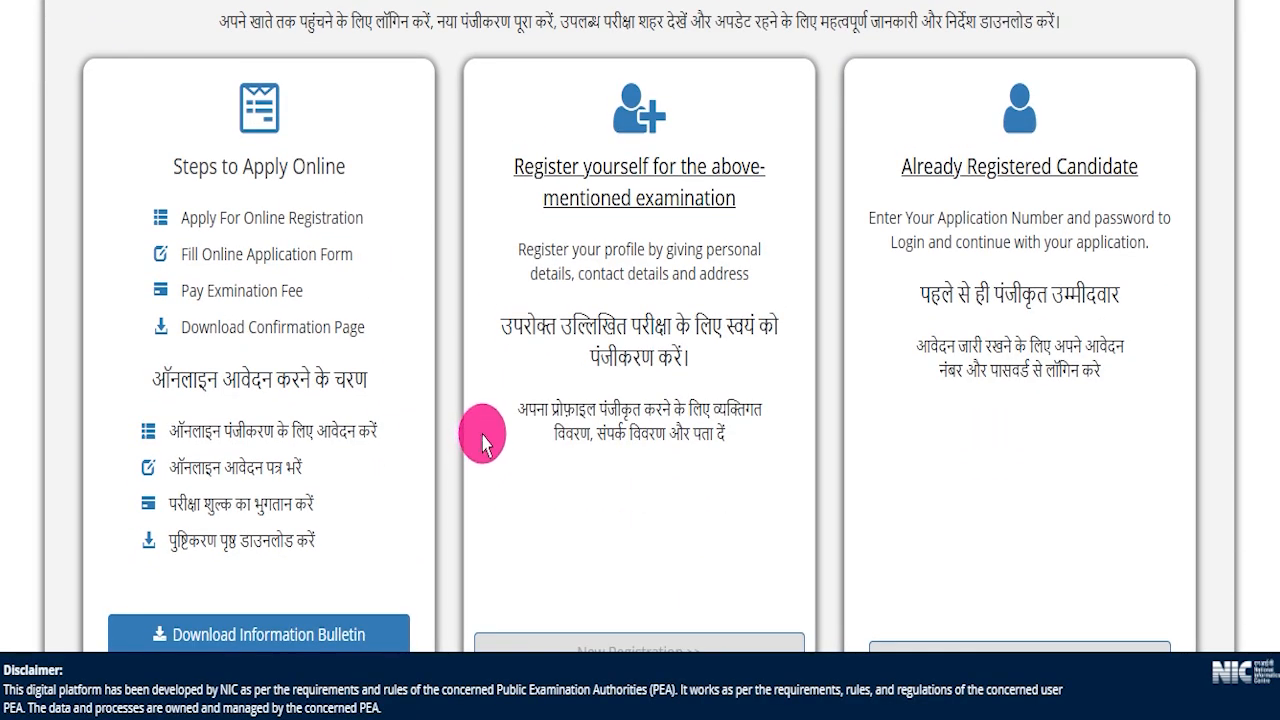
pyautogui.scroll(-2, 480, 446)
pyautogui.scroll(5, 460, 447)
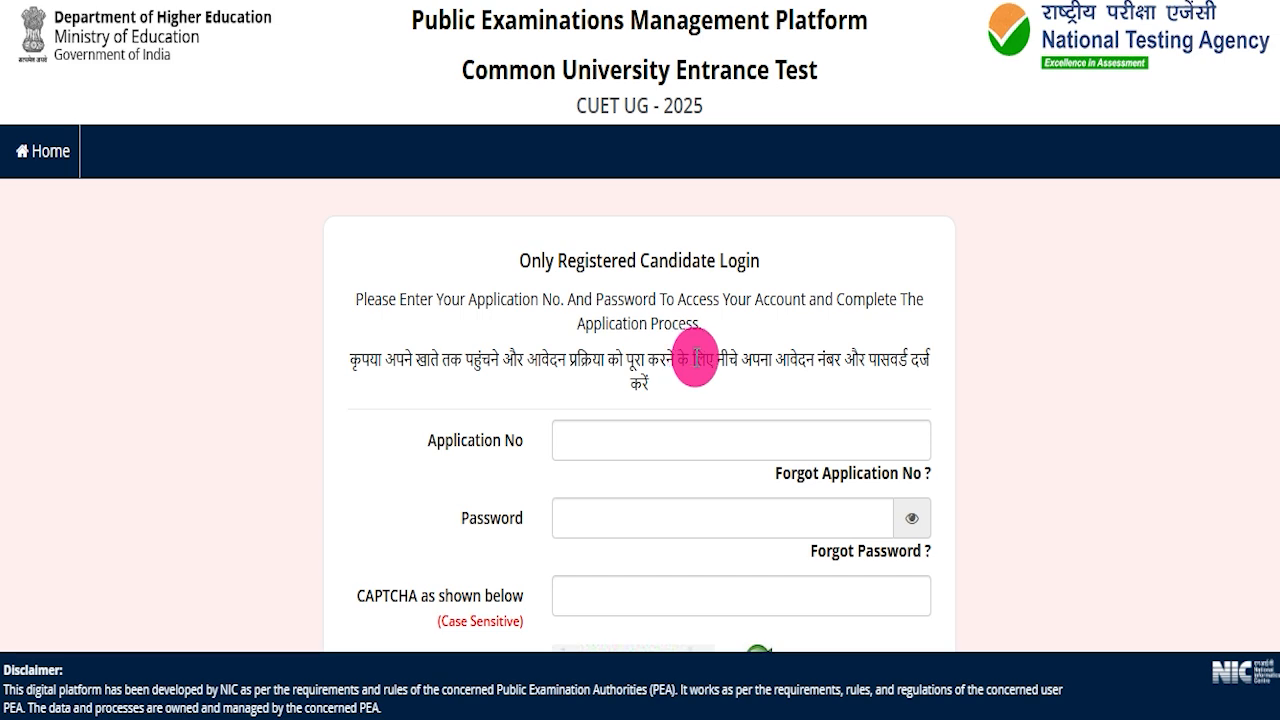
pyautogui.scroll(-3, 734, 337)
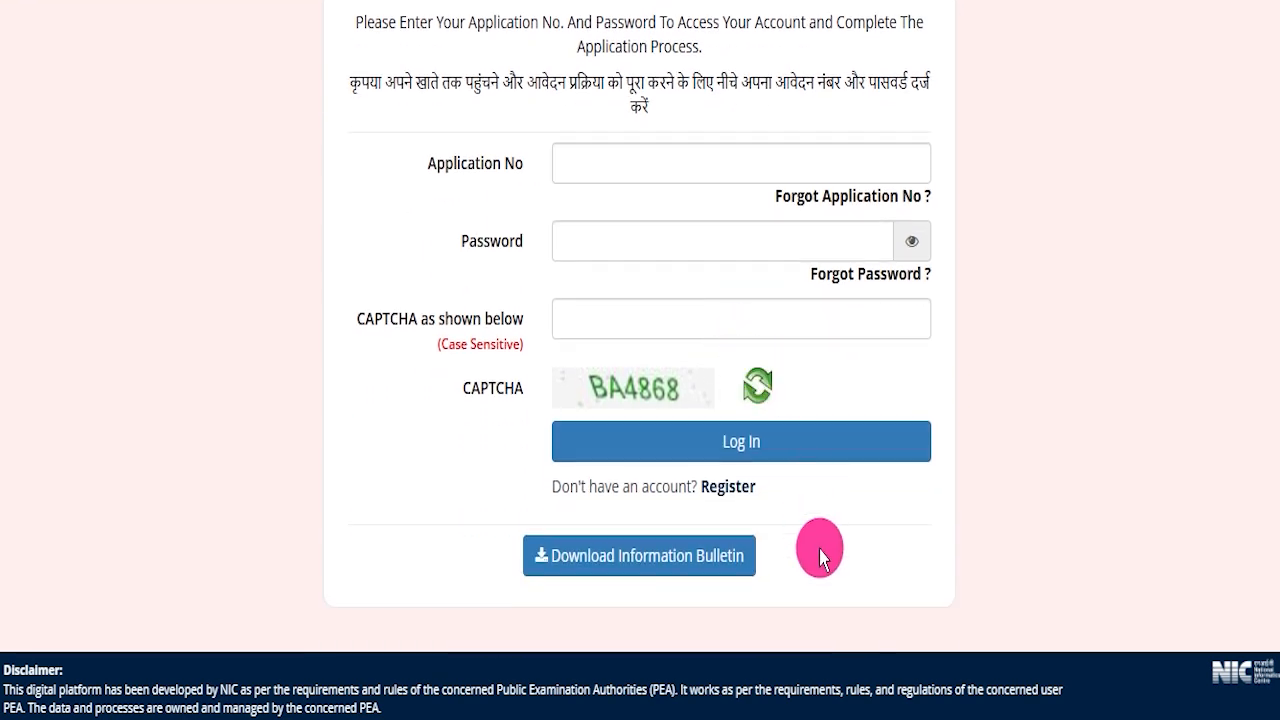
pyautogui.scroll(3, 821, 556)
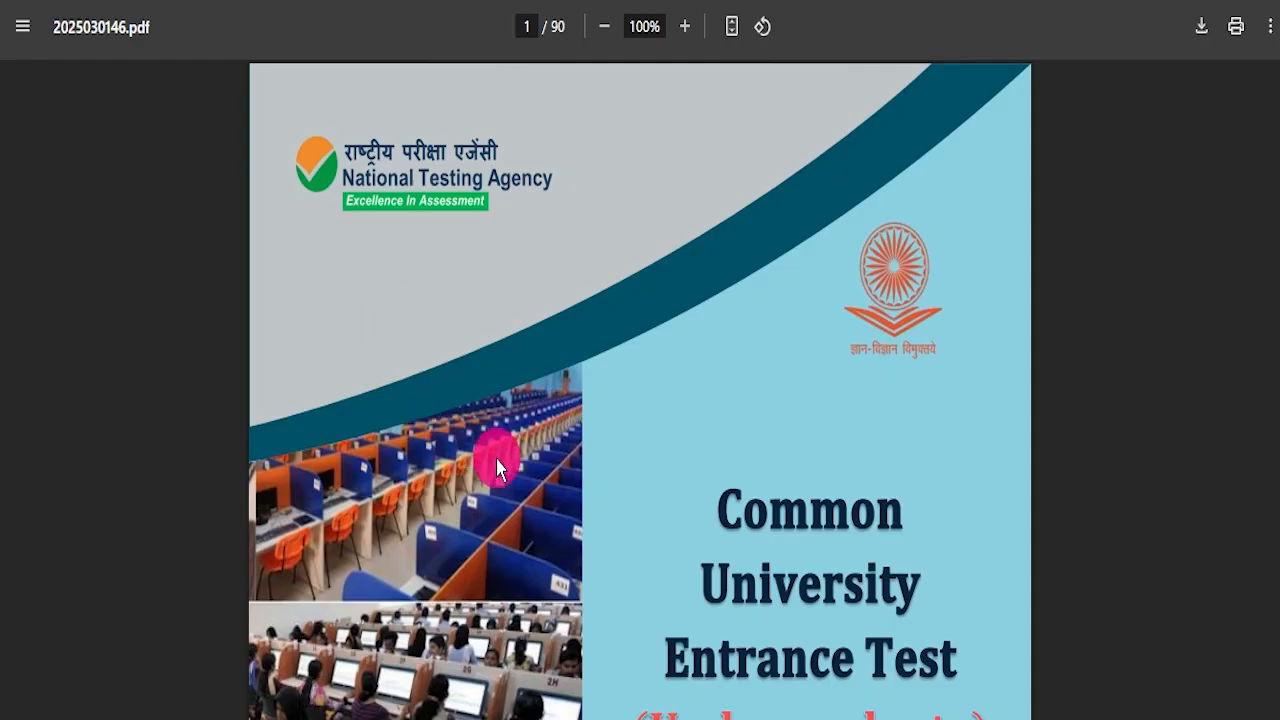
# Read through the CUET (UG) 2025 information bulletin PDF, covering contents, exam dates, fee structure and application form instructions
pyautogui.scroll(-15, 634, 460)
pyautogui.scroll(-10, 669, 452)
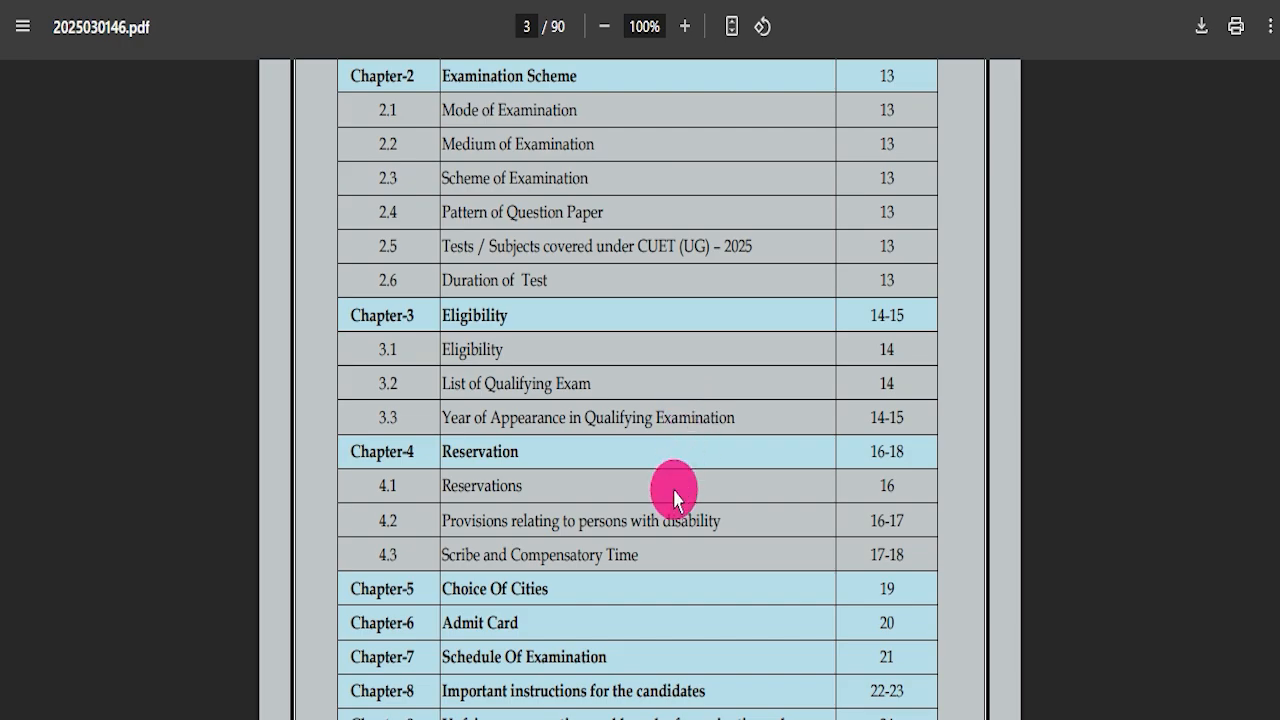
pyautogui.scroll(-20, 674, 497)
pyautogui.scroll(-20, 658, 430)
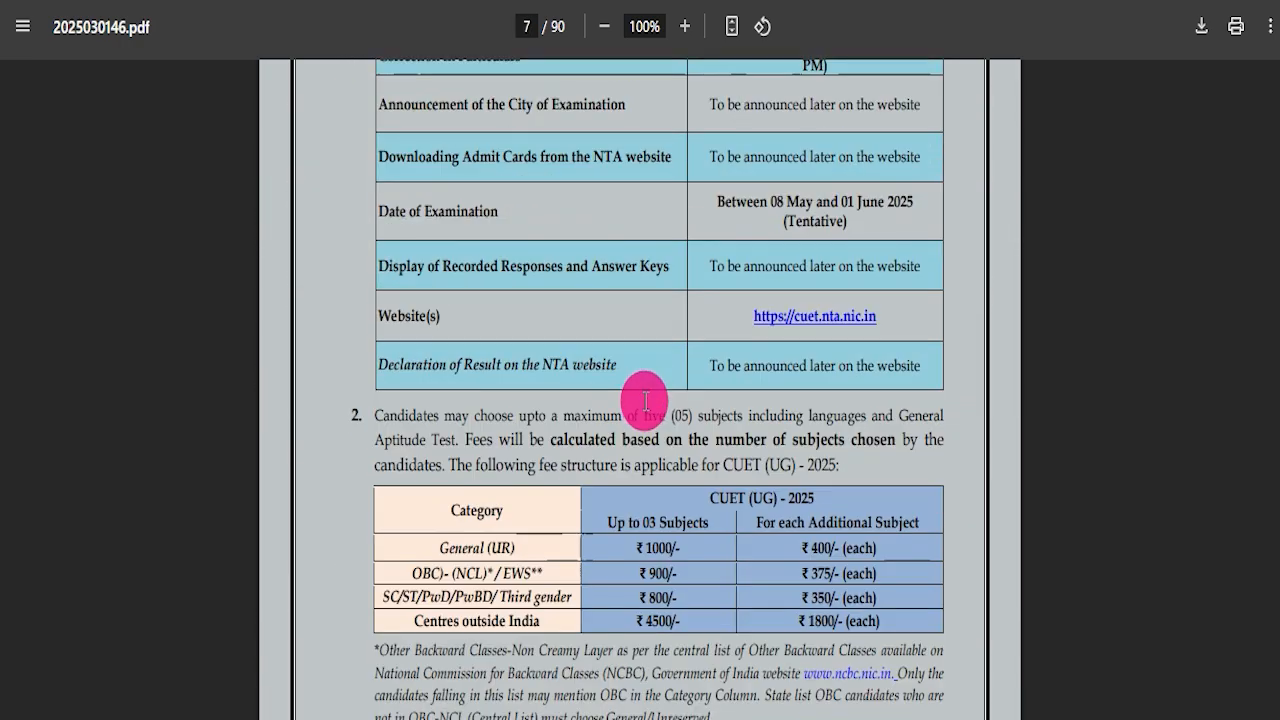
pyautogui.scroll(-20, 649, 391)
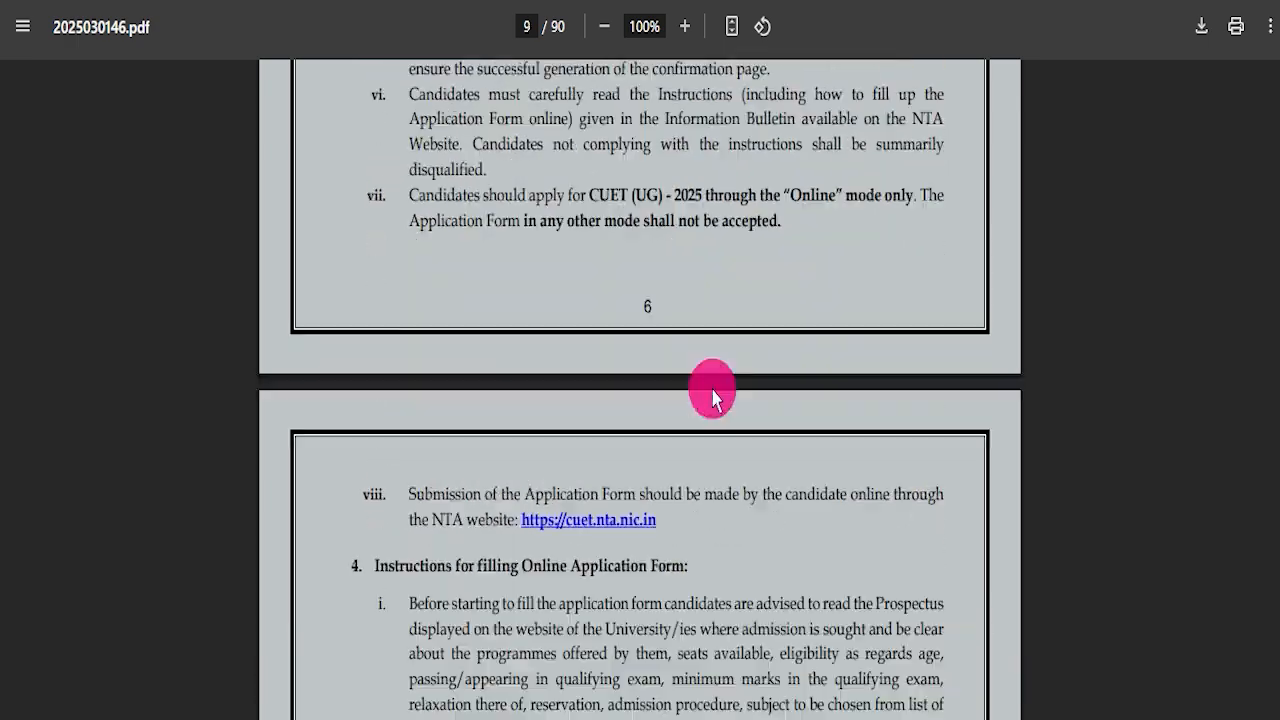
pyautogui.scroll(-20, 687, 405)
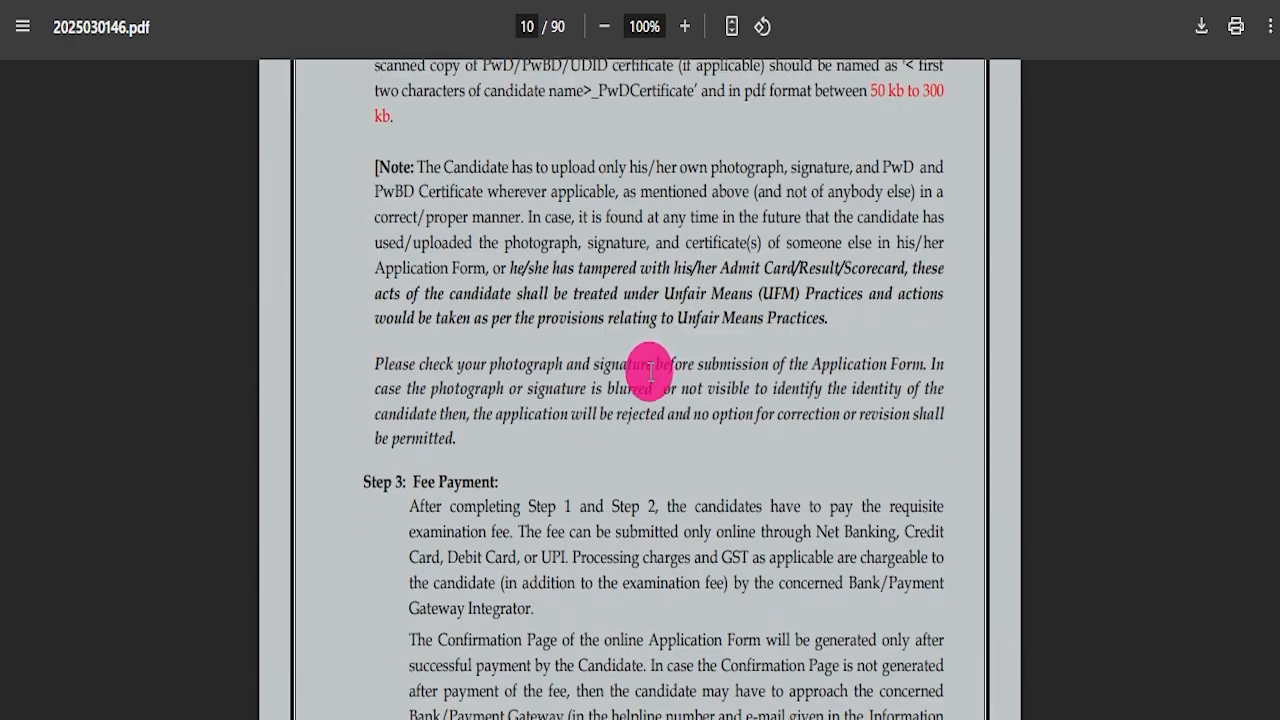
pyautogui.scroll(-20, 649, 349)
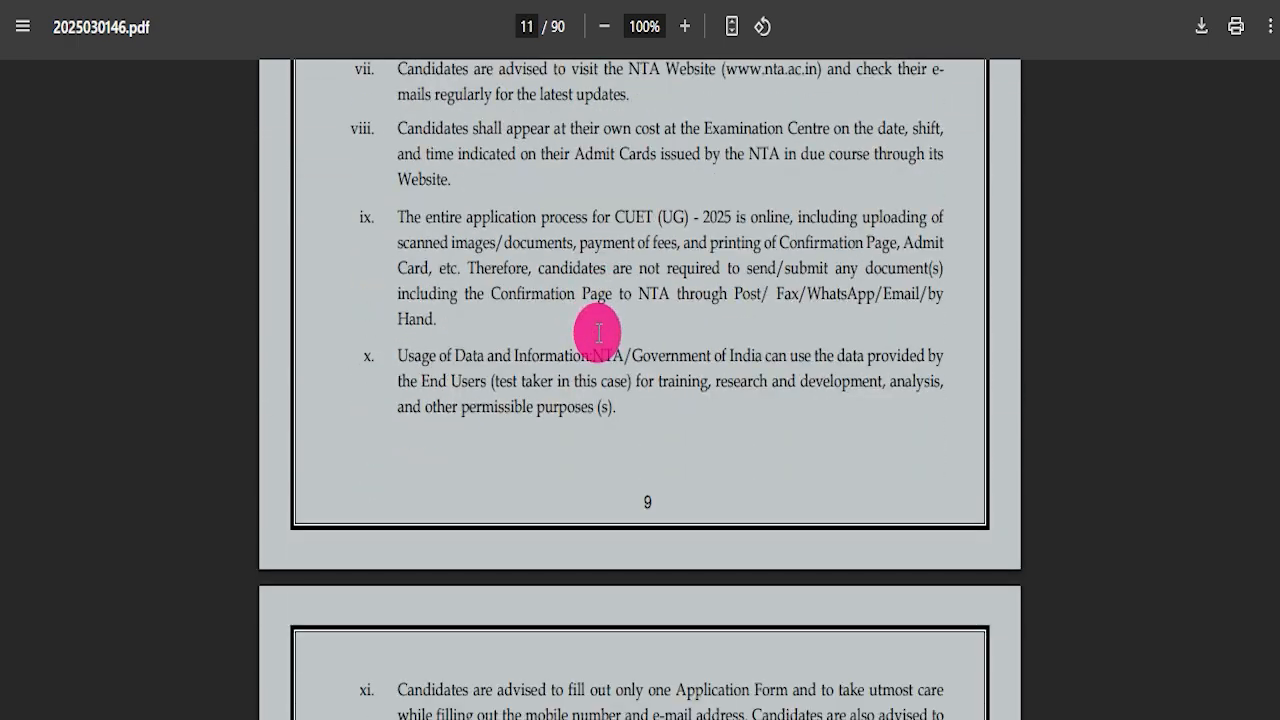
pyautogui.scroll(-15, 620, 365)
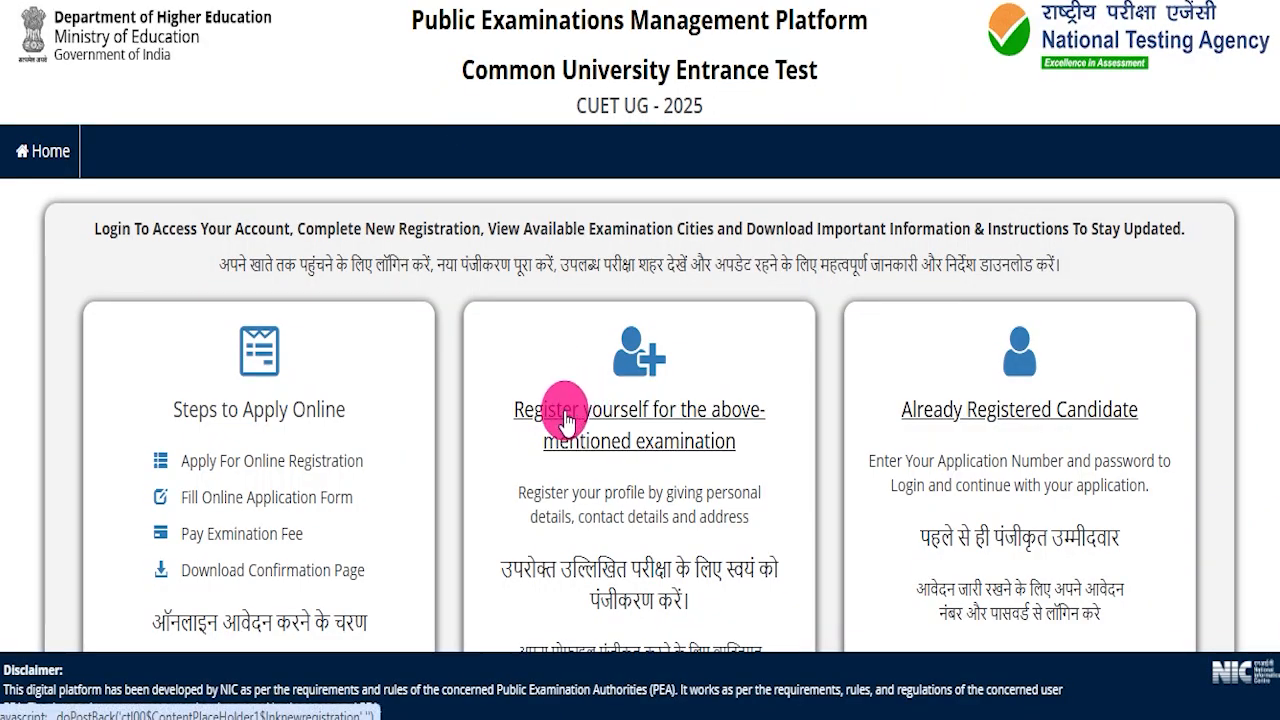
# Look through the official Common University Entrance Test (UG) homepage, including its public notice and introduction
pyautogui.click(565, 420)
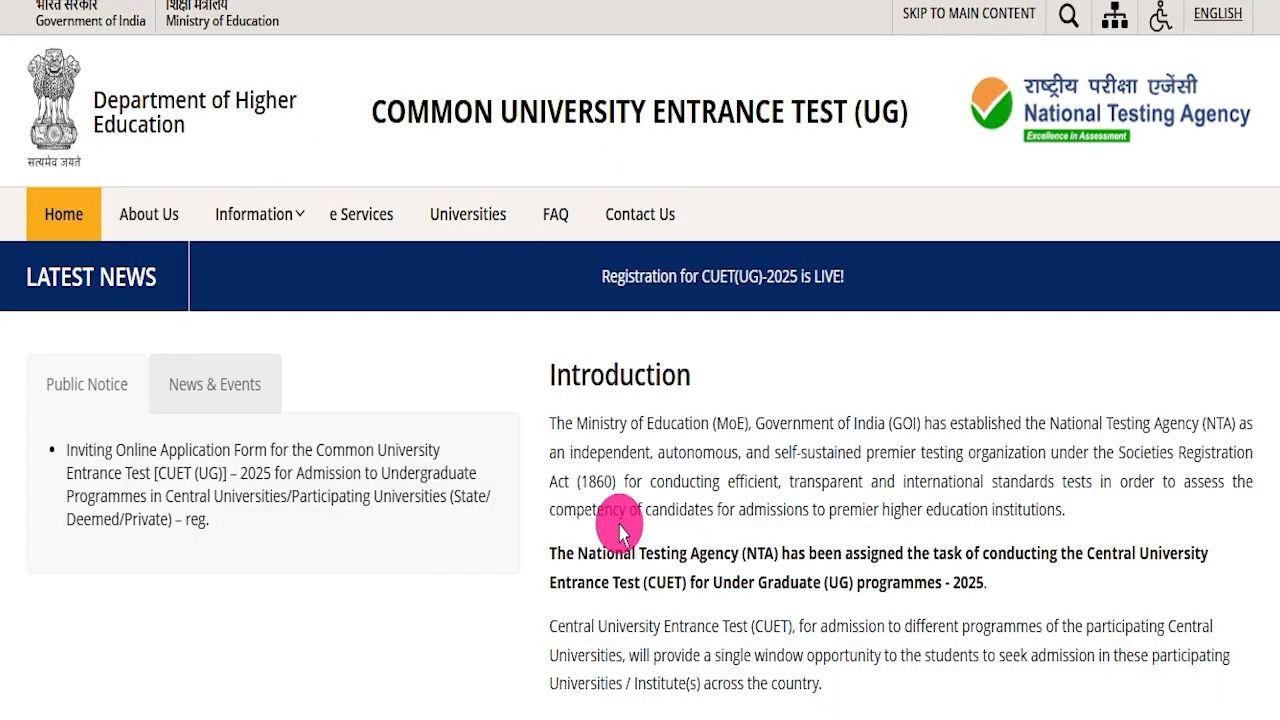
pyautogui.scroll(-8, 612, 532)
pyautogui.scroll(6, 600, 540)
pyautogui.scroll(3, 600, 545)
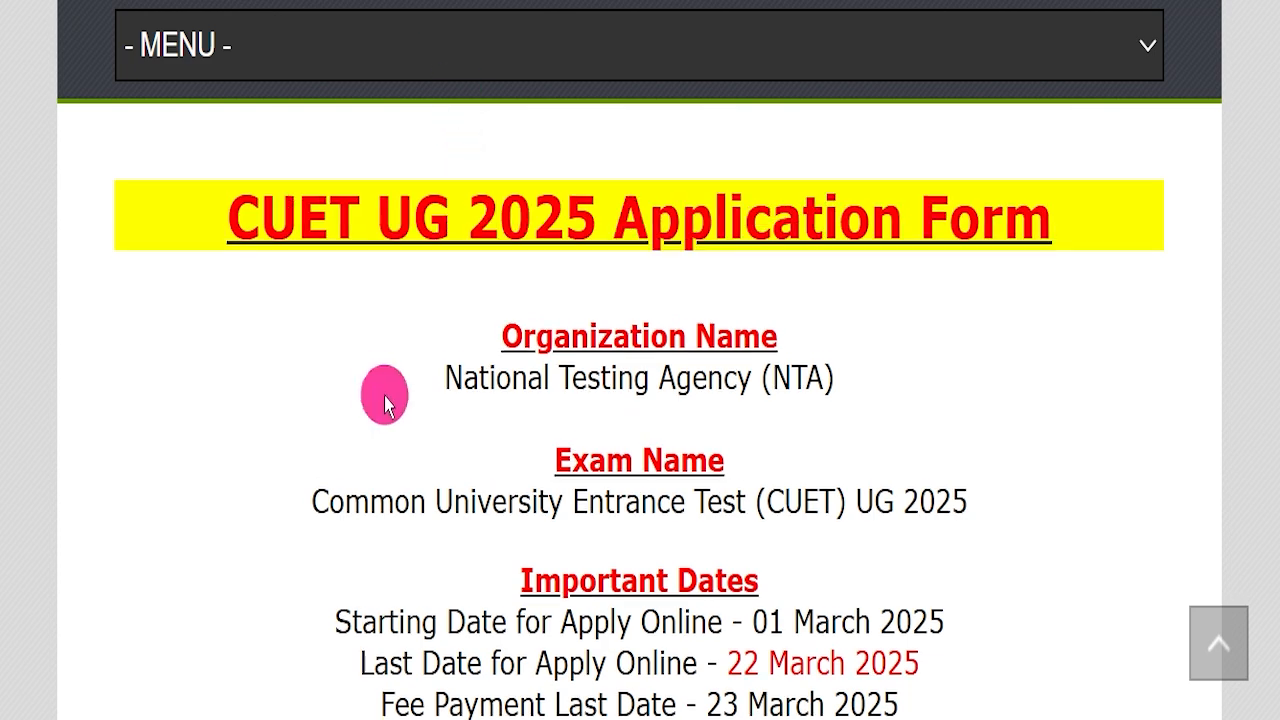
# Look over the CUET UG 2025 article on the IndSarkariNaukri site, from the site header to the Application Form section
pyautogui.scroll(3, 383, 394)
pyautogui.scroll(10, 394, 404)
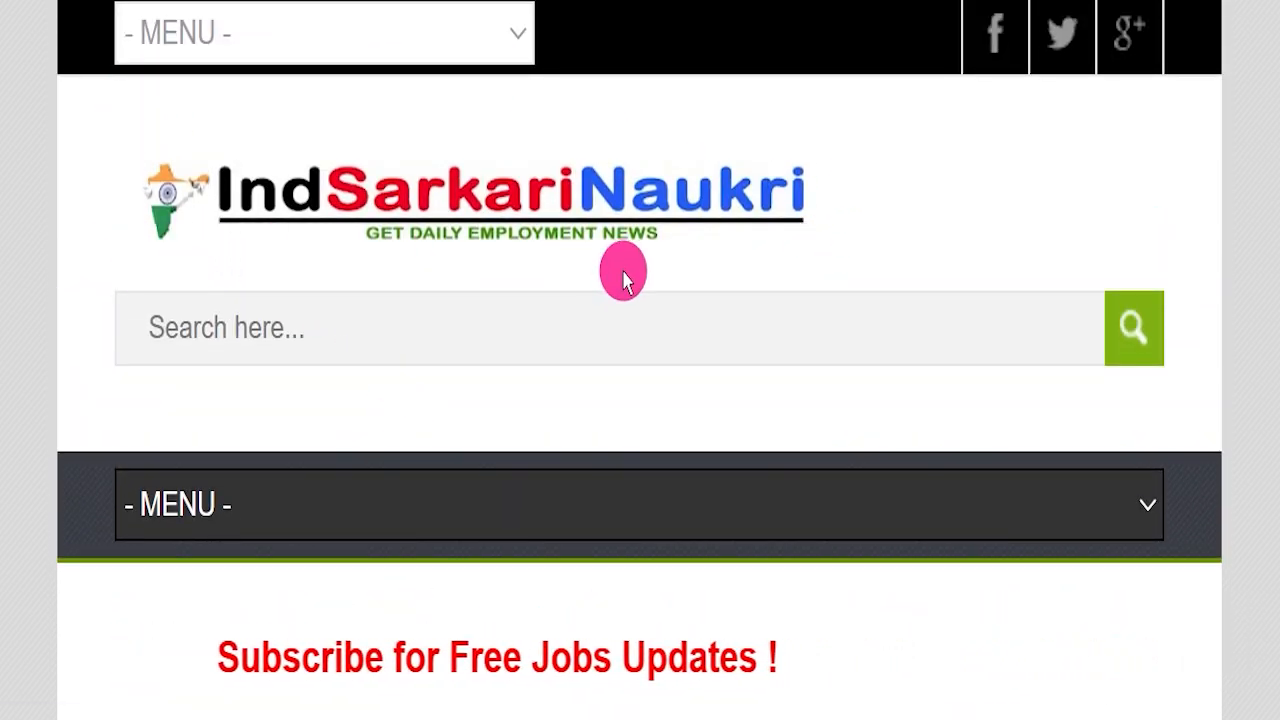
pyautogui.scroll(-5, 600, 317)
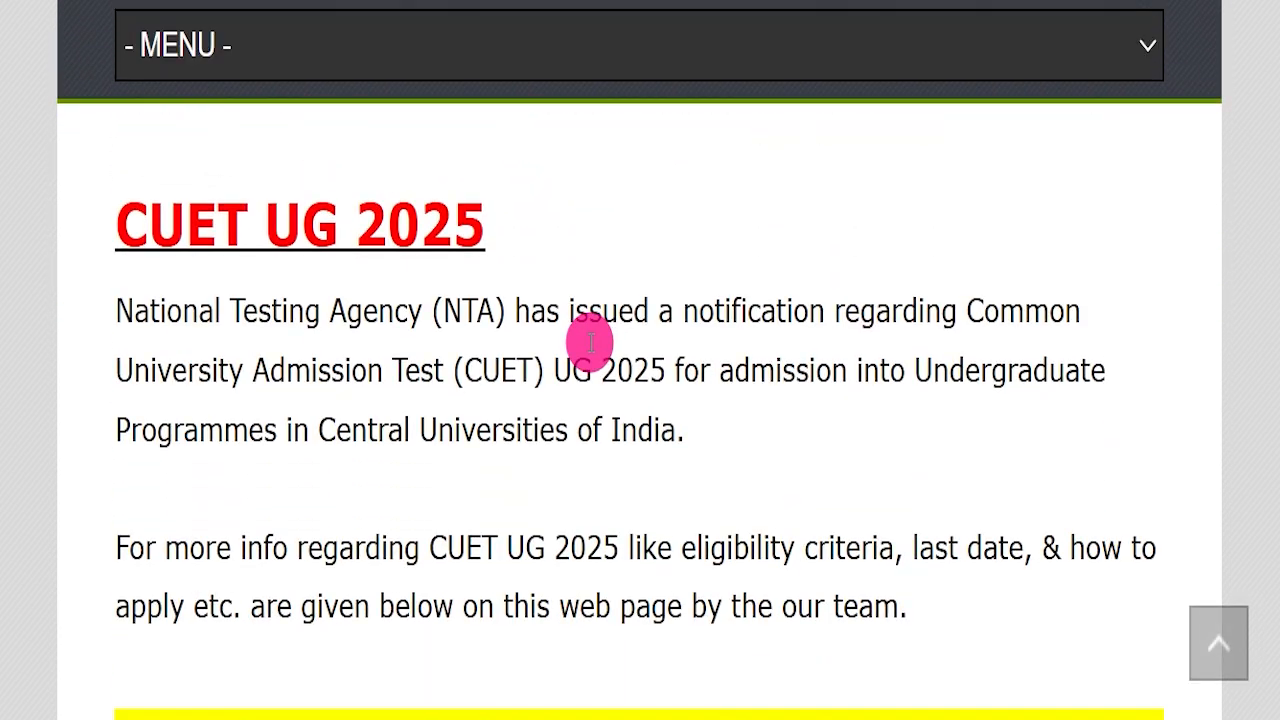
pyautogui.scroll(-4, 591, 343)
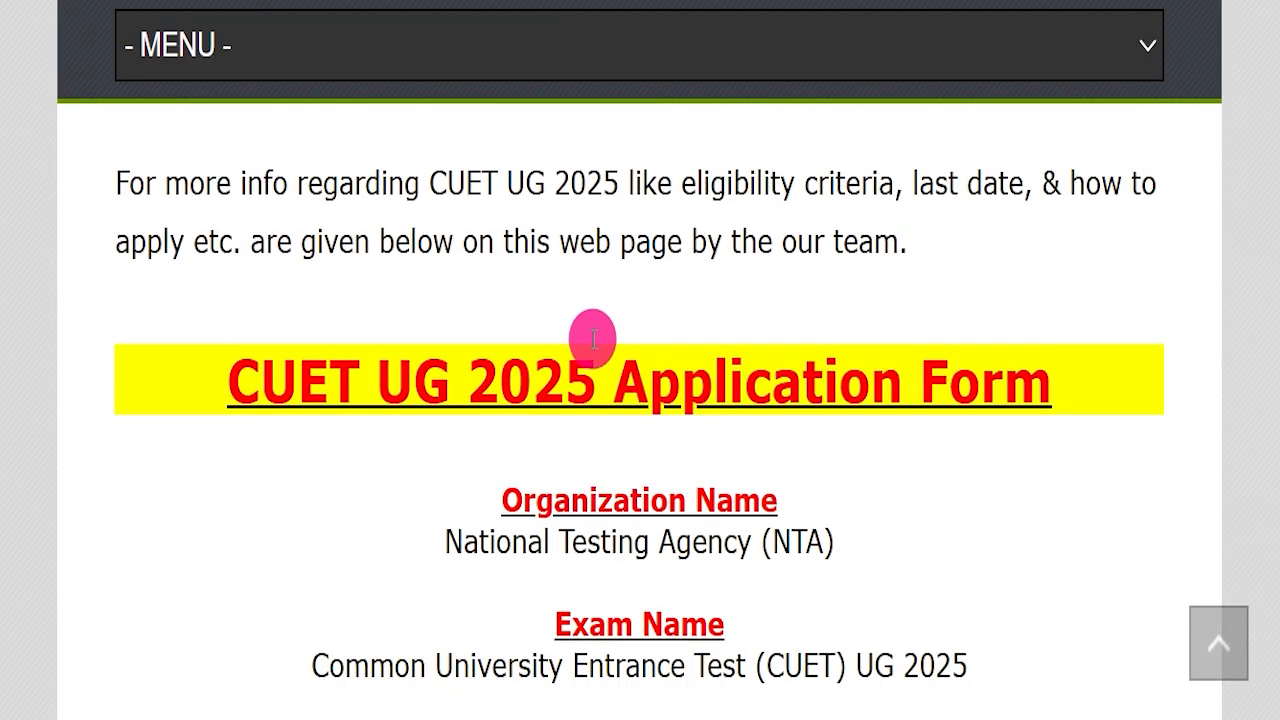
pyautogui.scroll(-3, 593, 340)
pyautogui.scroll(1, 593, 340)
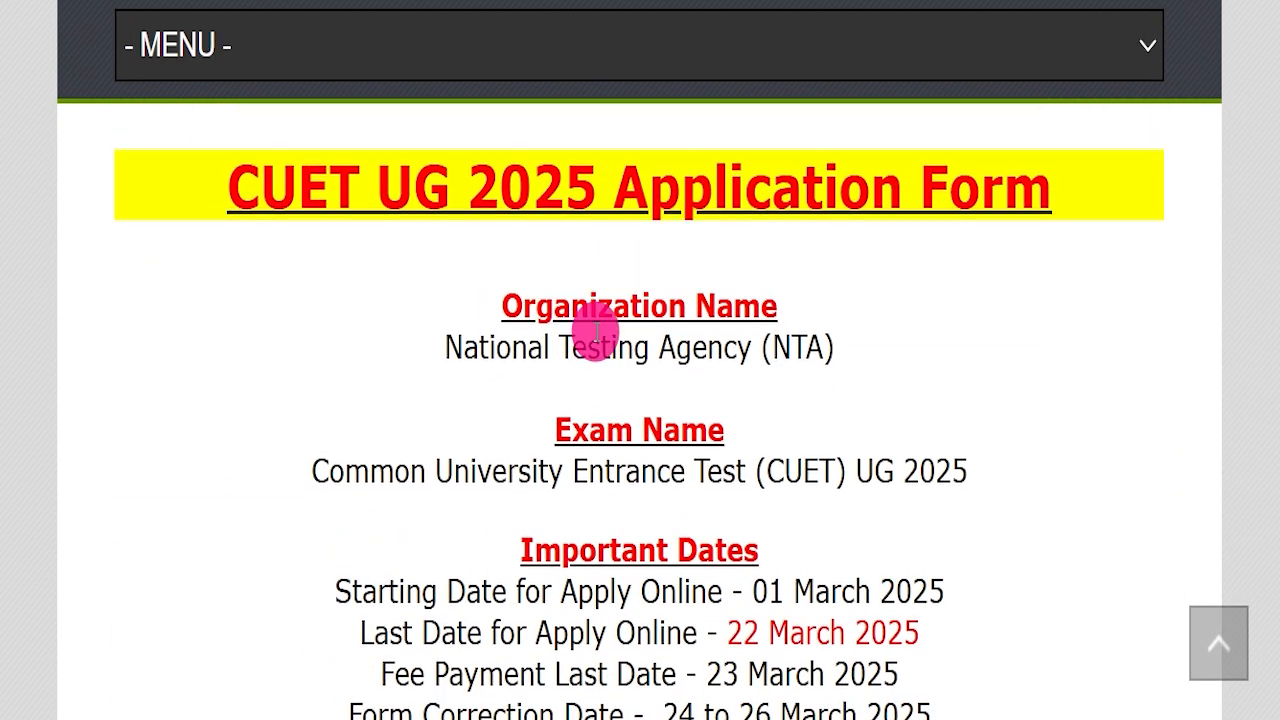
# Highlight the CUET UG 2025 Application Form heading, the organization name and the exam name in turn, and clear the selection
pyautogui.moveTo(149, 163); pyautogui.dragTo(1097, 258)
pyautogui.click(1097, 258)
pyautogui.moveTo(446, 350); pyautogui.dragTo(850, 355)
pyautogui.moveTo(310, 463); pyautogui.dragTo(974, 466)
pyautogui.click(771, 530)
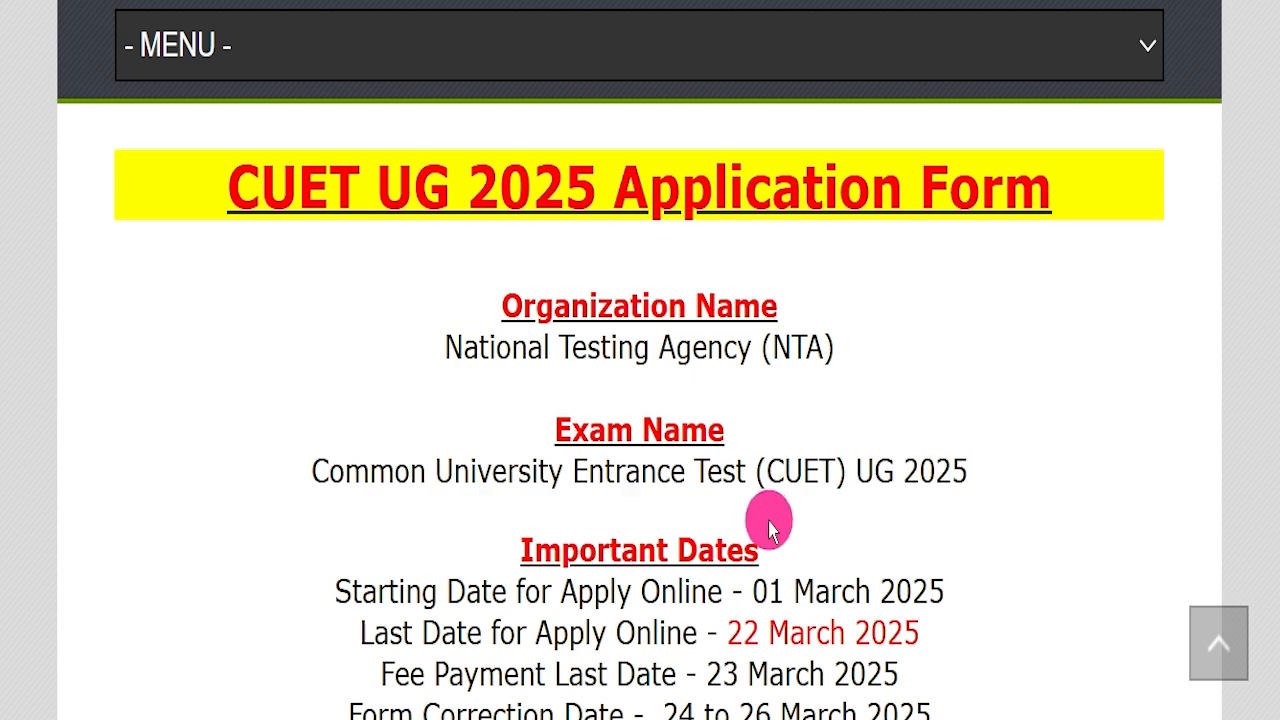
# Mark the online application deadline, form correction dates, exam dates and educational qualification with red ticks and underlines, and clear the markings
pyautogui.scroll(-4, 980, 514)
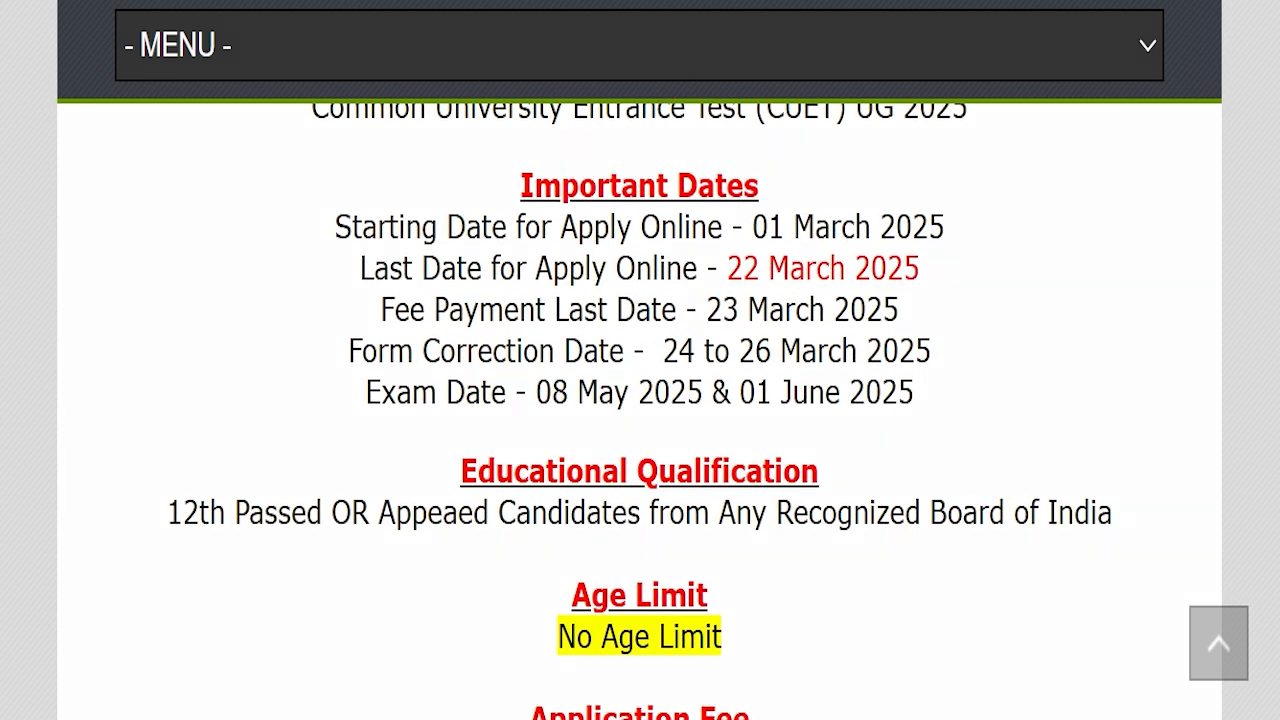
pyautogui.moveTo(922, 248); pyautogui.dragTo(1131, 171)
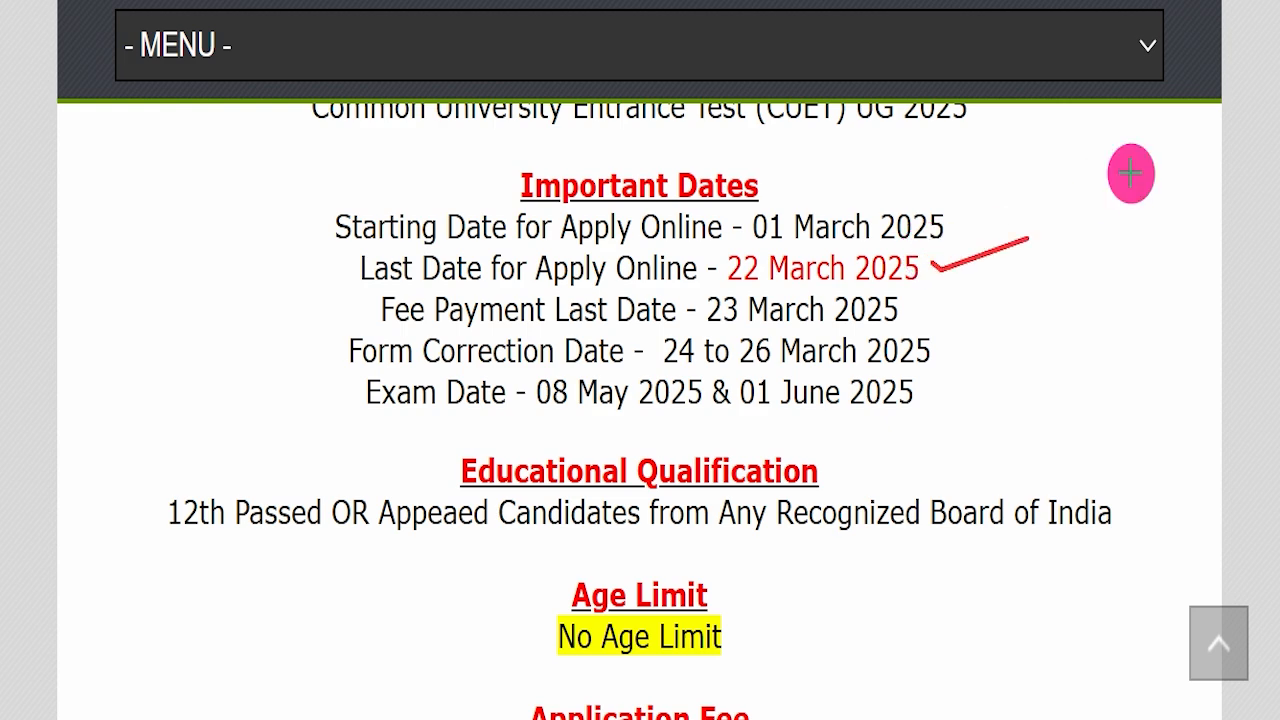
pyautogui.moveTo(703, 263); pyautogui.dragTo(942, 266)
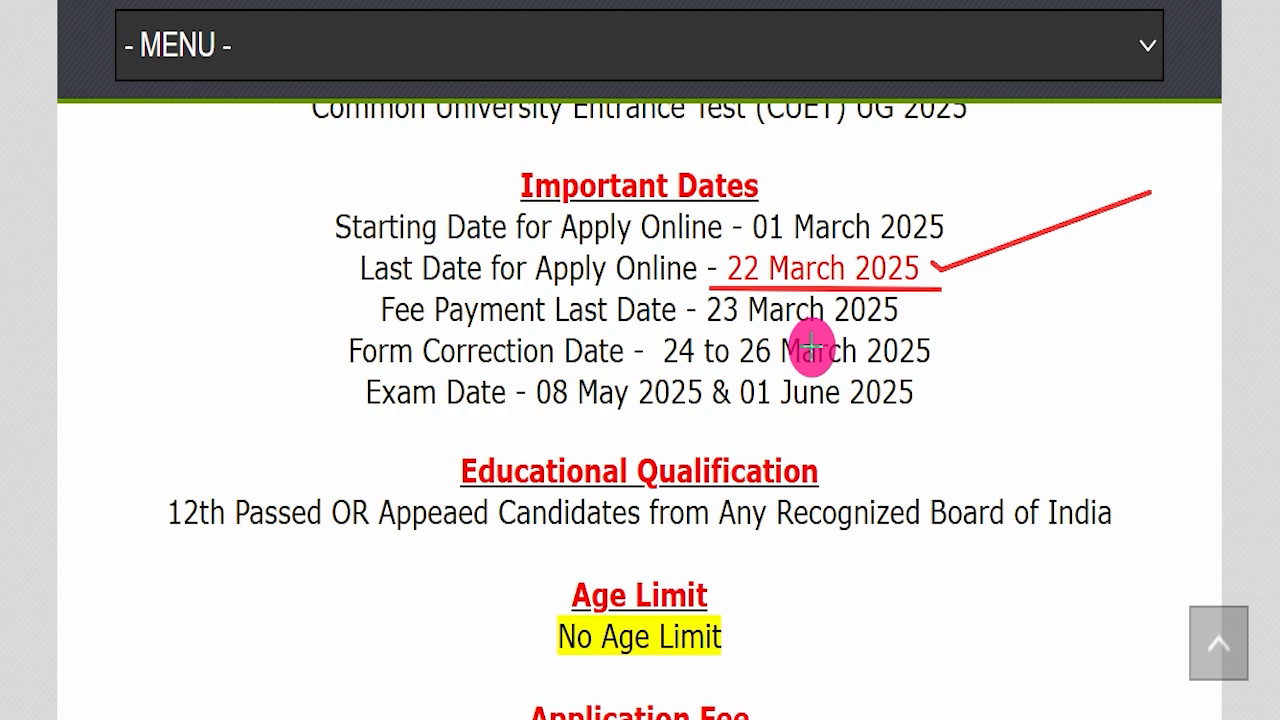
pyautogui.moveTo(655, 349); pyautogui.dragTo(912, 351)
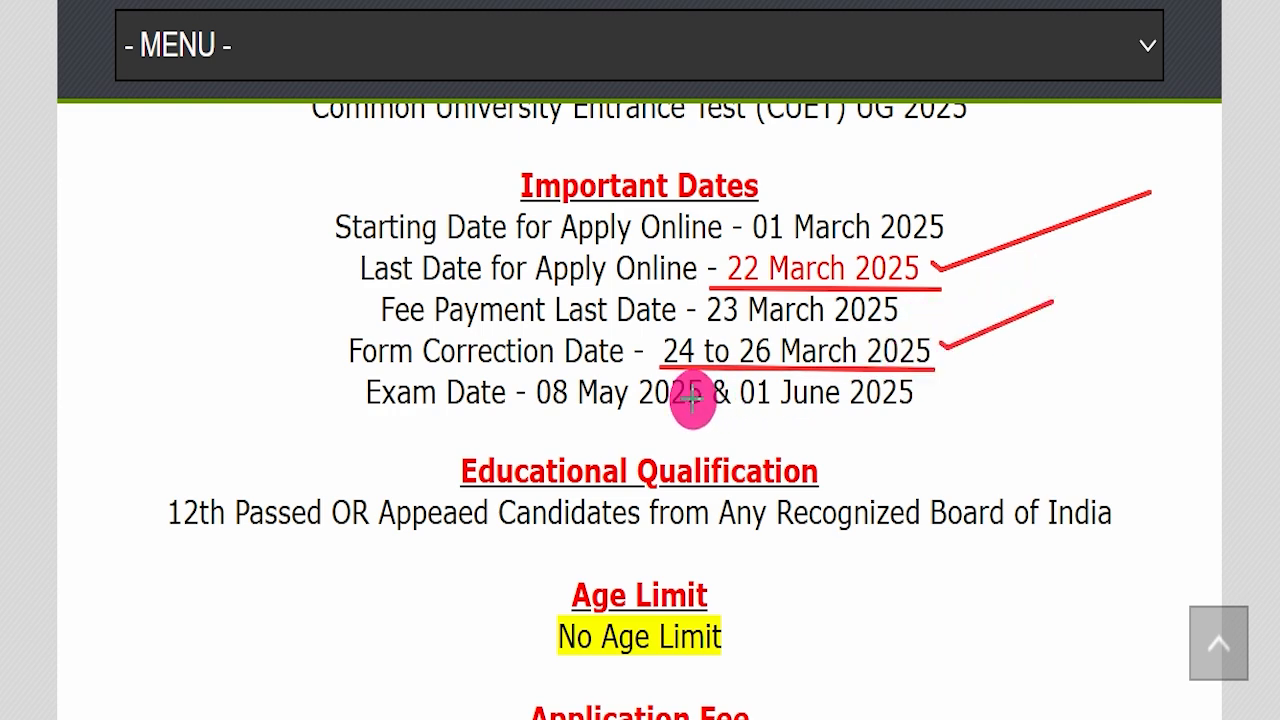
pyautogui.moveTo(510, 400); pyautogui.dragTo(930, 398)
pyautogui.moveTo(143, 540)
pyautogui.mouseDown()
pyautogui.moveTo(223, 520)
pyautogui.moveTo(623, 509)
pyautogui.moveTo(1140, 538)
pyautogui.mouseUp()
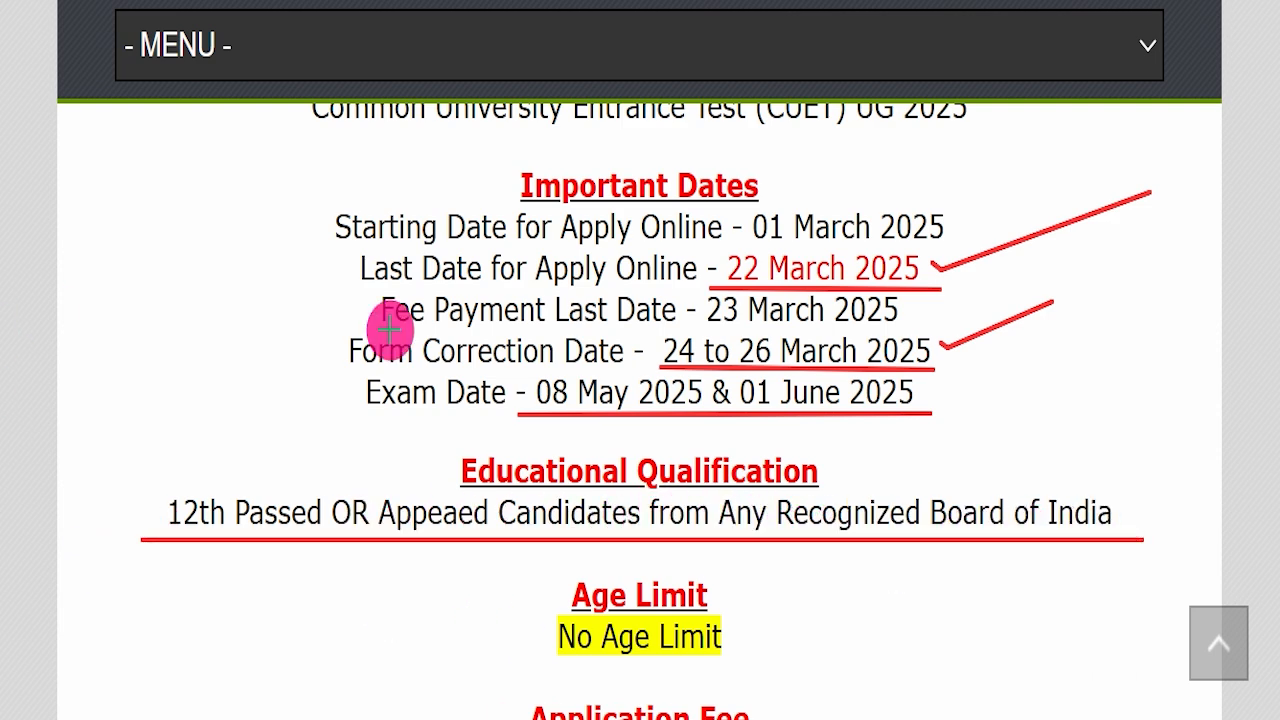
pyautogui.press('Escape')
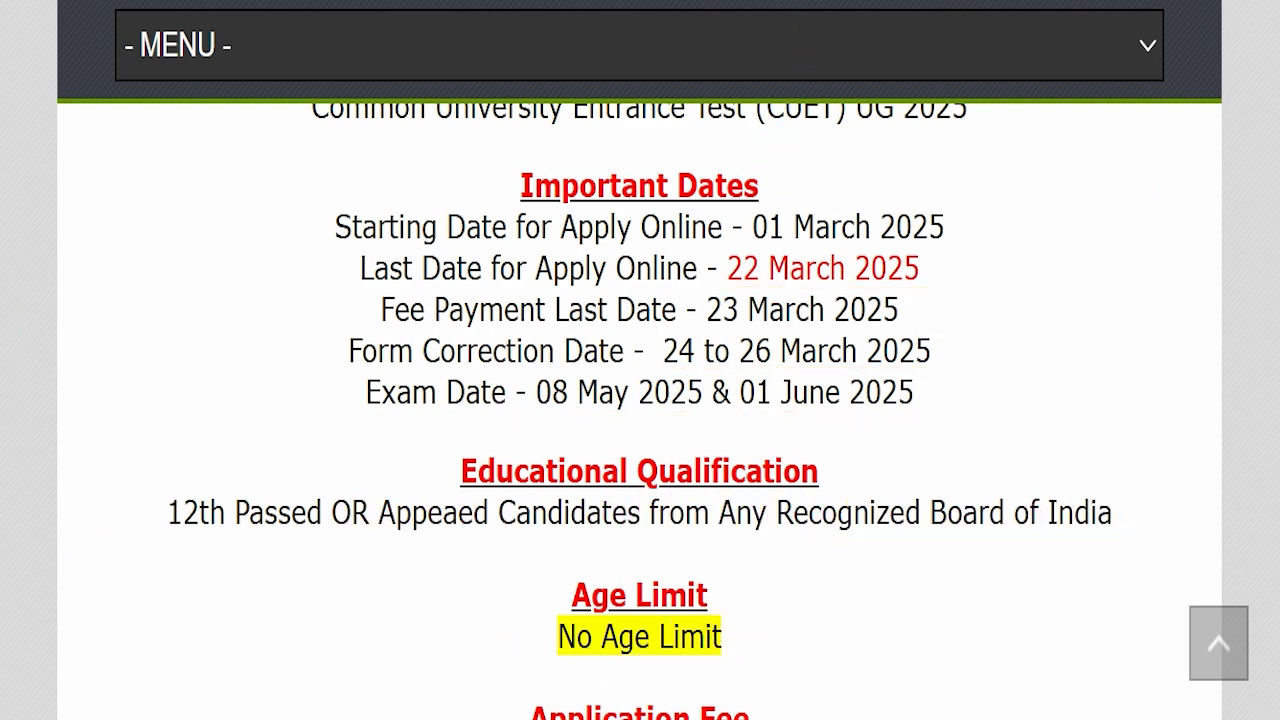
# Tick each category's application fee and additional subject charge in red, and clear the markings
pyautogui.scroll(-5, 686, 303)
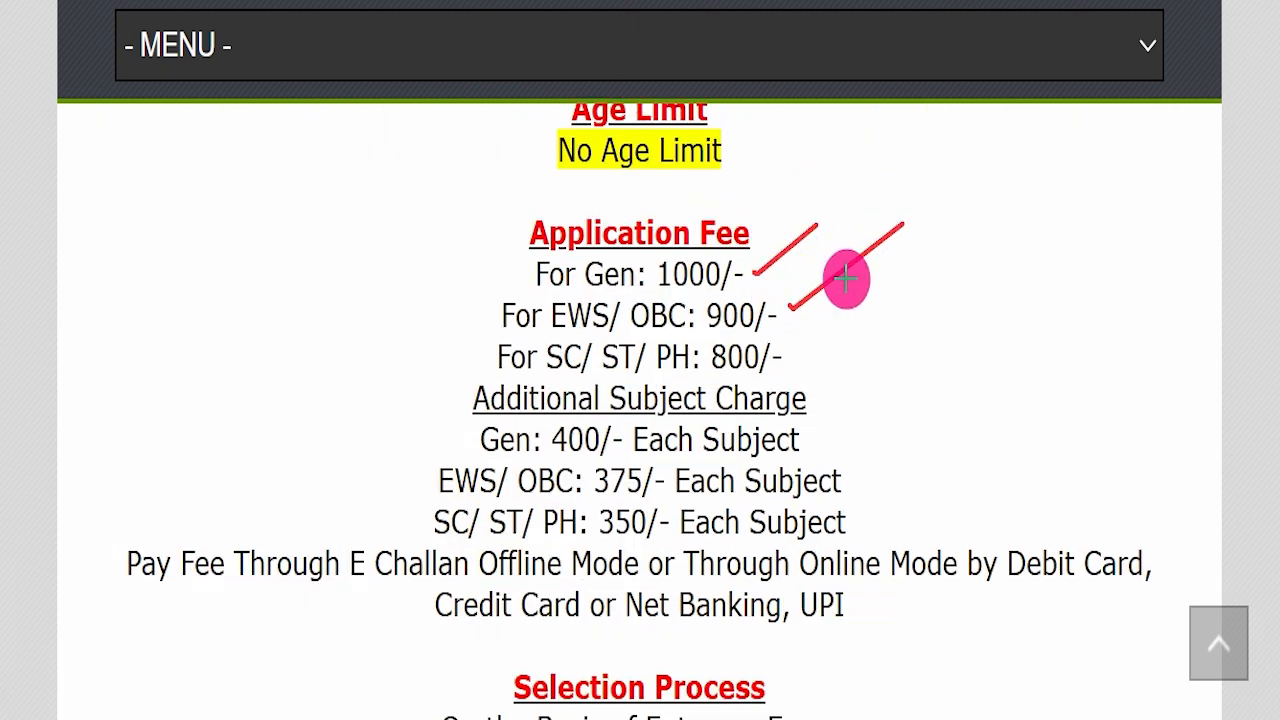
pyautogui.moveTo(795, 345); pyautogui.dragTo(917, 258)
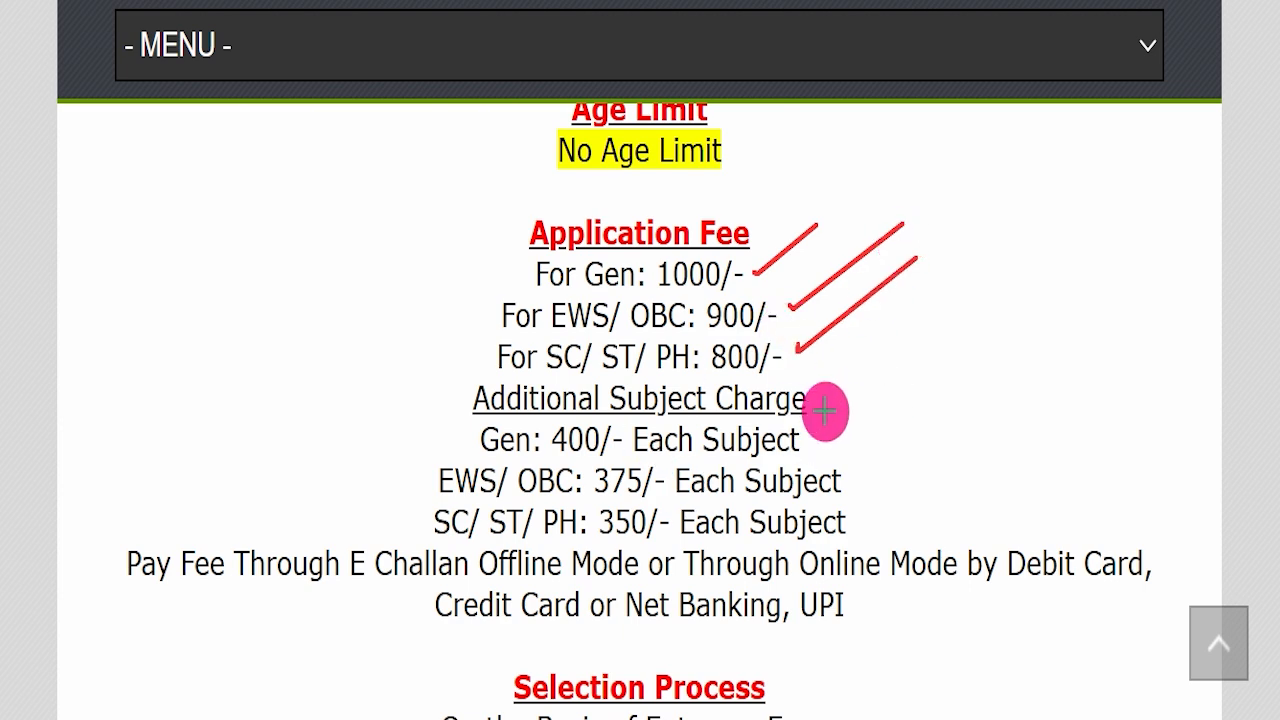
pyautogui.moveTo(826, 400); pyautogui.dragTo(933, 318)
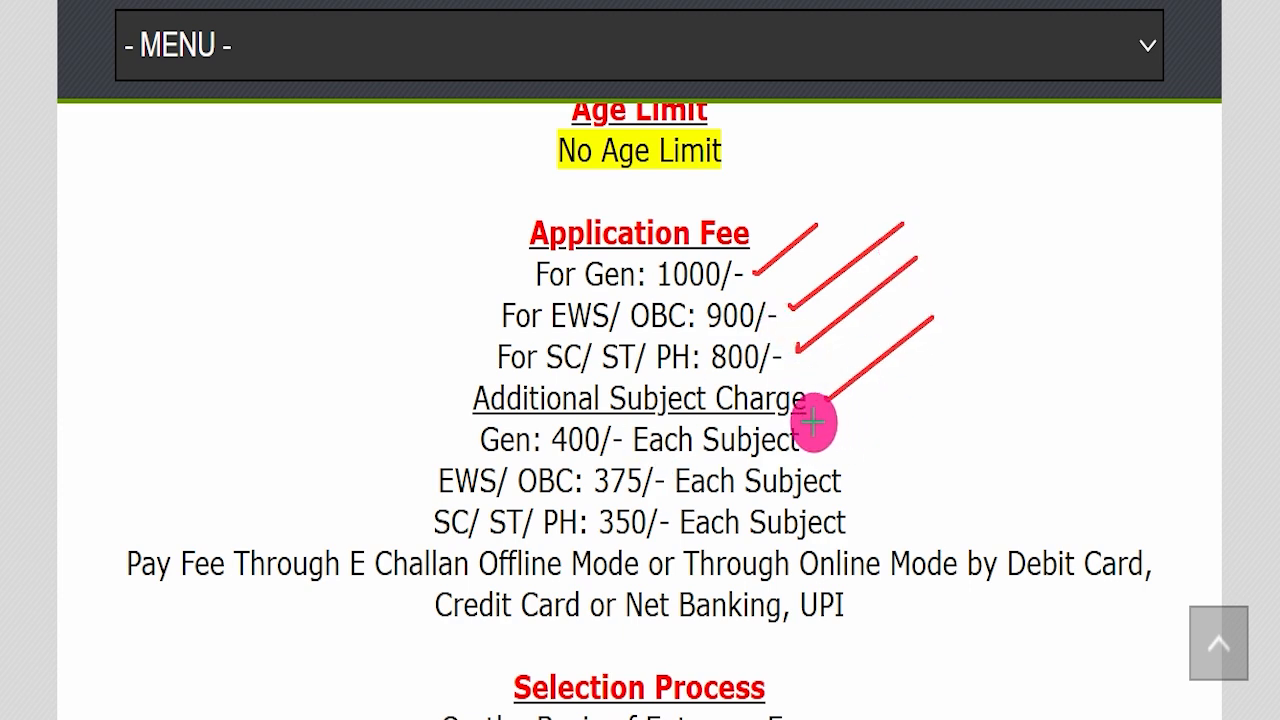
pyautogui.moveTo(815, 434); pyautogui.dragTo(913, 365)
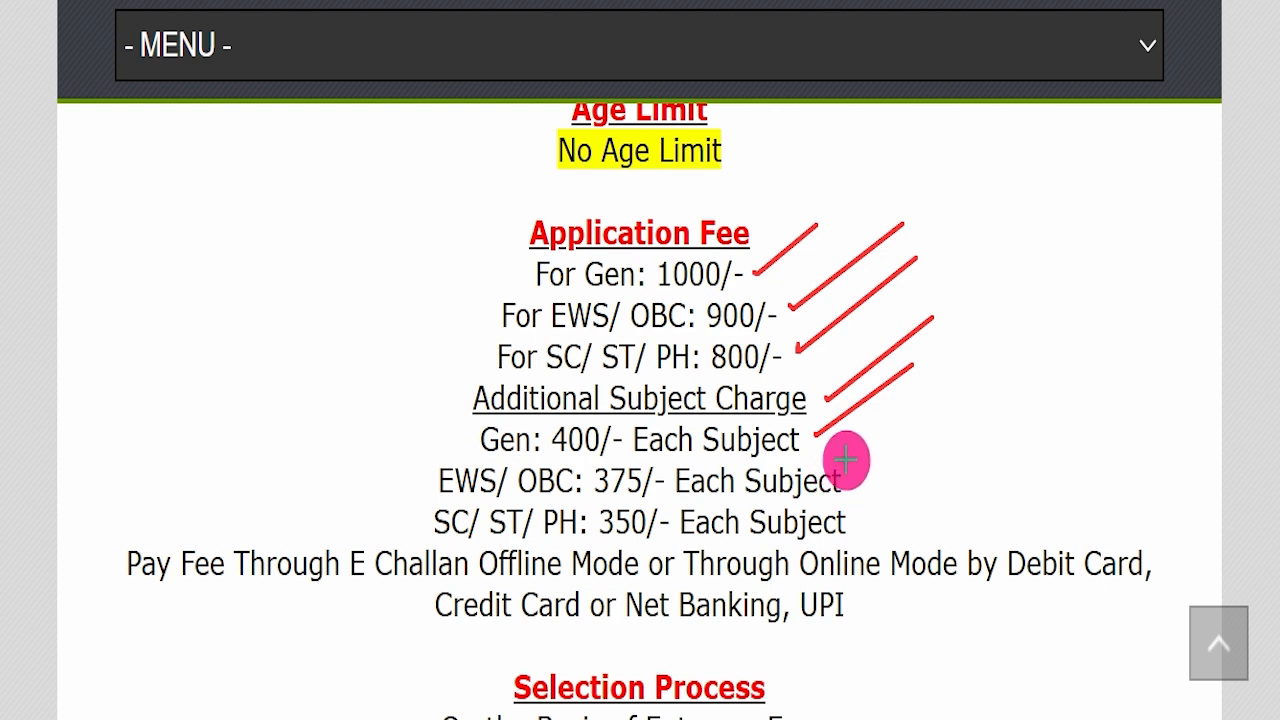
pyautogui.moveTo(946, 435); pyautogui.dragTo(858, 482)
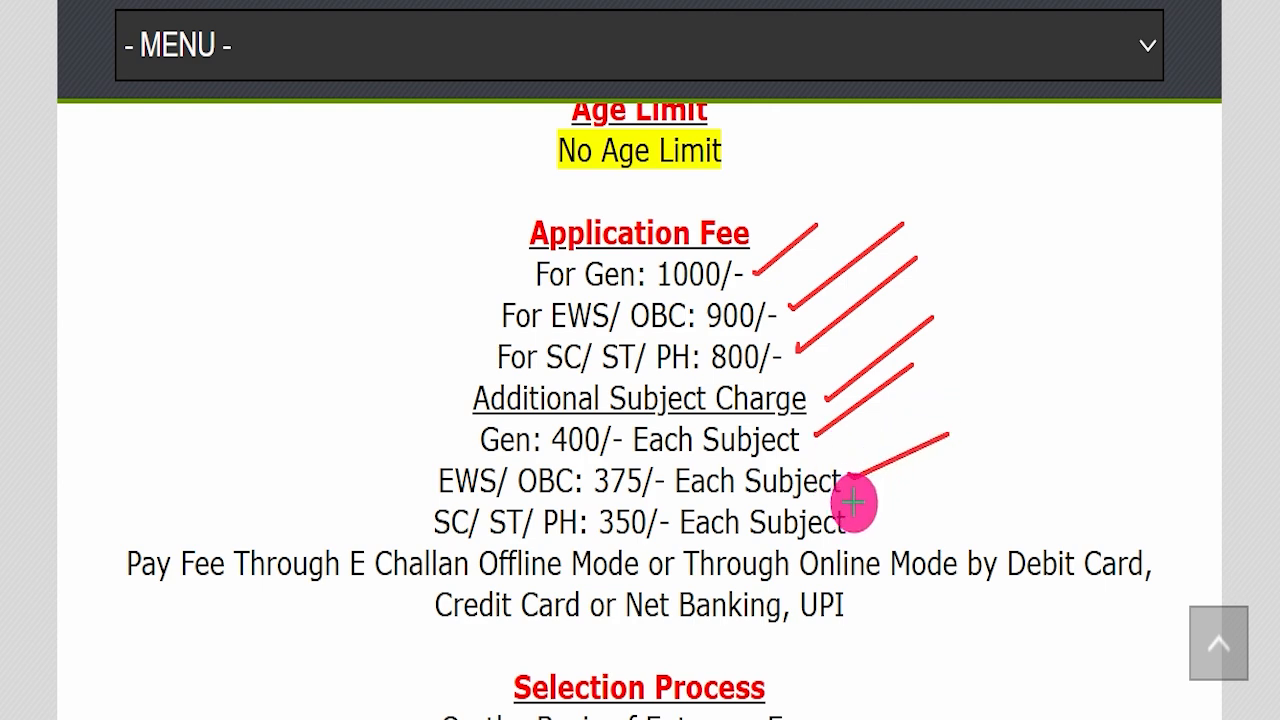
pyautogui.moveTo(849, 513); pyautogui.dragTo(995, 465)
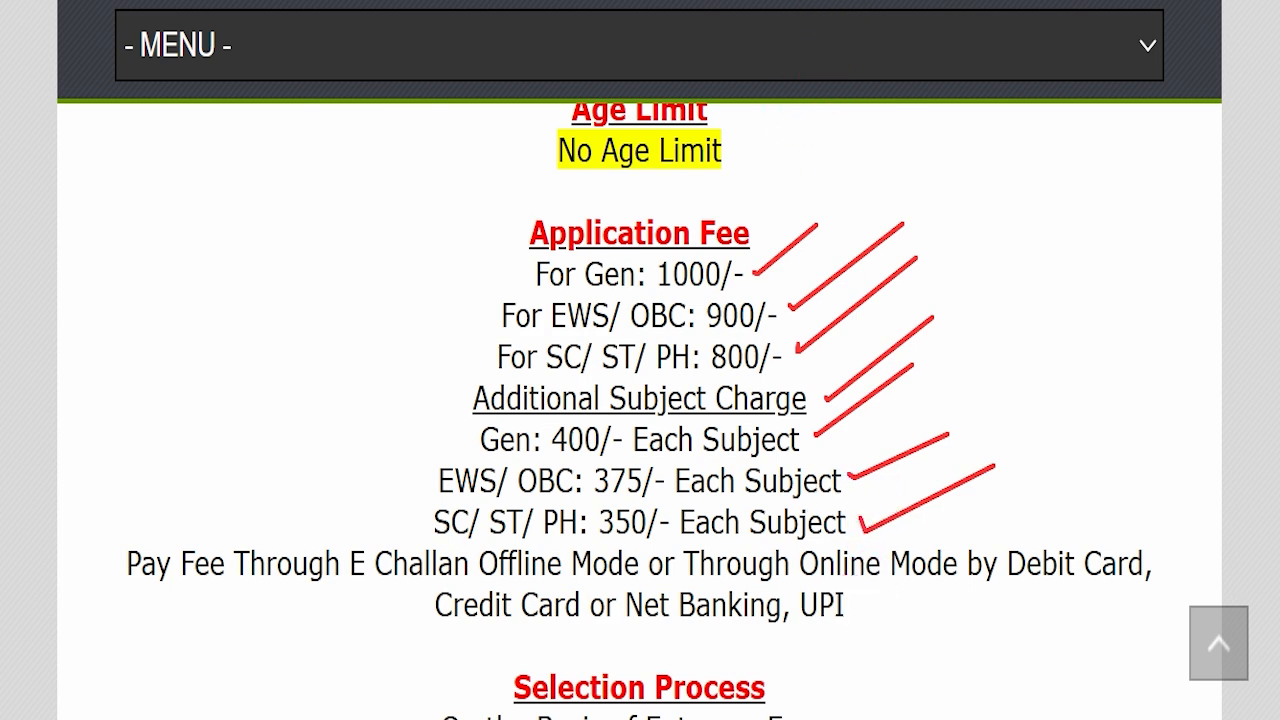
pyautogui.press('Escape')
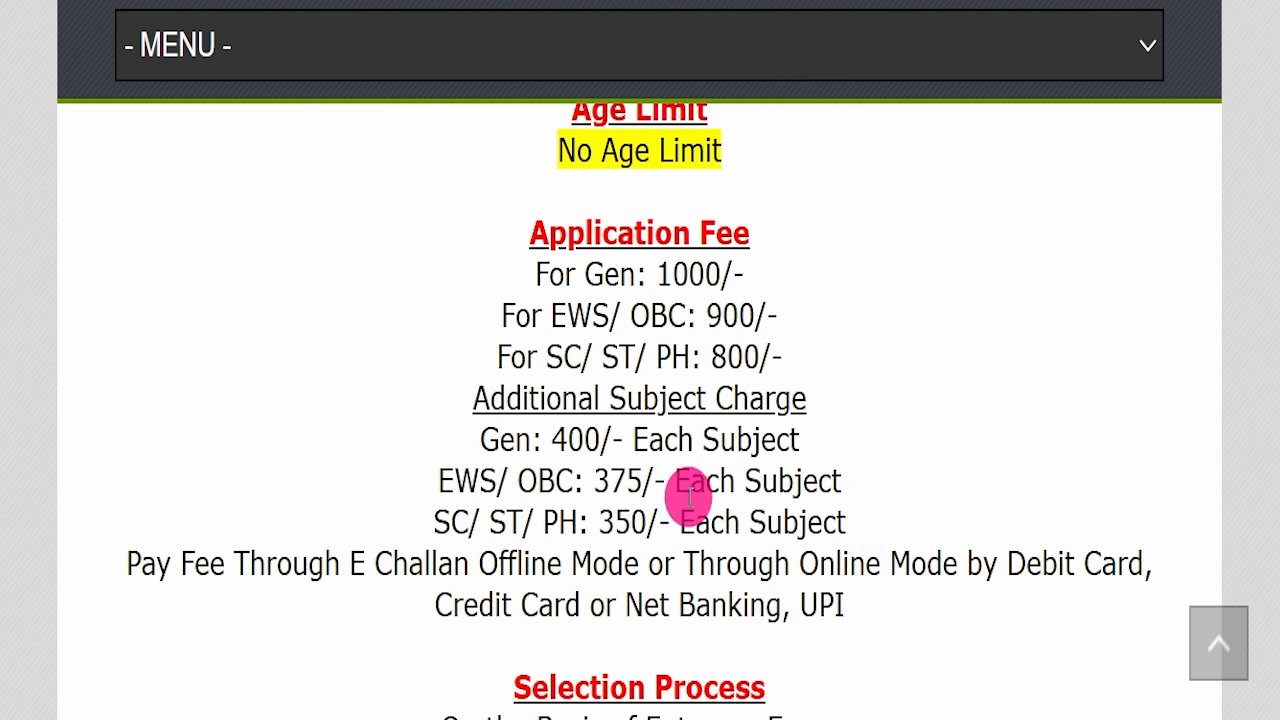
# Highlight the Selection Process heading and the line beneath it
pyautogui.scroll(-5, 700, 490)
pyautogui.moveTo(491, 211); pyautogui.dragTo(932, 225)
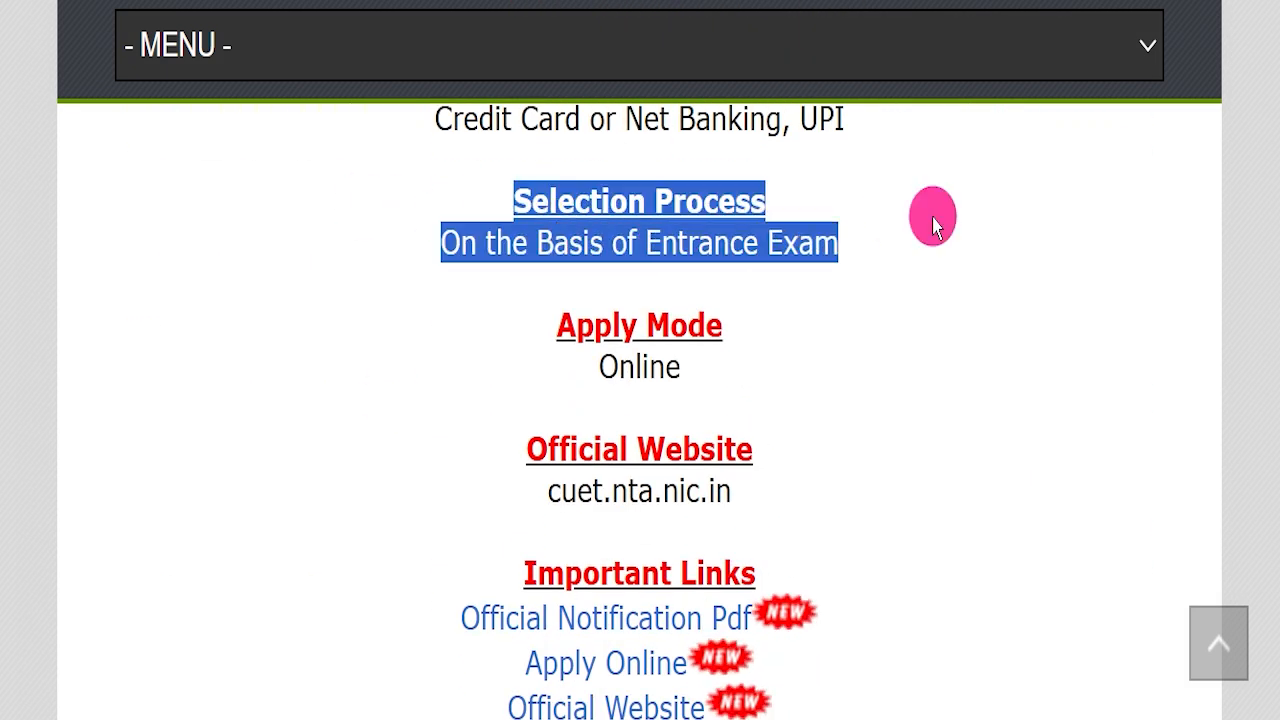
# Highlight the apply mode and the official website address in turn, and clear the selection
pyautogui.moveTo(490, 355); pyautogui.dragTo(838, 348)
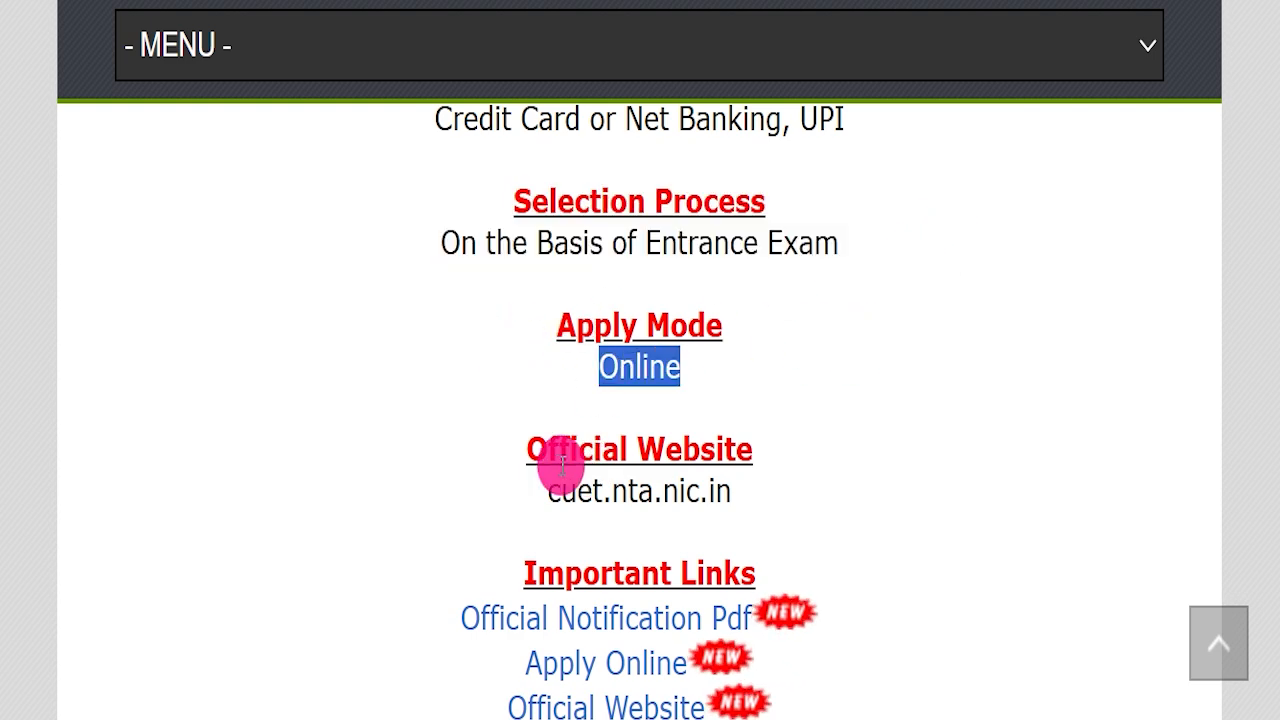
pyautogui.moveTo(429, 480); pyautogui.dragTo(814, 491)
pyautogui.click(803, 503)
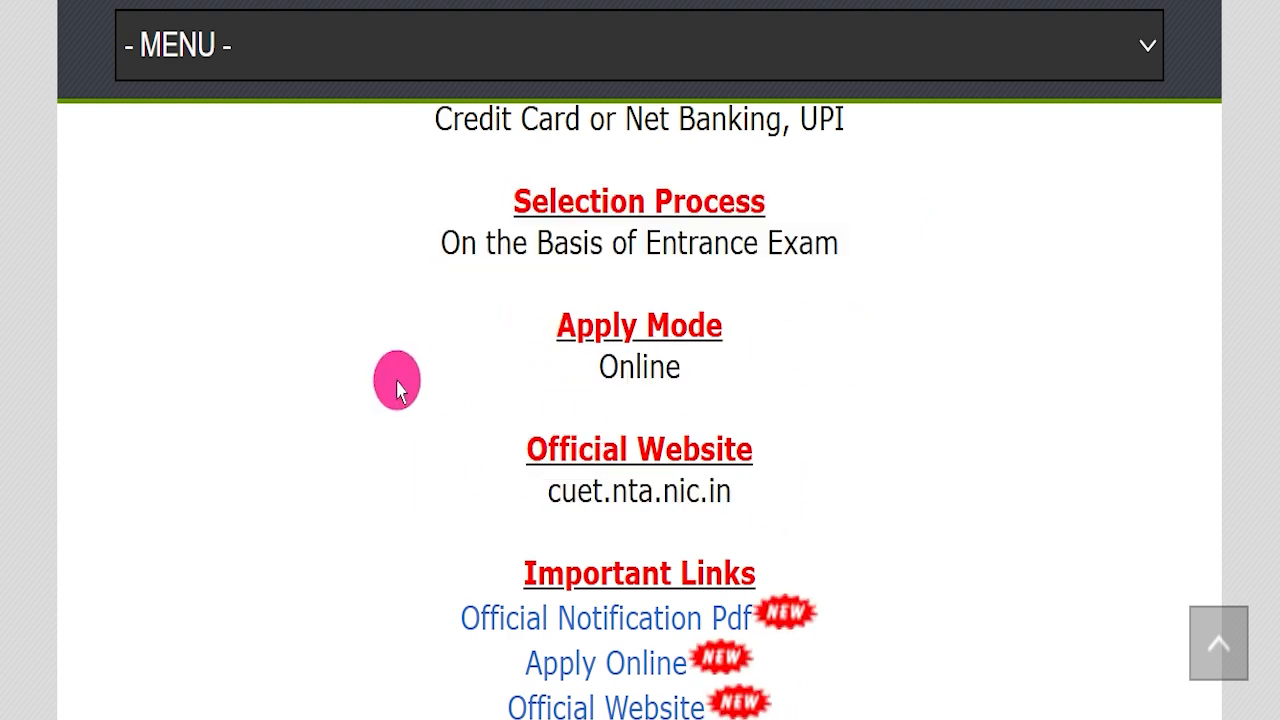
pyautogui.moveTo(430, 450); pyautogui.dragTo(846, 446)
pyautogui.scroll(-2, 880, 410)
pyautogui.click(908, 380)
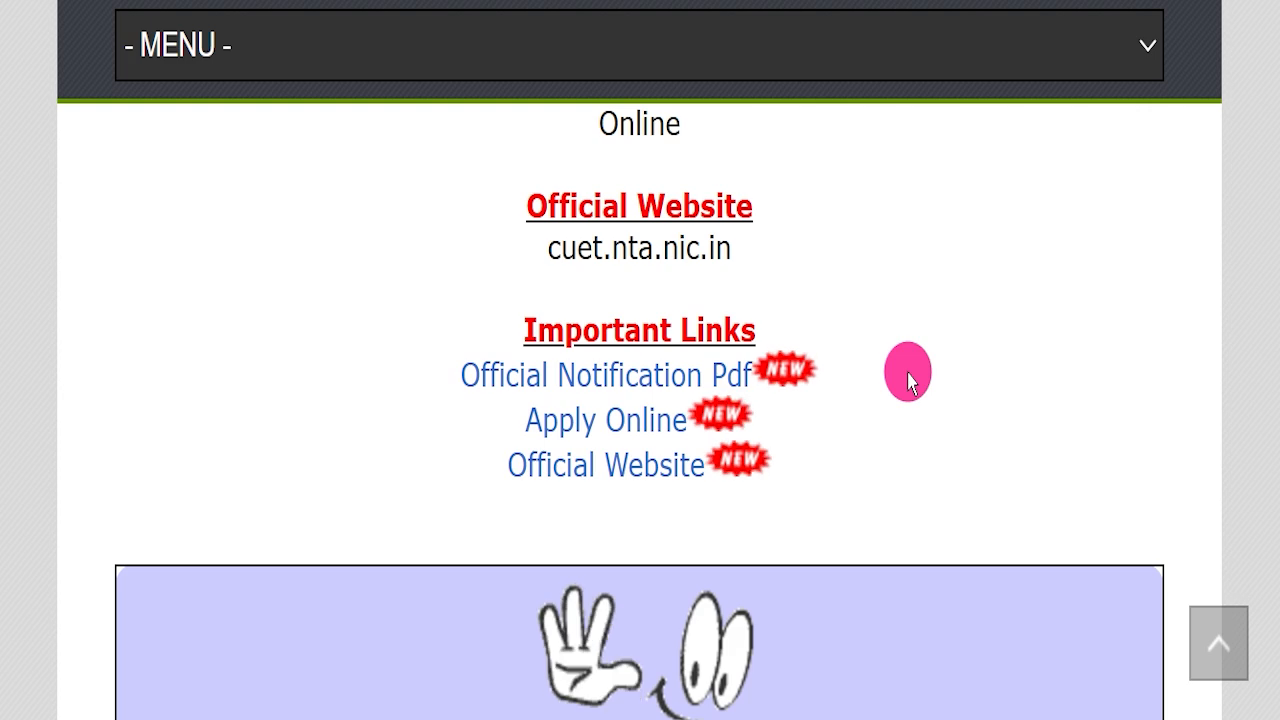
# Highlight the Important Links section, clear the selection, and highlight the Official Notification Pdf link
pyautogui.scroll(1, 908, 376)
pyautogui.scroll(-2, 912, 386)
pyautogui.scroll(-1, 912, 386)
pyautogui.moveTo(423, 149); pyautogui.dragTo(858, 335)
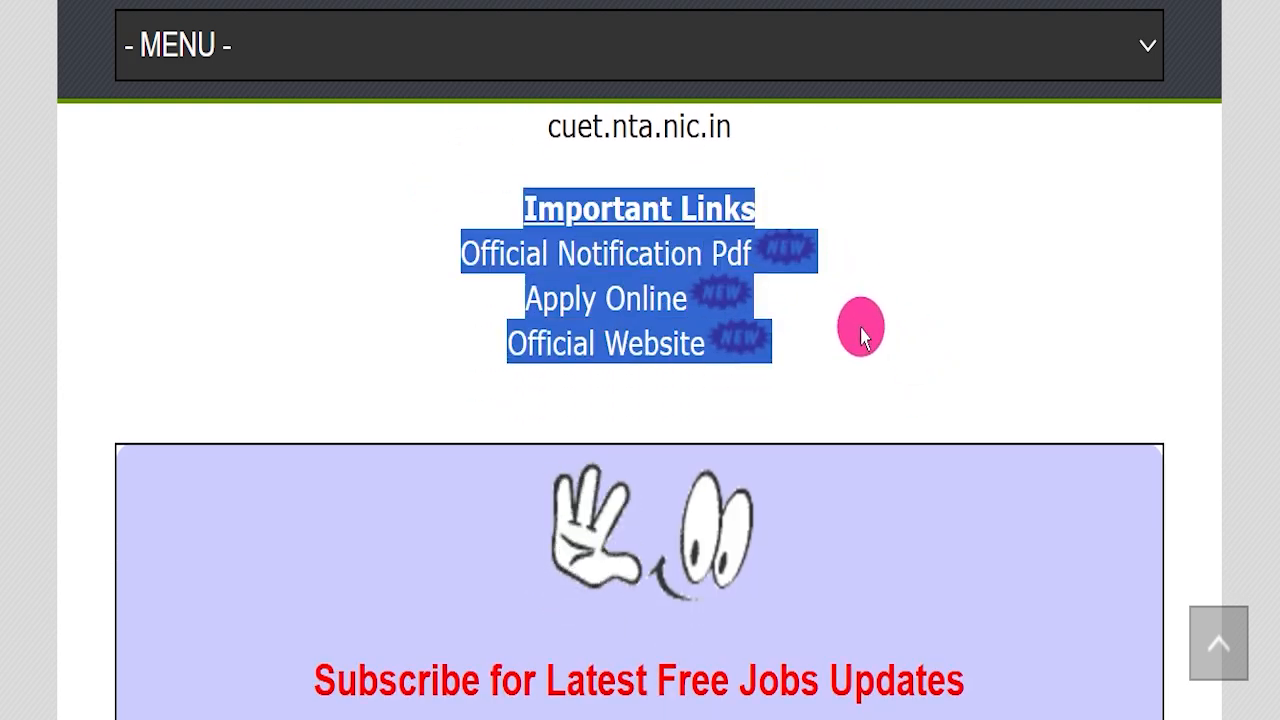
pyautogui.click(920, 303)
pyautogui.scroll(1, 877, 297)
pyautogui.moveTo(449, 380); pyautogui.dragTo(745, 370)
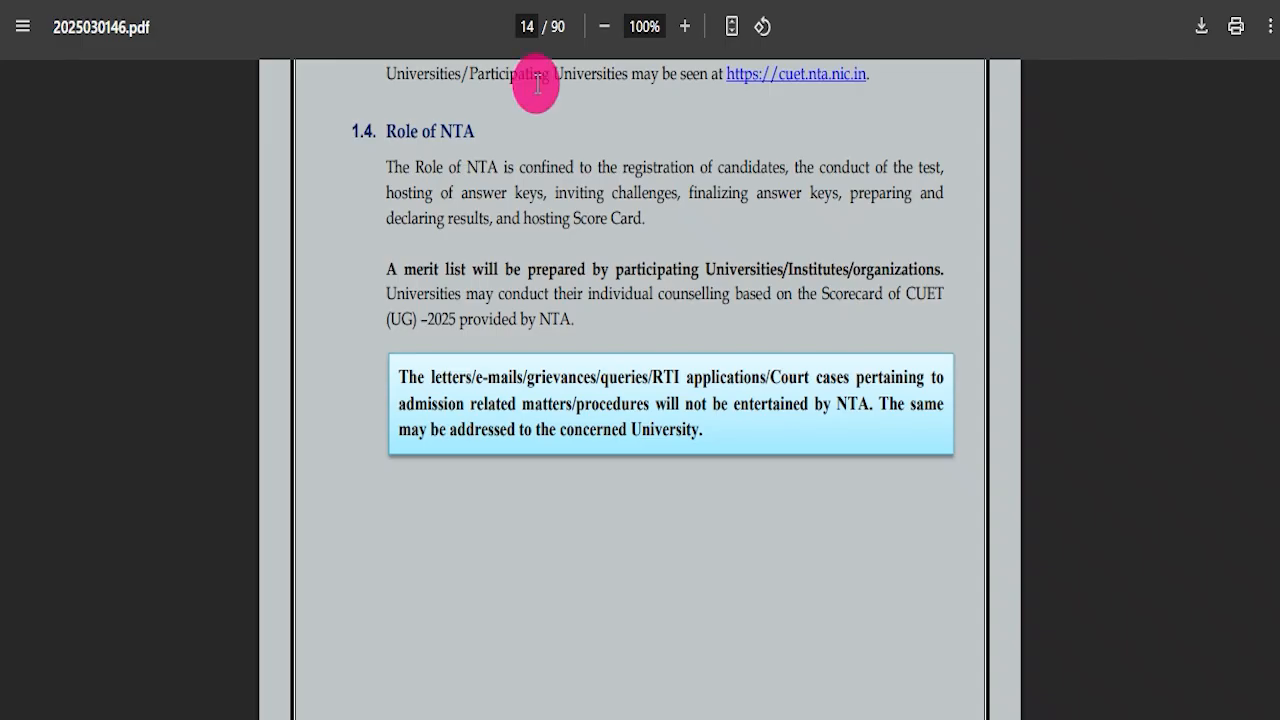
# Return to the cover page of 2025030146.pdf, highlight the title Common University Entrance Test, and view the rest of the cover
pyautogui.scroll(3, 1006, 337)
pyautogui.moveTo(1272, 180); pyautogui.dragTo(1275, 25)
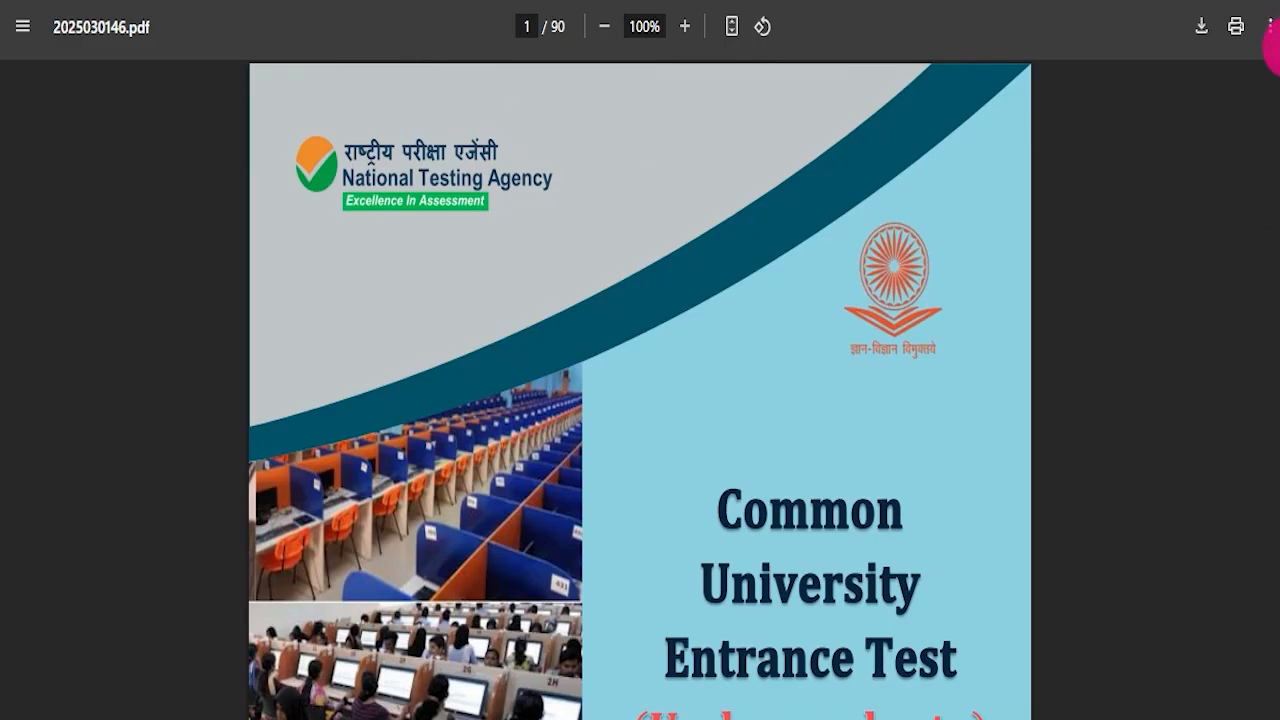
pyautogui.scroll(-2, 750, 360)
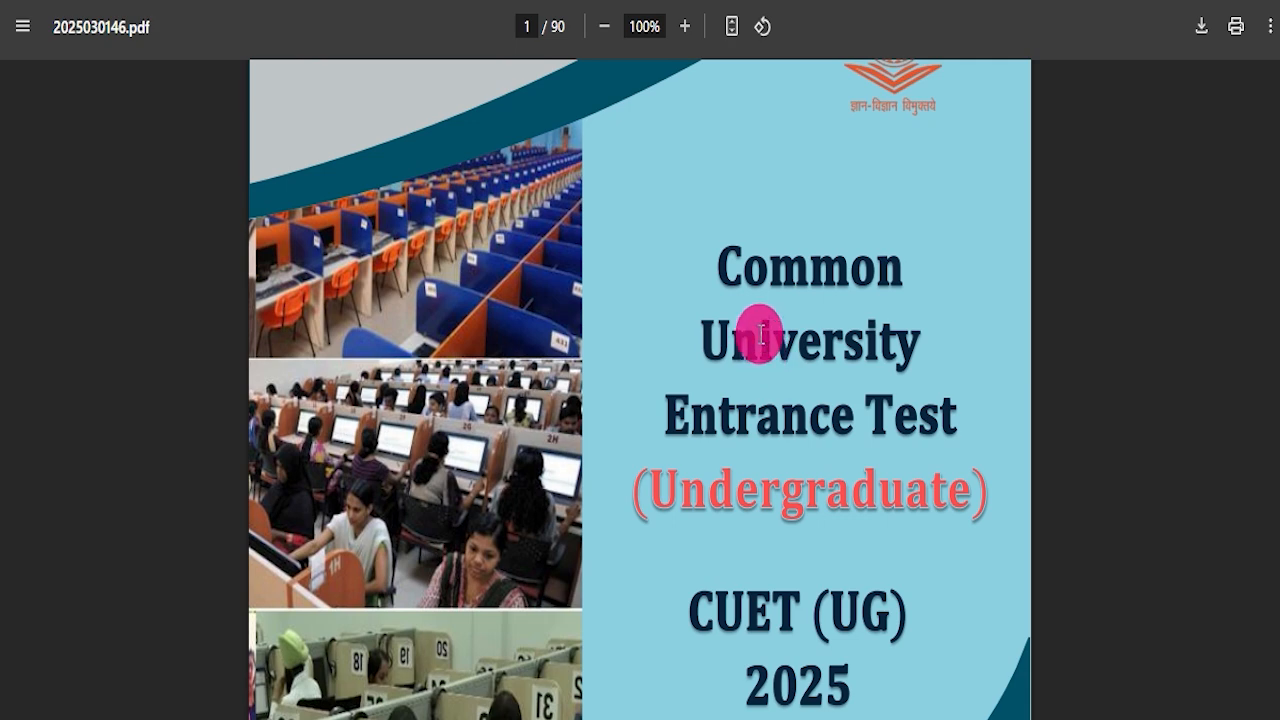
pyautogui.moveTo(729, 251); pyautogui.dragTo(945, 414)
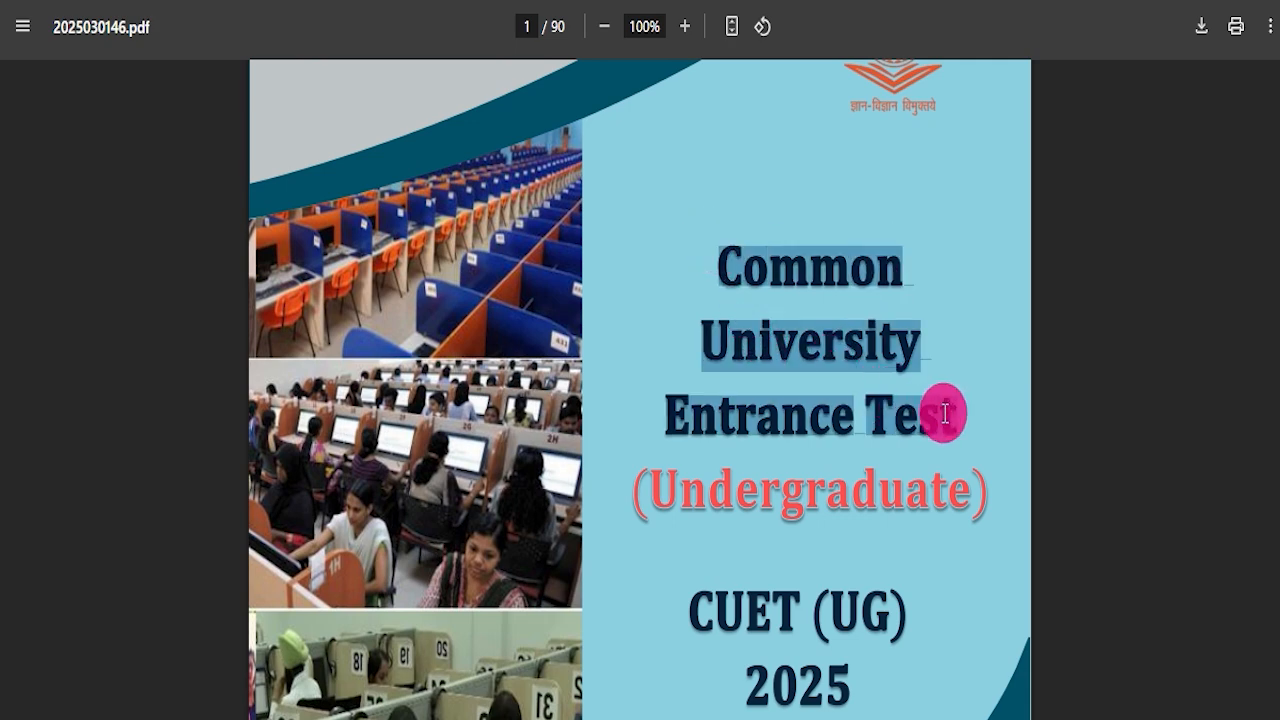
pyautogui.click(681, 481)
pyautogui.scroll(-3, 894, 449)
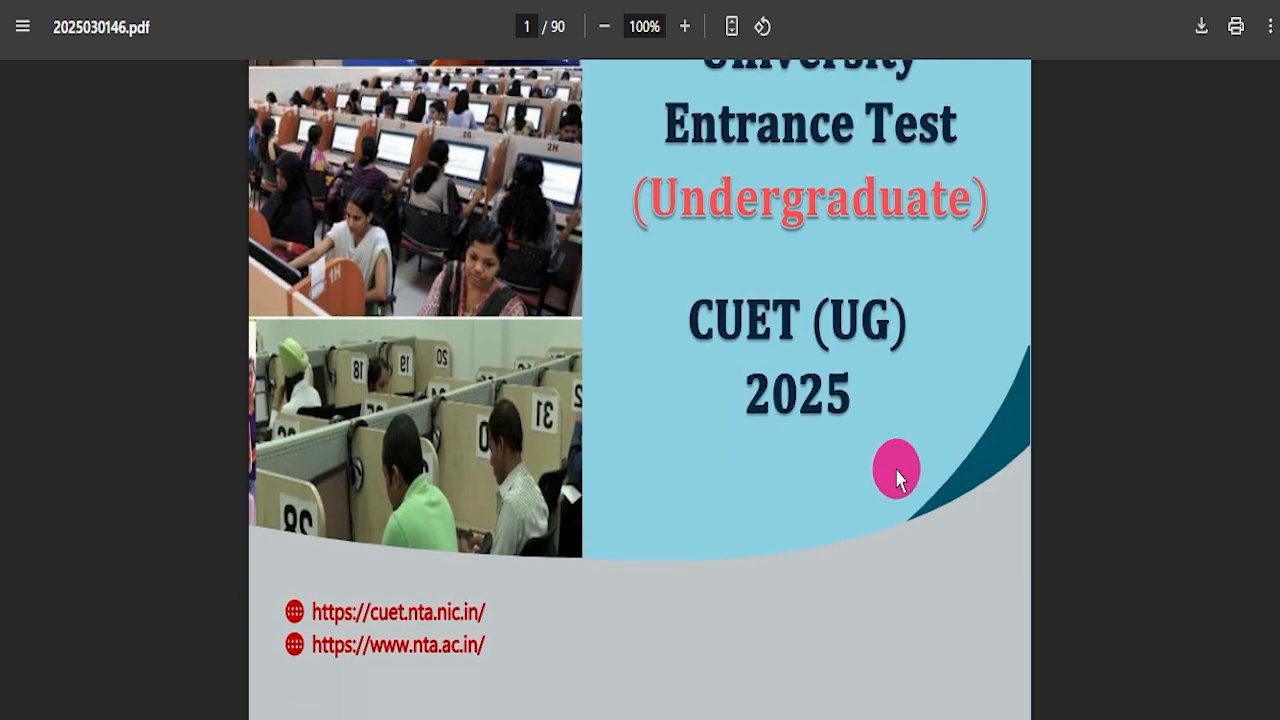
pyautogui.scroll(-3, 896, 478)
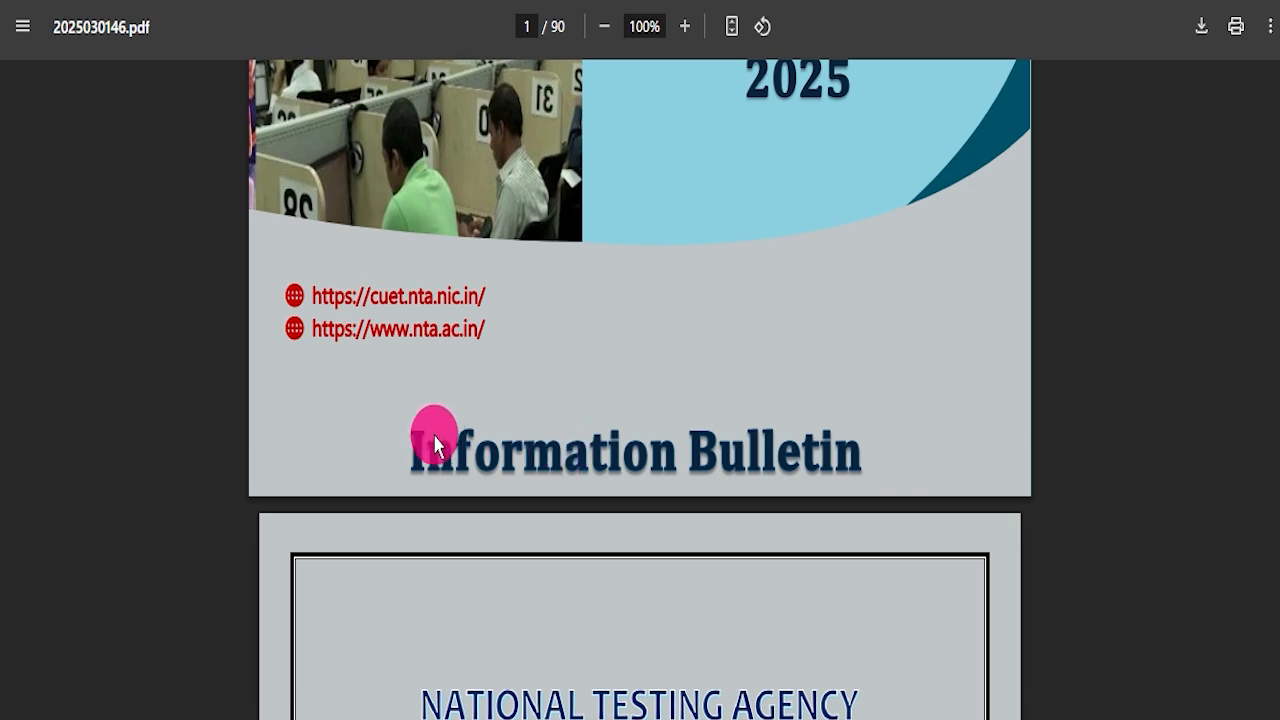
# Find the bulletin's Index and examine its list of chapters and page numbers
pyautogui.scroll(-15, 671, 523)
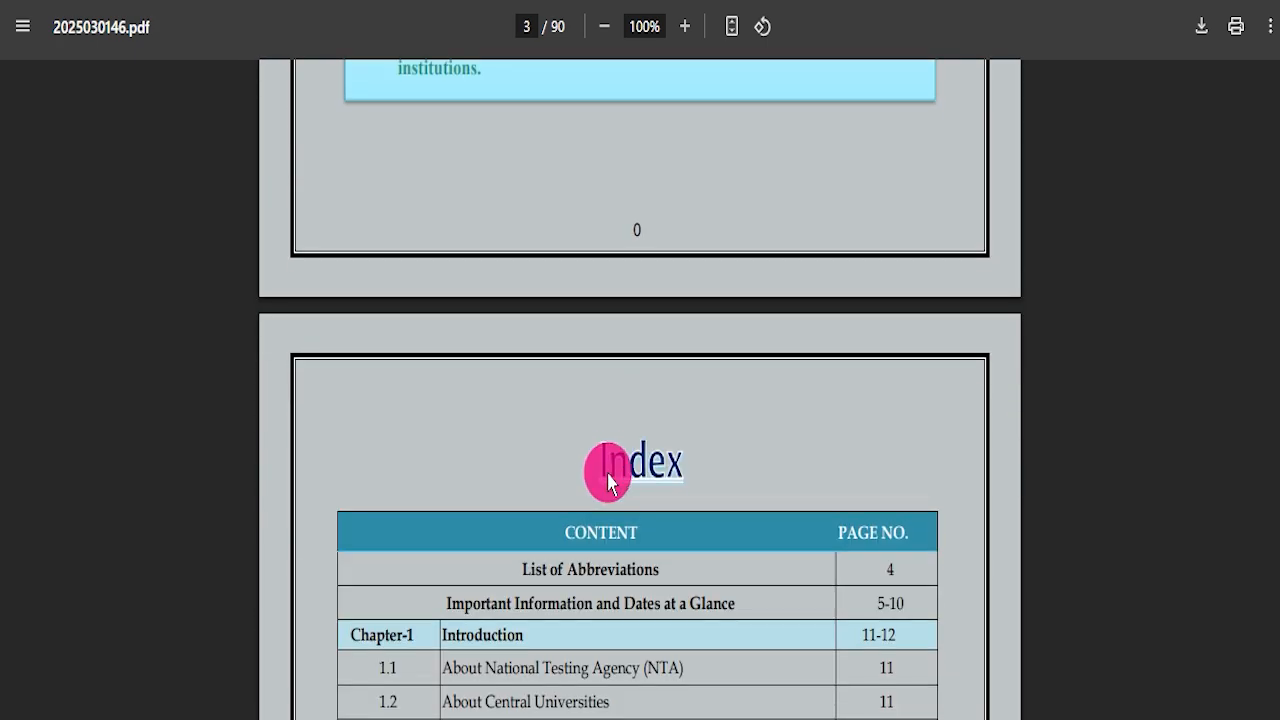
pyautogui.scroll(-5, 608, 482)
pyautogui.scroll(3, 586, 294)
pyautogui.moveTo(664, 272); pyautogui.dragTo(622, 410)
pyautogui.scroll(-2, 631, 611)
pyautogui.scroll(-12, 622, 410)
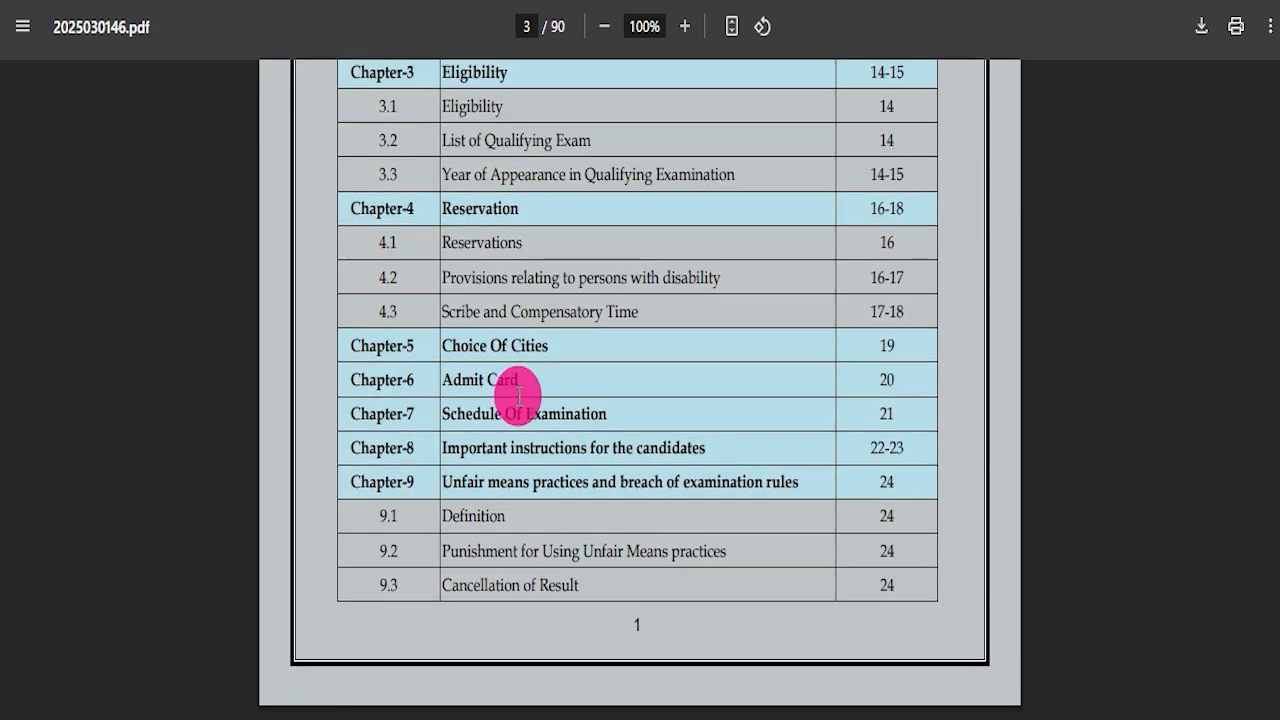
# Examine the bulletin's abbreviations, fee structure, broad exam features and instructions for filling in the online application form
pyautogui.scroll(-20, 542, 458)
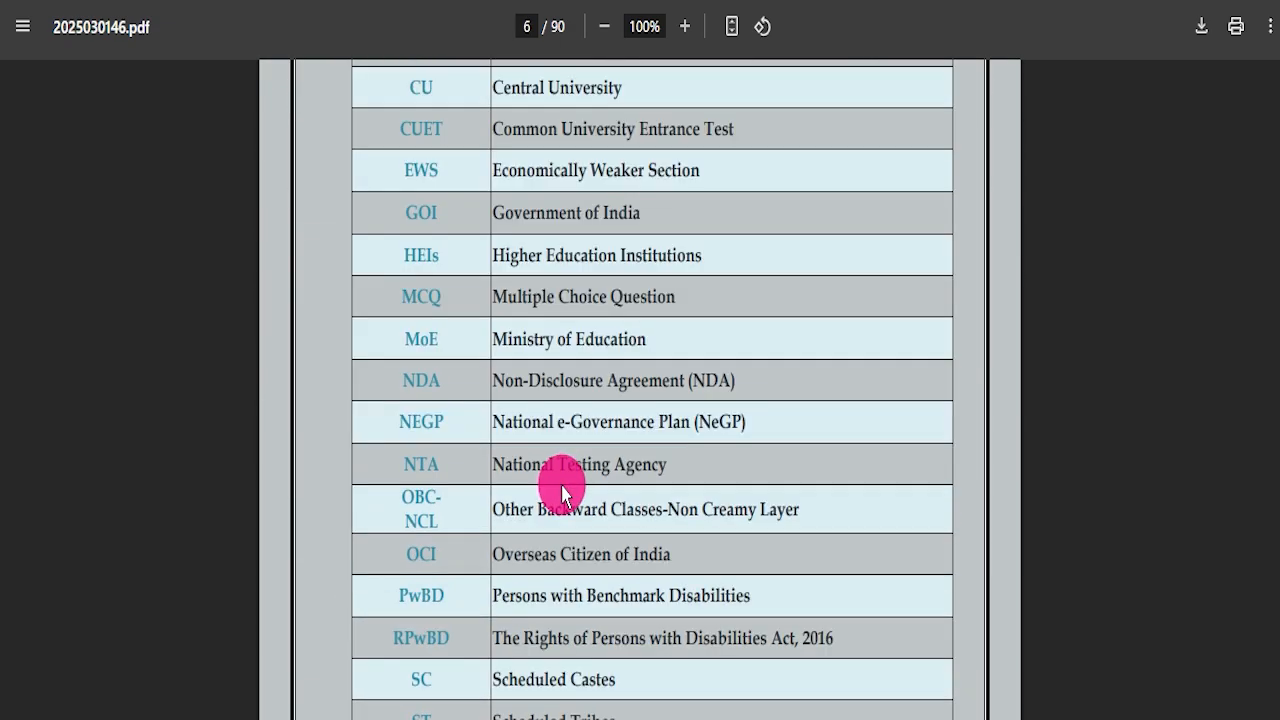
pyautogui.scroll(-2, 571, 457)
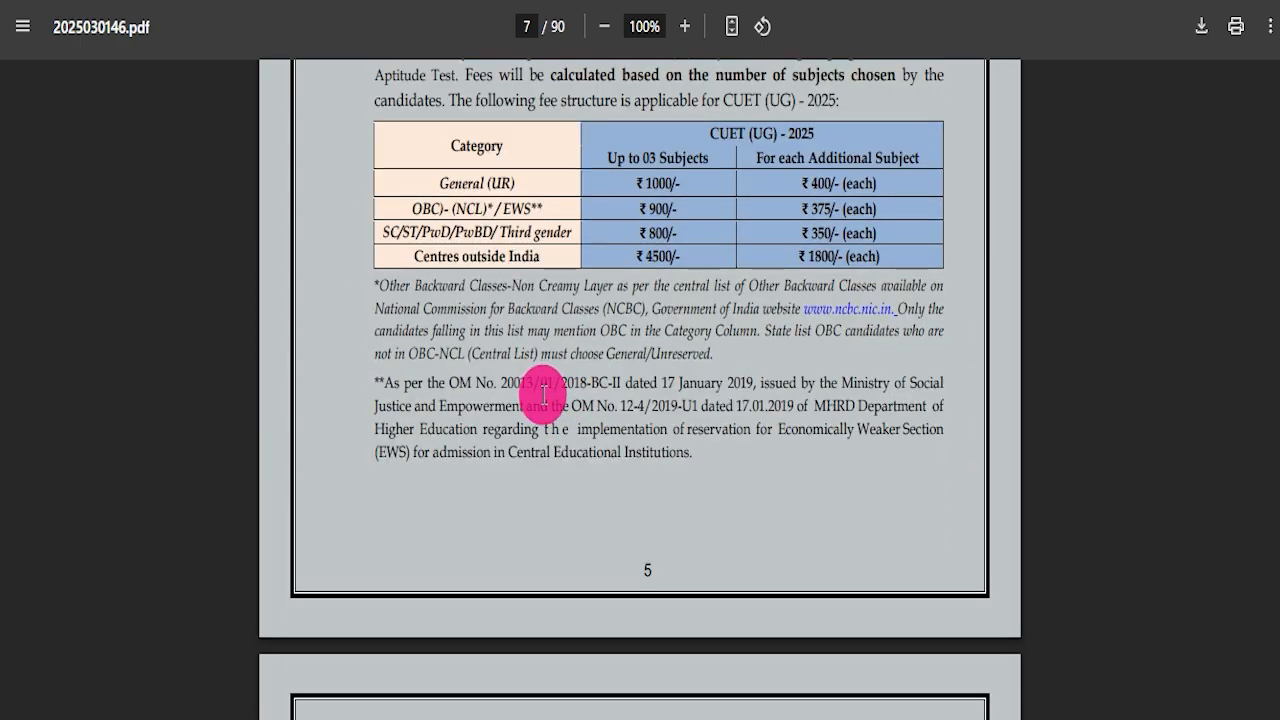
pyautogui.scroll(-1, 530, 450)
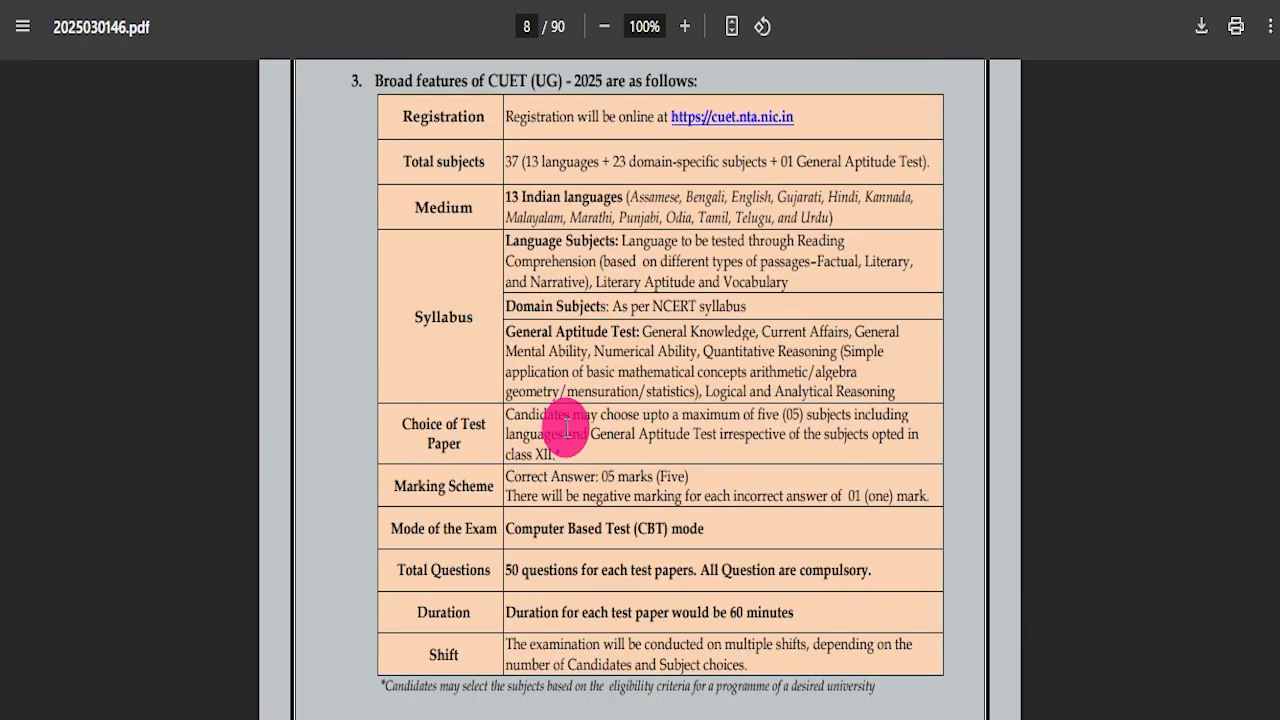
pyautogui.scroll(-12, 634, 486)
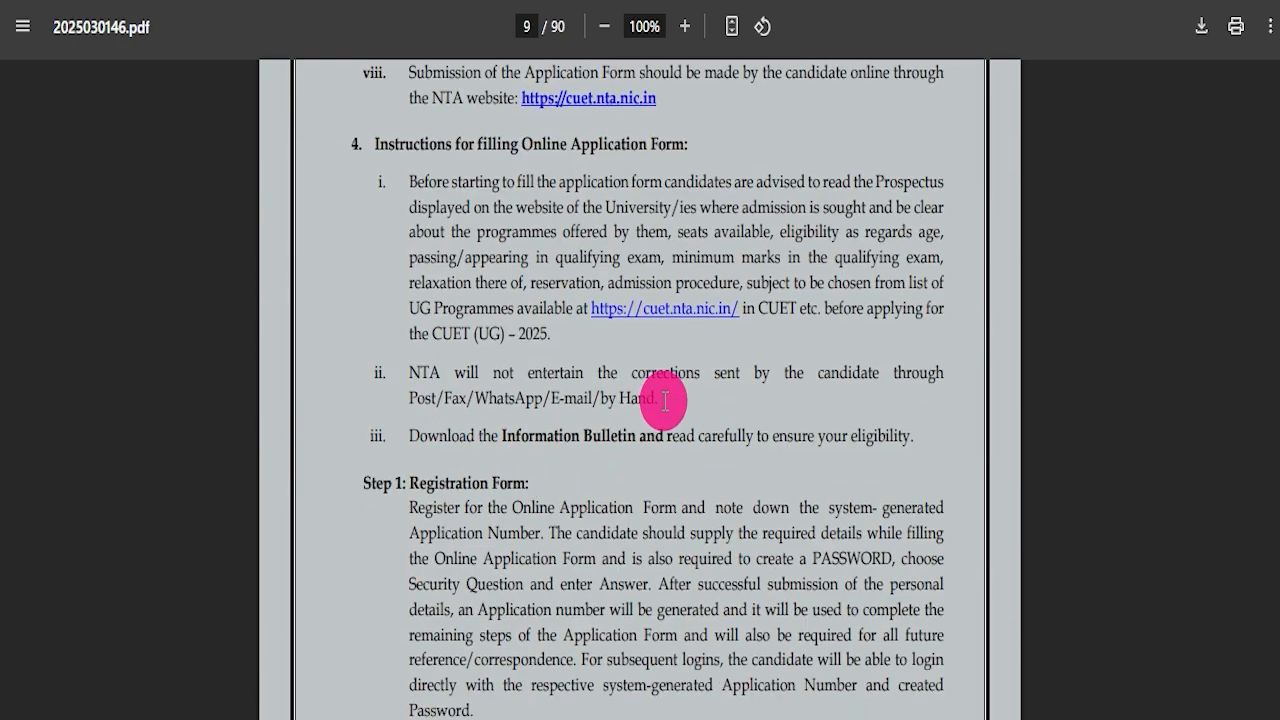
pyautogui.scroll(-8, 665, 397)
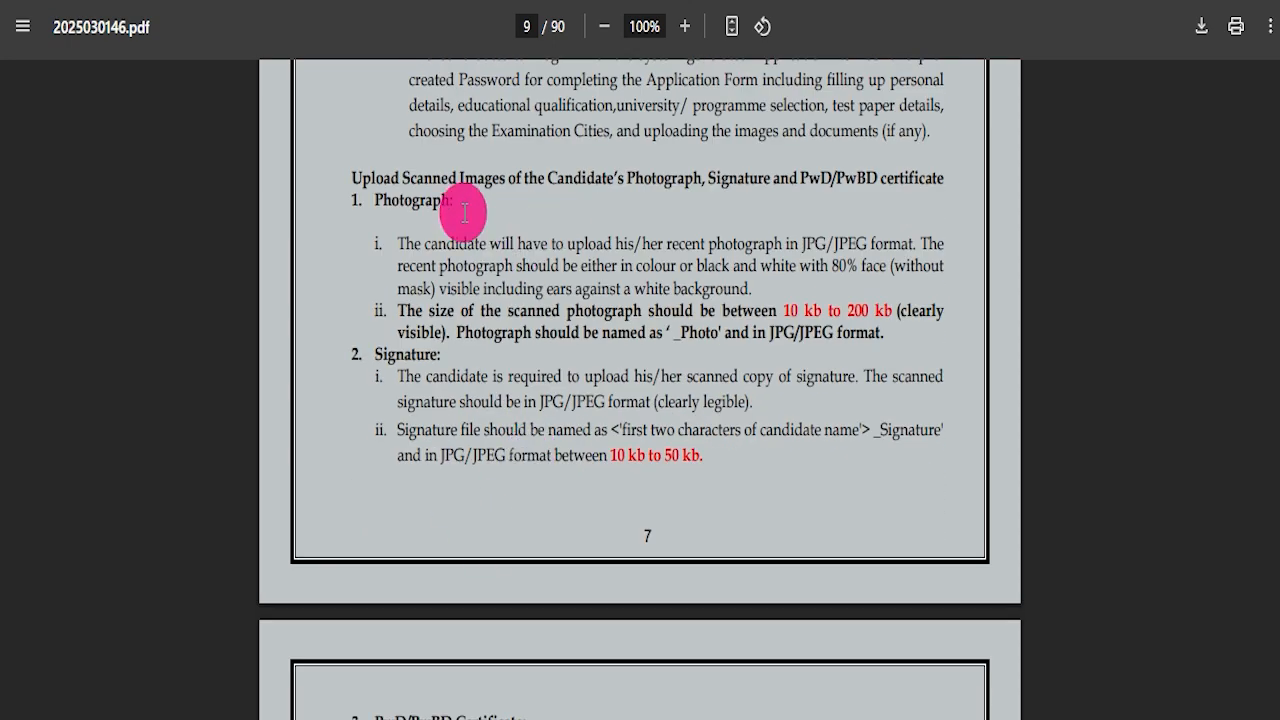
# Highlight the photograph and signature upload requirements in the application instructions, and clear the selection
pyautogui.moveTo(529, 180); pyautogui.dragTo(423, 251)
pyautogui.moveTo(371, 347)
pyautogui.mouseDown()
pyautogui.moveTo(591, 443)
pyautogui.moveTo(737, 449)
pyautogui.mouseUp()
pyautogui.click(737, 449)
pyautogui.moveTo(456, 266)
pyautogui.mouseDown()
pyautogui.moveTo(771, 297)
pyautogui.moveTo(840, 330)
pyautogui.mouseUp()
pyautogui.click(845, 332)
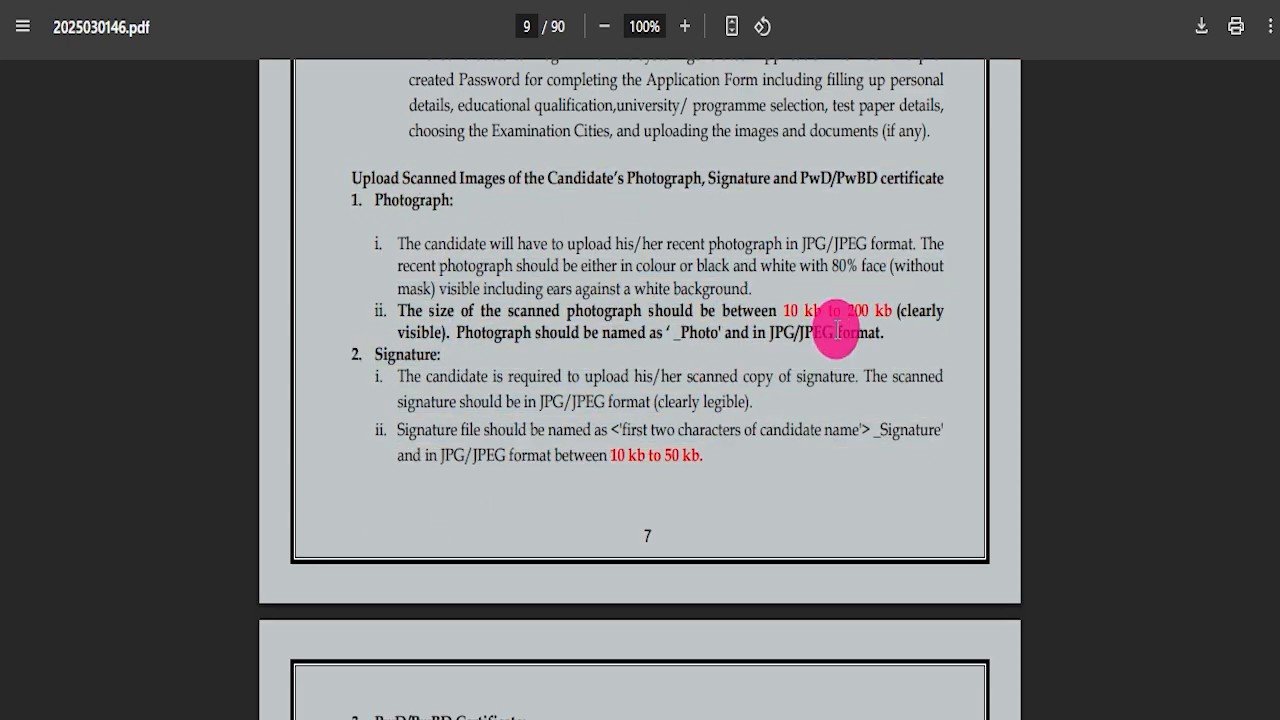
# Highlight the permitted file sizes for the scanned photograph, the signature and the PwD/PwBD certificate
pyautogui.moveTo(776, 310); pyautogui.dragTo(892, 312)
pyautogui.scroll(-3, 790, 360)
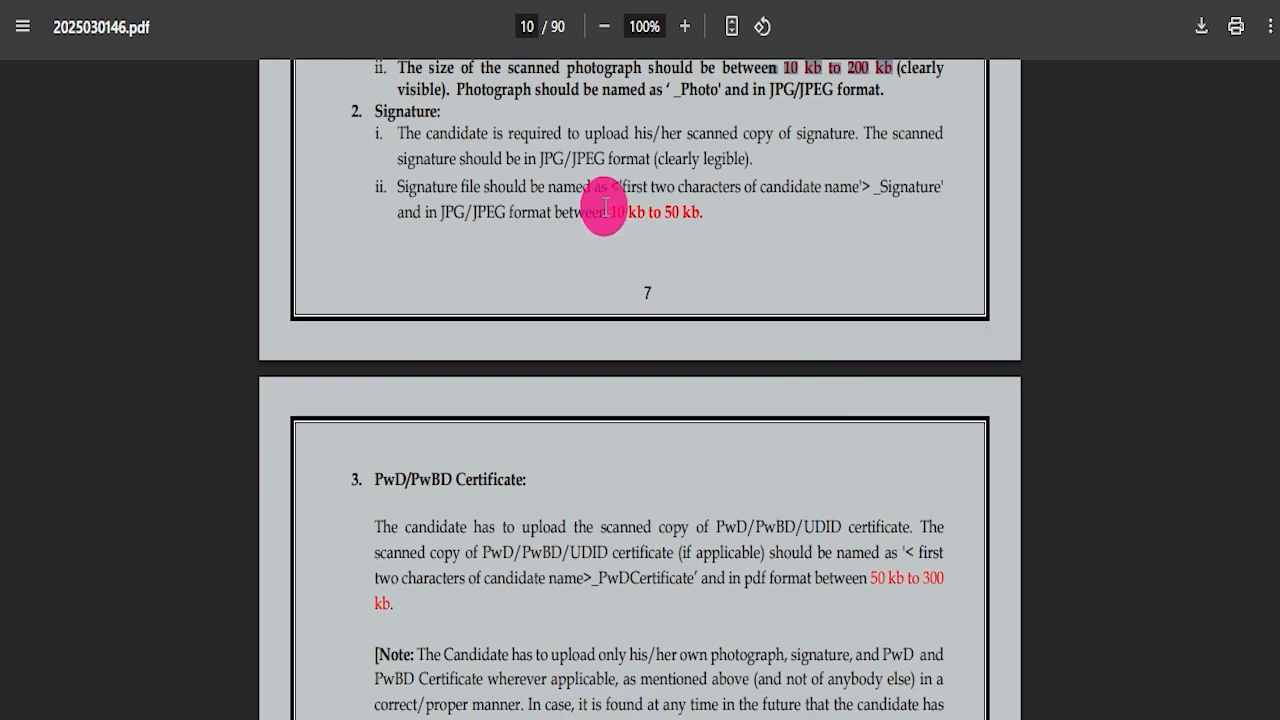
pyautogui.moveTo(605, 207); pyautogui.dragTo(700, 211)
pyautogui.scroll(-5, 740, 360)
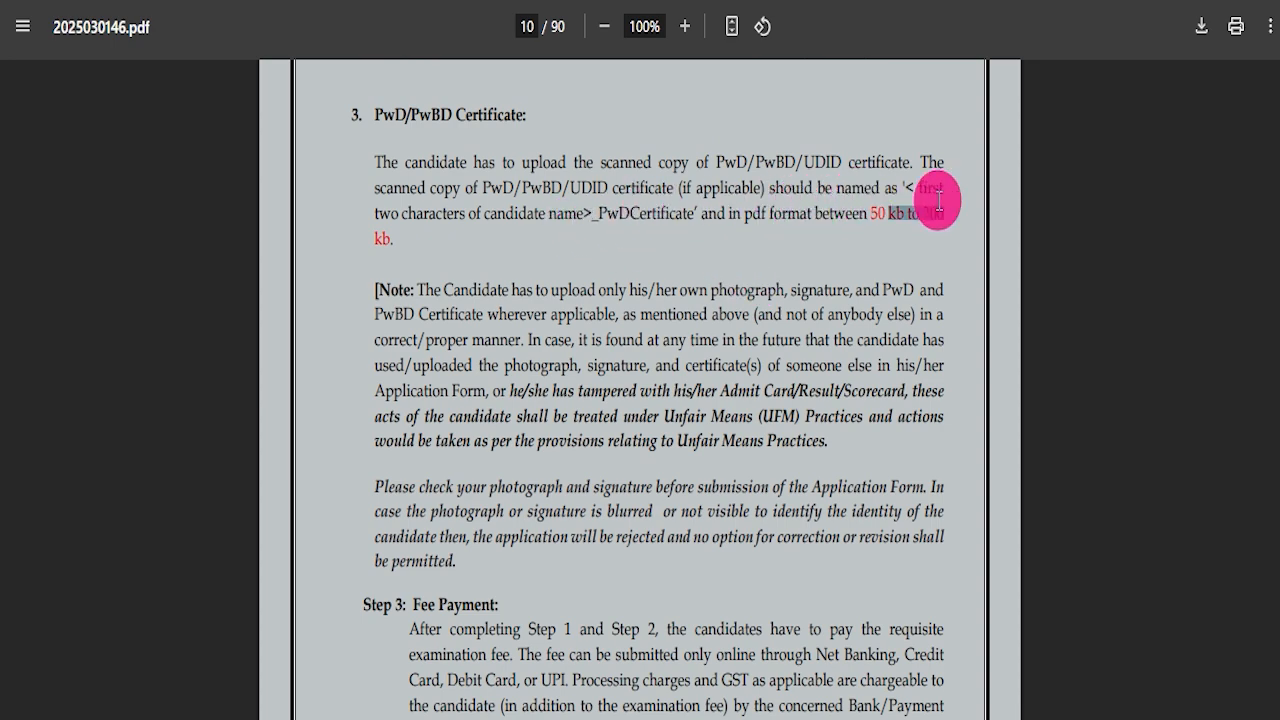
# Highlight the Step 3 Fee Payment instructions and continue to the Step 4 Confirmation Page section
pyautogui.scroll(-5, 500, 340)
pyautogui.moveTo(438, 238); pyautogui.dragTo(586, 580)
pyautogui.scroll(-7, 514, 383)
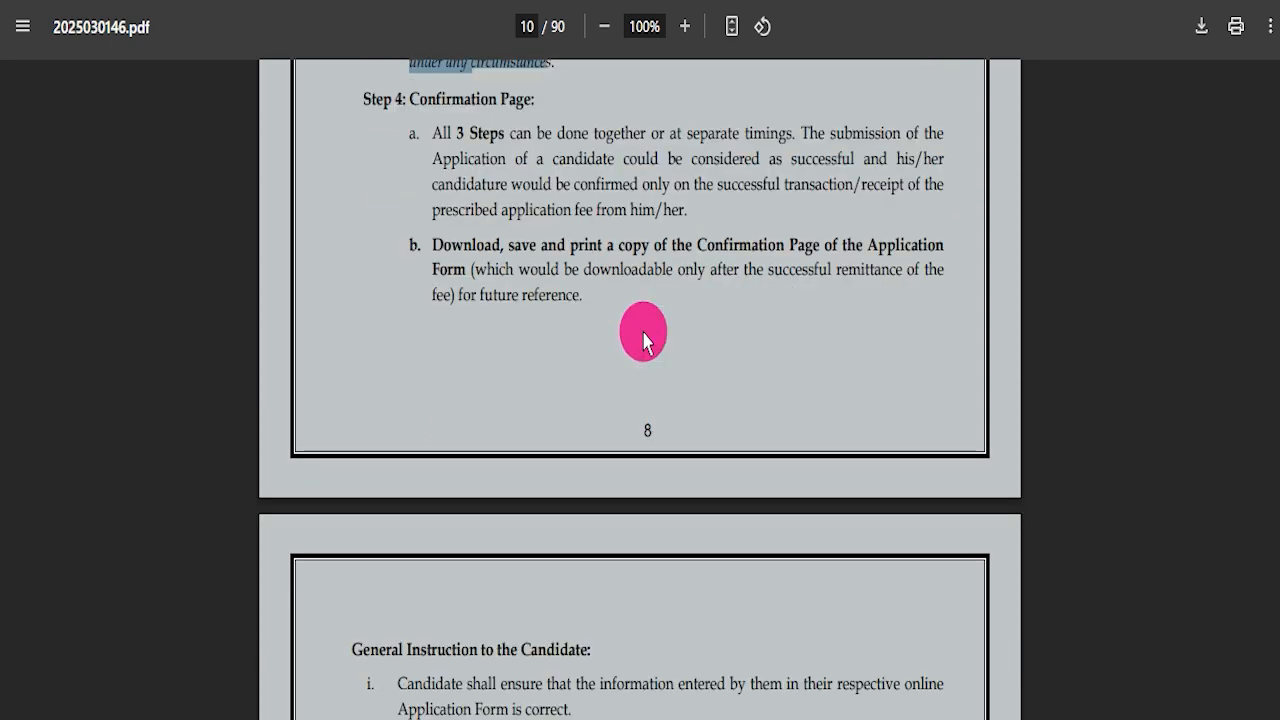
# Find the NTA Helpdesk table after the general instructions and highlight its e-mail and contact number entries
pyautogui.scroll(-13, 620, 340)
pyautogui.scroll(-15, 600, 370)
pyautogui.scroll(13, 630, 413)
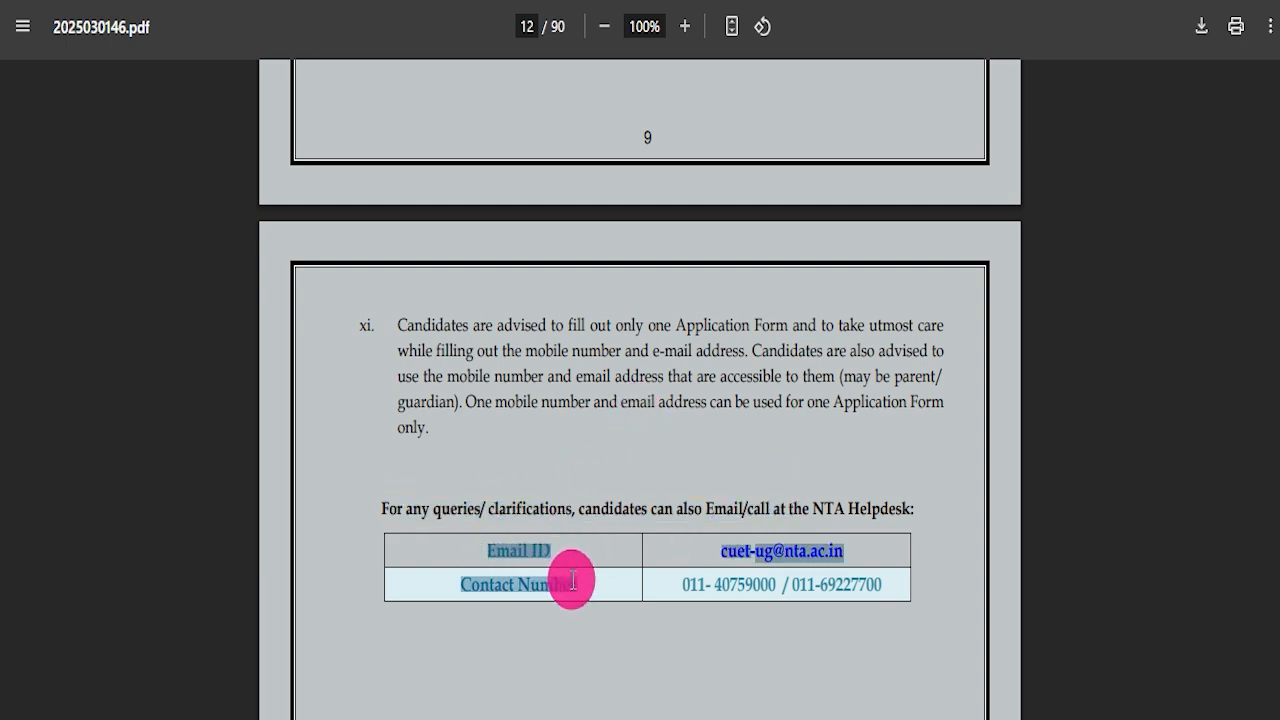
# Examine the bulletin's chapters from the Introduction through the examination scheme and eligibility to the unfair means rules in Chapter 9
pyautogui.scroll(-10, 600, 420)
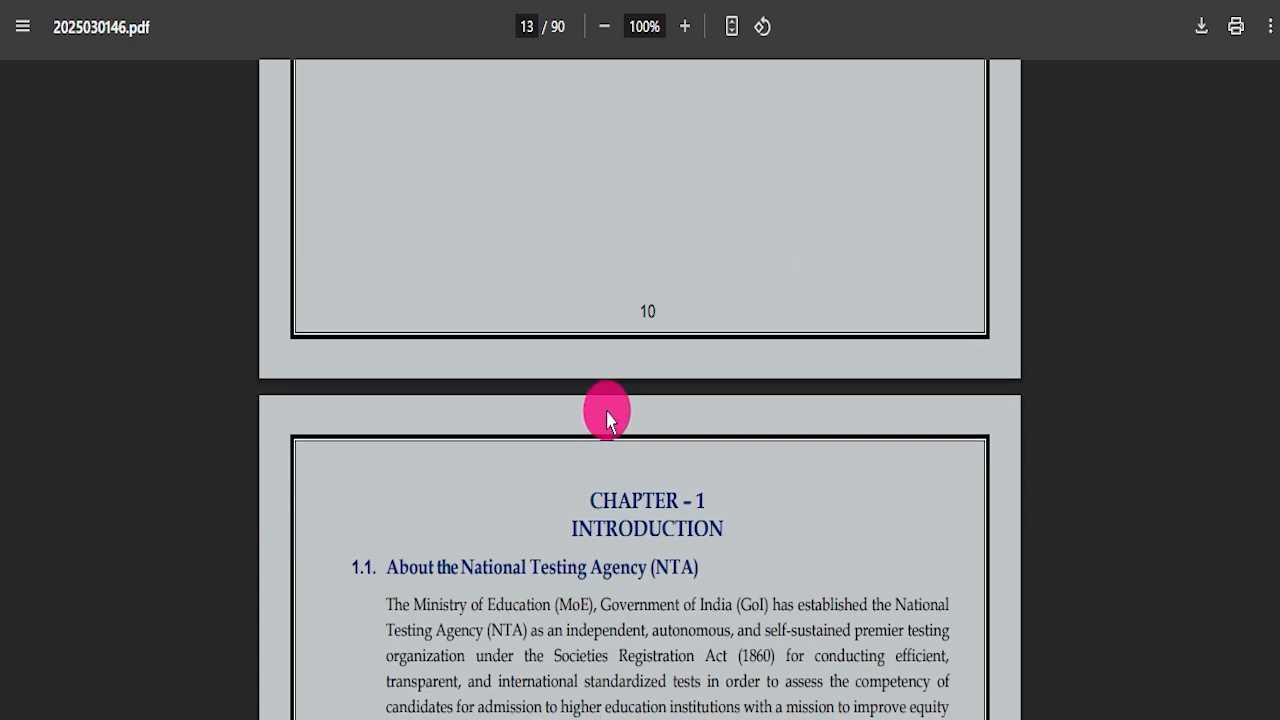
pyautogui.scroll(-15, 610, 410)
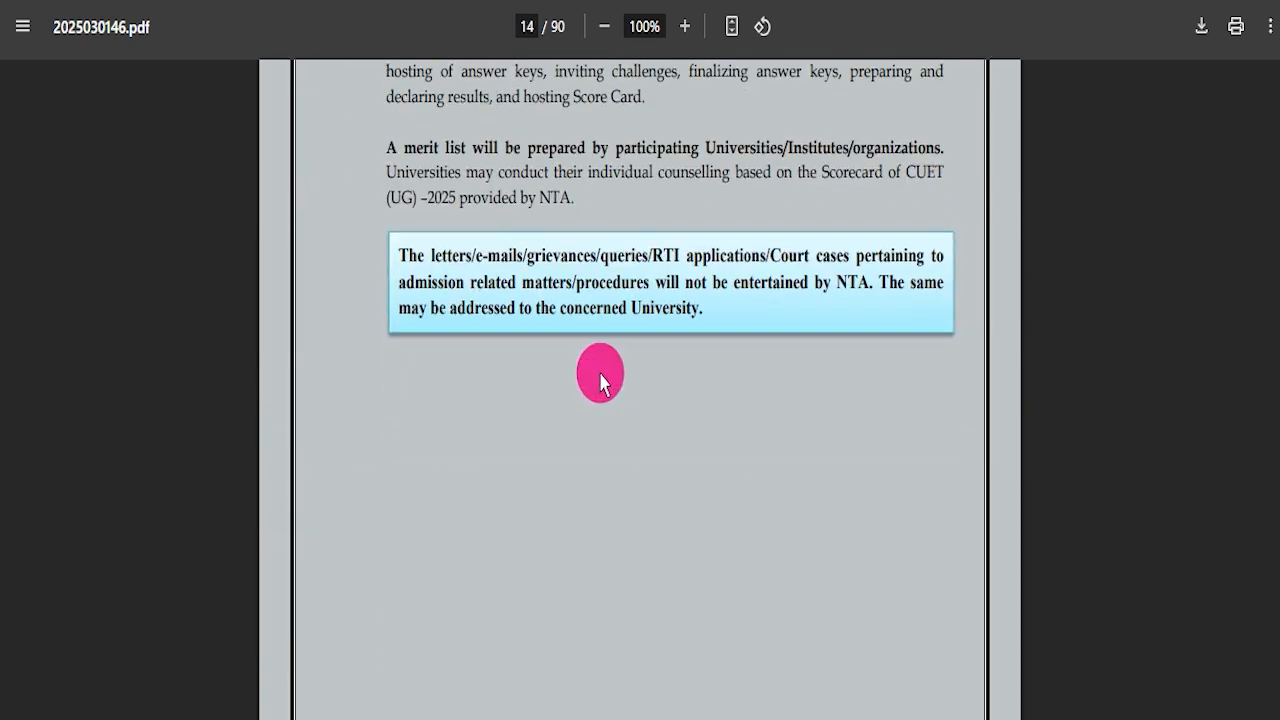
pyautogui.scroll(-5, 603, 398)
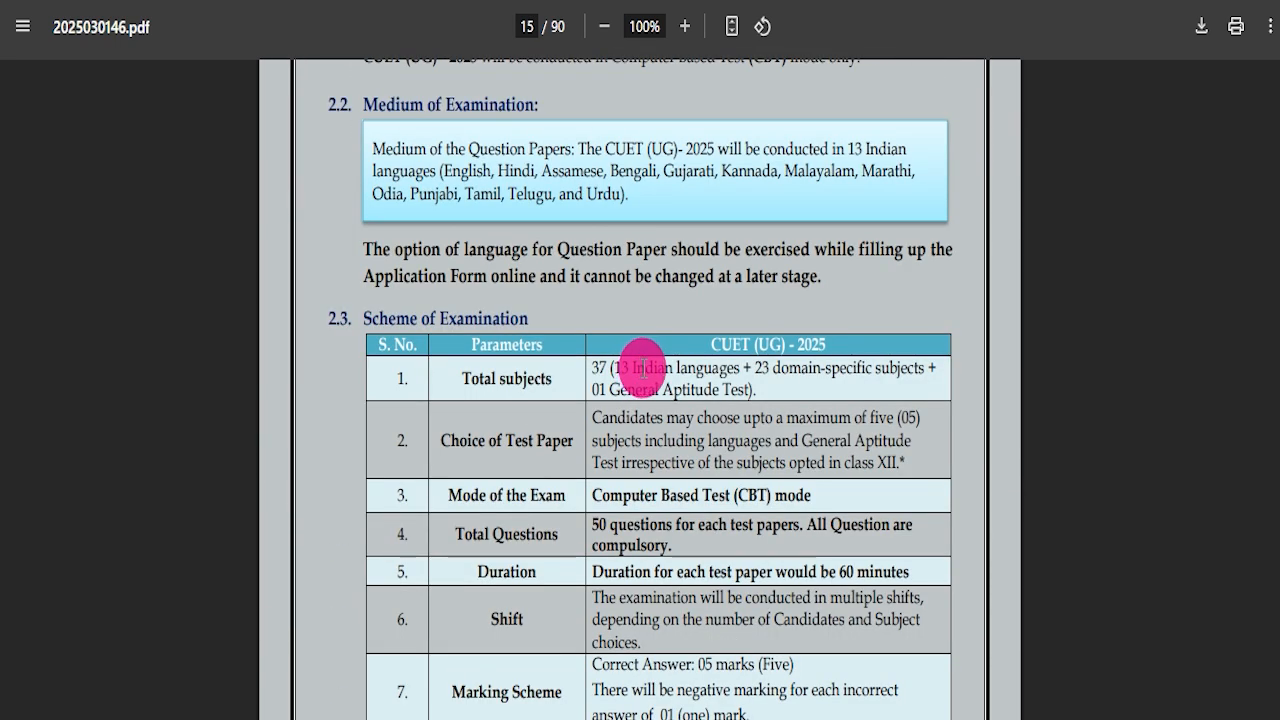
pyautogui.scroll(-20, 640, 385)
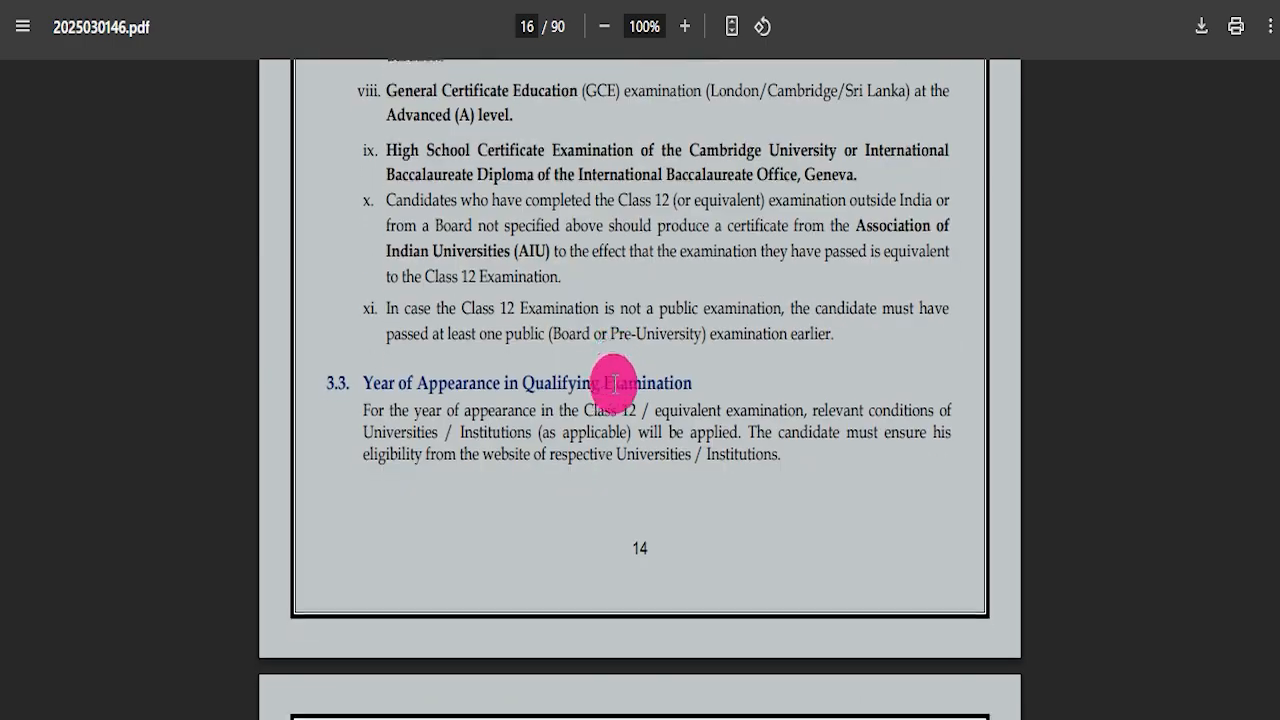
pyautogui.scroll(-10, 612, 400)
pyautogui.scroll(-10, 611, 383)
pyautogui.scroll(-7, 650, 430)
pyautogui.scroll(-20, 820, 410)
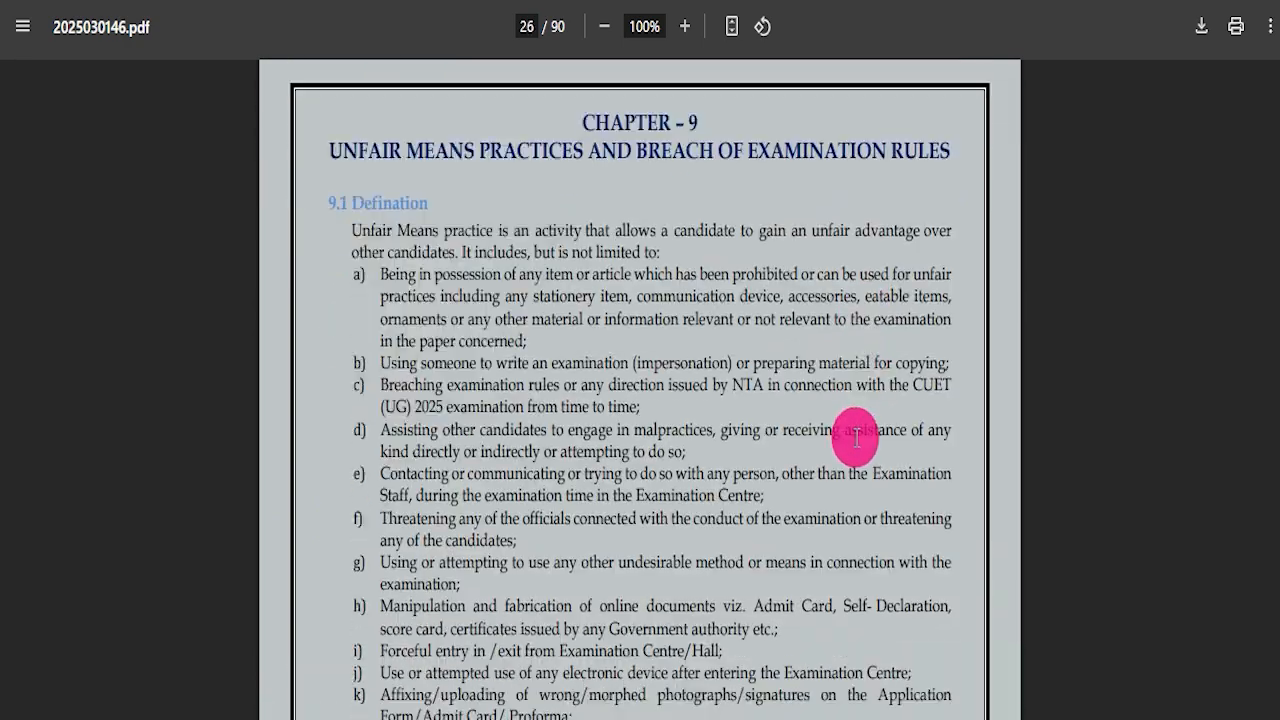
# Jump to the sample registration form near the bulletin's end and examine its review and OTP verification pages
pyautogui.moveTo(1272, 262); pyautogui.dragTo(1274, 557)
pyautogui.scroll(8, 488, 307)
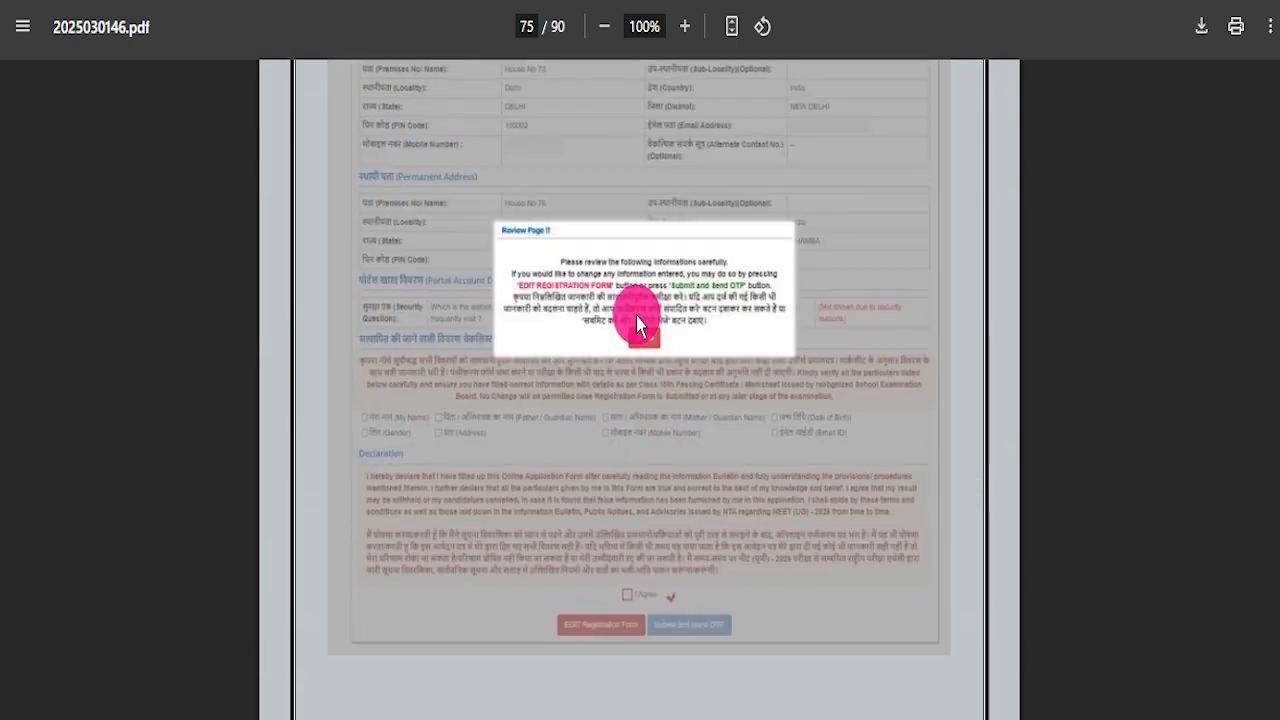
pyautogui.scroll(10, 591, 423)
pyautogui.scroll(-12, 591, 423)
pyautogui.scroll(-20, 658, 410)
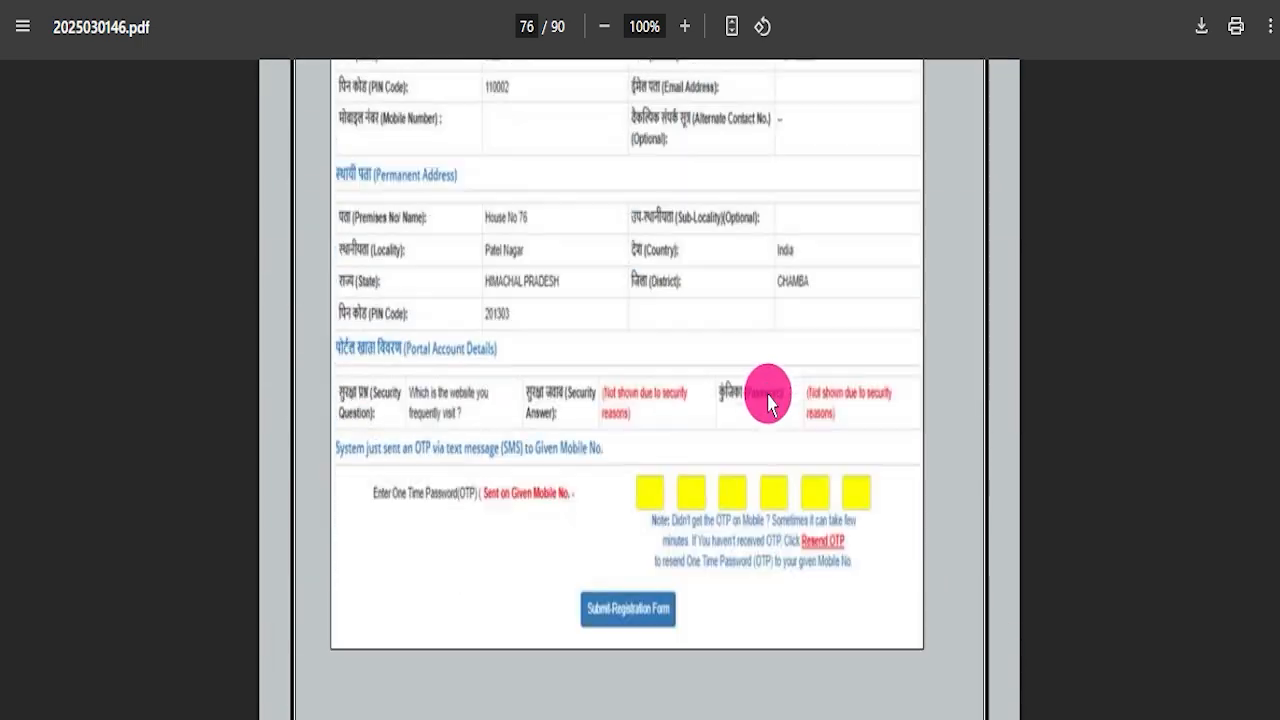
pyautogui.scroll(-10, 910, 452)
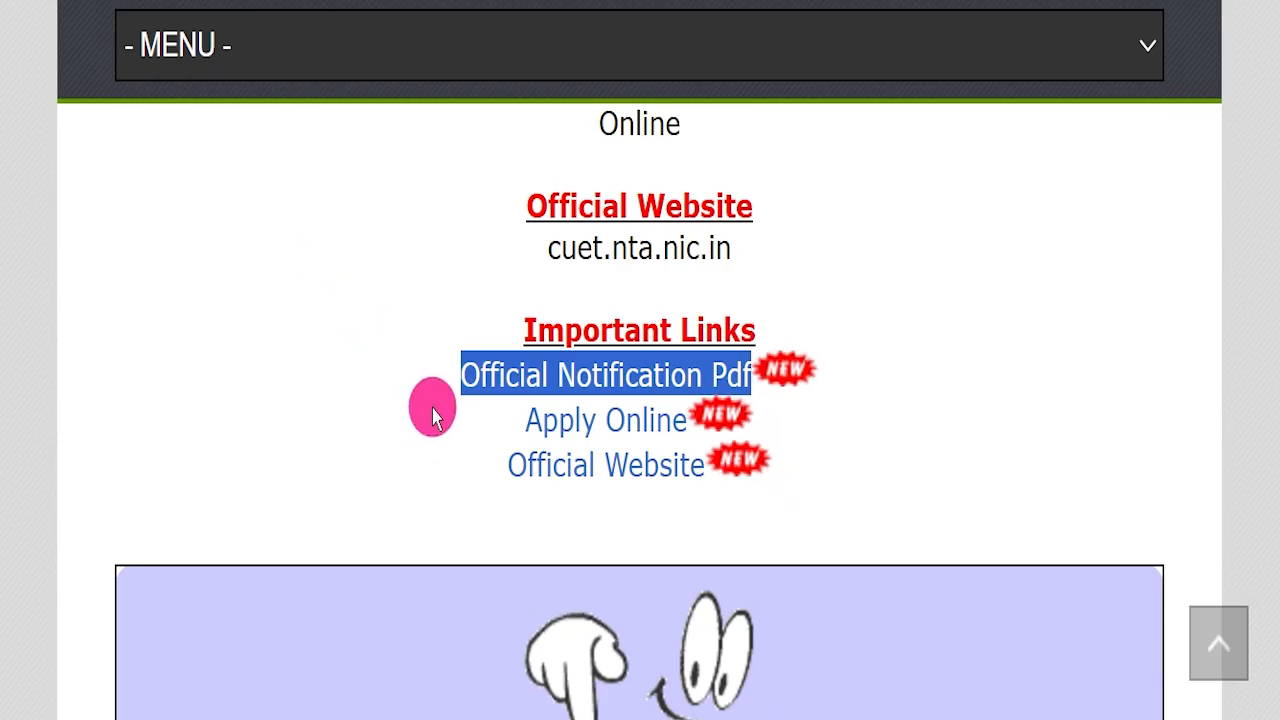
# Switch back to the CUET UG 2025 details page and highlight the Apply Online link
pyautogui.moveTo(462, 417); pyautogui.dragTo(757, 424)
pyautogui.moveTo(754, 420); pyautogui.dragTo(581, 412)
pyautogui.moveTo(456, 412); pyautogui.dragTo(686, 420)
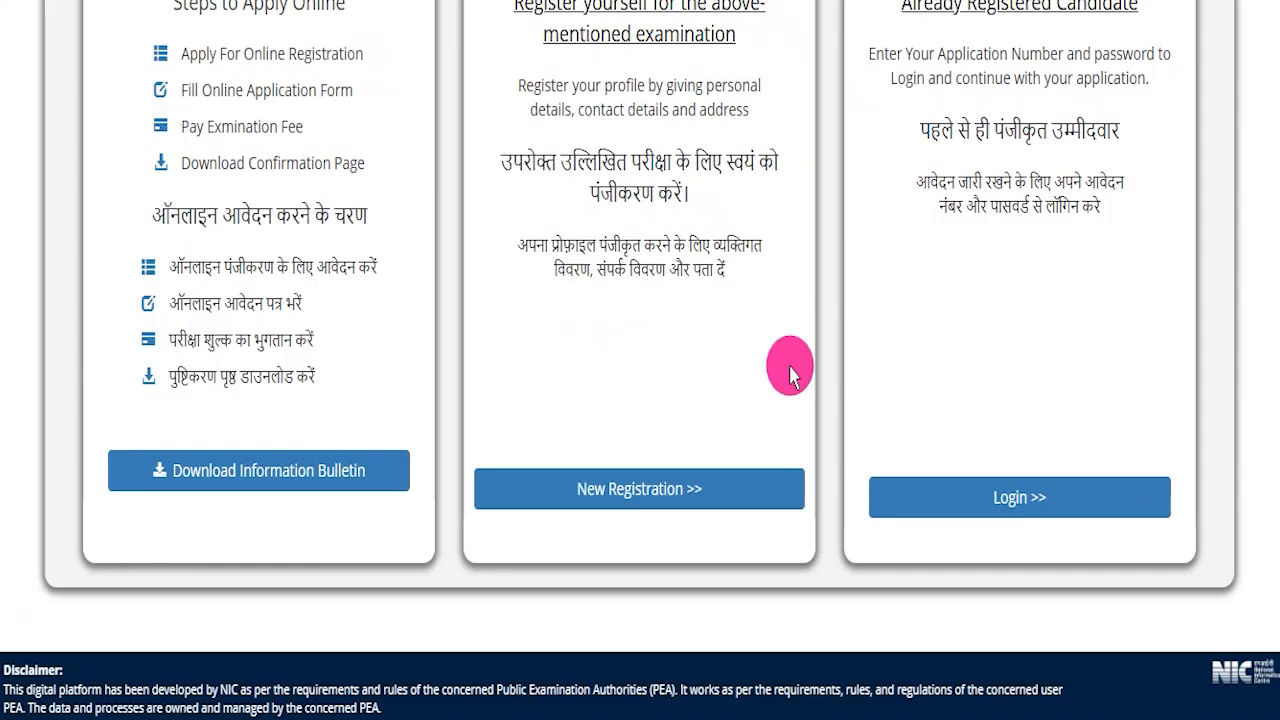
# On the CUET UG 2025 portal, highlight the Already Registered Candidate heading and examine the login option beneath it
pyautogui.scroll(4, 789, 372)
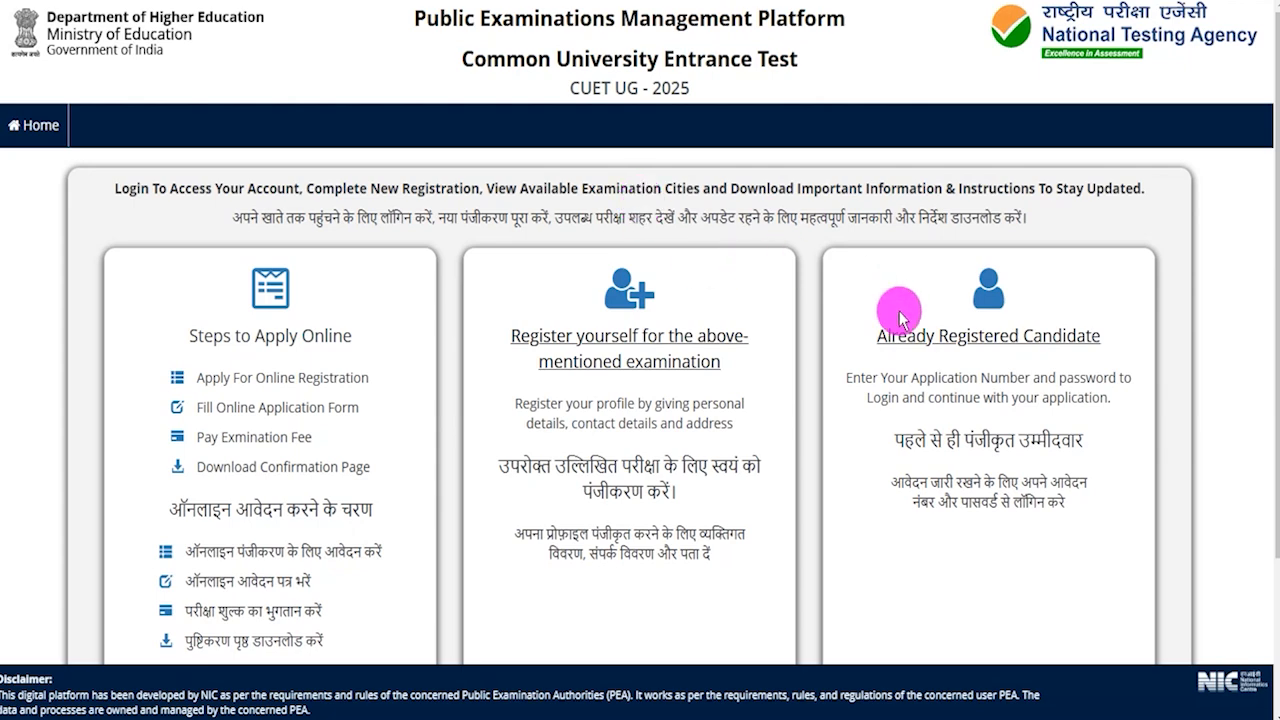
pyautogui.moveTo(866, 331); pyautogui.dragTo(1066, 334)
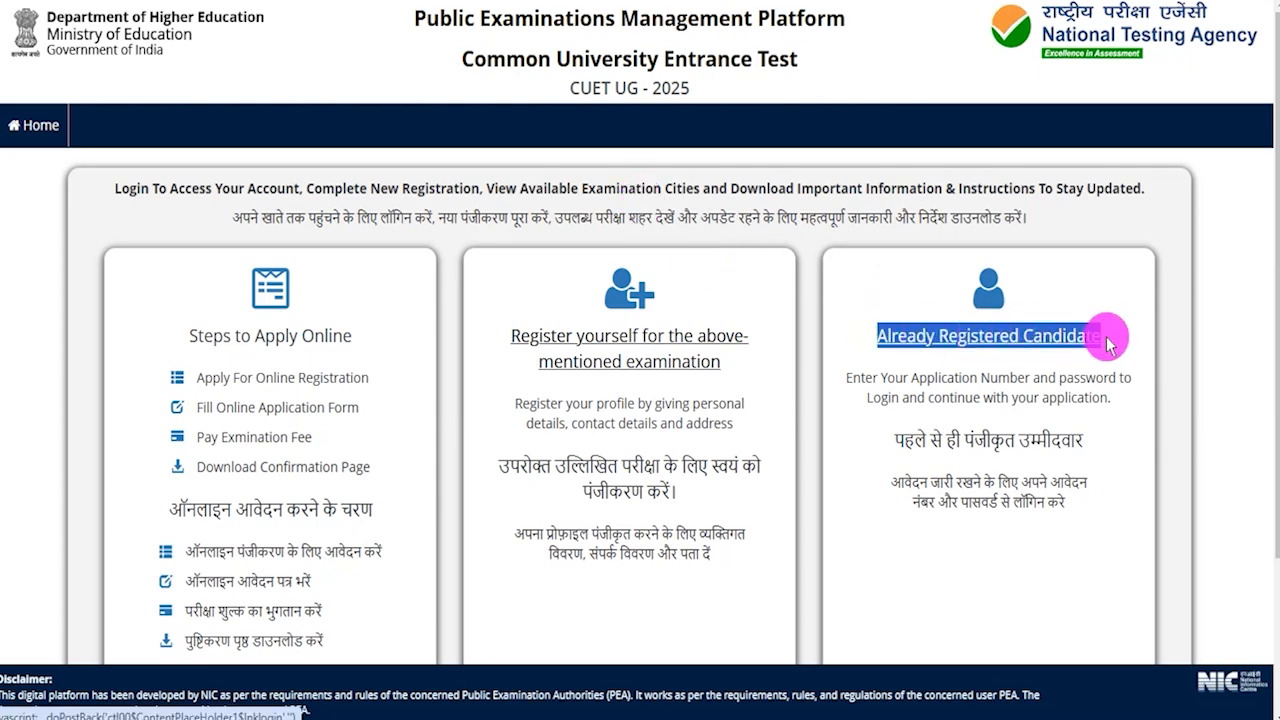
pyautogui.scroll(-2, 1108, 343)
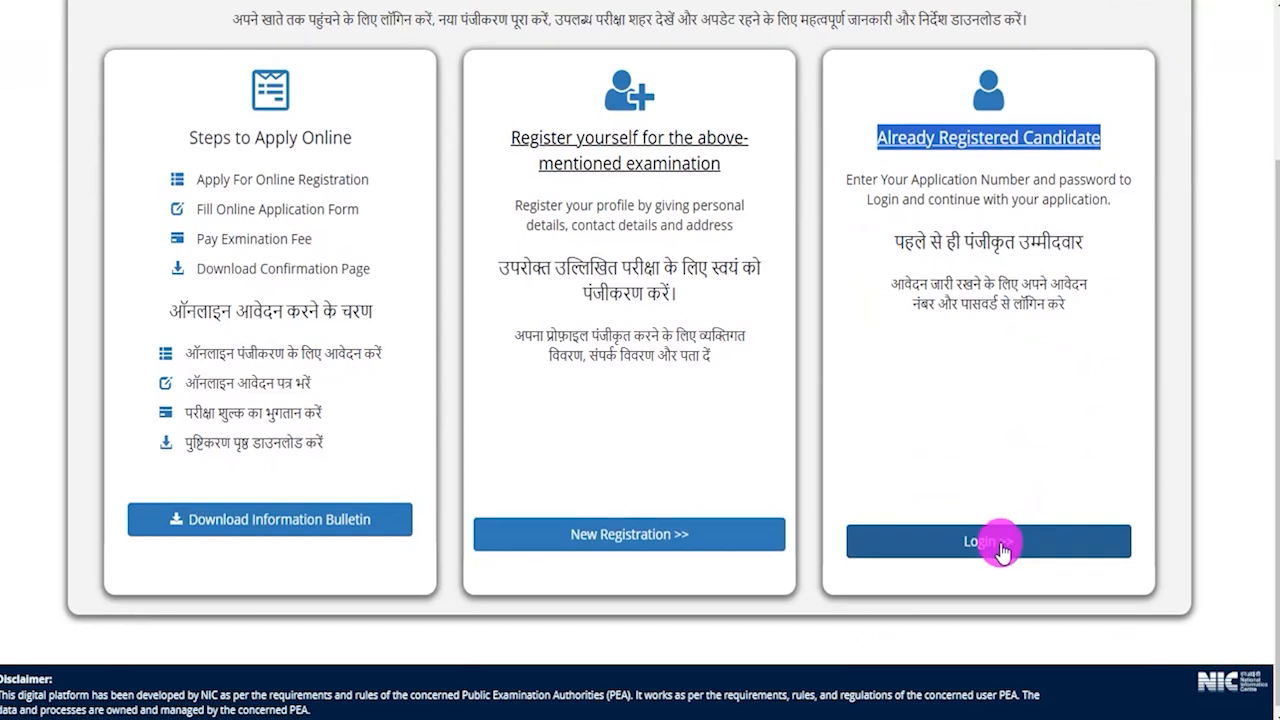
pyautogui.scroll(2, 1000, 550)
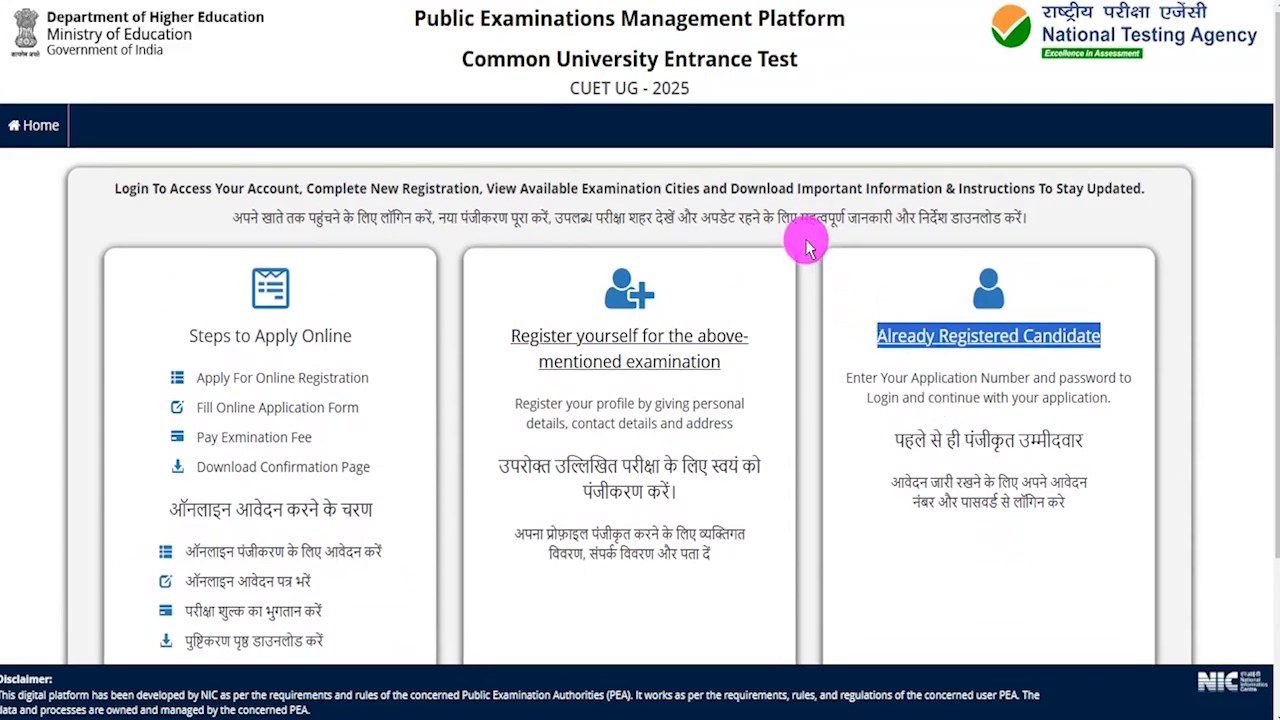
# Highlight the heading for registering for the examination and start a new registration
pyautogui.moveTo(358, 214); pyautogui.dragTo(780, 210)
pyautogui.click(806, 213)
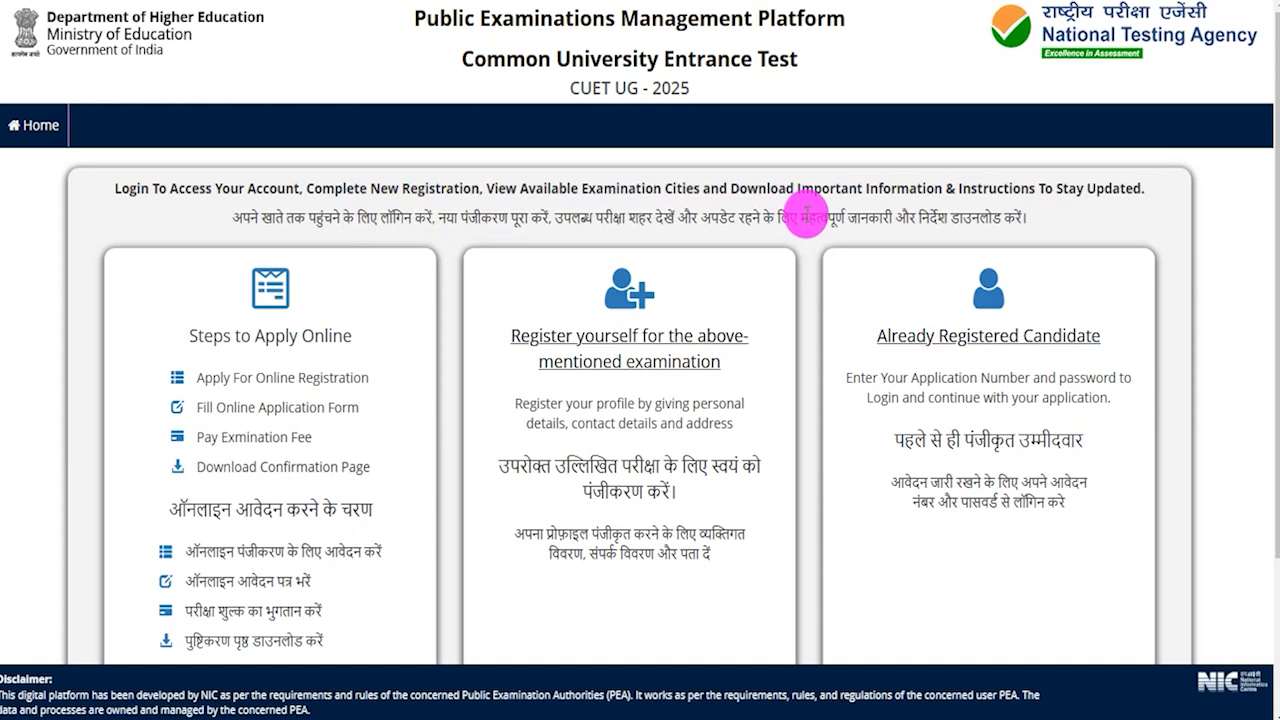
pyautogui.scroll(-2, 806, 217)
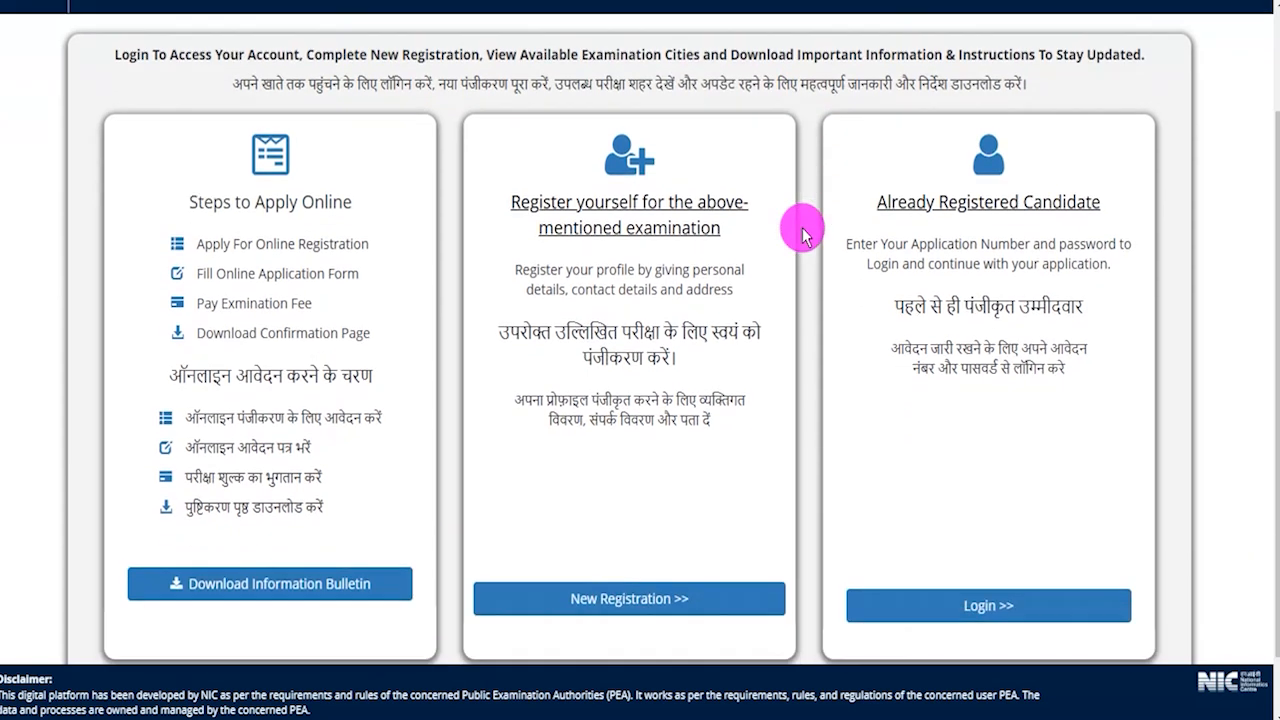
pyautogui.moveTo(508, 137); pyautogui.dragTo(710, 160)
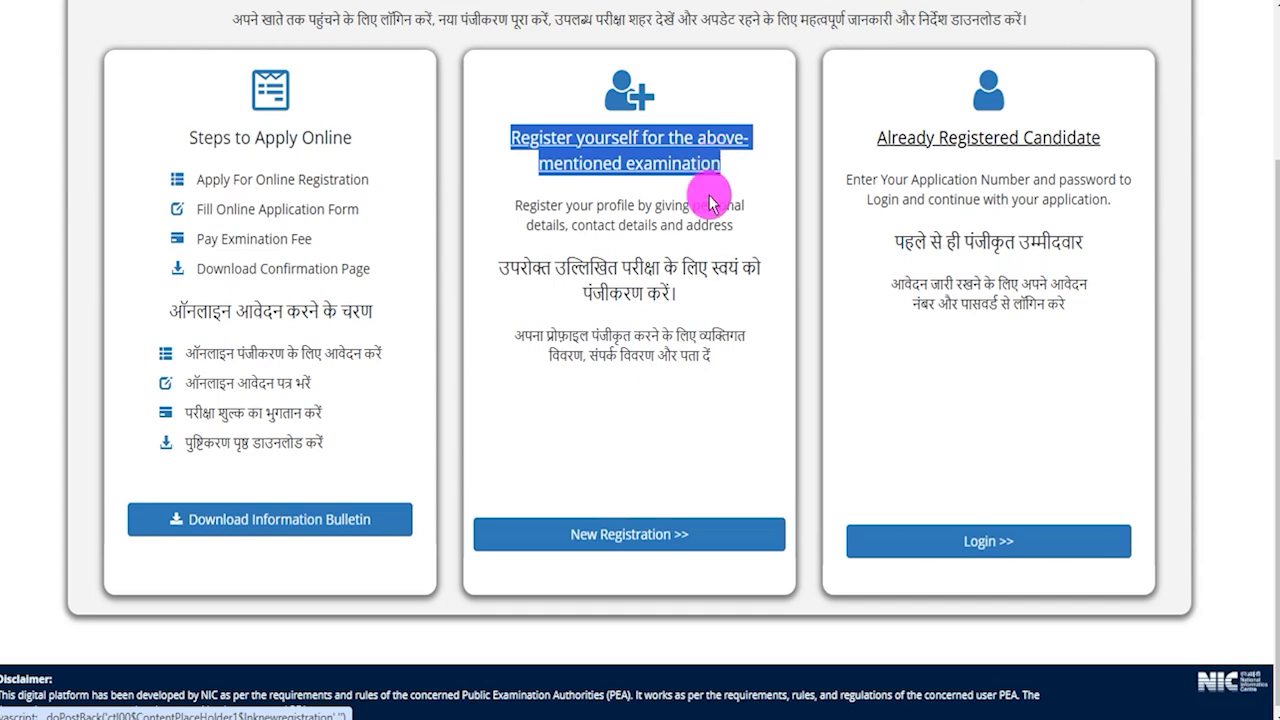
pyautogui.scroll(-1, 677, 325)
pyautogui.click(650, 530)
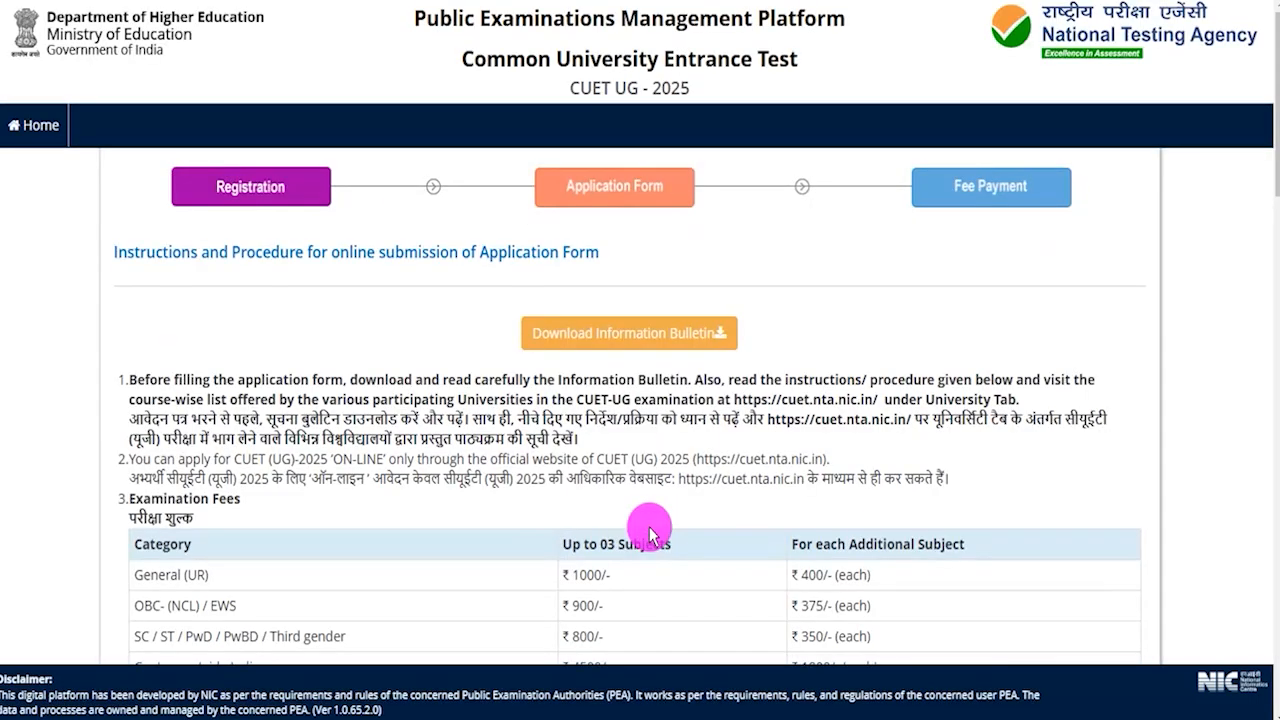
# Review the application instructions, exam fees and password policy, accept the Information Bulletin declaration and proceed to the registration form
pyautogui.moveTo(265, 380); pyautogui.dragTo(535, 442)
pyautogui.scroll(-3, 605, 428)
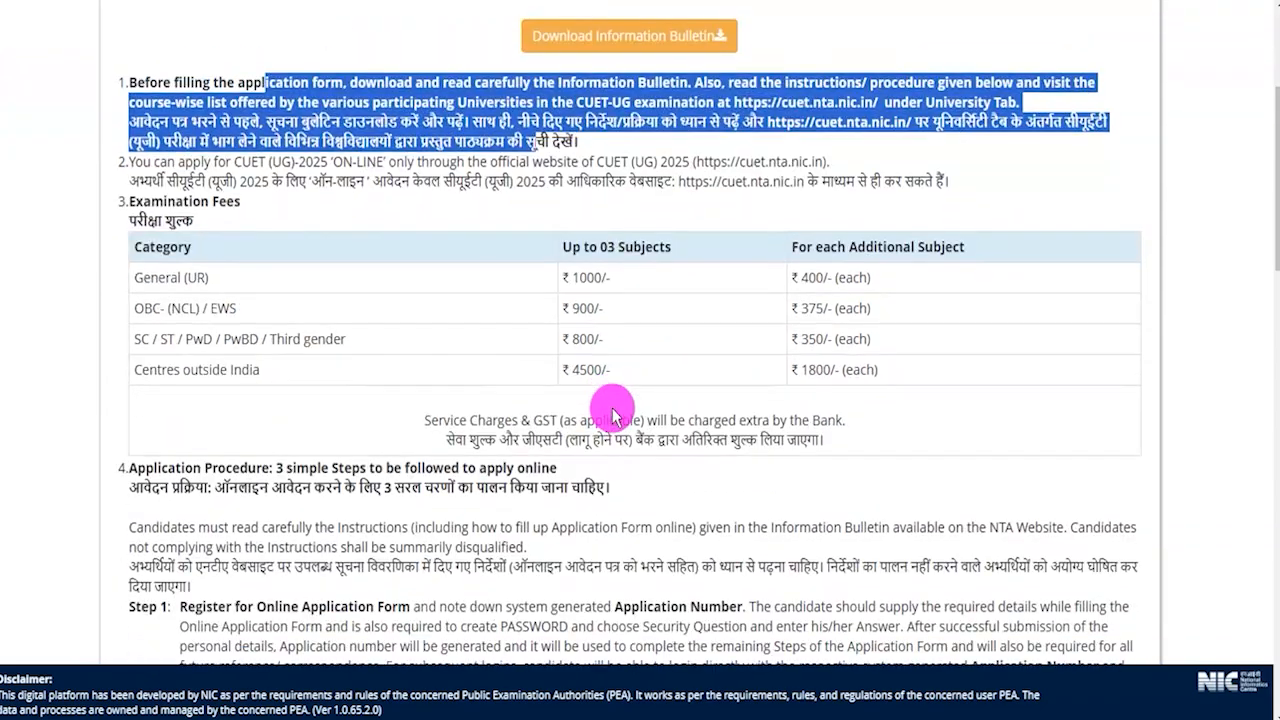
pyautogui.scroll(-2, 612, 410)
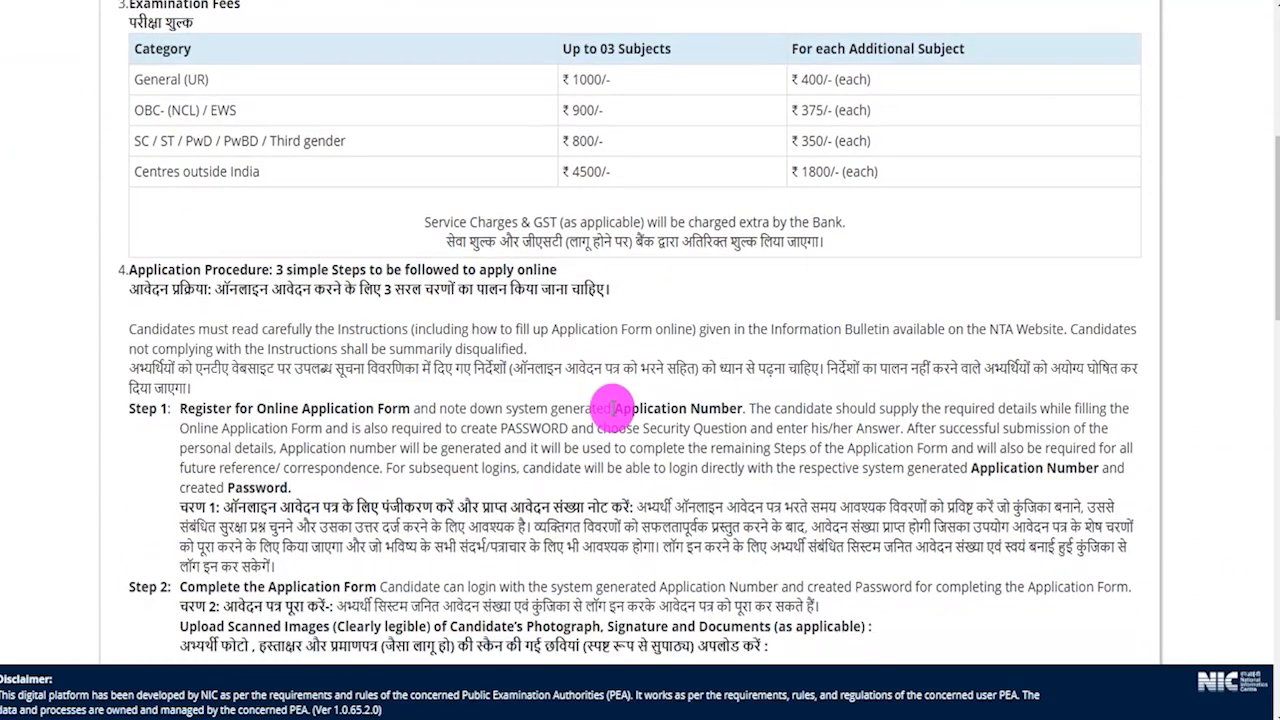
pyautogui.scroll(-15, 610, 408)
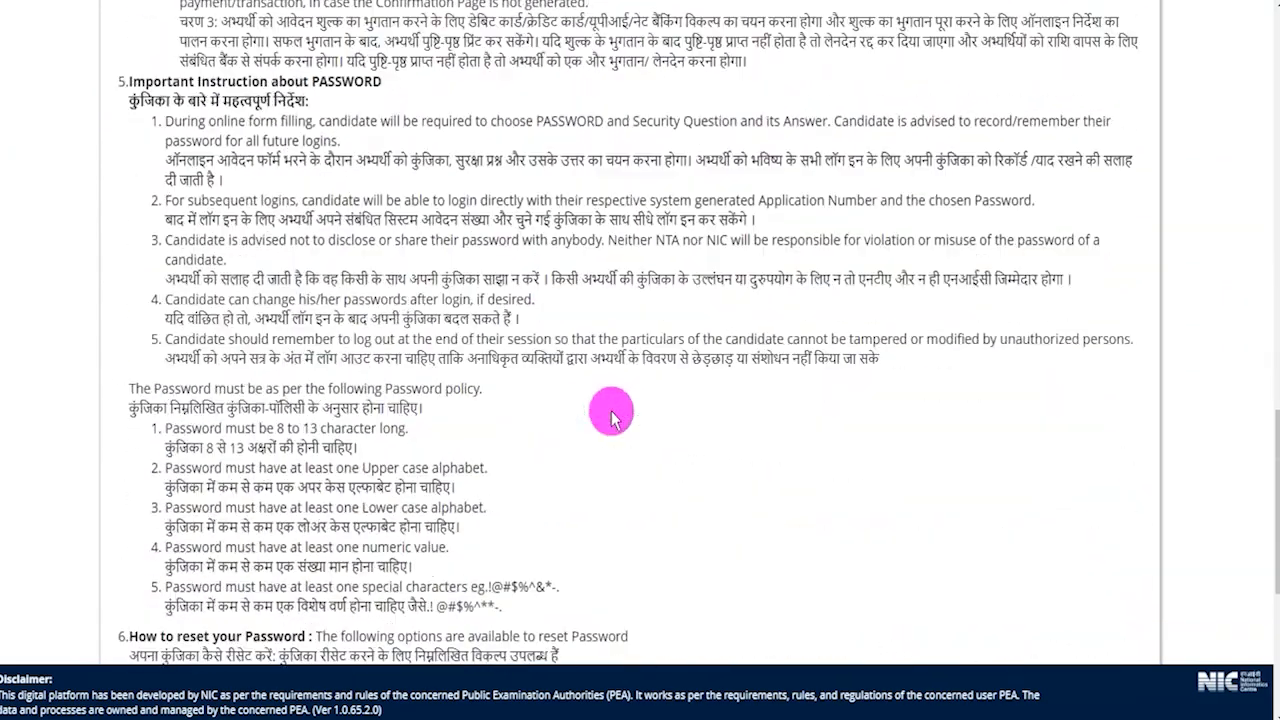
pyautogui.click(121, 457)
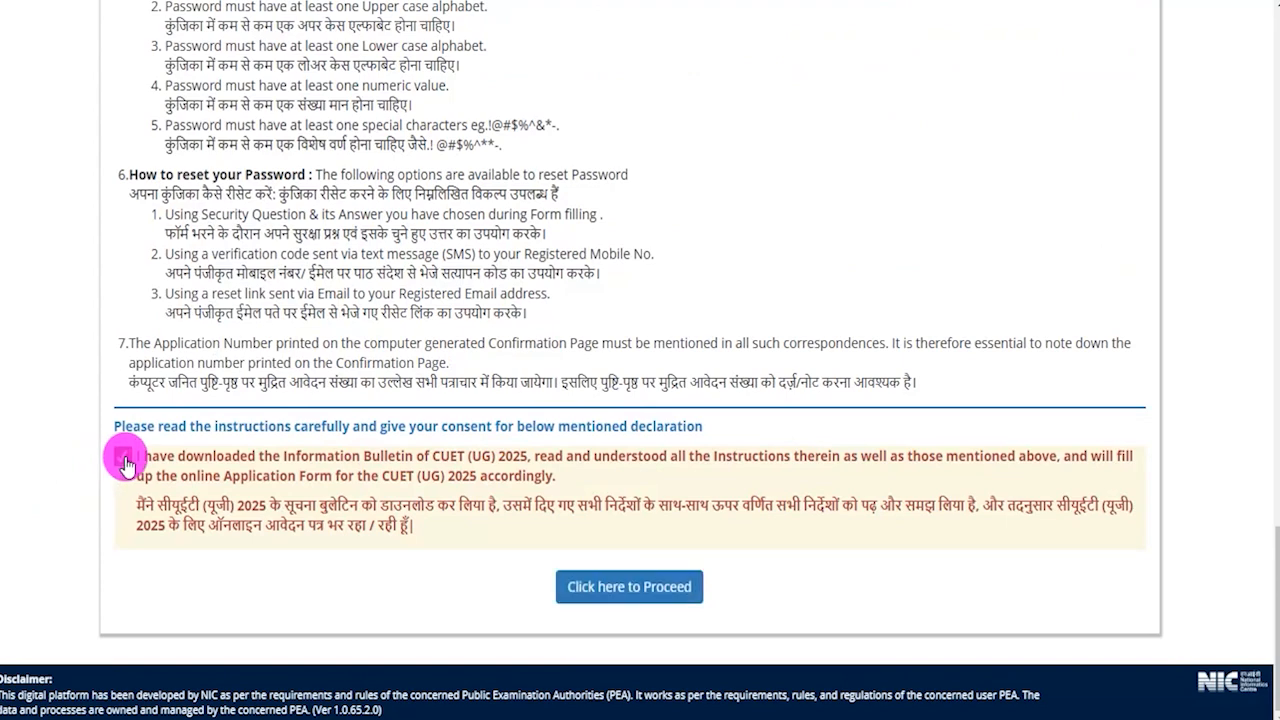
pyautogui.click(613, 590)
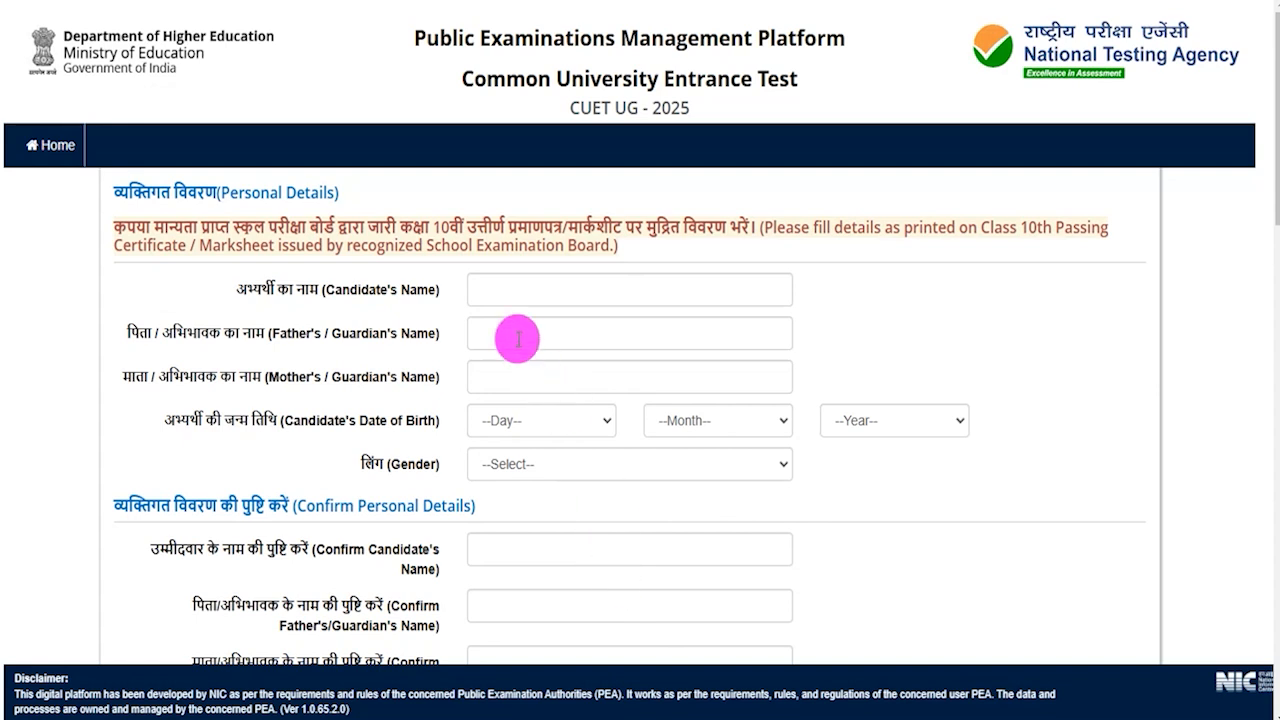
# Fill in the candidate's name, the father's or guardian's name and the mother's or guardian's name under Personal Details
pyautogui.click(522, 291)
pyautogui.click(524, 291)
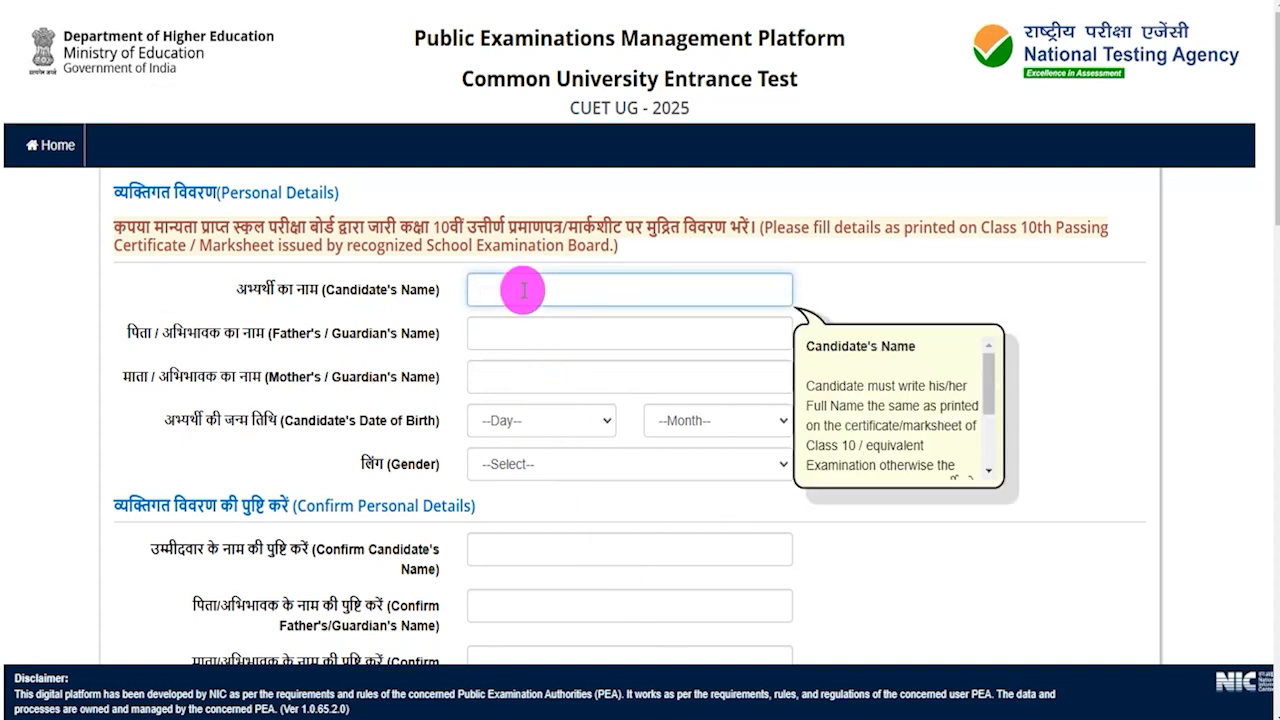
pyautogui.write('Amit')
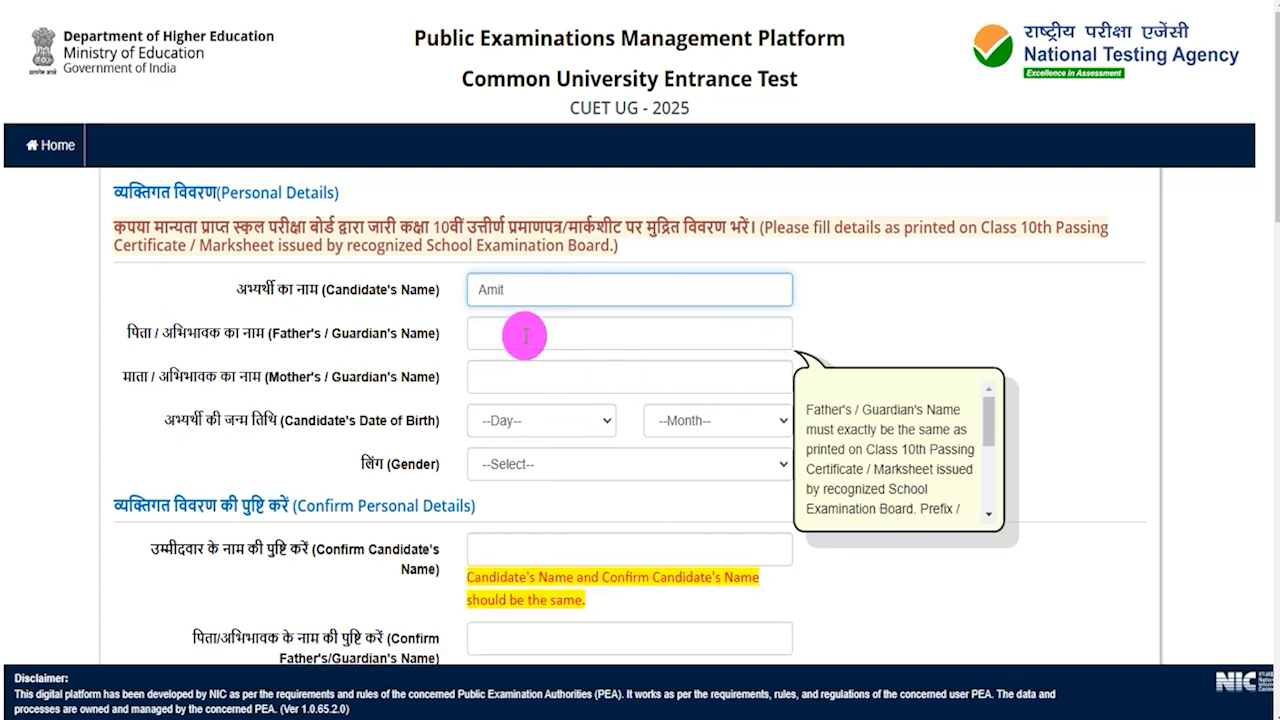
pyautogui.click(525, 334)
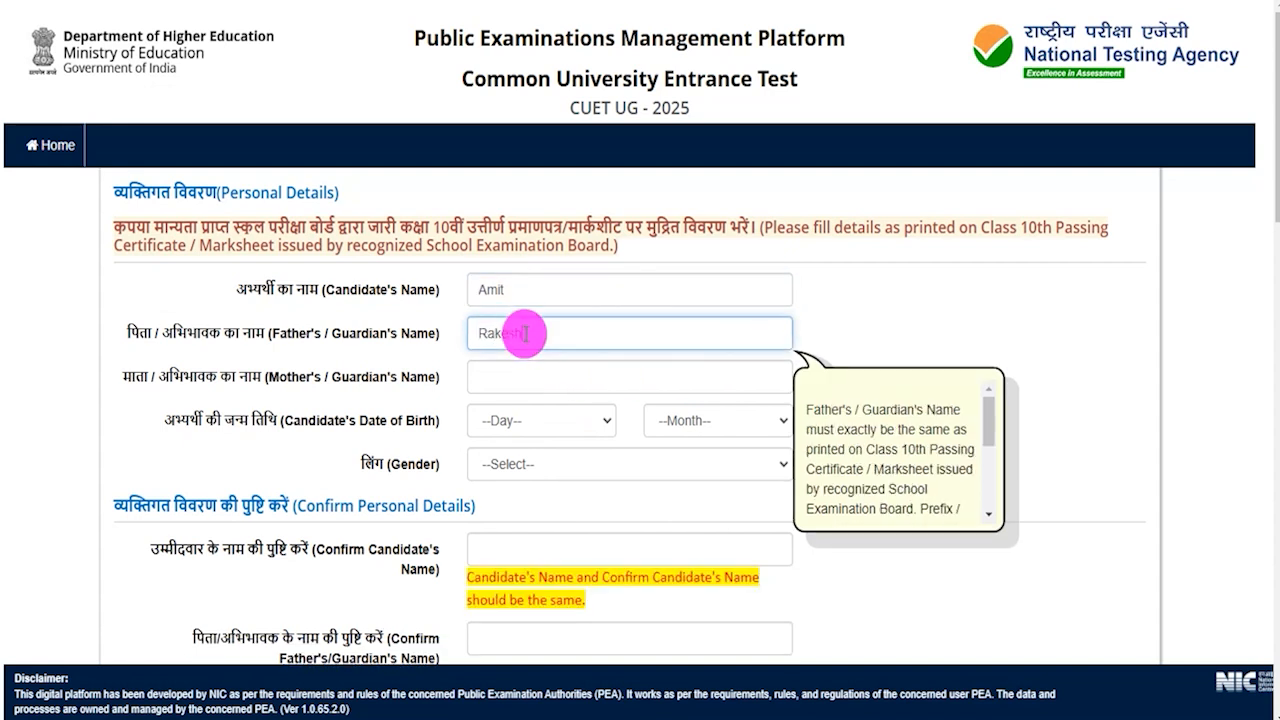
pyautogui.click(509, 374)
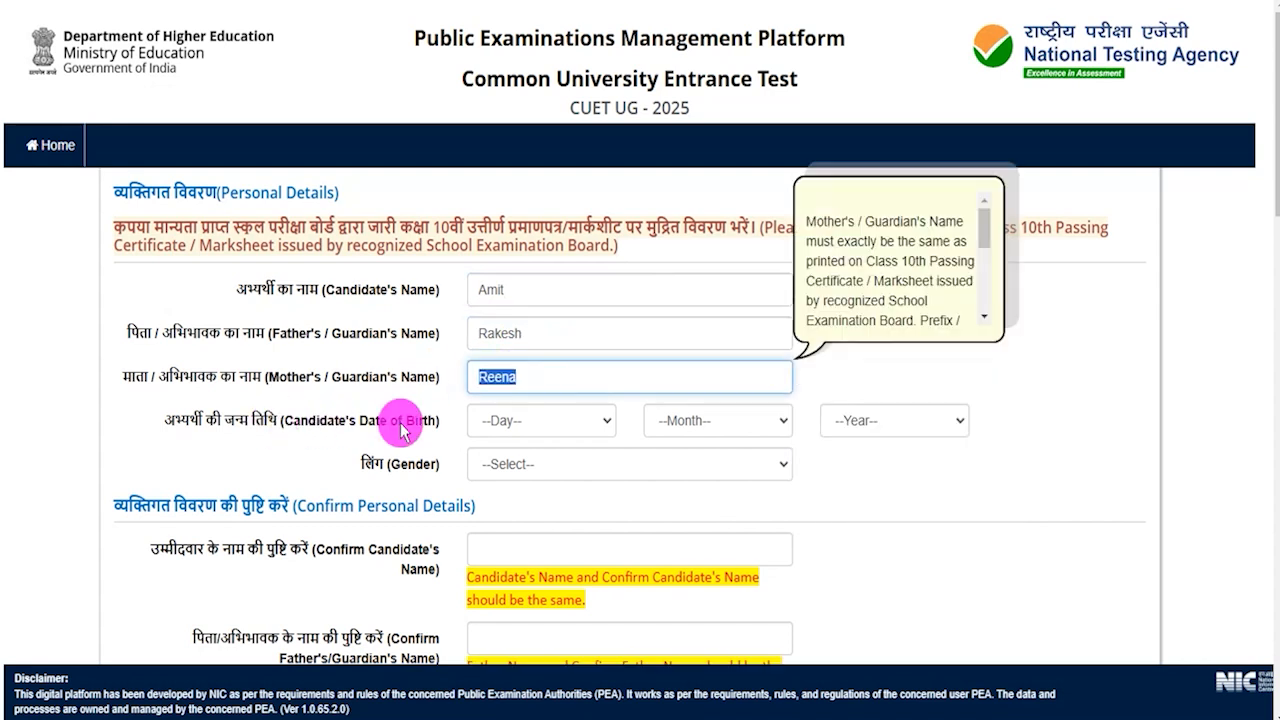
# Choose the day, month and year of the candidate's date of birth and set the gender to Male
pyautogui.click(541, 424)
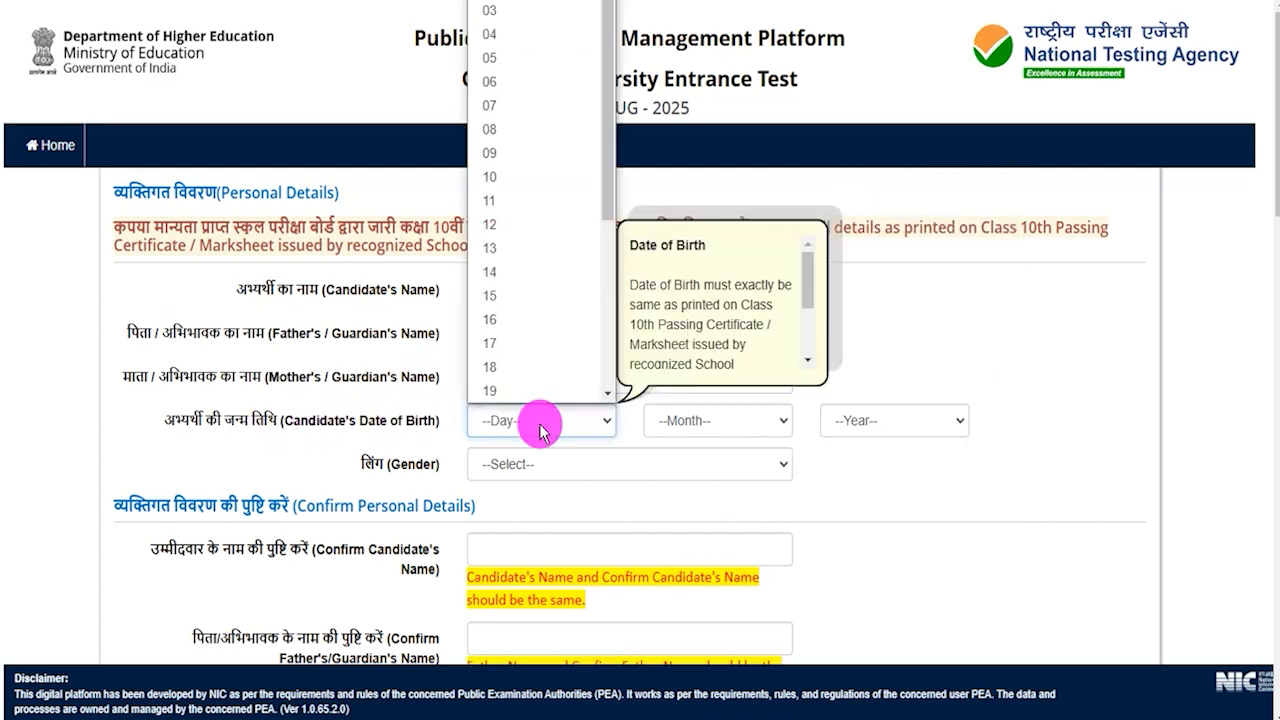
pyautogui.click(508, 177)
pyautogui.click(697, 421)
pyautogui.click(863, 320)
pyautogui.click(851, 418)
pyautogui.click(838, 346)
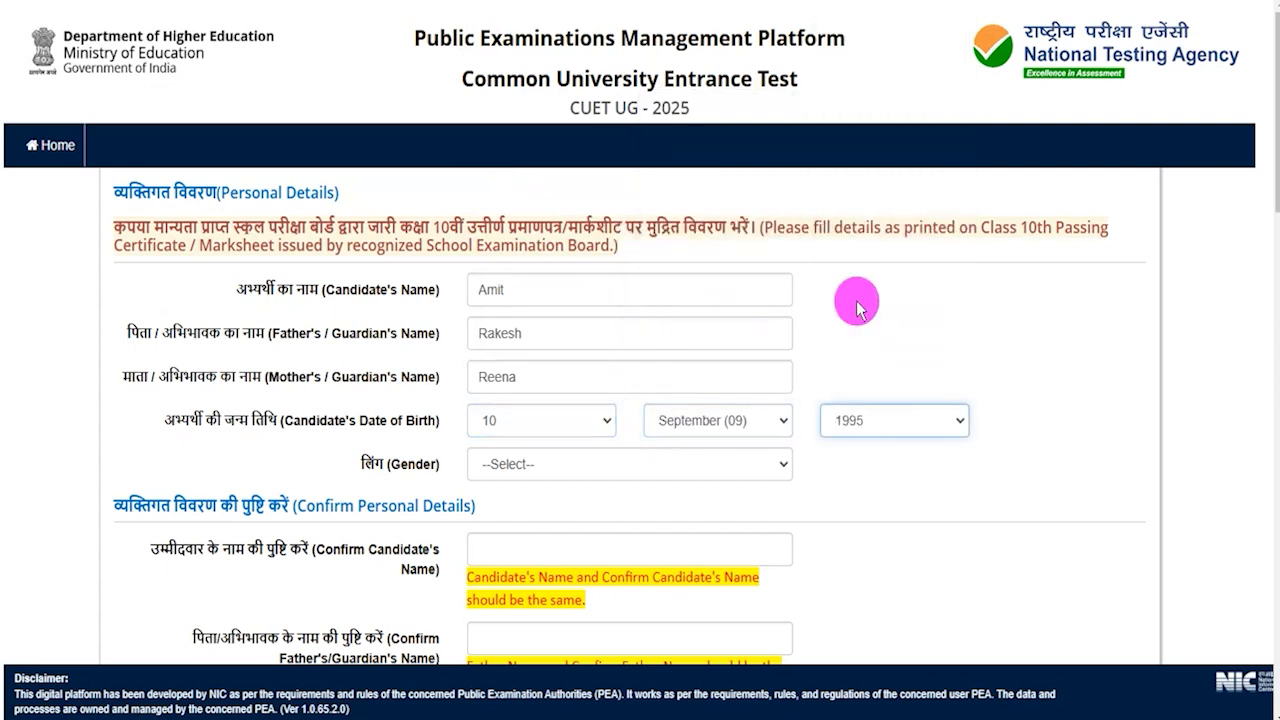
pyautogui.click(549, 463)
pyautogui.click(533, 512)
# Highlight the name and date of birth labels under Confirm Personal Details, and set Confirm Gender to Male
pyautogui.scroll(-3, 660, 488)
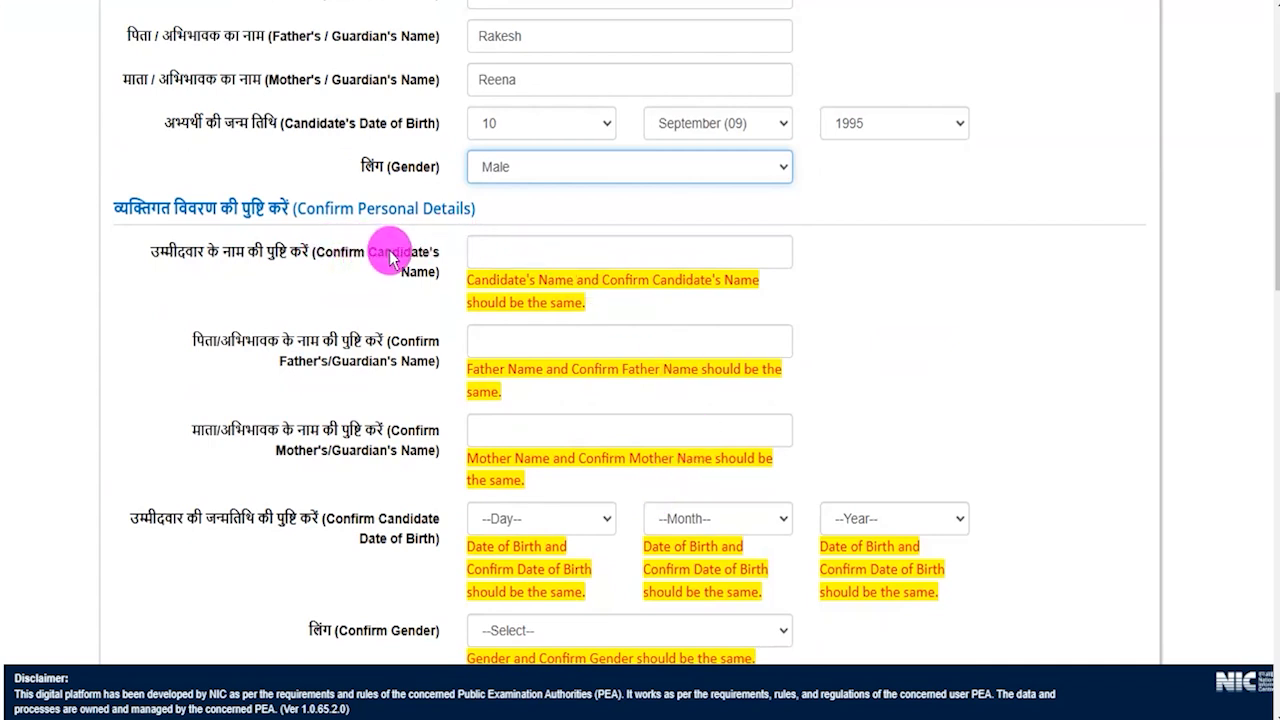
pyautogui.scroll(1, 393, 255)
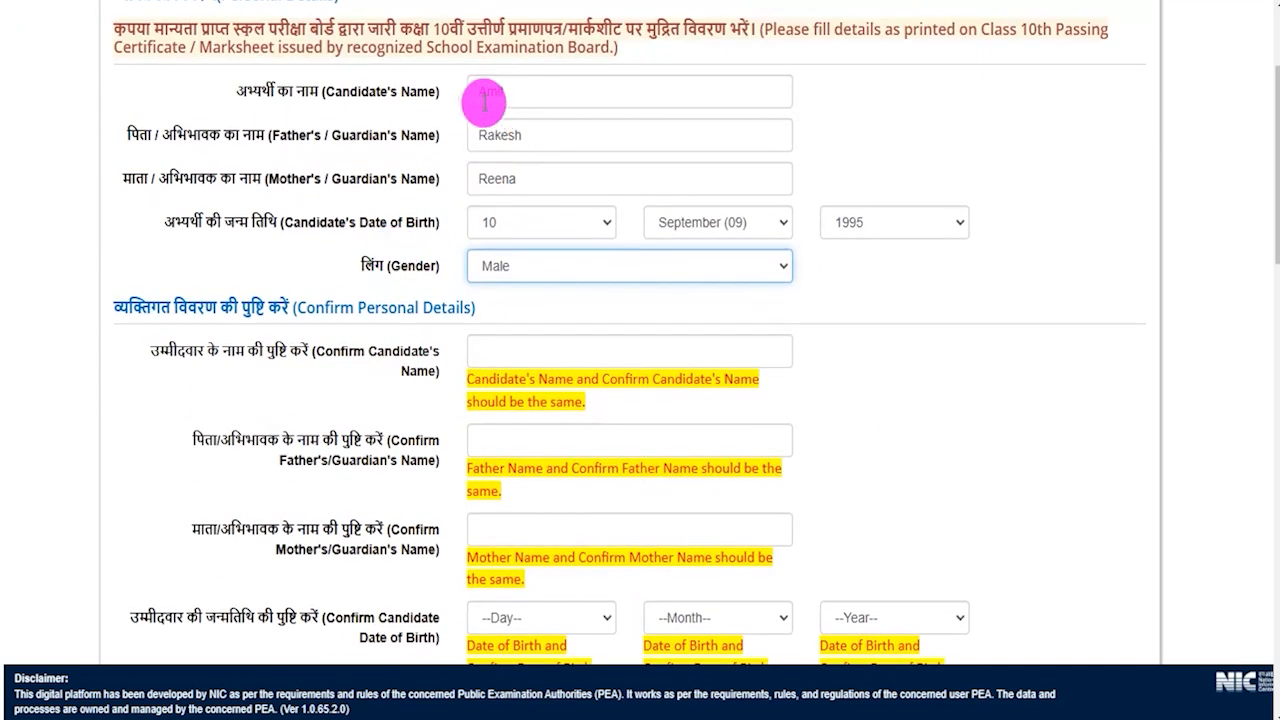
pyautogui.moveTo(376, 91); pyautogui.dragTo(436, 94)
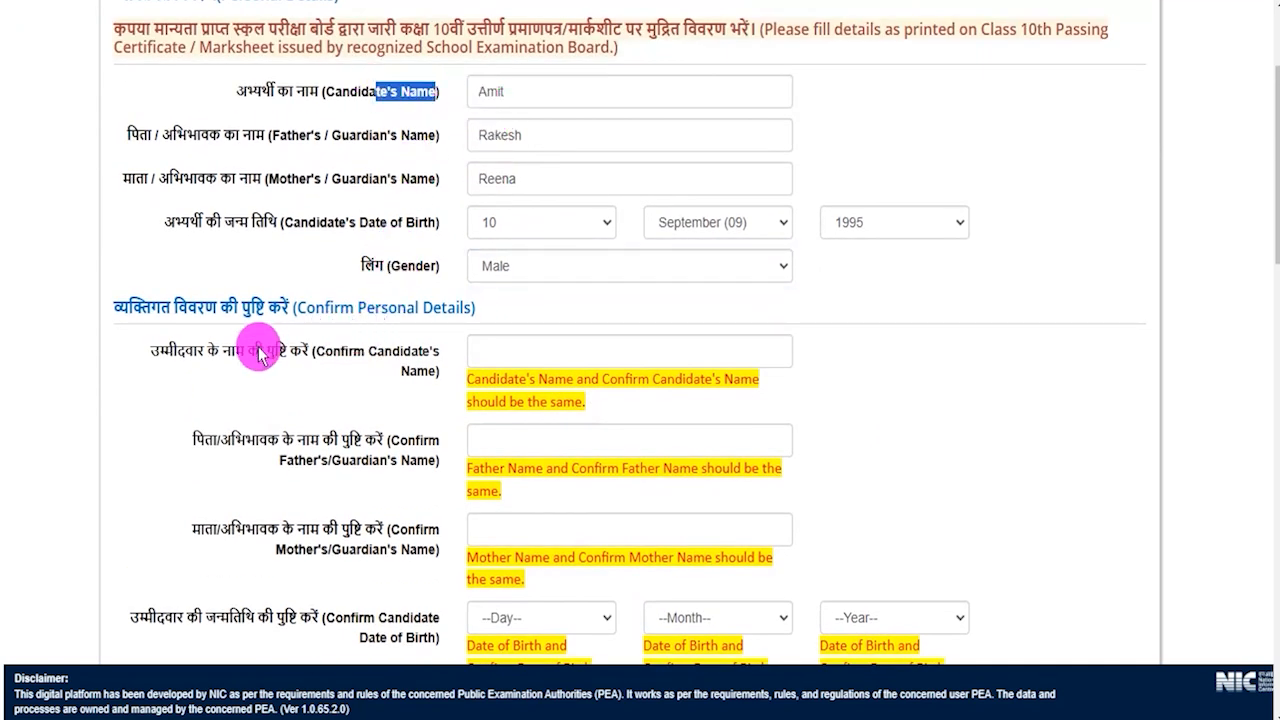
pyautogui.moveTo(264, 350); pyautogui.dragTo(350, 350)
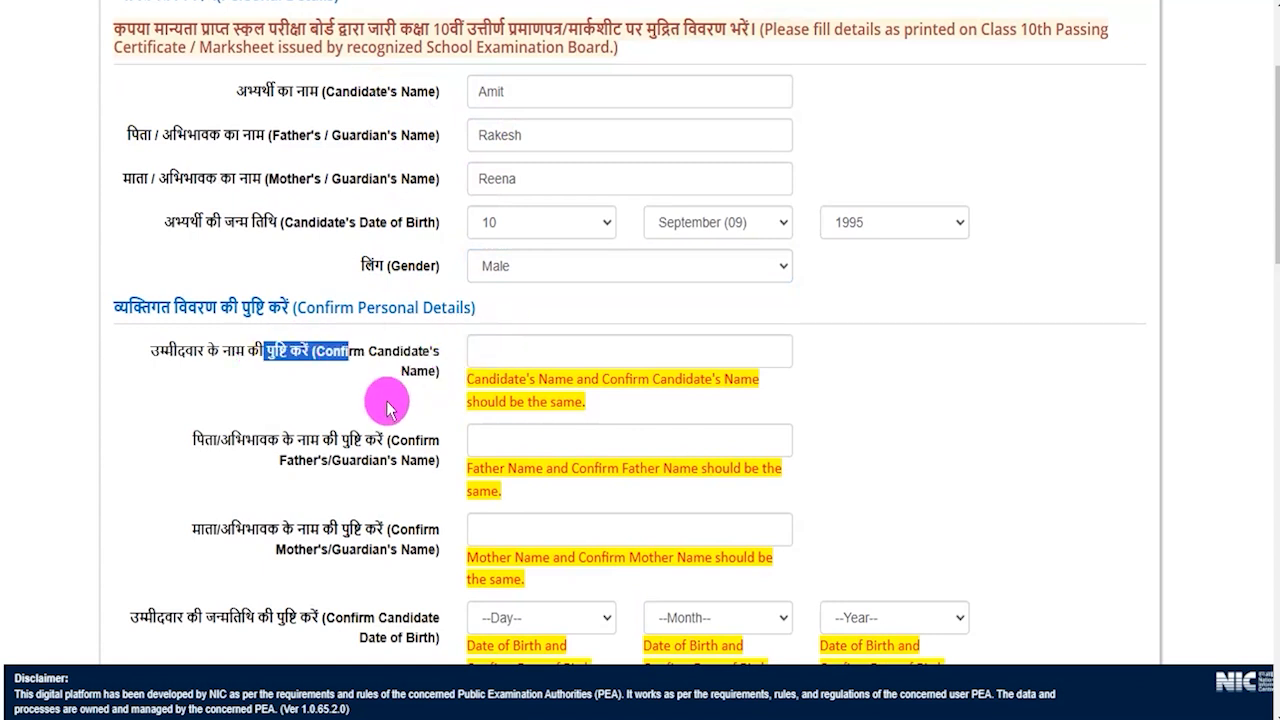
pyautogui.moveTo(280, 440); pyautogui.dragTo(387, 452)
pyautogui.scroll(-1, 386, 450)
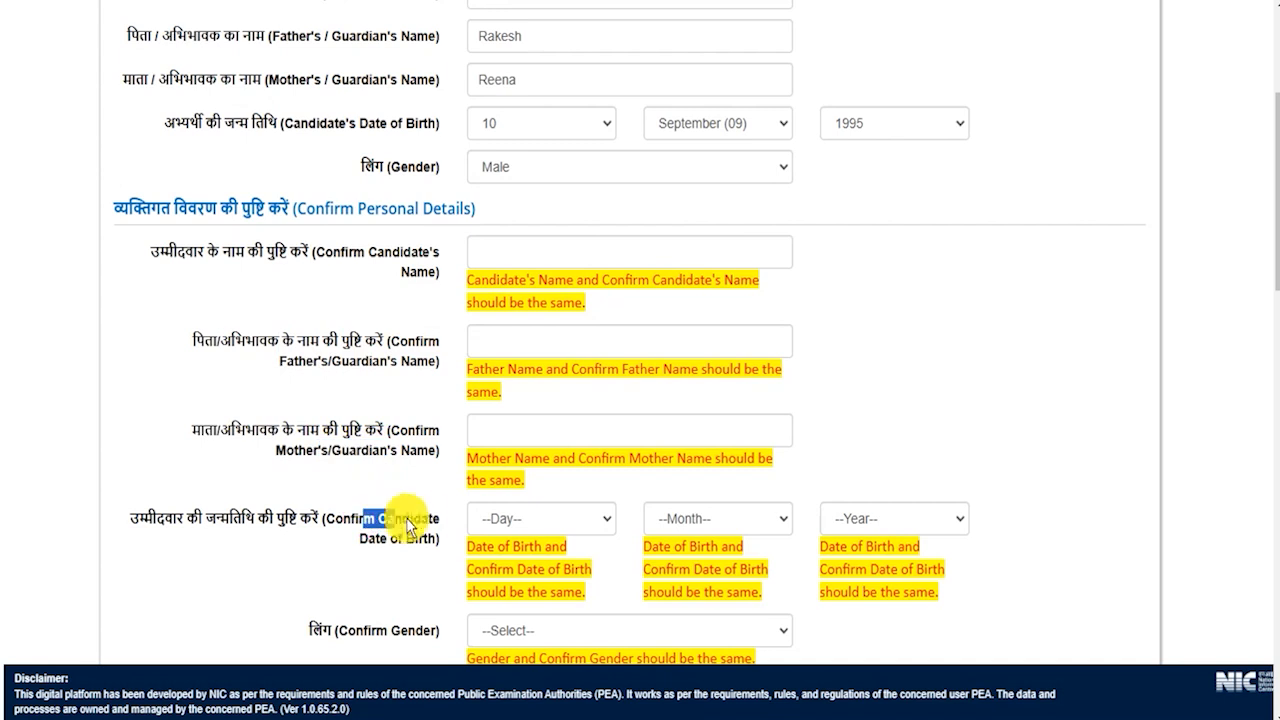
pyautogui.scroll(-2, 503, 525)
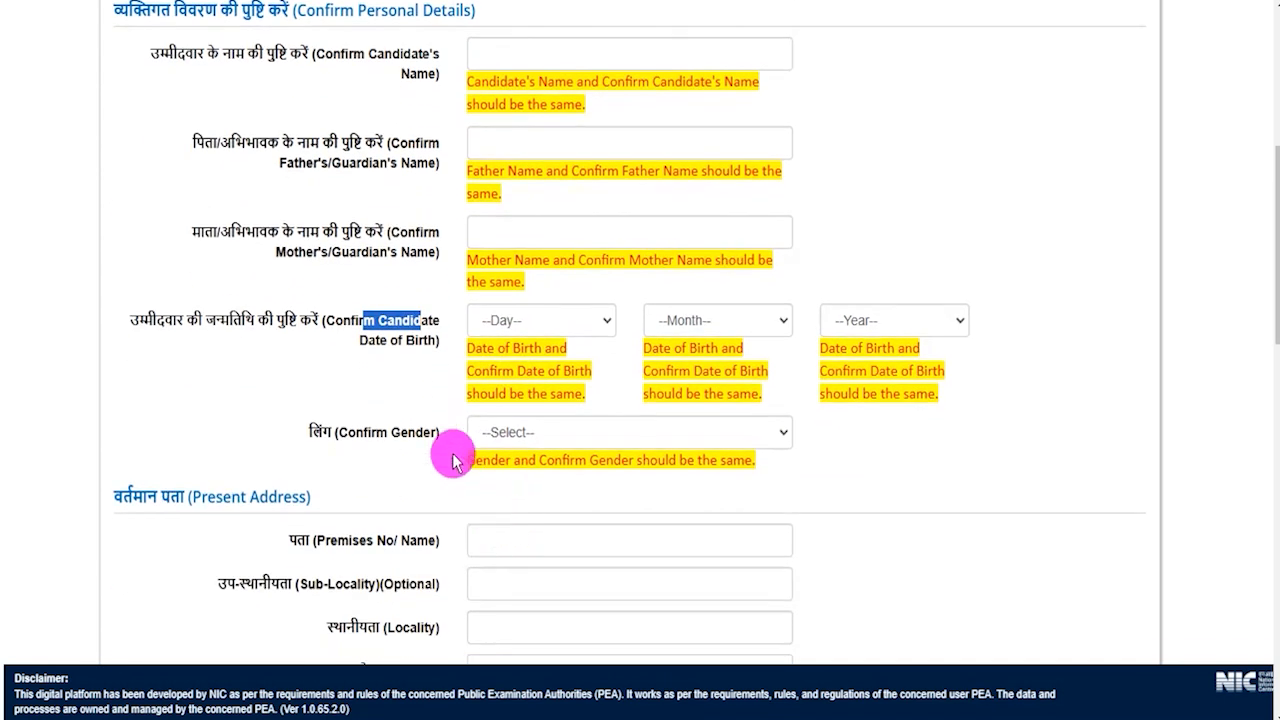
pyautogui.click(495, 432)
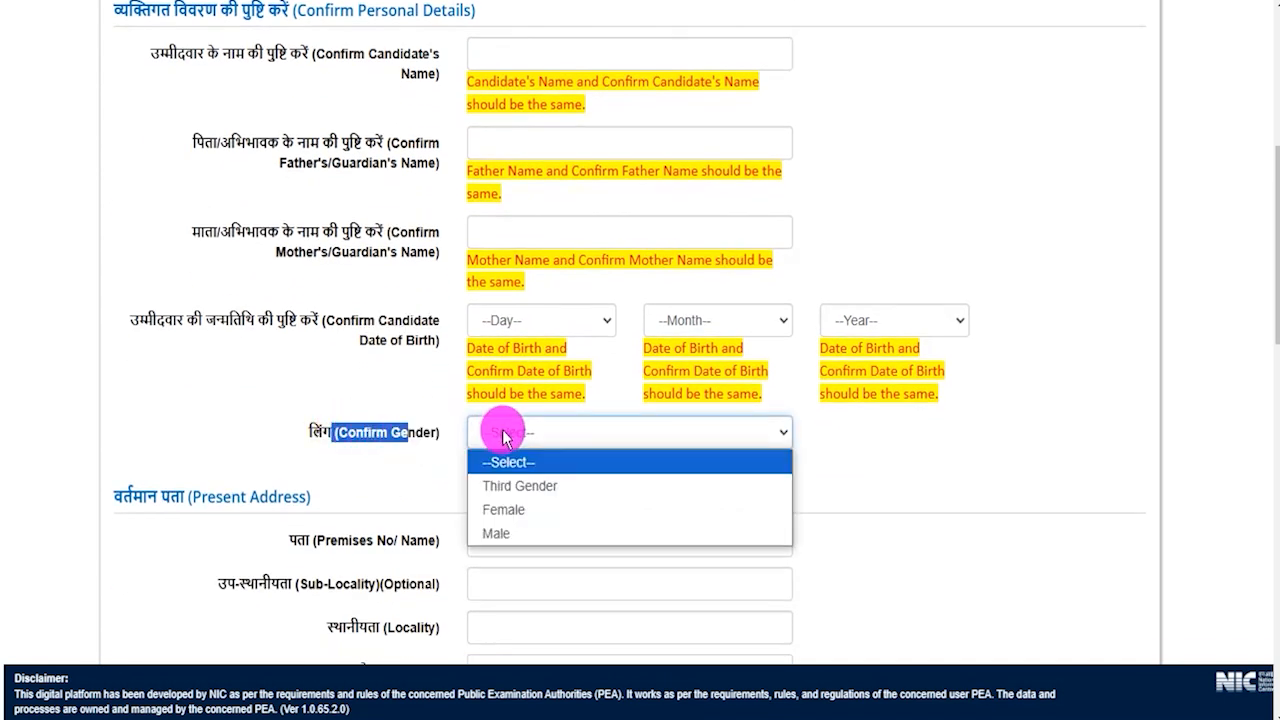
pyautogui.click(498, 528)
# Examine the Present Address fields from Premises No/Name through Country, State and District to PIN Code without filling them in
pyautogui.scroll(-3, 366, 423)
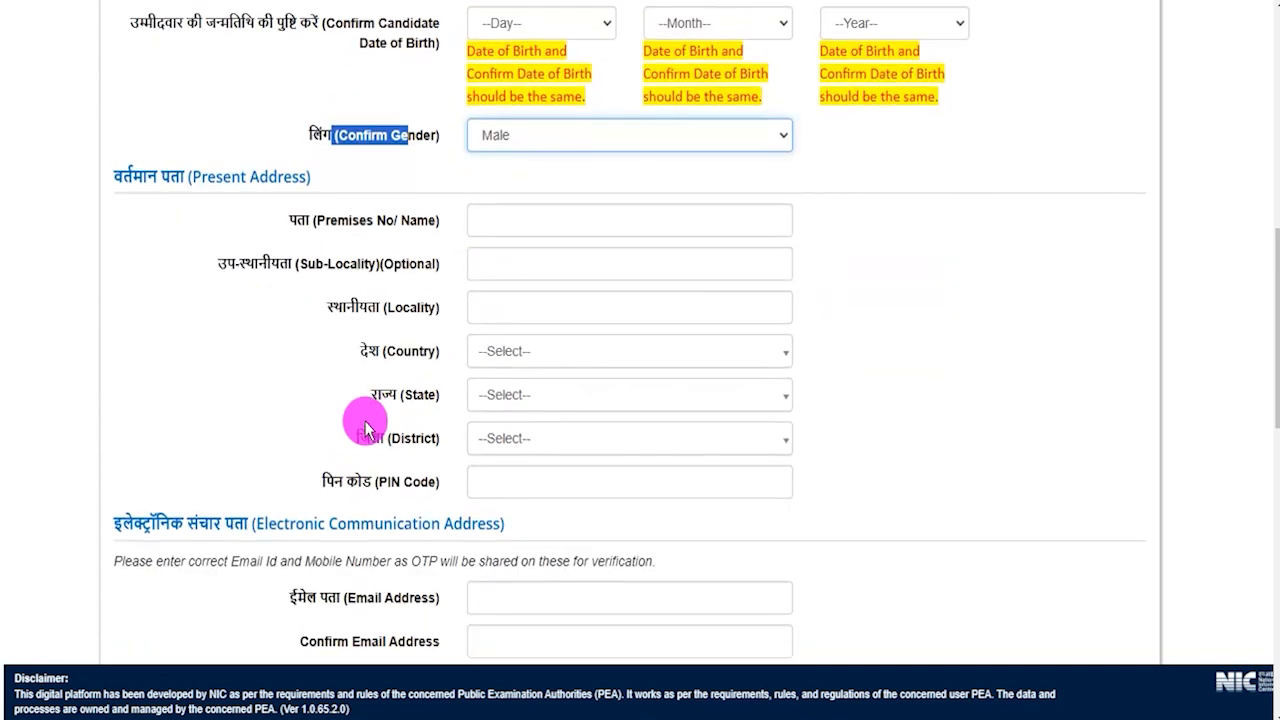
pyautogui.moveTo(207, 177); pyautogui.dragTo(265, 177)
pyautogui.scroll(-1, 395, 268)
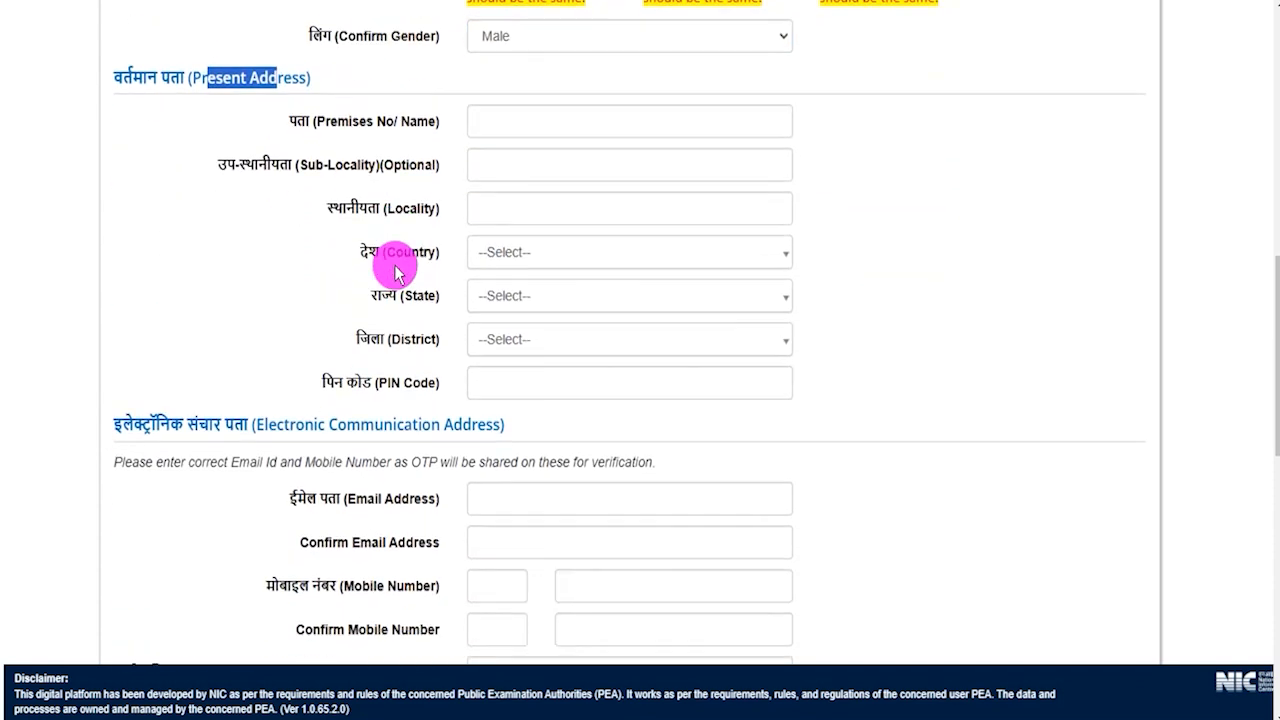
pyautogui.click(500, 121)
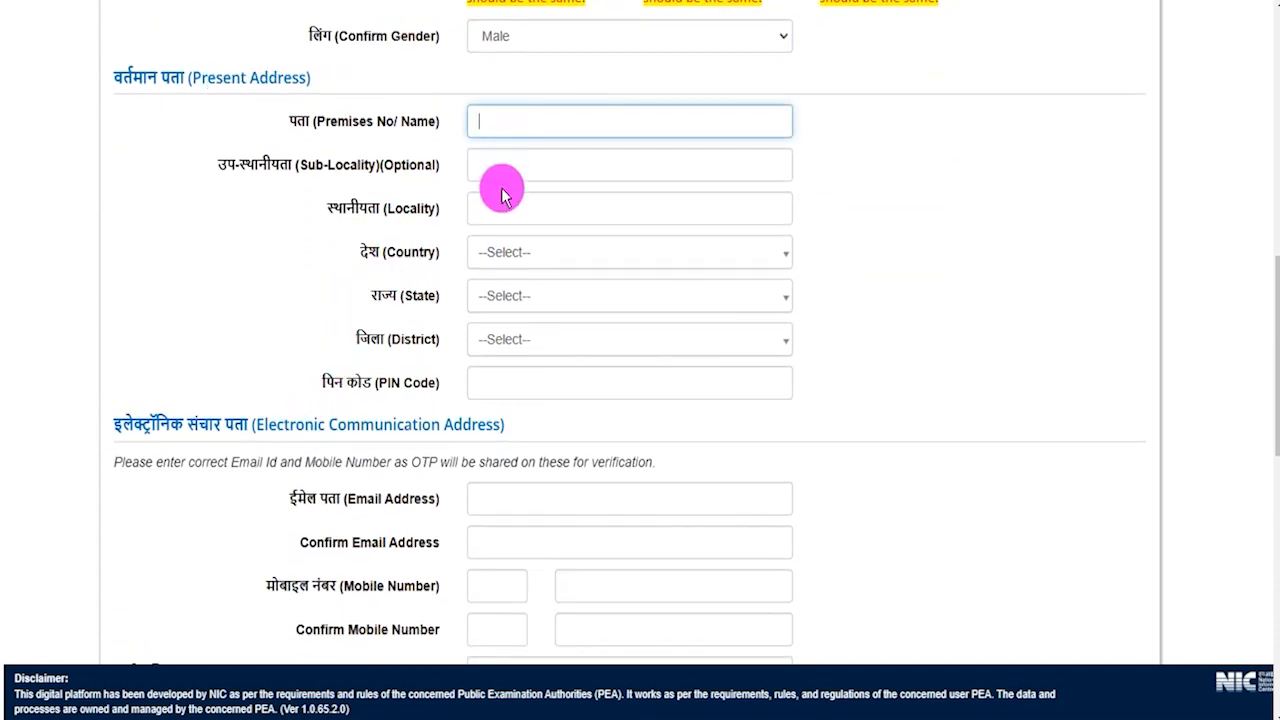
pyautogui.click(510, 252)
pyautogui.click(343, 271)
pyautogui.click(506, 296)
pyautogui.click(358, 325)
pyautogui.click(503, 340)
pyautogui.click(371, 366)
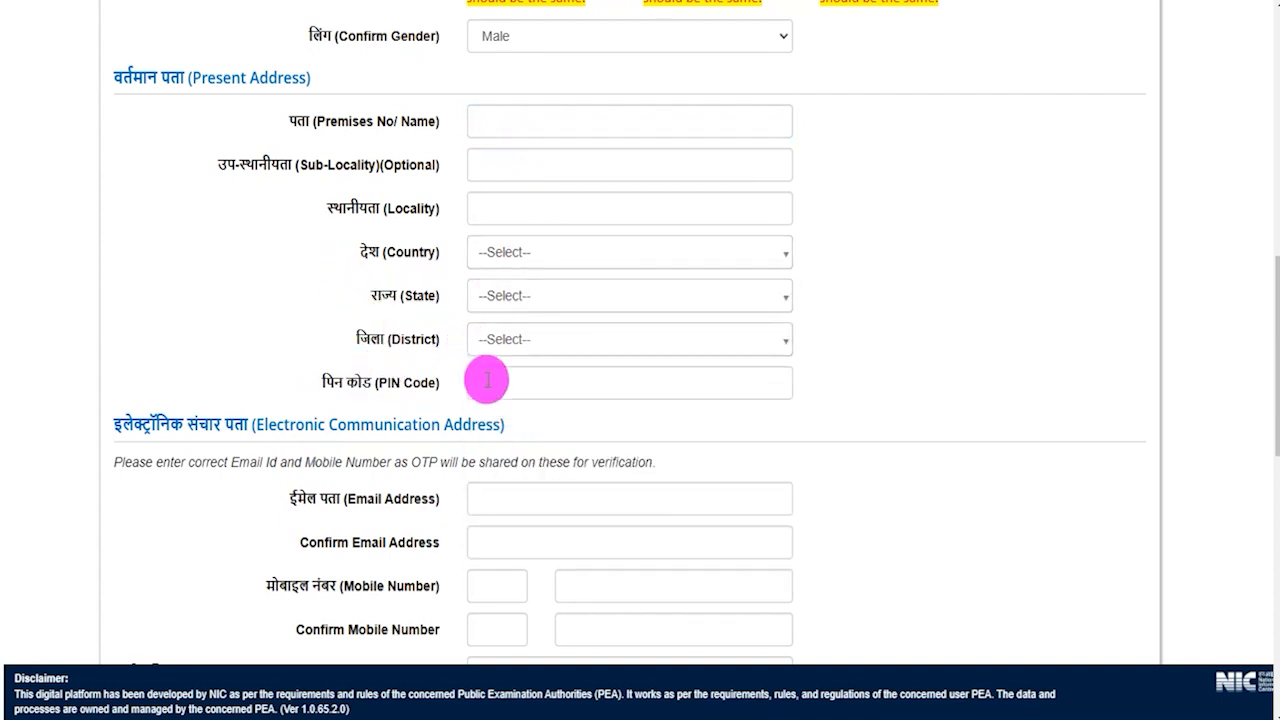
pyautogui.moveTo(363, 382); pyautogui.dragTo(410, 380)
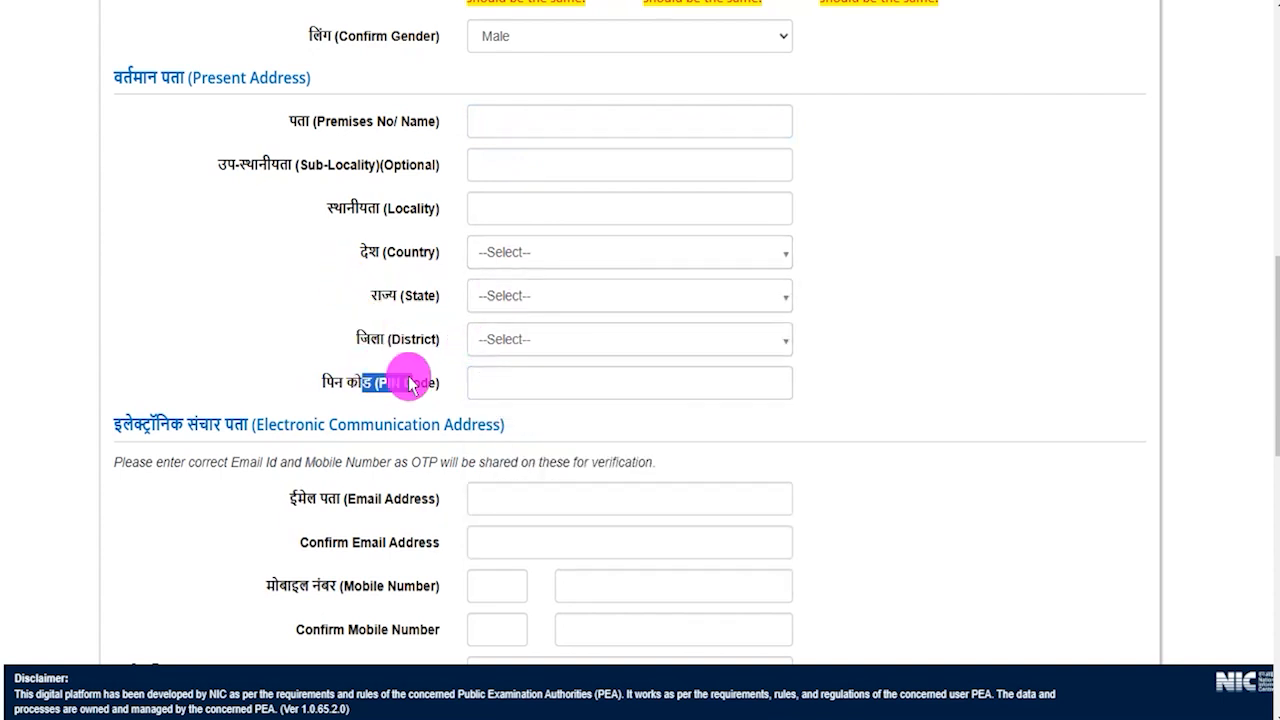
# Examine the Electronic Communication Address section, highlighting its email, mobile number, confirmation and alternate contact labels
pyautogui.scroll(-2, 390, 340)
pyautogui.moveTo(286, 226); pyautogui.dragTo(468, 222)
pyautogui.moveTo(318, 300); pyautogui.dragTo(393, 300)
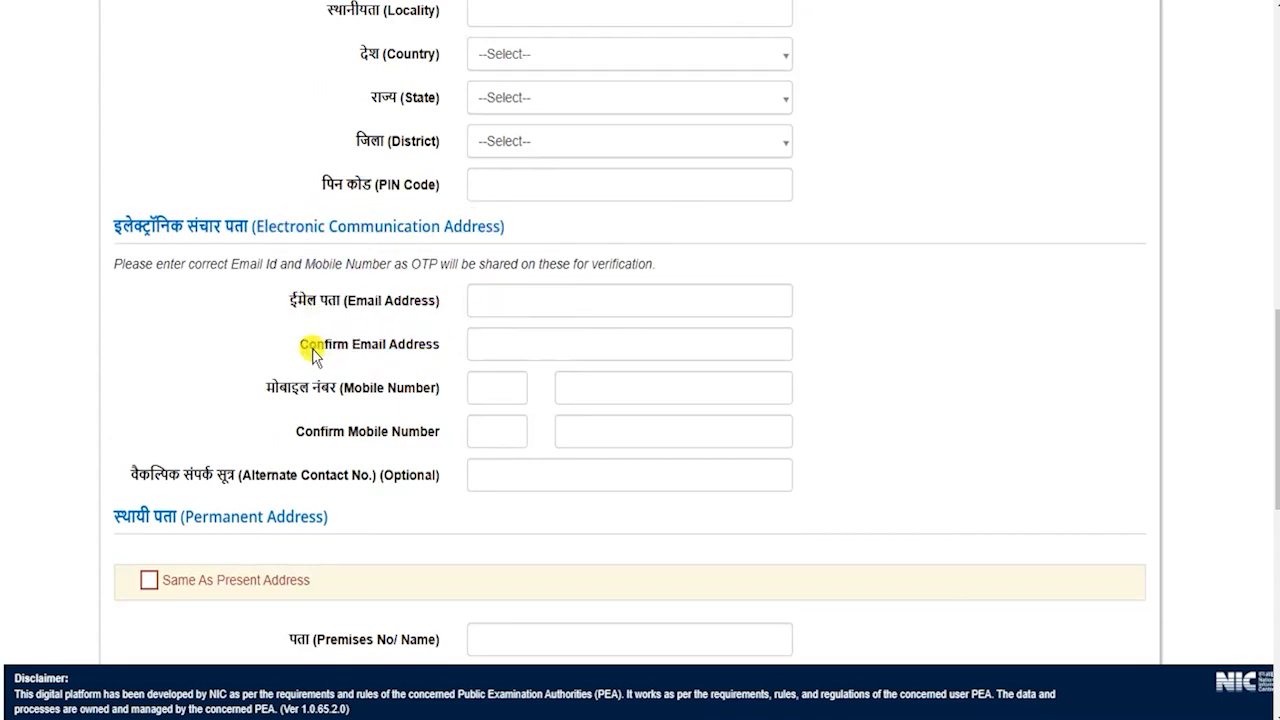
pyautogui.moveTo(280, 387); pyautogui.dragTo(404, 387)
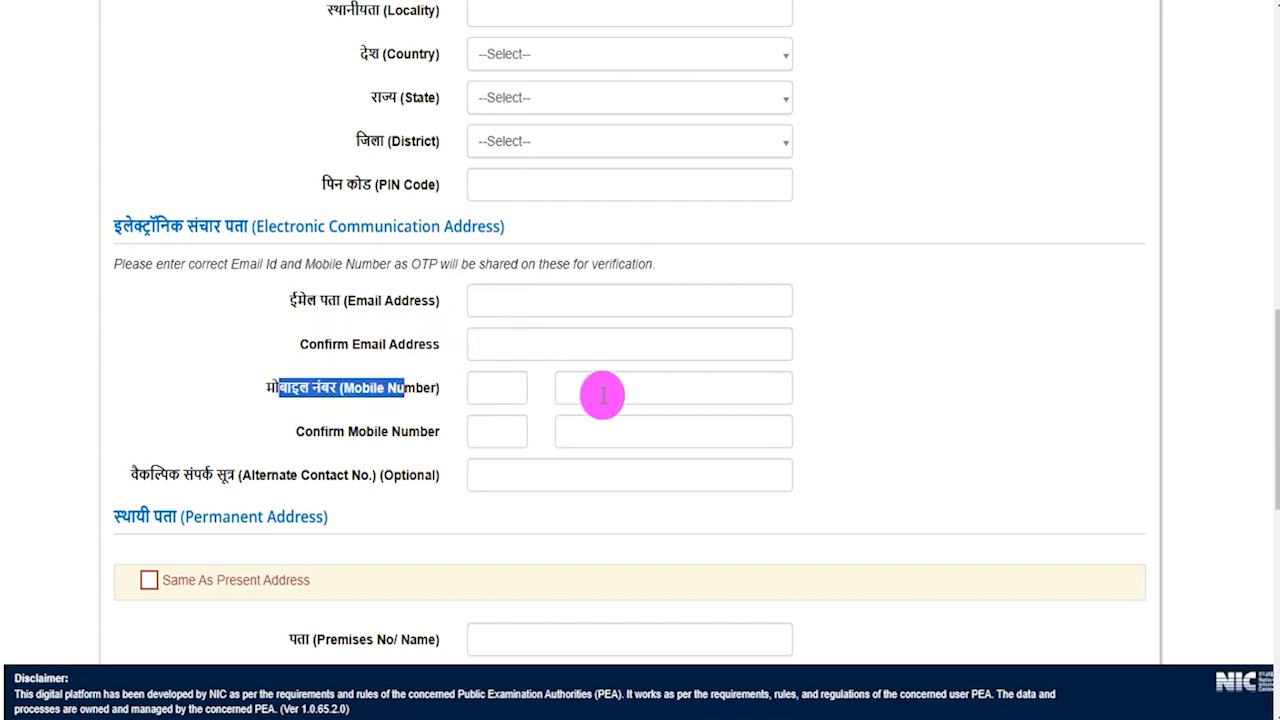
pyautogui.moveTo(321, 431); pyautogui.dragTo(540, 428)
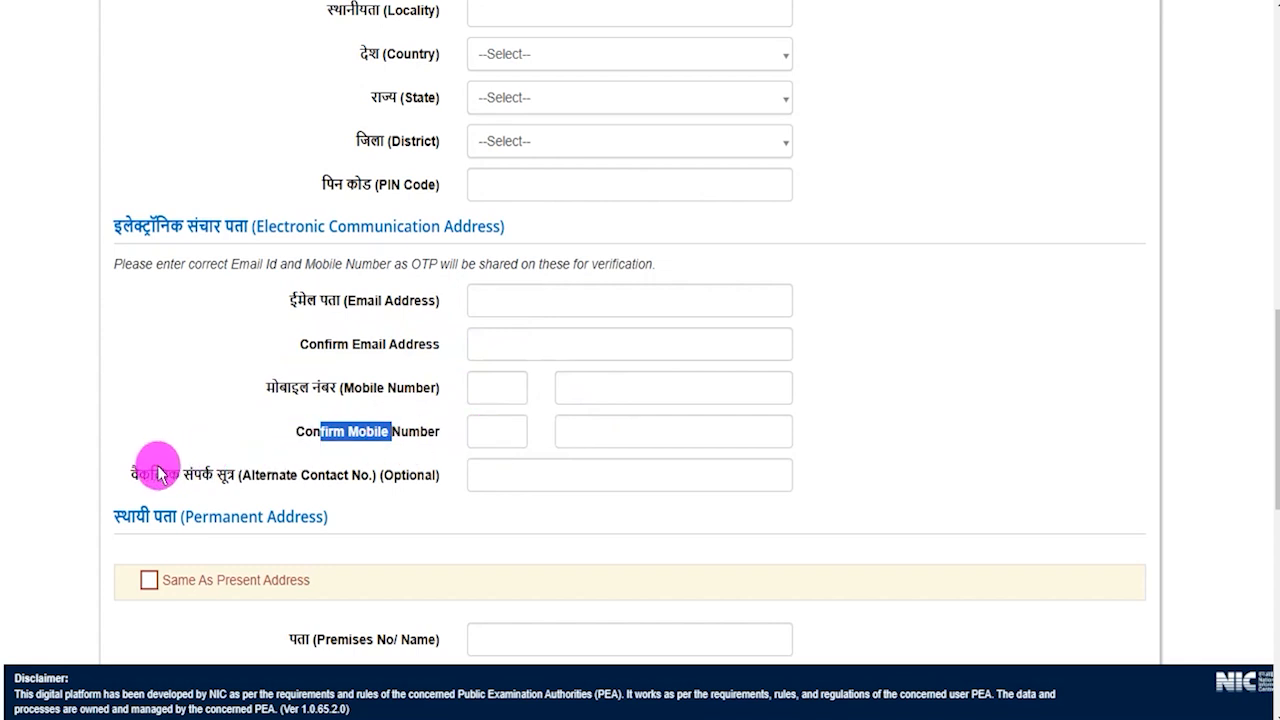
pyautogui.moveTo(157, 470); pyautogui.dragTo(540, 485)
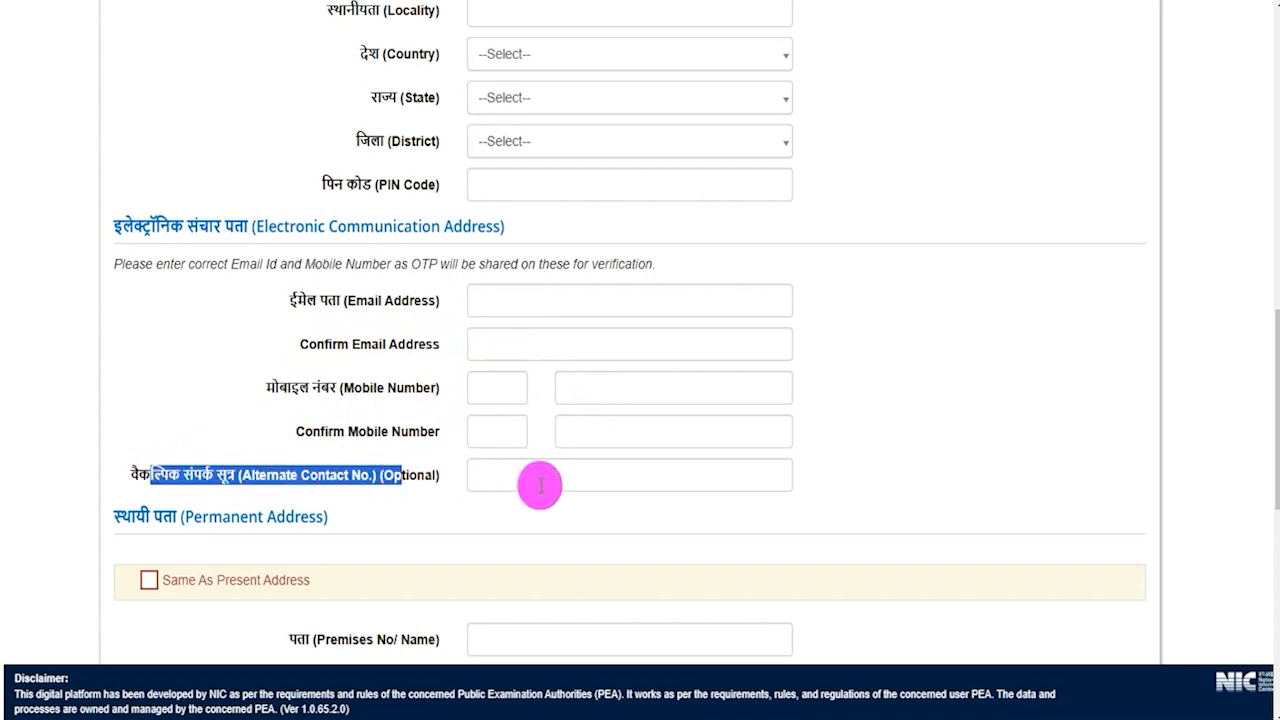
# Compare the Permanent Address section with the Present Address section and return to the Same As Present Address option
pyautogui.scroll(-2, 540, 485)
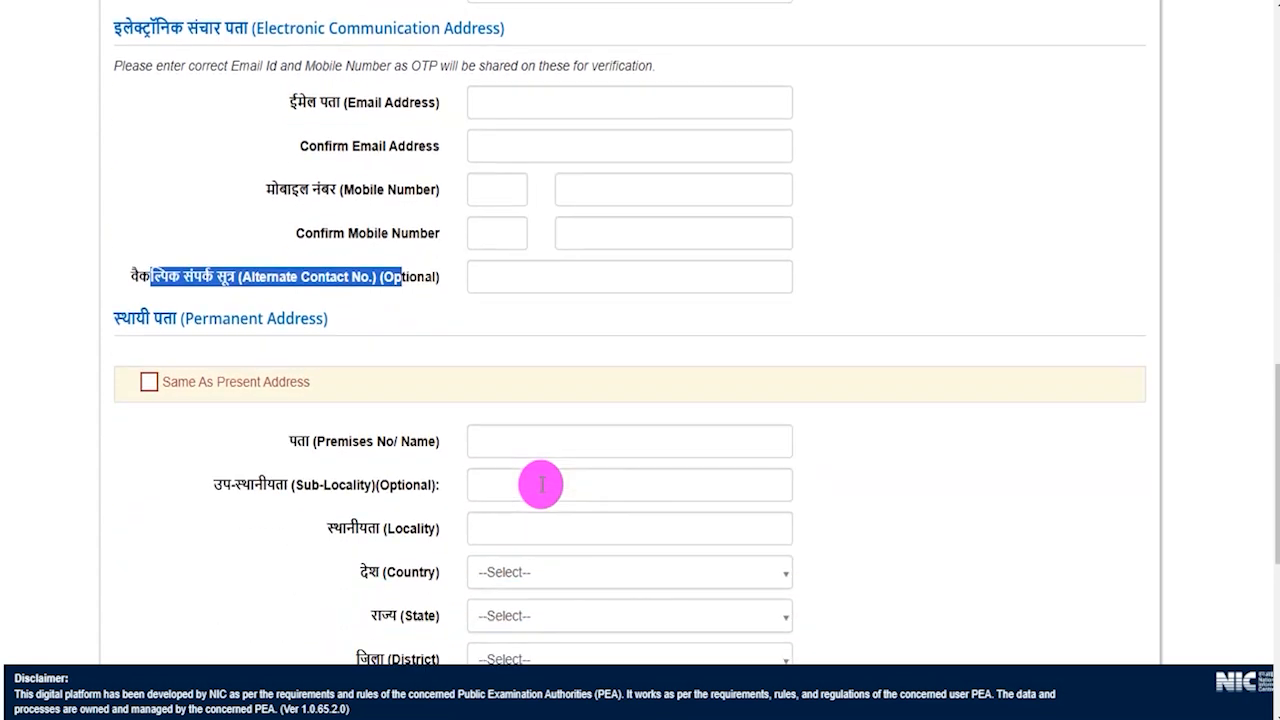
pyautogui.moveTo(203, 318); pyautogui.dragTo(302, 318)
pyautogui.scroll(6, 330, 450)
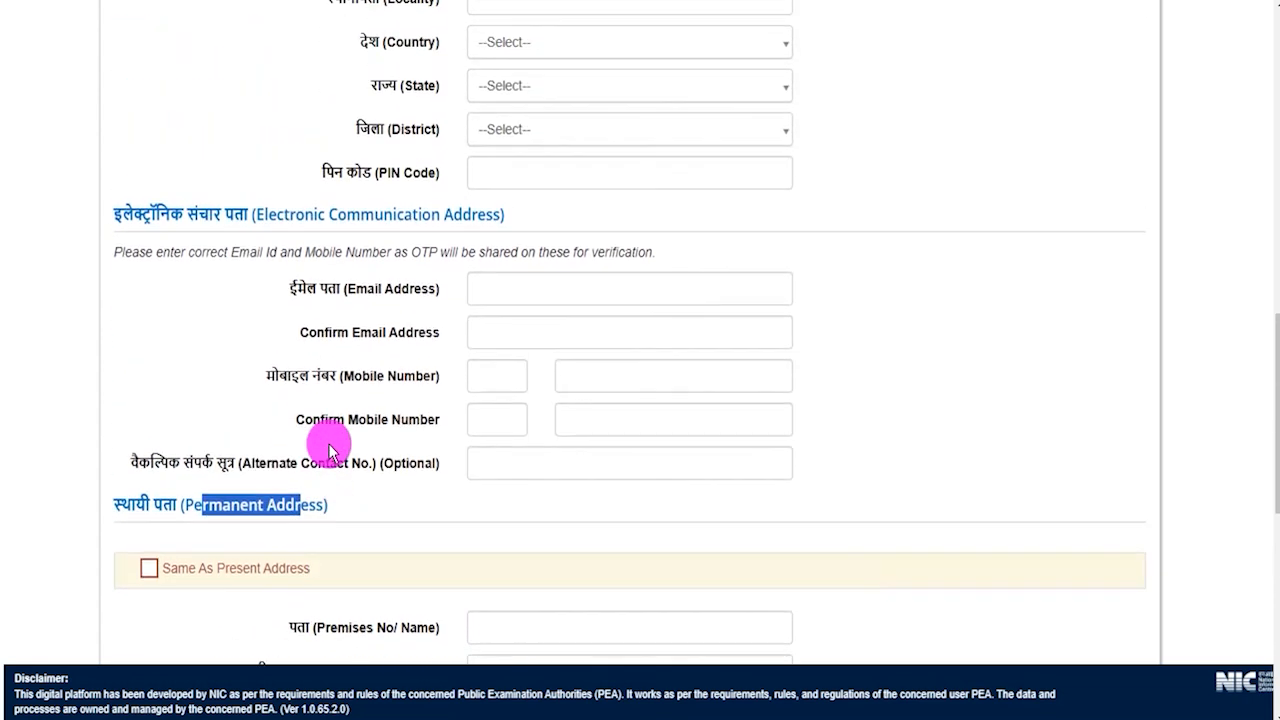
pyautogui.moveTo(203, 265); pyautogui.dragTo(306, 277)
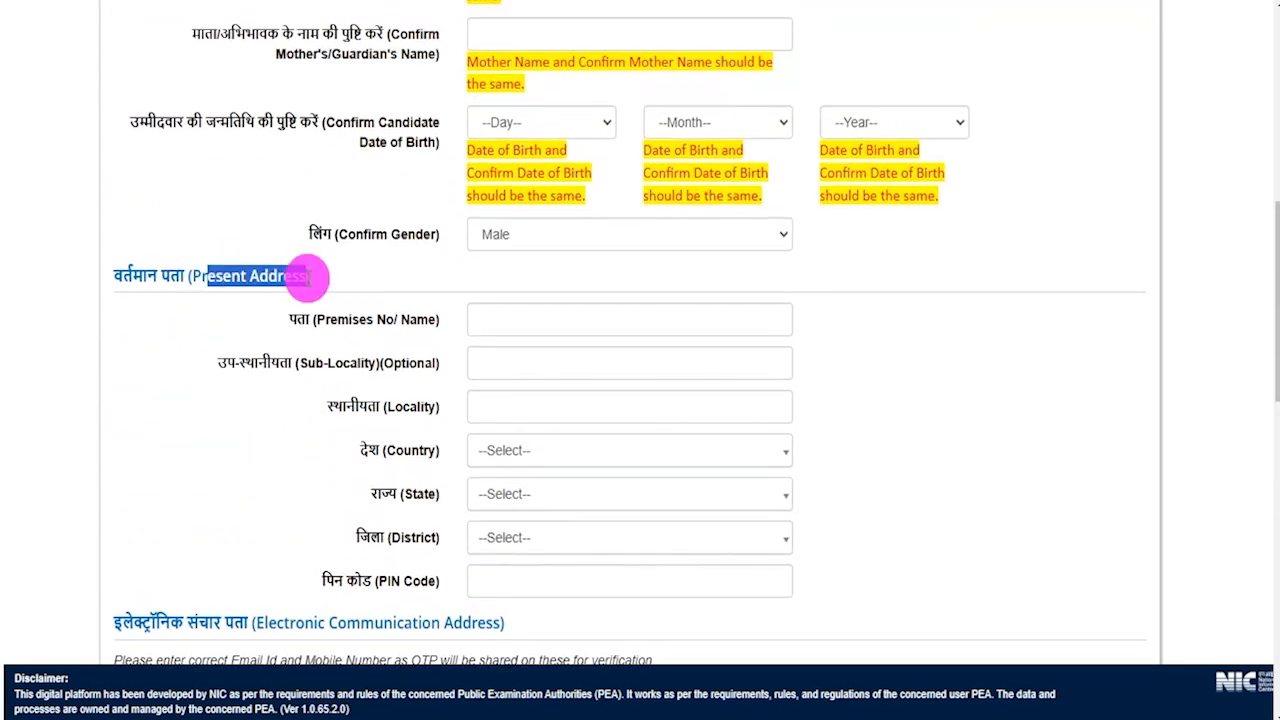
pyautogui.scroll(-6, 443, 414)
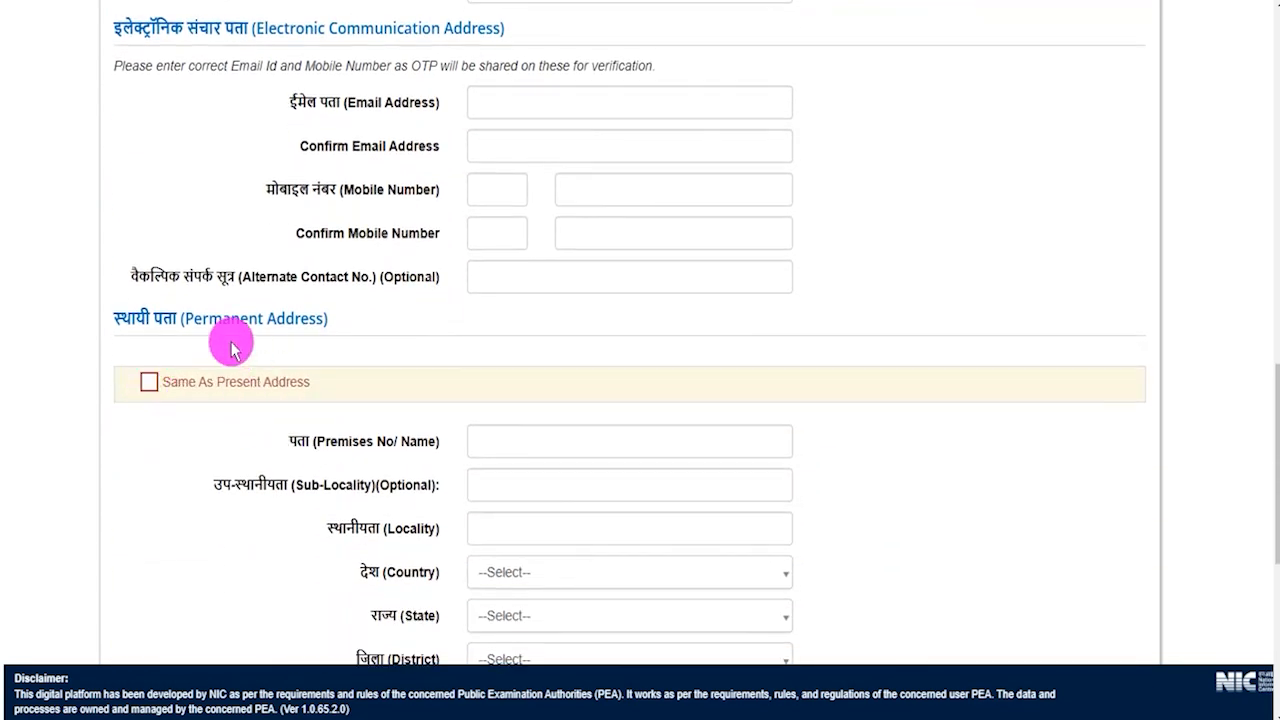
# Examine the Choose Password section, comparing the password requirements with the sample in Notepad, and go to the Confirm Password field
pyautogui.moveTo(207, 320); pyautogui.dragTo(276, 320)
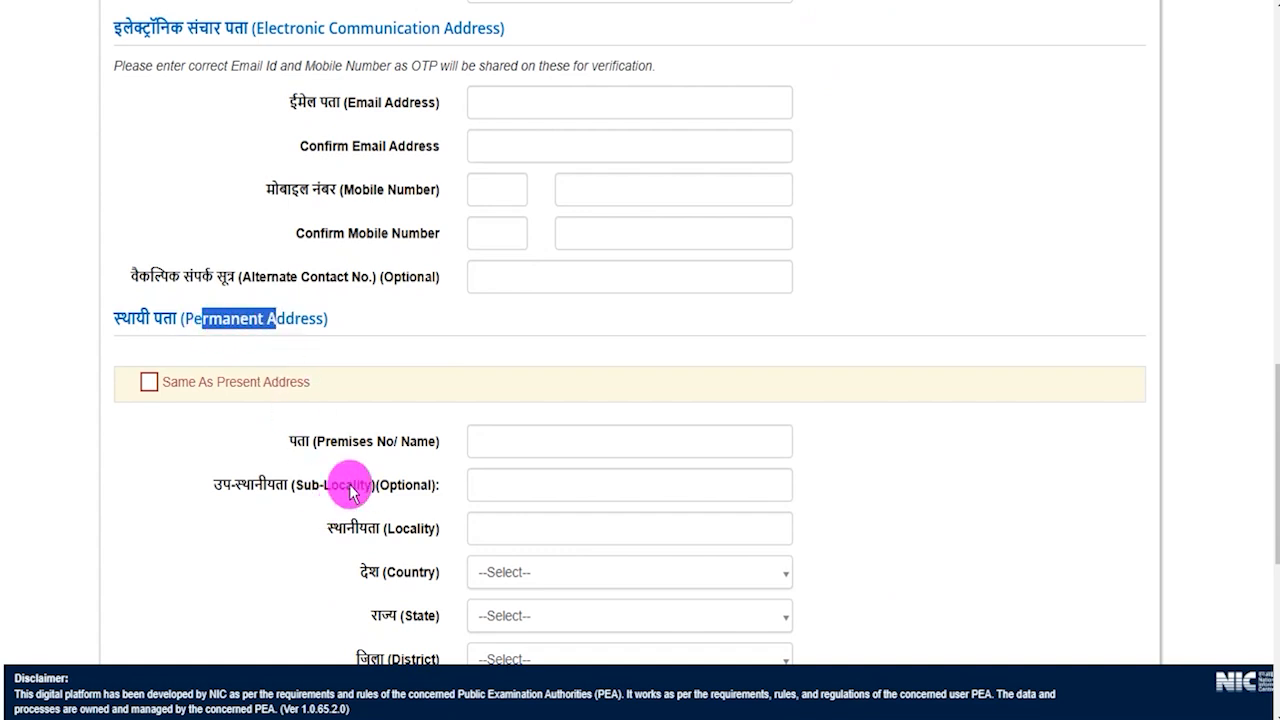
pyautogui.scroll(-5, 350, 490)
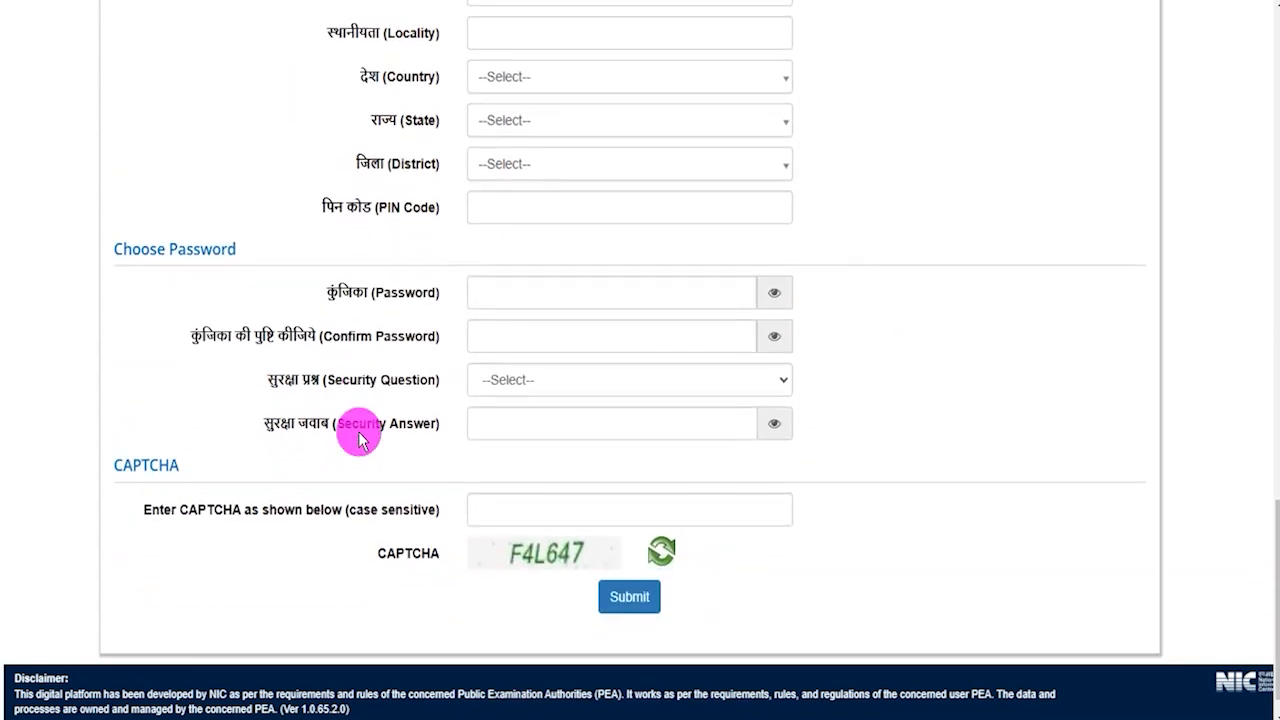
pyautogui.hotkey('alt', 'Tab')
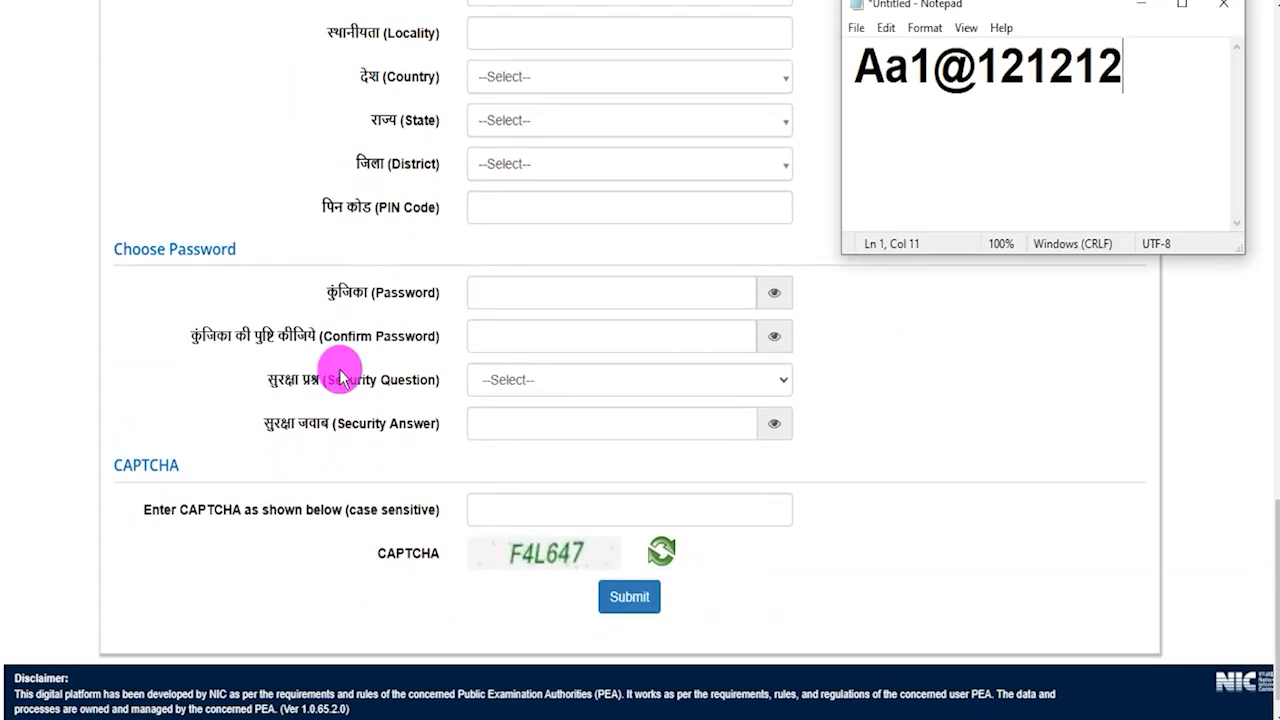
pyautogui.click(504, 291)
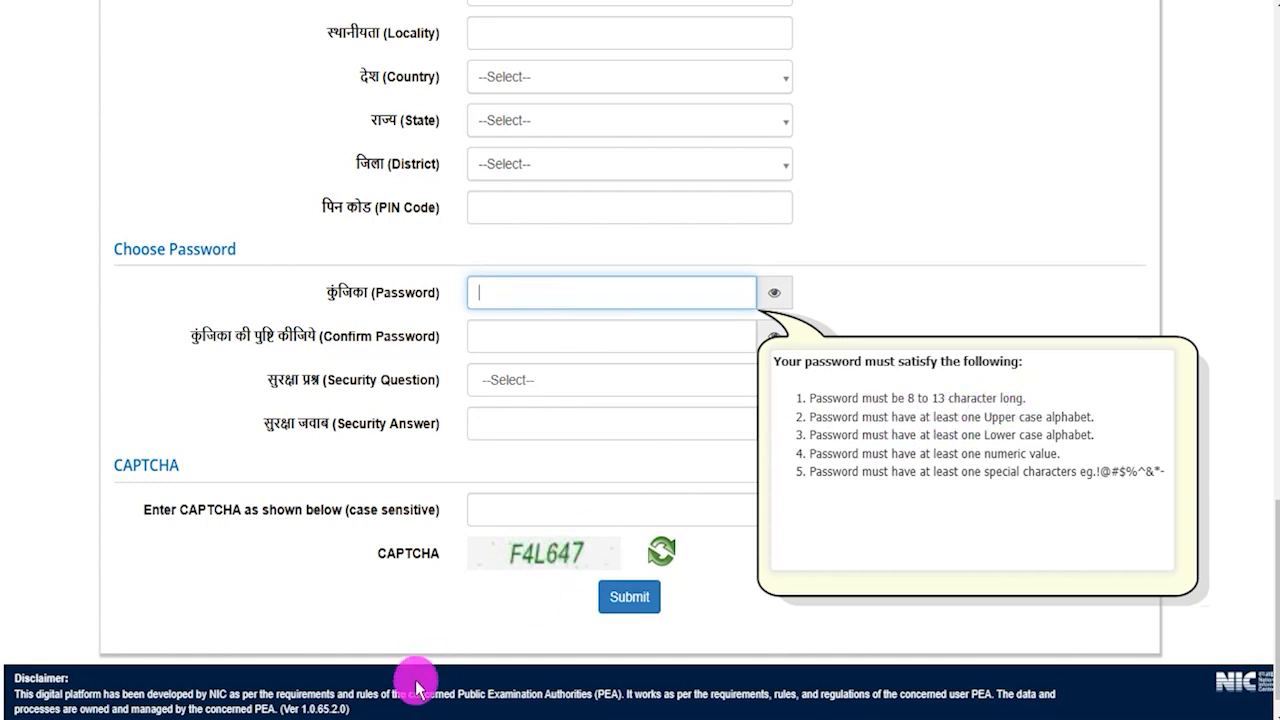
pyautogui.hotkey('alt', 'Tab')
pyautogui.moveTo(862, 67); pyautogui.dragTo(1128, 70)
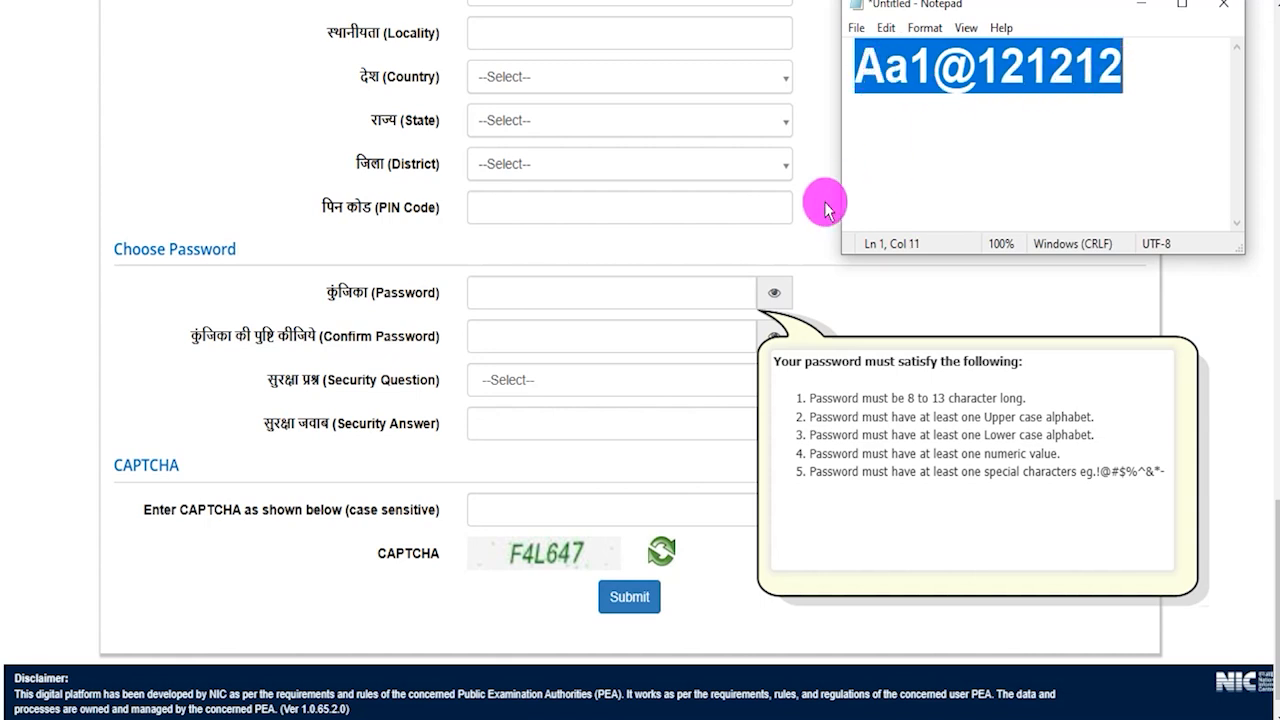
pyautogui.moveTo(263, 334); pyautogui.dragTo(503, 334)
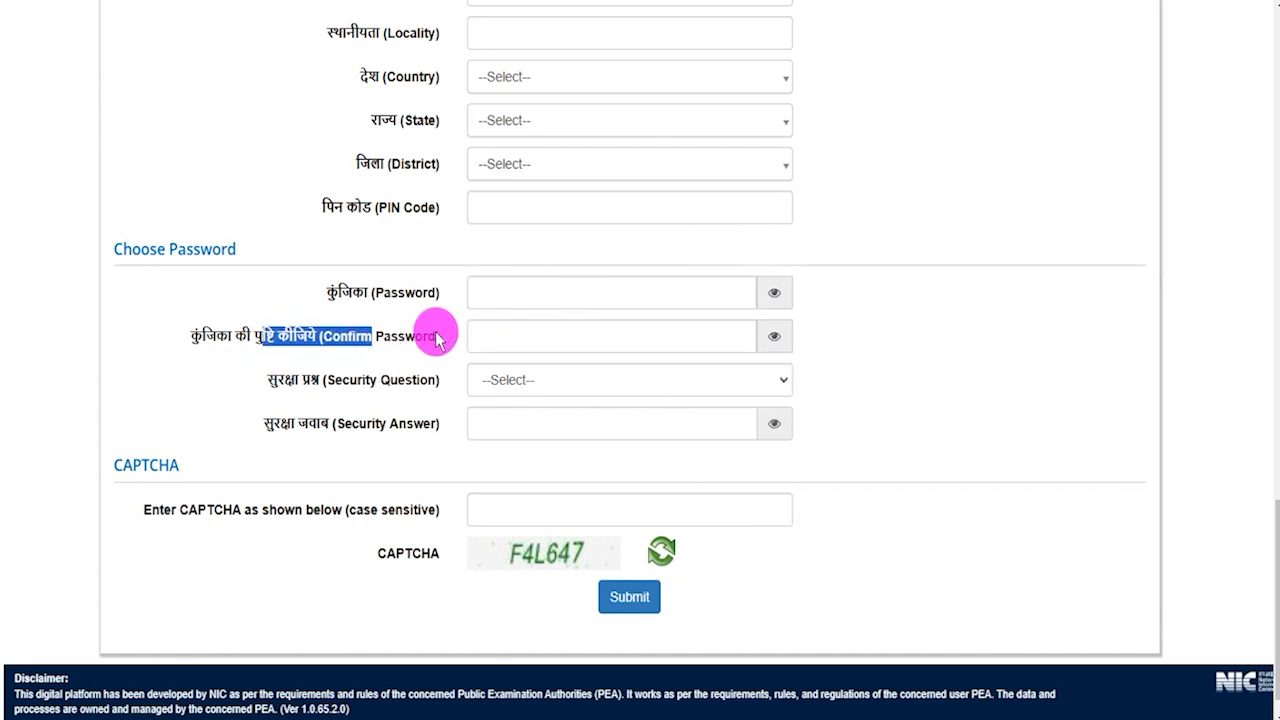
pyautogui.click(498, 334)
# Set the Security Question to "Which is the website you frequently visit ?" and go to the Security Answer field without filling it in
pyautogui.moveTo(286, 380); pyautogui.dragTo(416, 380)
pyautogui.click(503, 385)
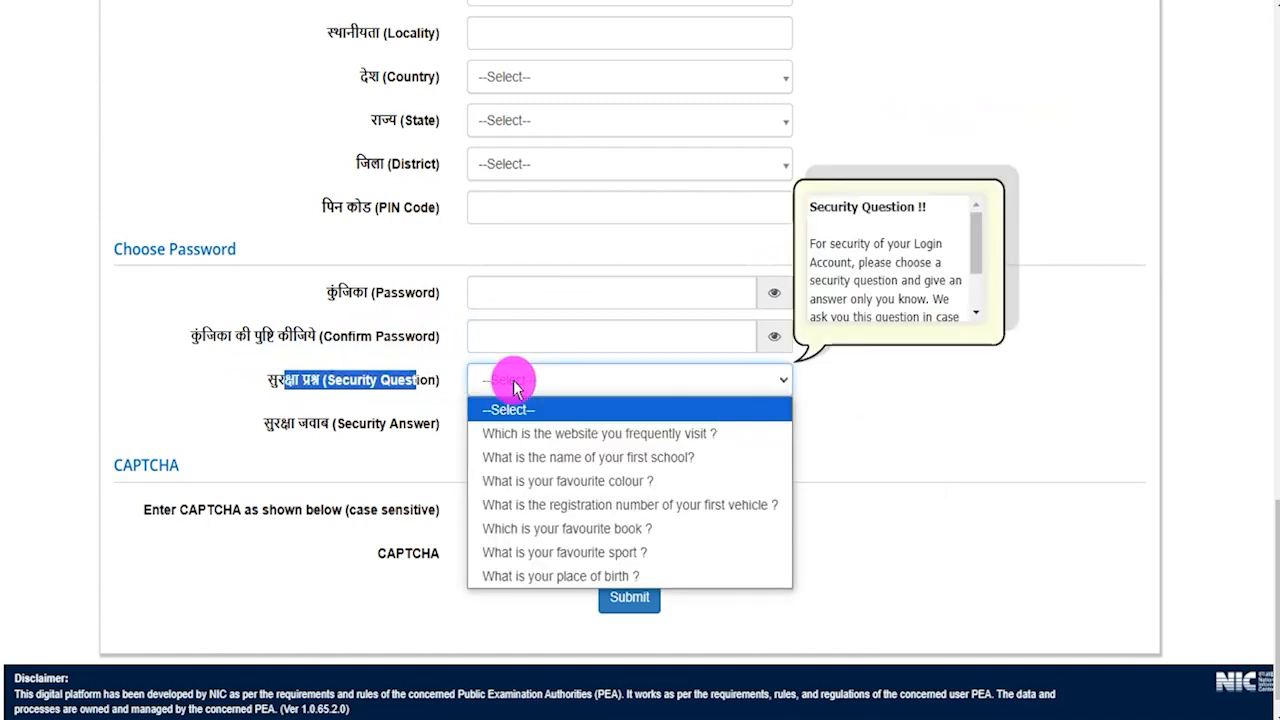
pyautogui.click(537, 430)
pyautogui.click(531, 427)
pyautogui.scroll(-1, 371, 491)
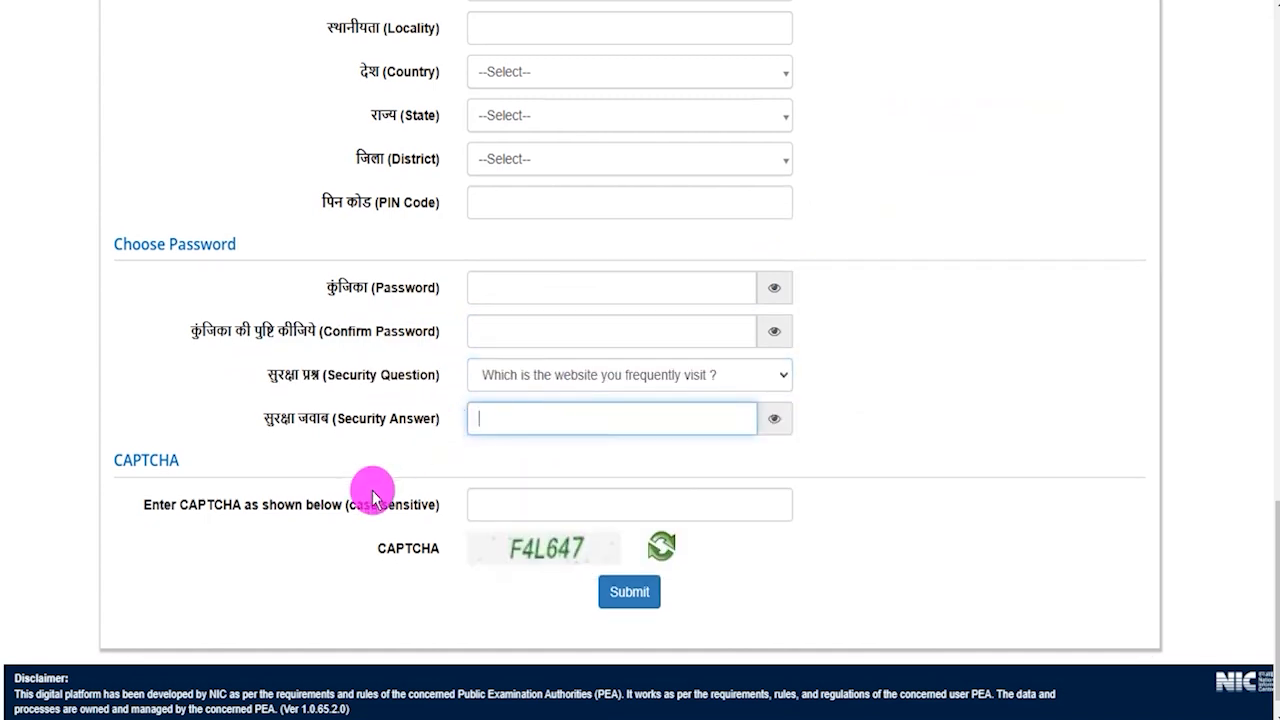
# Highlight the CAPTCHA label, go to its entry field, and submit the registration form
pyautogui.moveTo(213, 470); pyautogui.dragTo(463, 505)
pyautogui.click(520, 468)
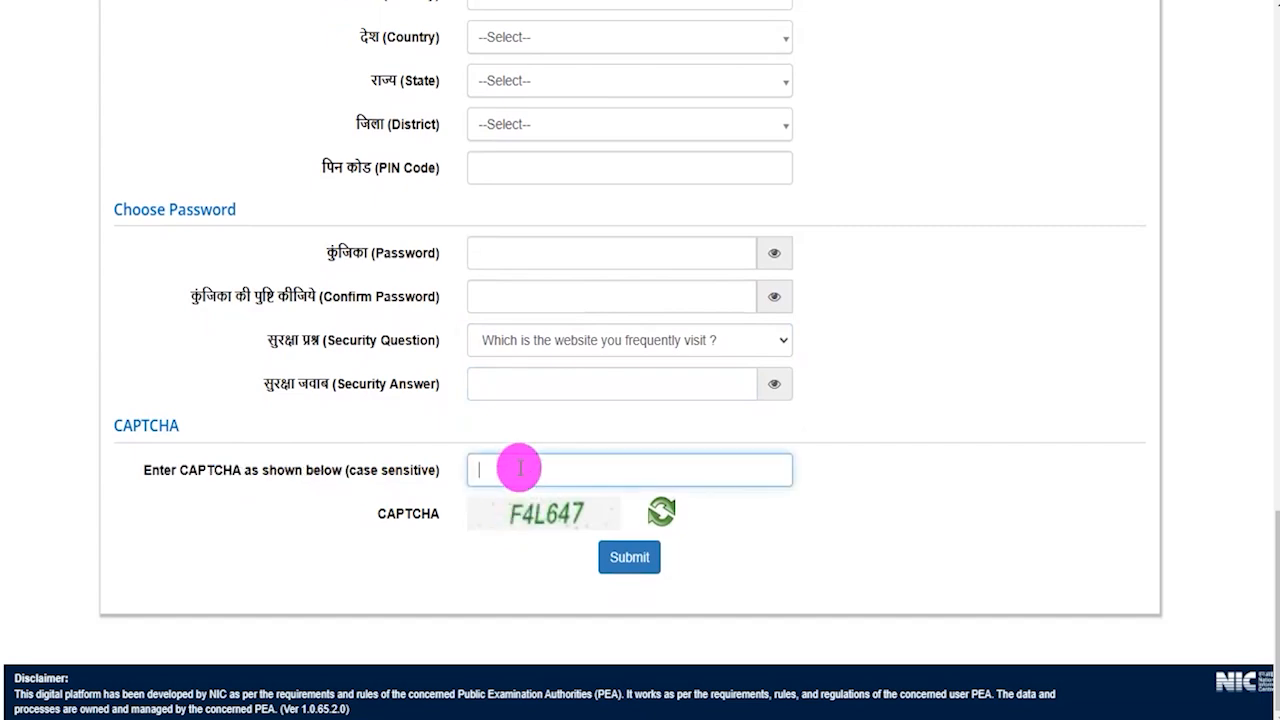
pyautogui.click(622, 564)
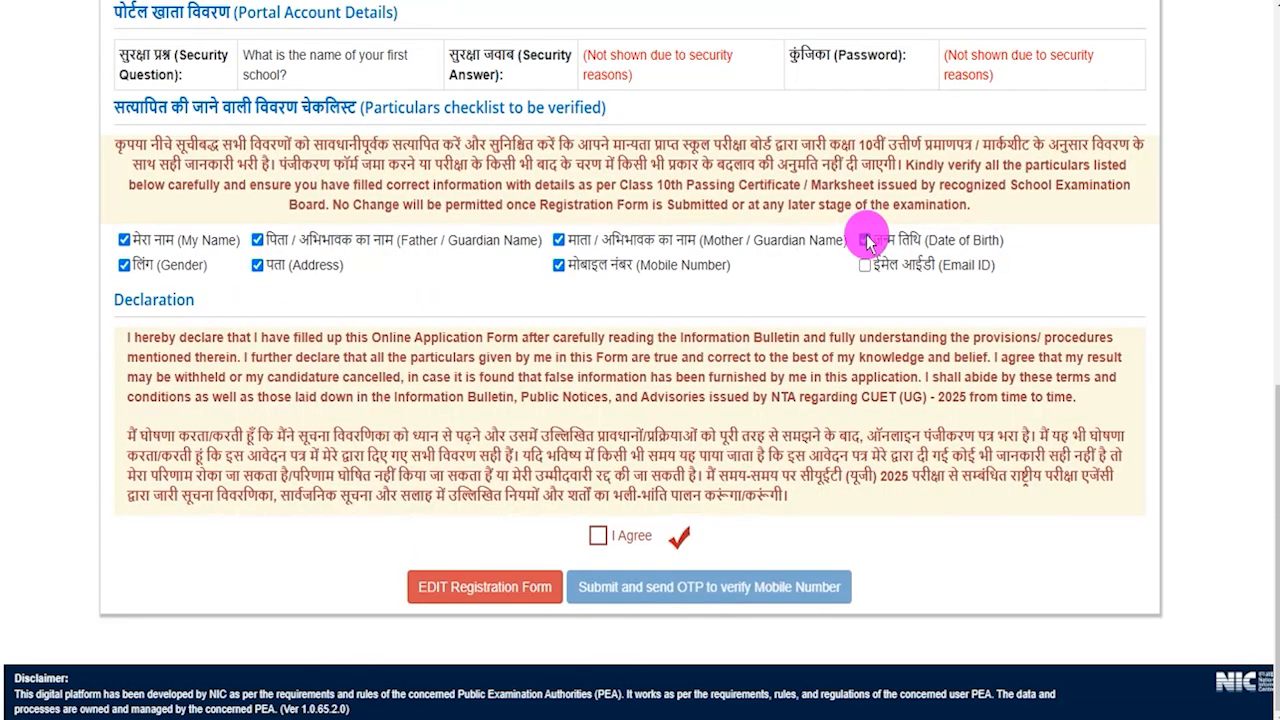
# Tick Date of Birth and Email ID in the verification checklist, agree to the declaration, and submit to send the mobile OTP
pyautogui.click(866, 240)
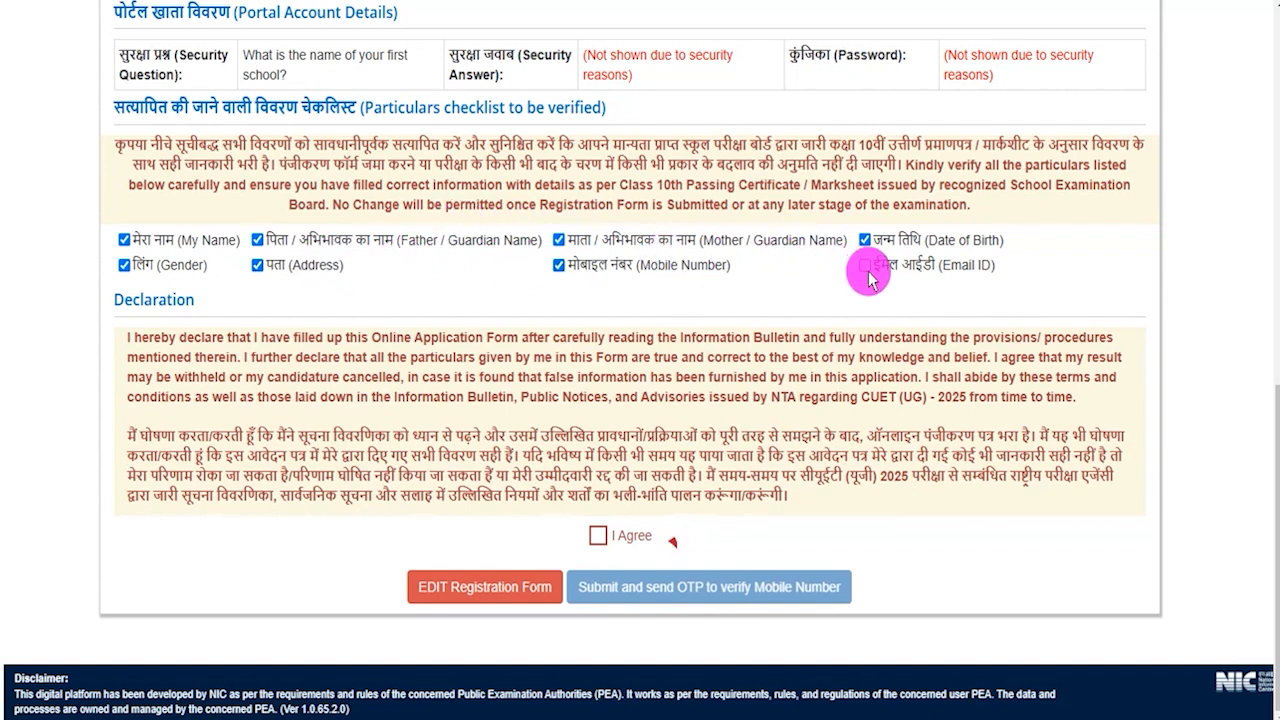
pyautogui.click(598, 539)
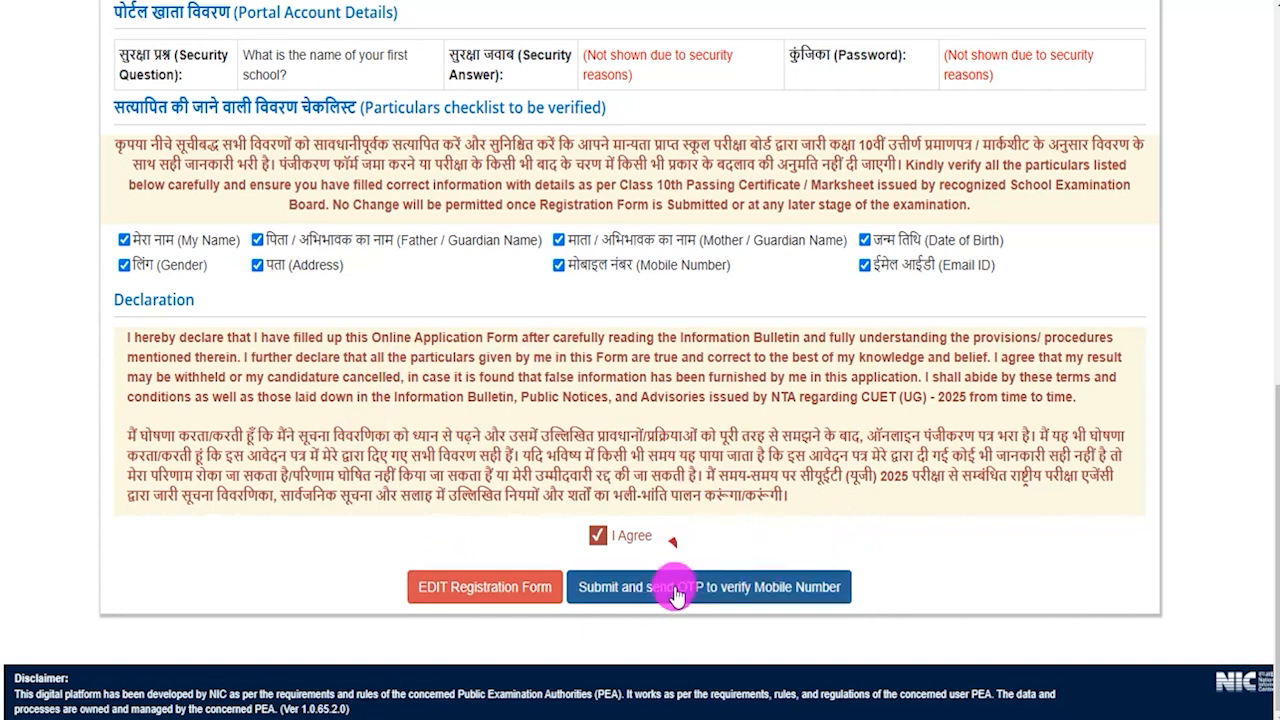
pyautogui.click(799, 598)
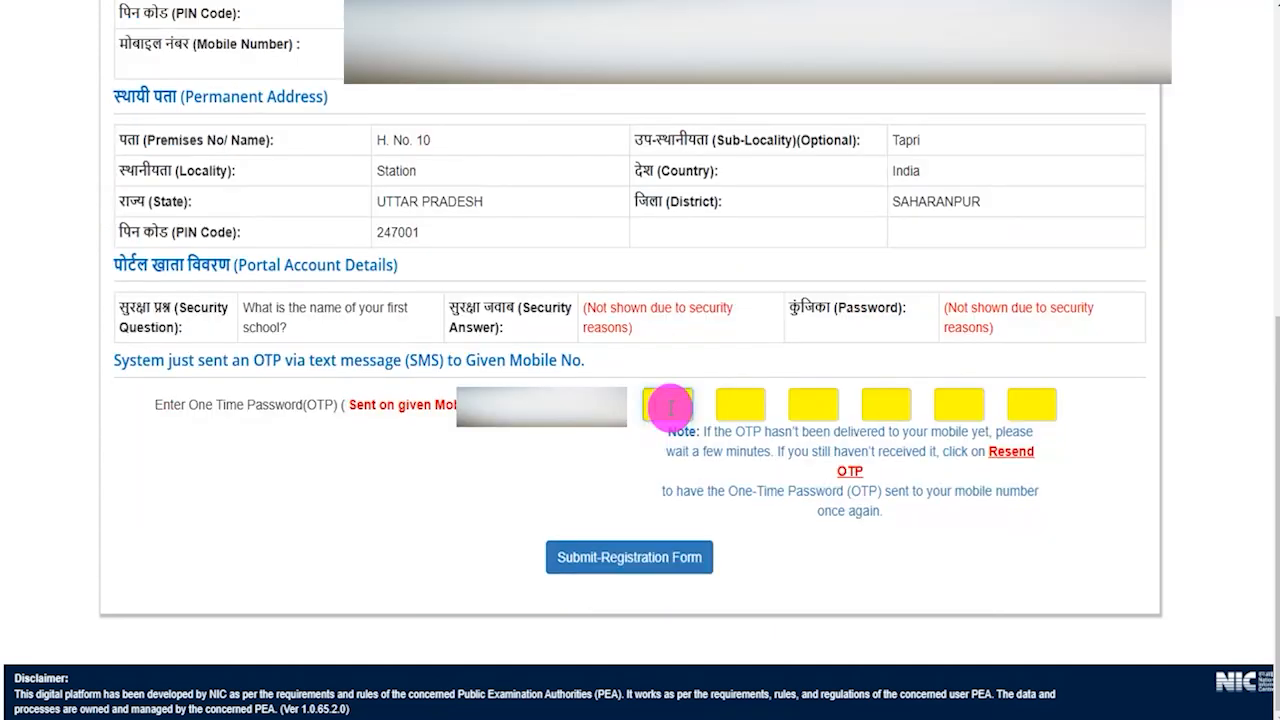
# Enter the mobile OTP to complete the registration, highlight the application number, and proceed to complete the application form
pyautogui.click(670, 406)
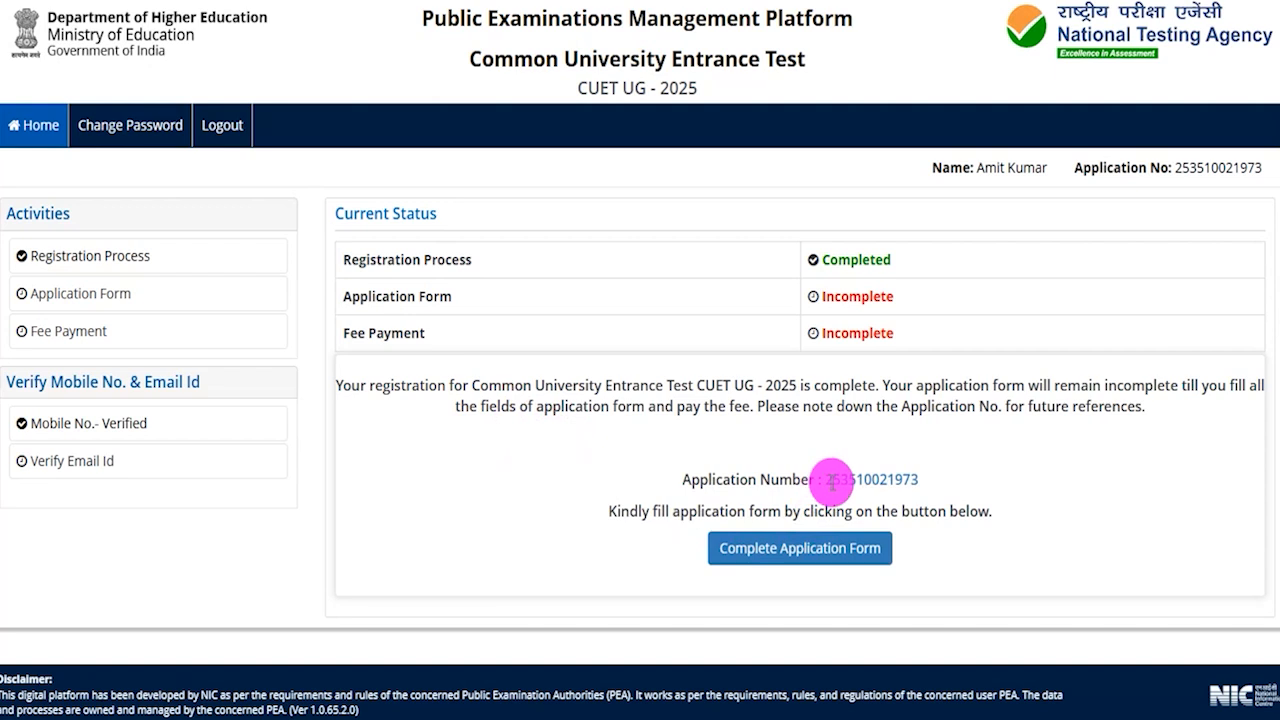
pyautogui.moveTo(828, 481); pyautogui.dragTo(922, 490)
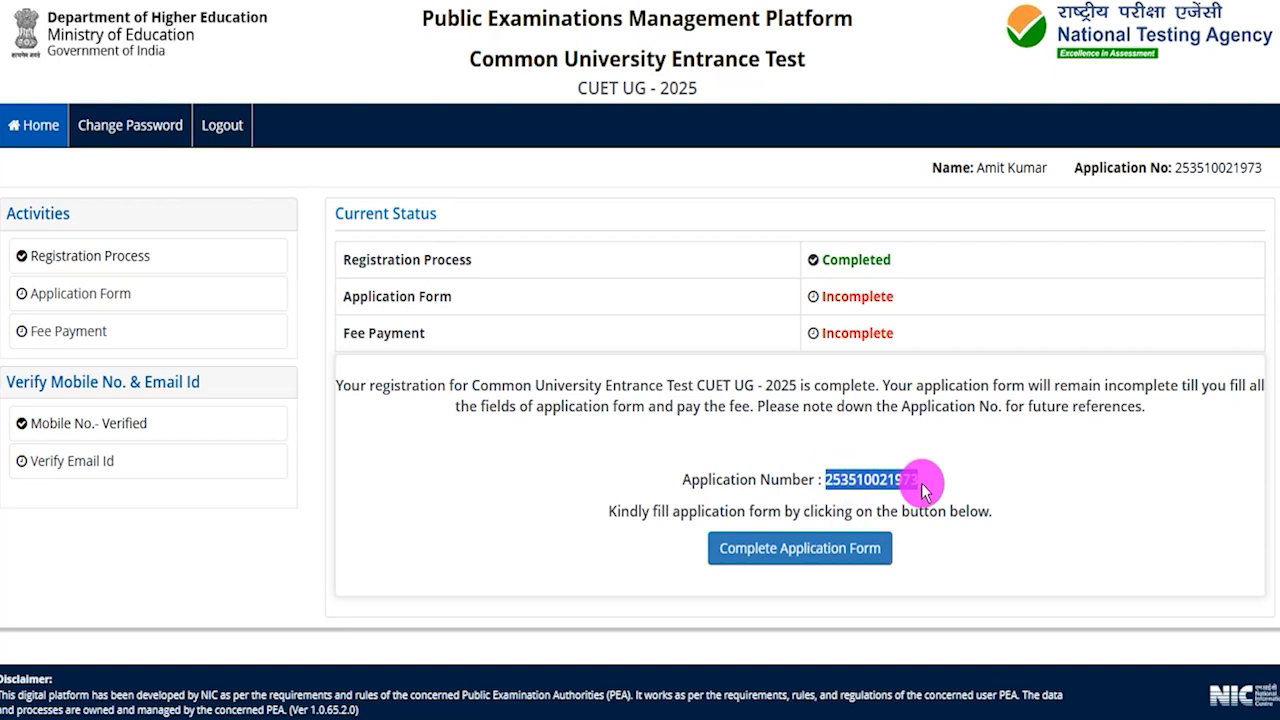
pyautogui.click(830, 552)
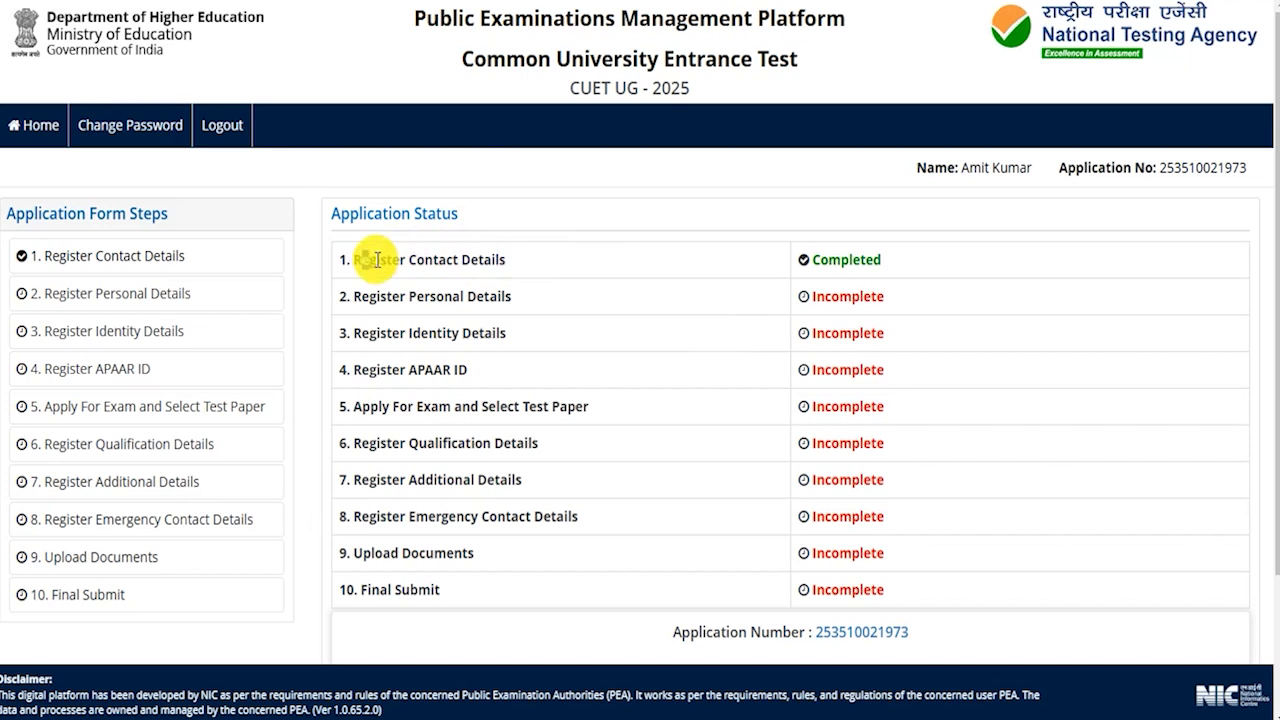
# Examine the ten application form steps under Application Status, highlighting them from Register Contact Details through Final Submit
pyautogui.moveTo(362, 259); pyautogui.dragTo(470, 259)
pyautogui.moveTo(380, 296); pyautogui.dragTo(484, 296)
pyautogui.moveTo(377, 333); pyautogui.dragTo(471, 333)
pyautogui.click(378, 378)
pyautogui.moveTo(369, 369); pyautogui.dragTo(541, 409)
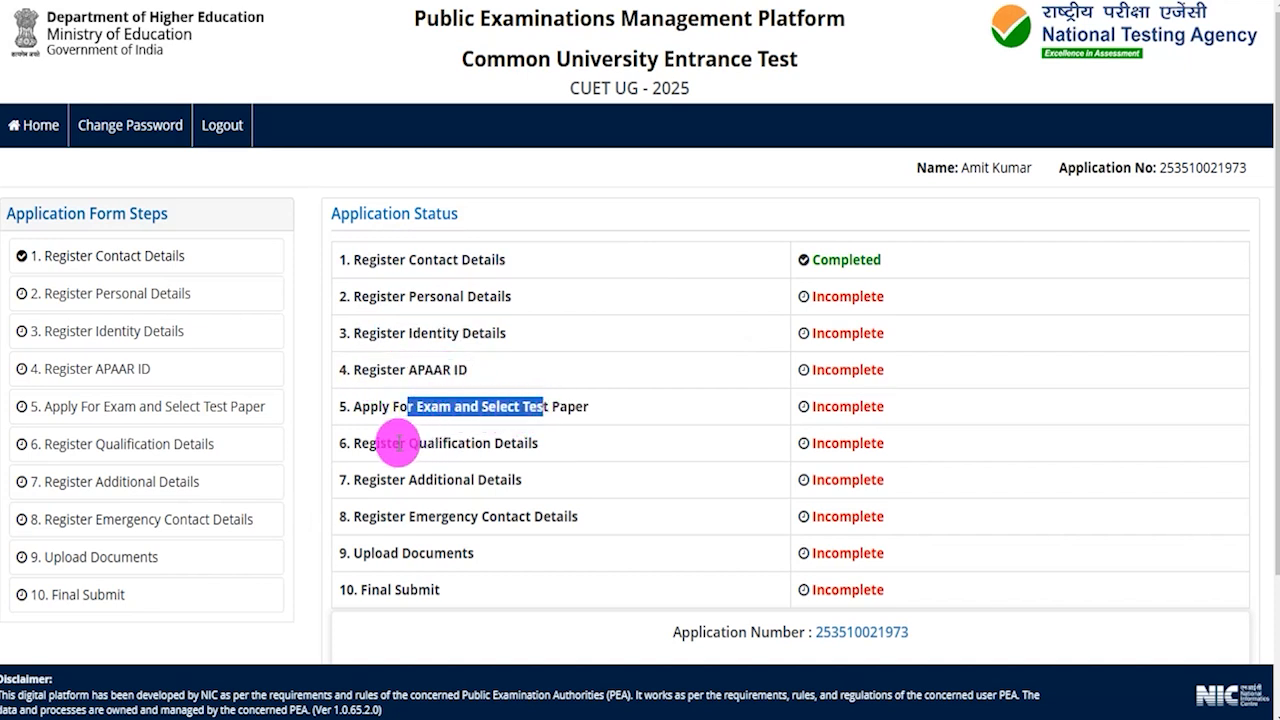
pyautogui.moveTo(380, 440); pyautogui.dragTo(465, 443)
pyautogui.moveTo(400, 479); pyautogui.dragTo(487, 479)
pyautogui.moveTo(386, 516); pyautogui.dragTo(530, 516)
pyautogui.moveTo(375, 553); pyautogui.dragTo(447, 553)
pyautogui.moveTo(371, 590); pyautogui.dragTo(417, 589)
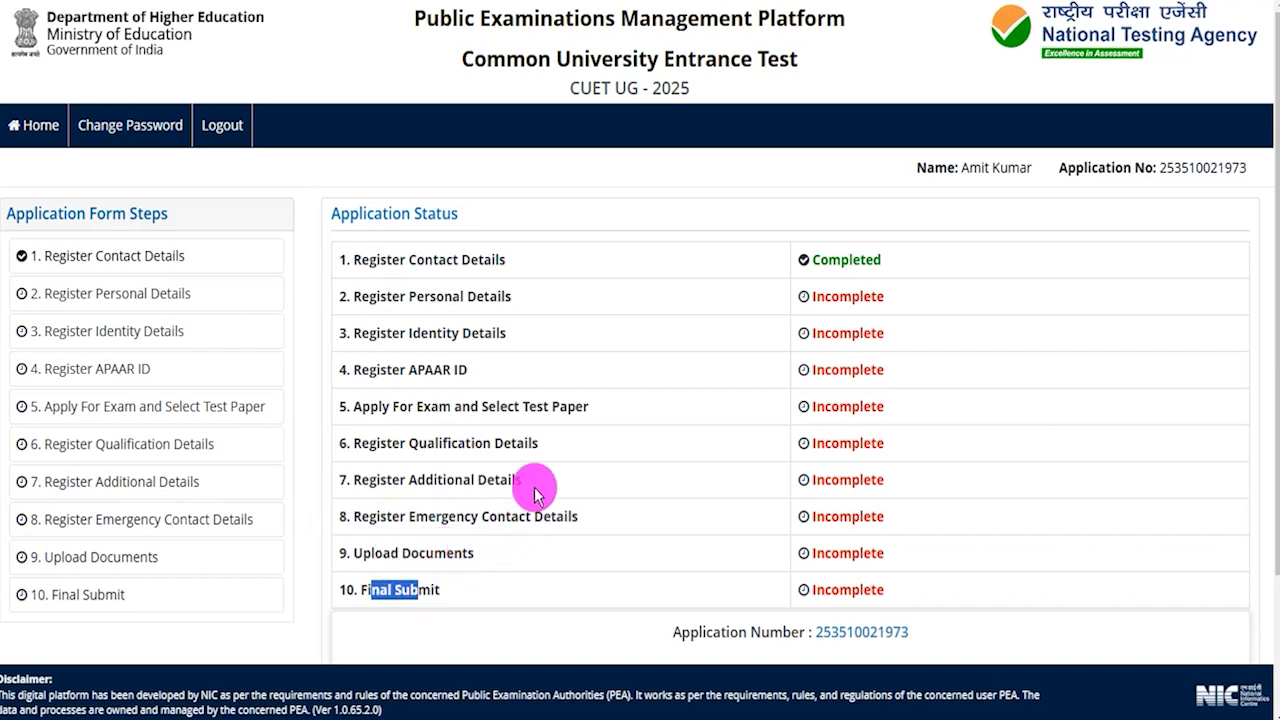
# Open the Register Personal Details form and set Nationality to Indian and State of Domicile to UTTAR PRADESH
pyautogui.scroll(-2, 594, 434)
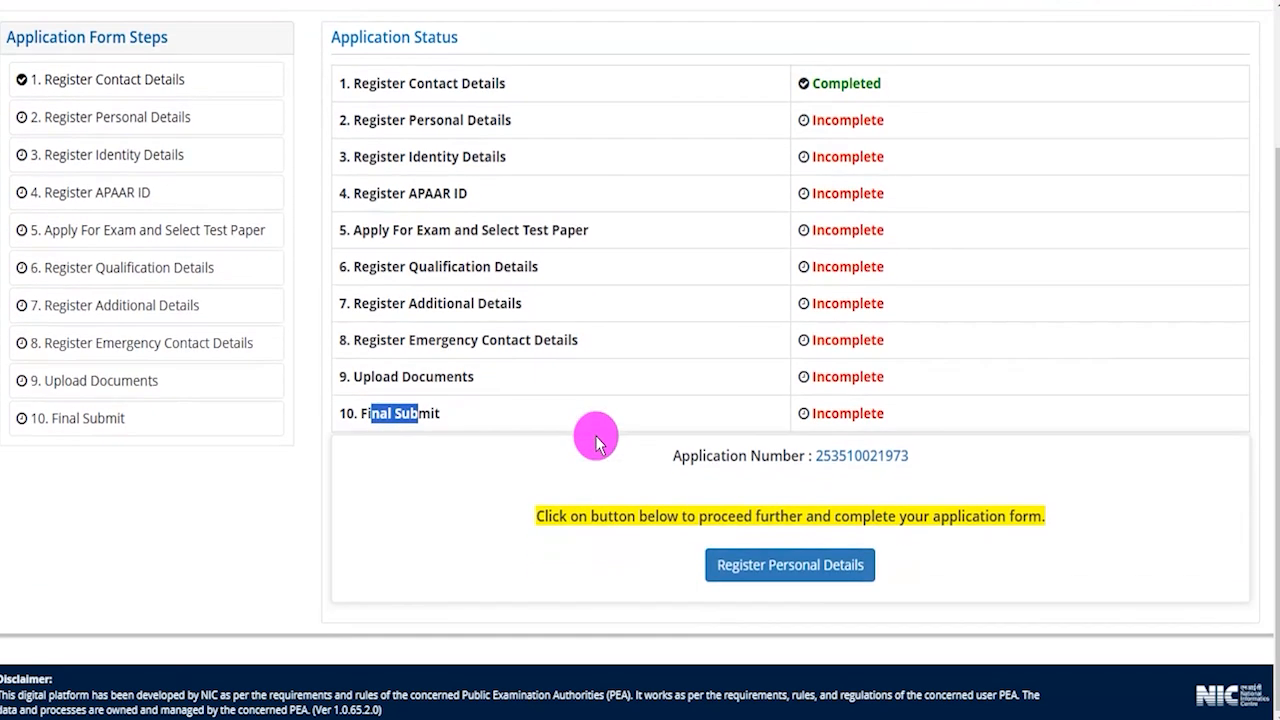
pyautogui.click(785, 570)
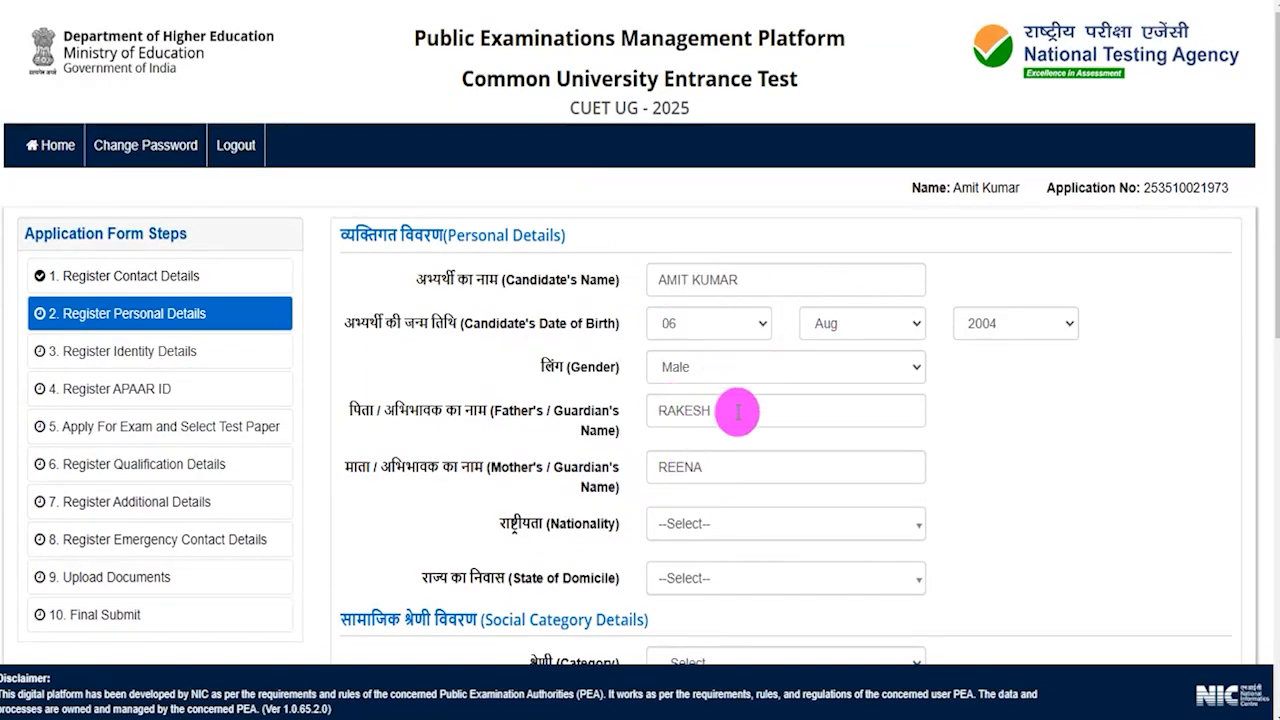
pyautogui.scroll(-2, 737, 411)
pyautogui.click(694, 331)
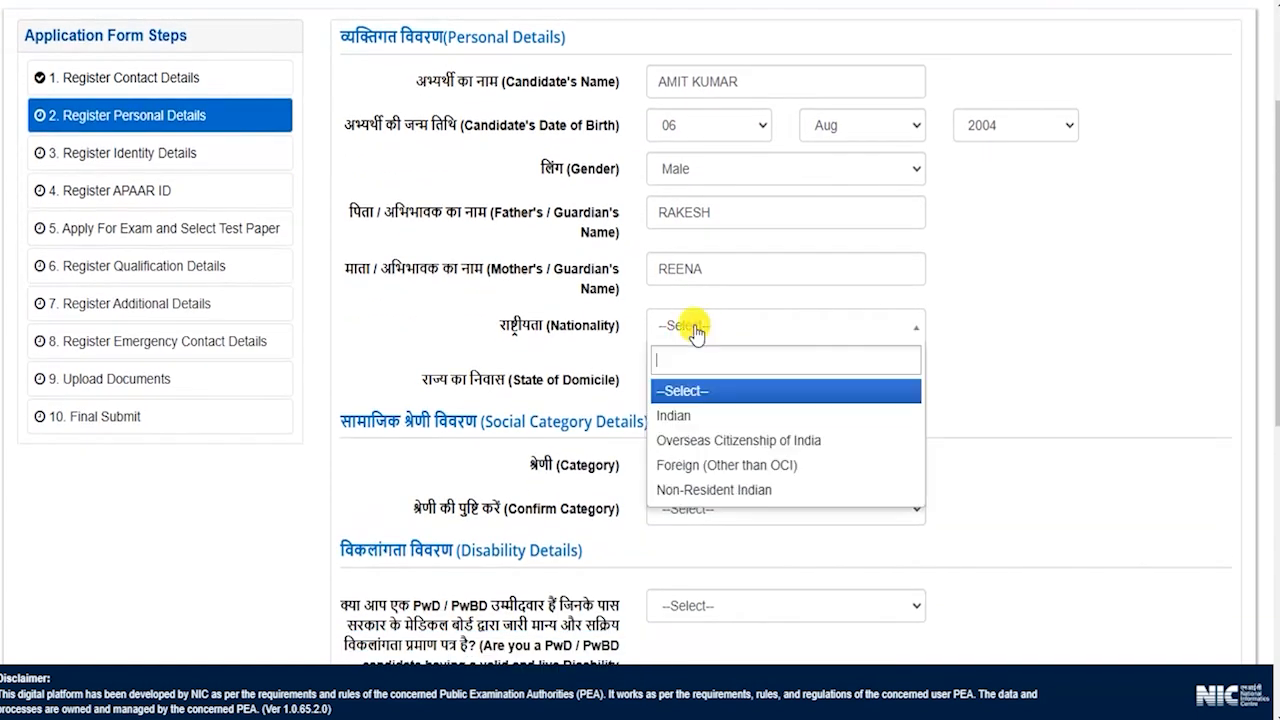
pyautogui.click(693, 414)
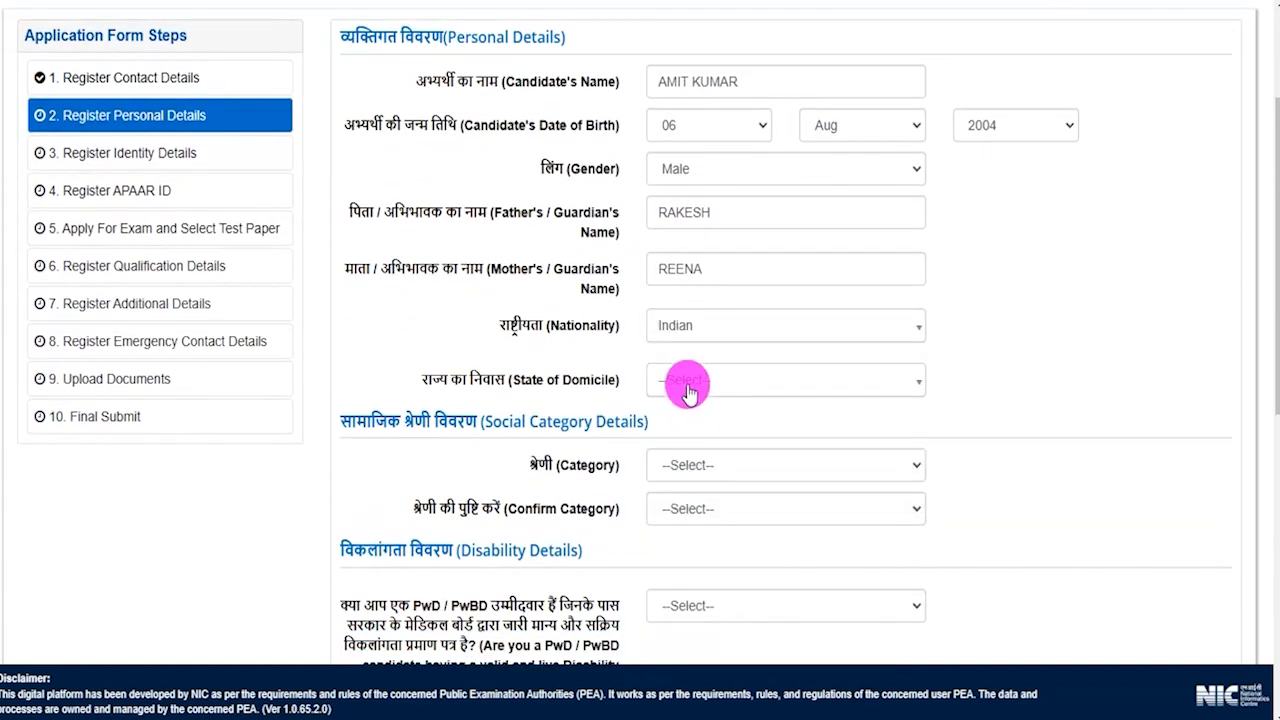
pyautogui.click(690, 388)
pyautogui.write('u')
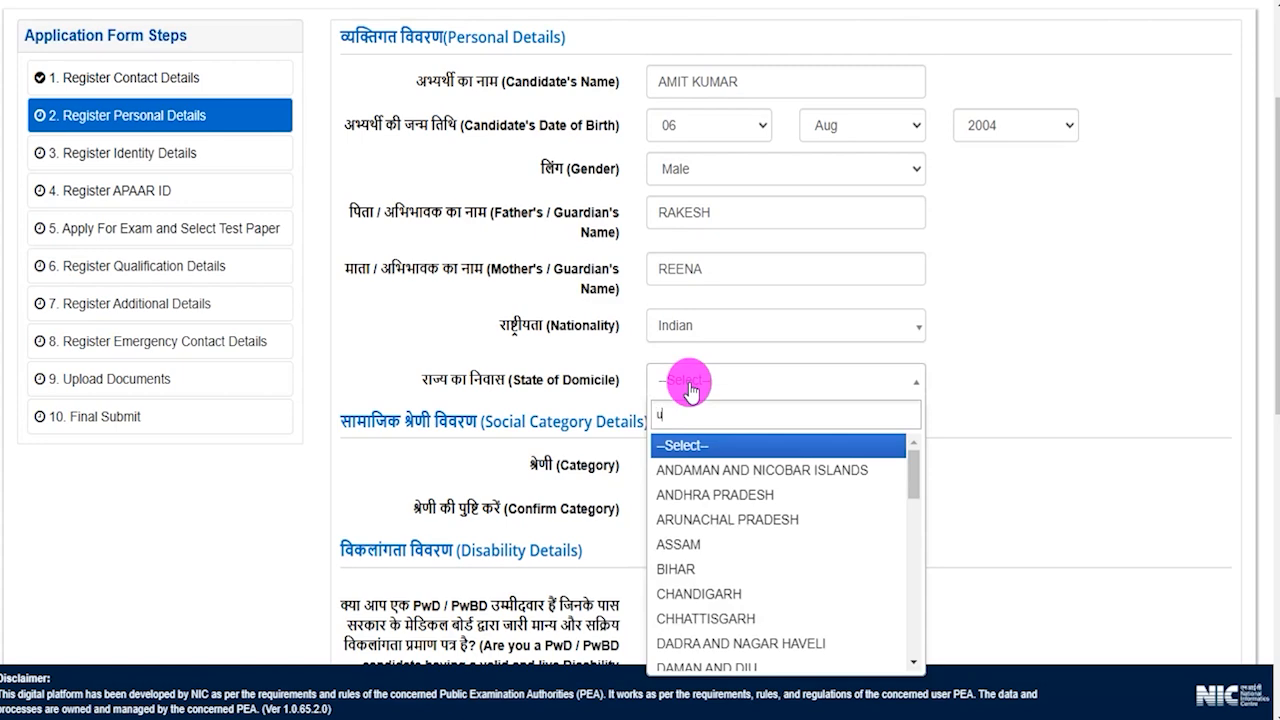
pyautogui.write('tta')
pyautogui.click(694, 445)
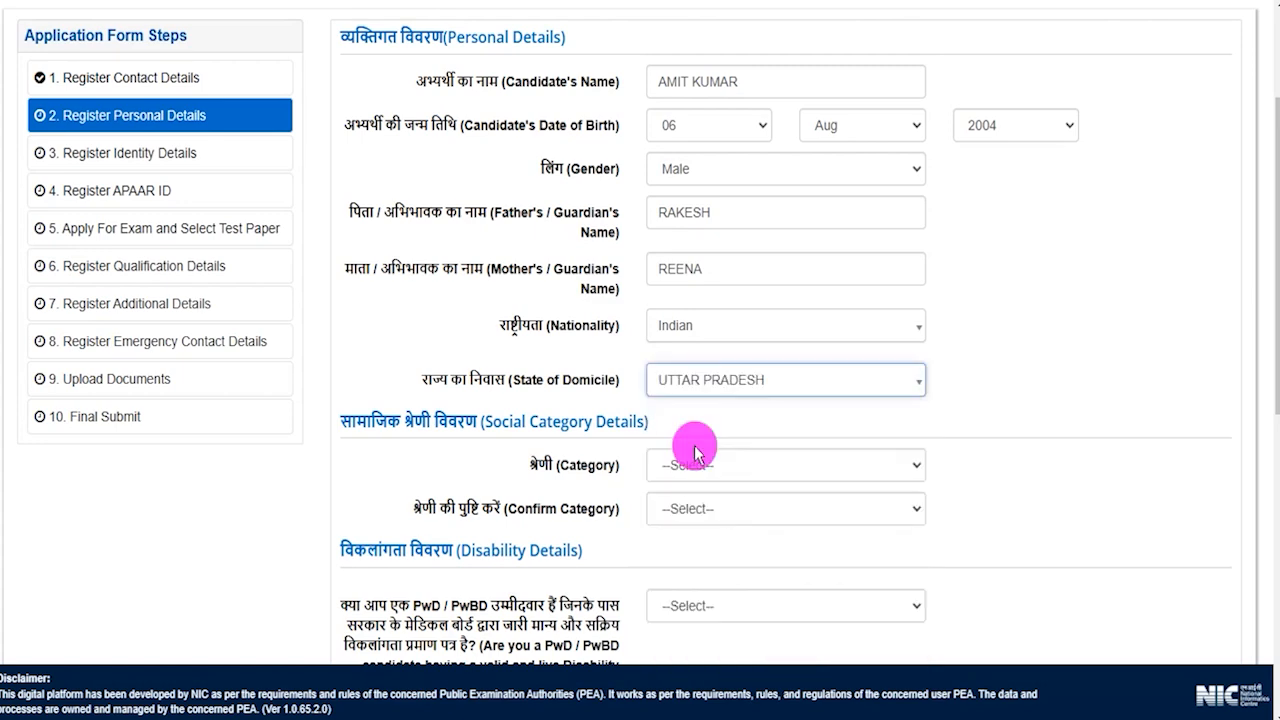
# Set both Category and Confirm Category to SC under Social Category Details
pyautogui.click(700, 463)
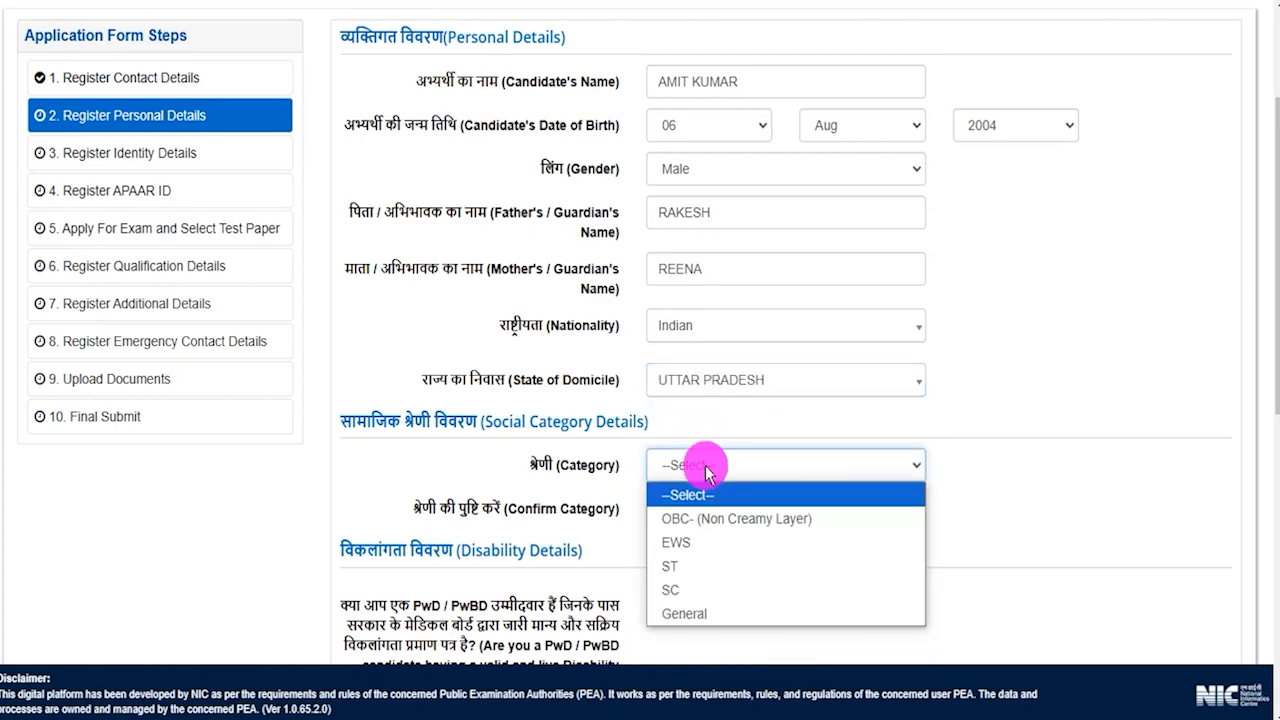
pyautogui.click(674, 588)
pyautogui.scroll(-2, 723, 530)
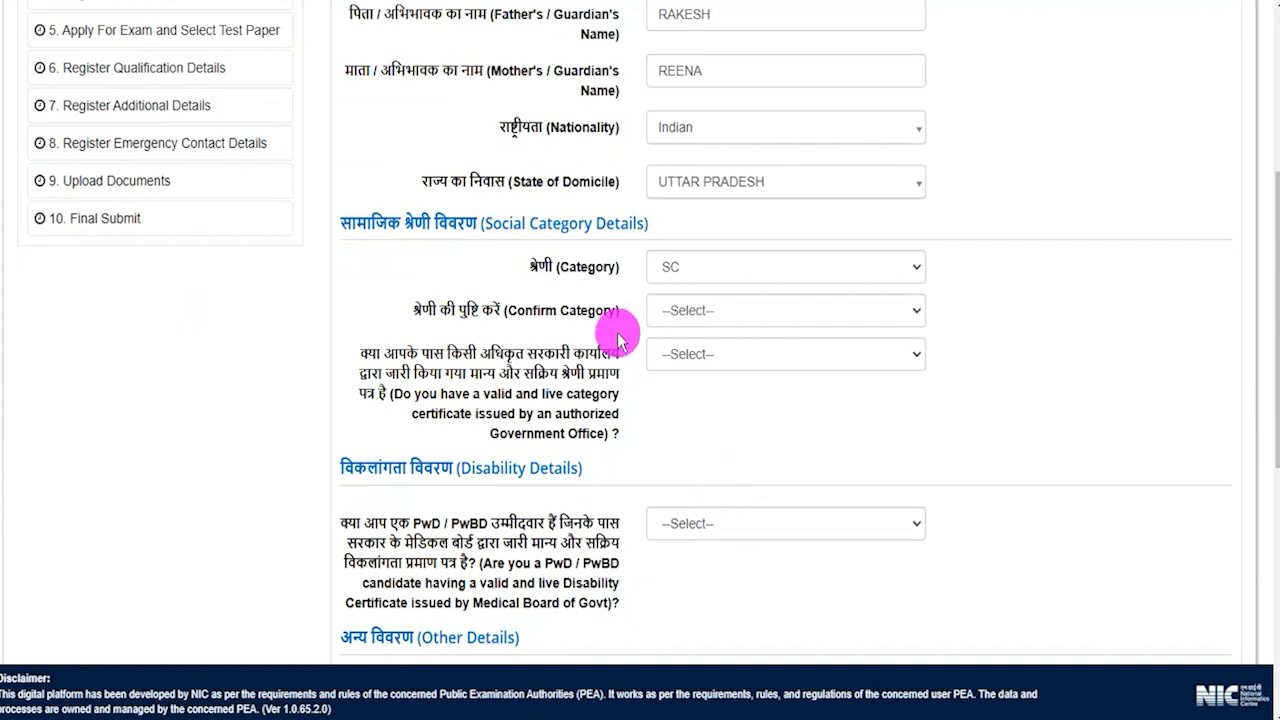
pyautogui.click(682, 318)
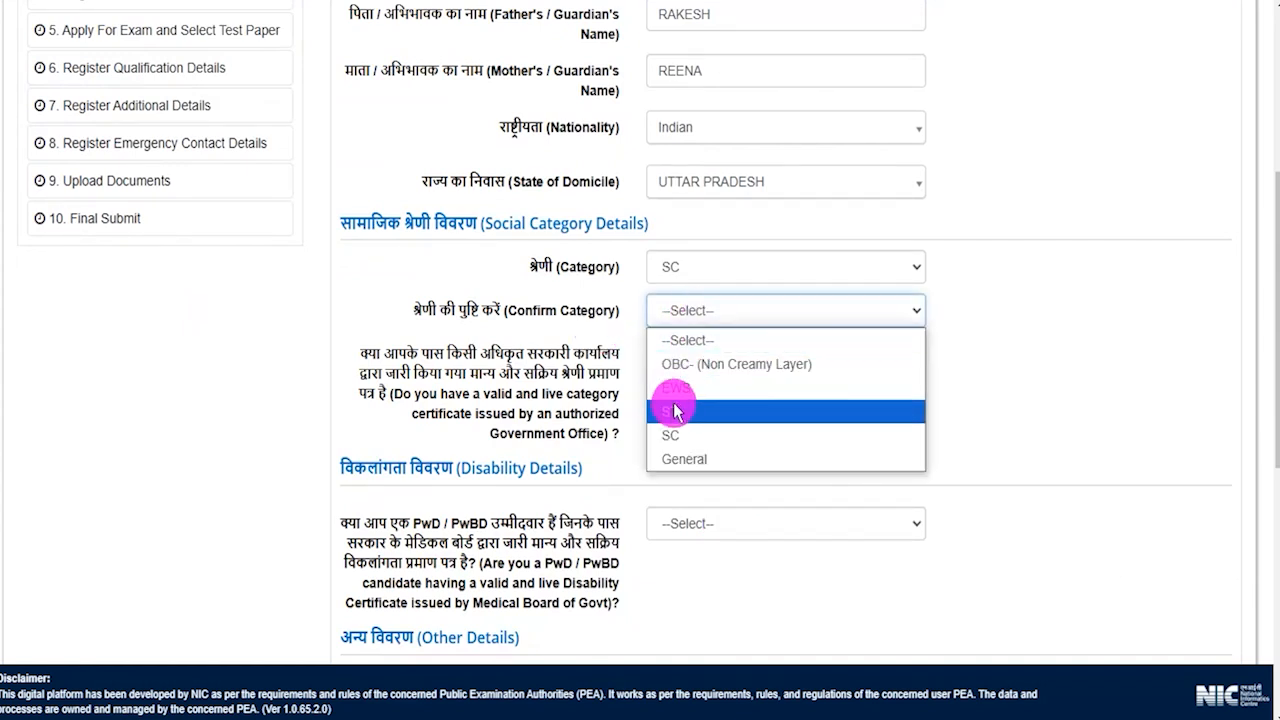
pyautogui.click(672, 436)
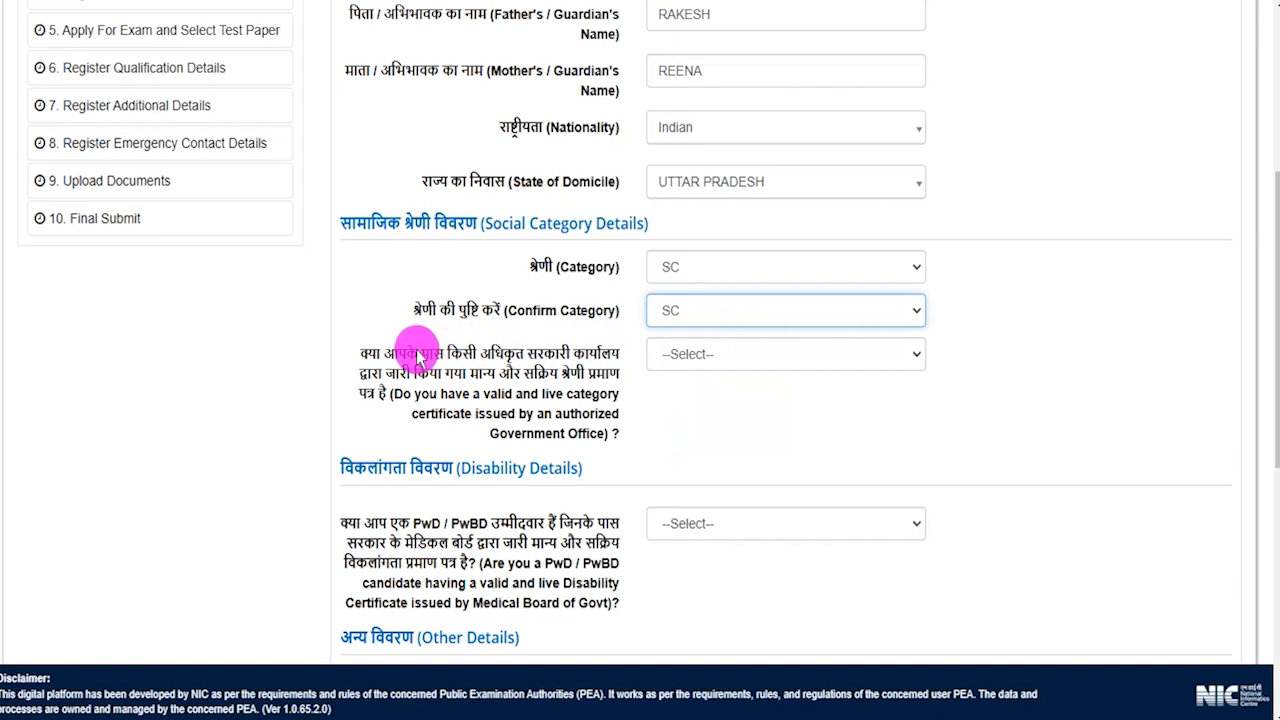
# Highlight the question about holding a valid and live category certificate and answer it with Yes
pyautogui.moveTo(418, 360); pyautogui.dragTo(582, 380)
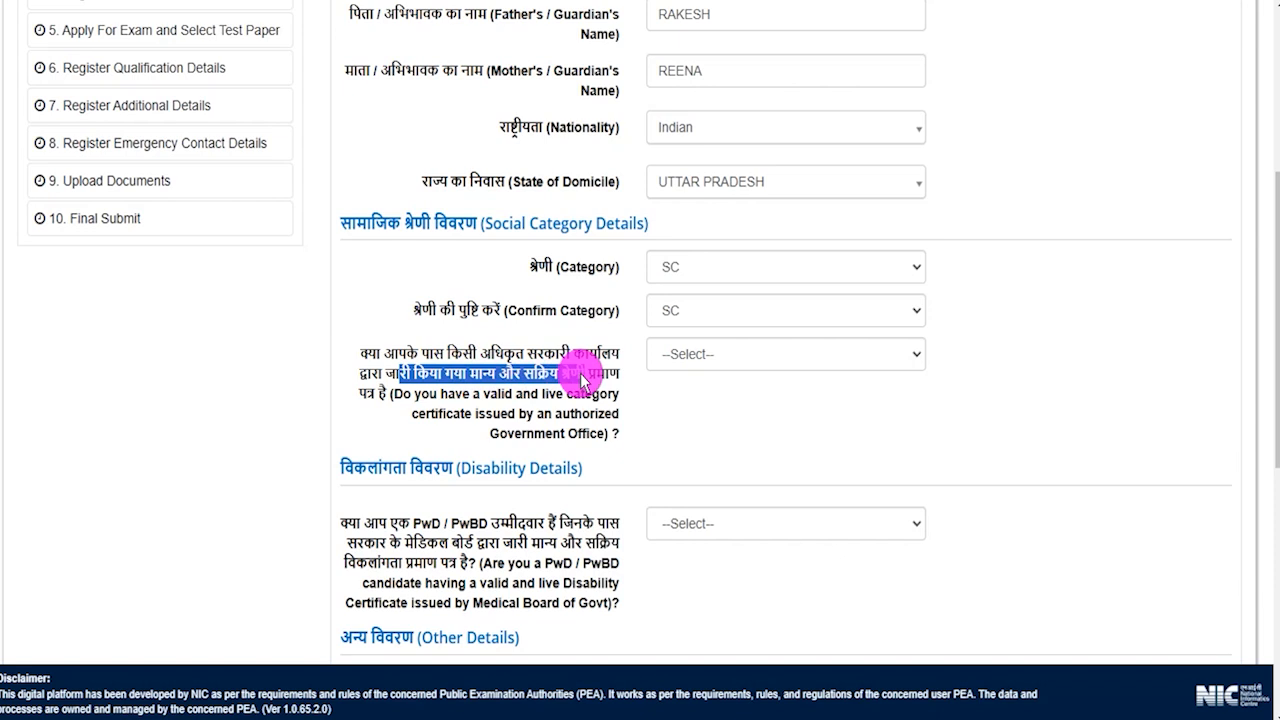
pyautogui.click(709, 354)
pyautogui.click(678, 408)
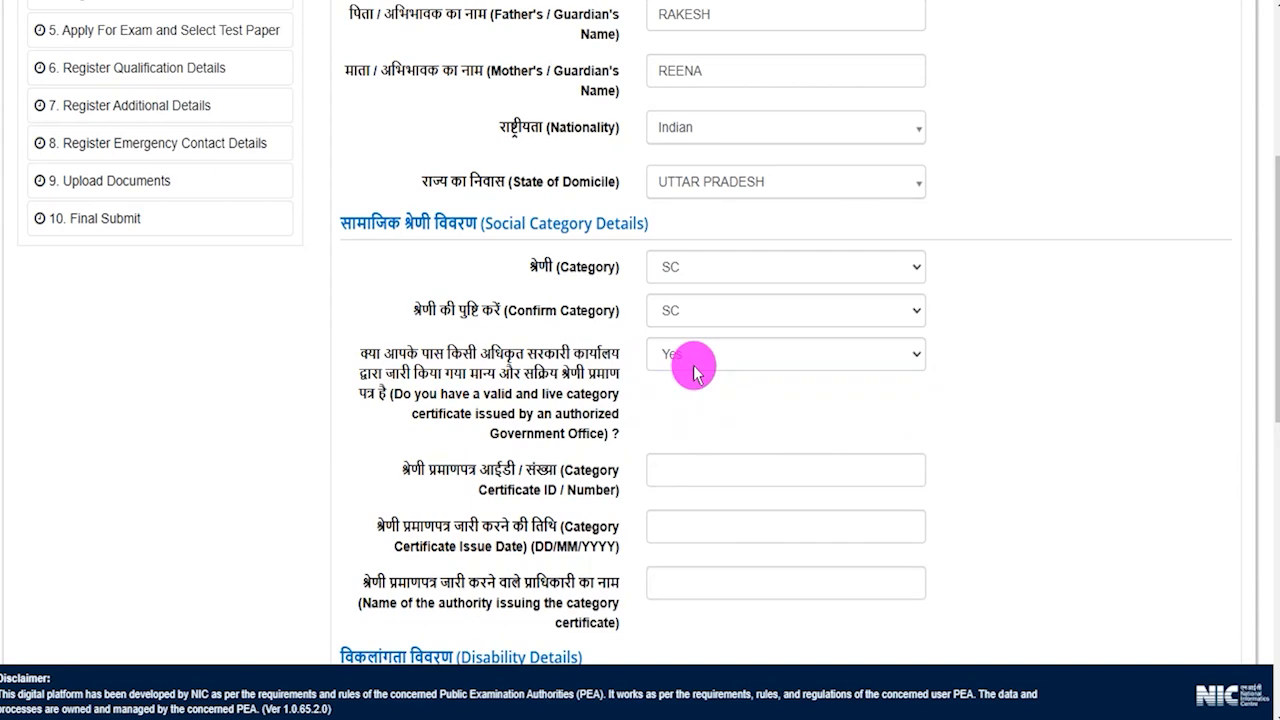
# Examine the category certificate ID, issue date and issuing authority fields without filling them in
pyautogui.scroll(-2, 695, 370)
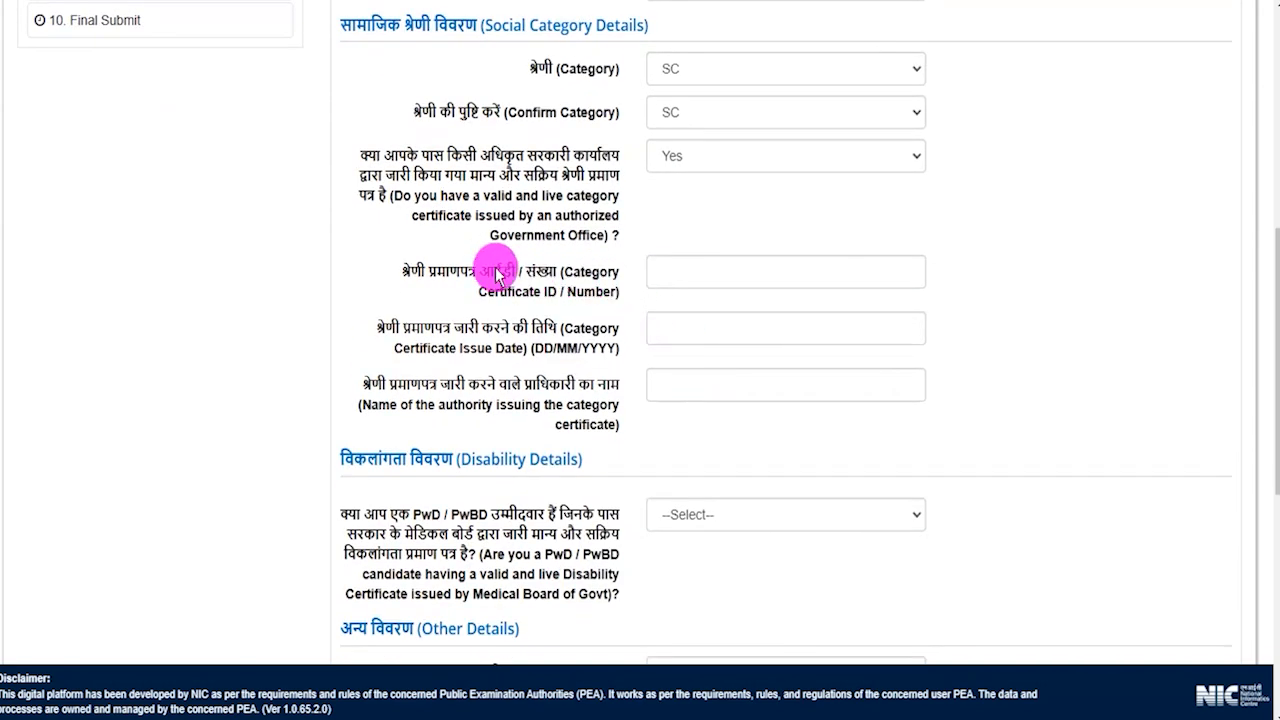
pyautogui.moveTo(424, 272); pyautogui.dragTo(577, 289)
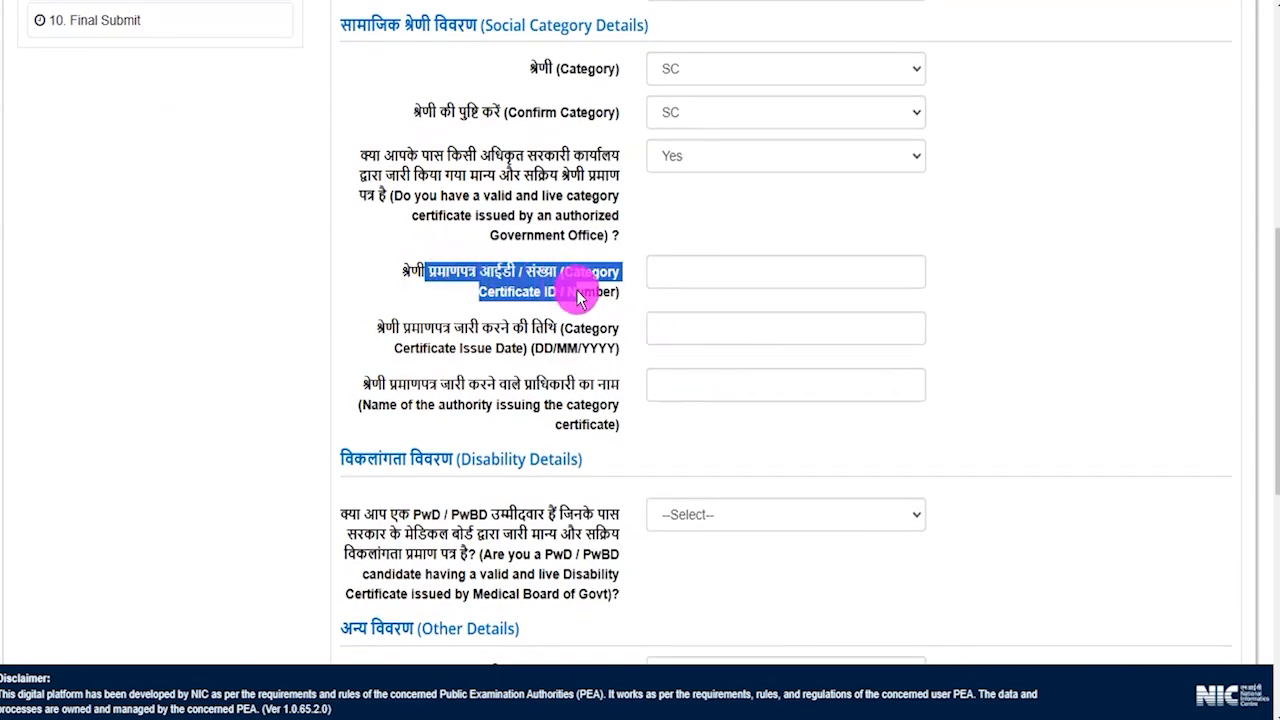
pyautogui.moveTo(426, 330); pyautogui.dragTo(586, 343)
pyautogui.click(680, 332)
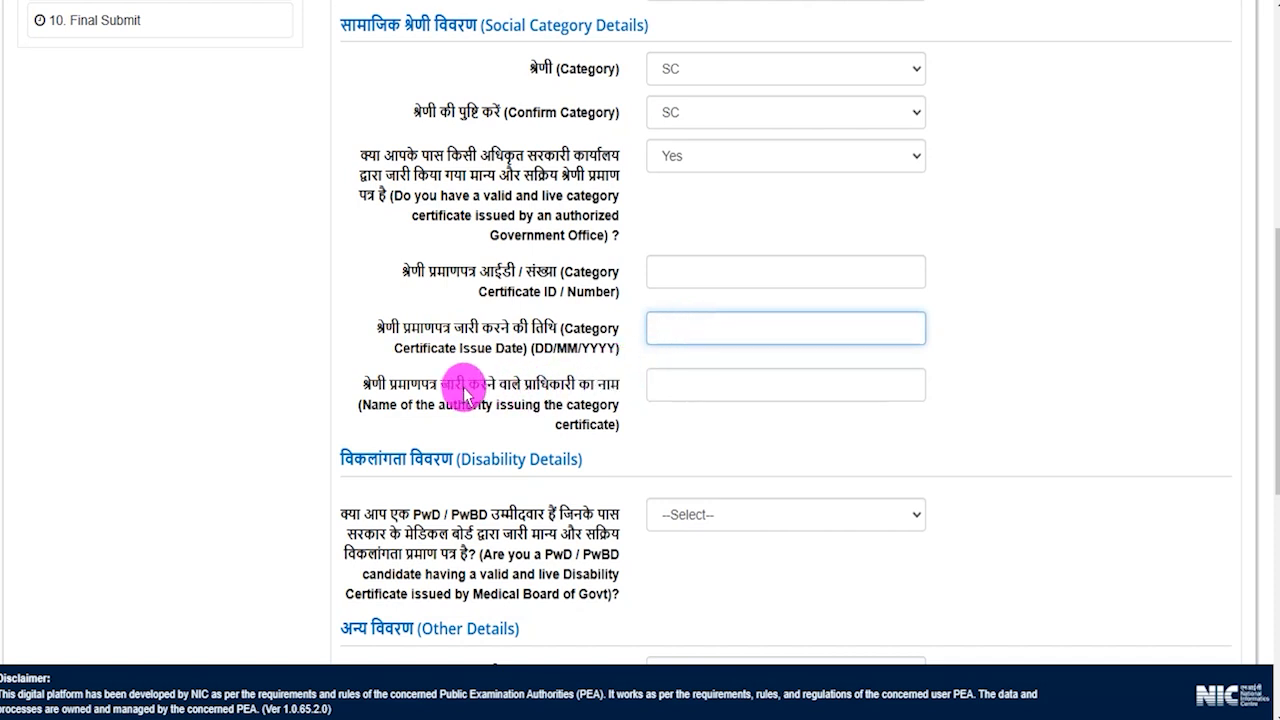
pyautogui.moveTo(412, 383); pyautogui.dragTo(575, 388)
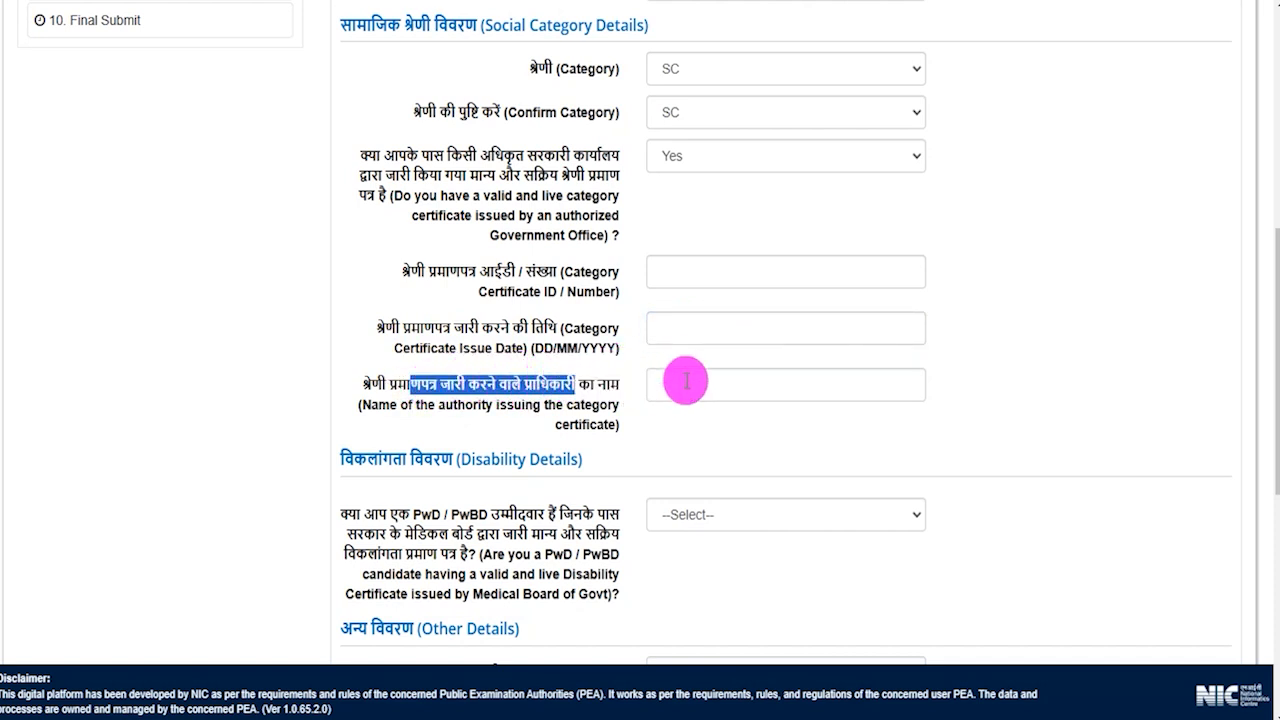
pyautogui.click(686, 381)
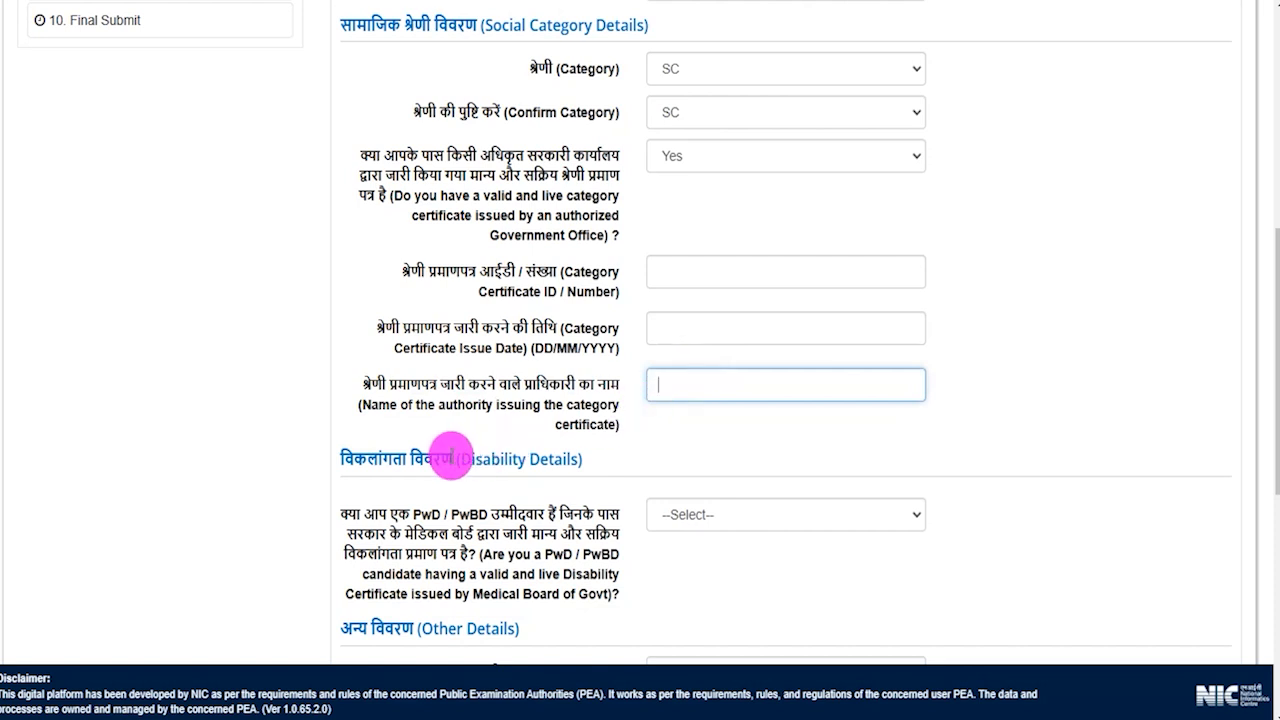
# Highlight the Disability Details question and try answering it with PwBD with disability 40% or Above
pyautogui.moveTo(456, 459); pyautogui.dragTo(555, 460)
pyautogui.scroll(-2, 555, 460)
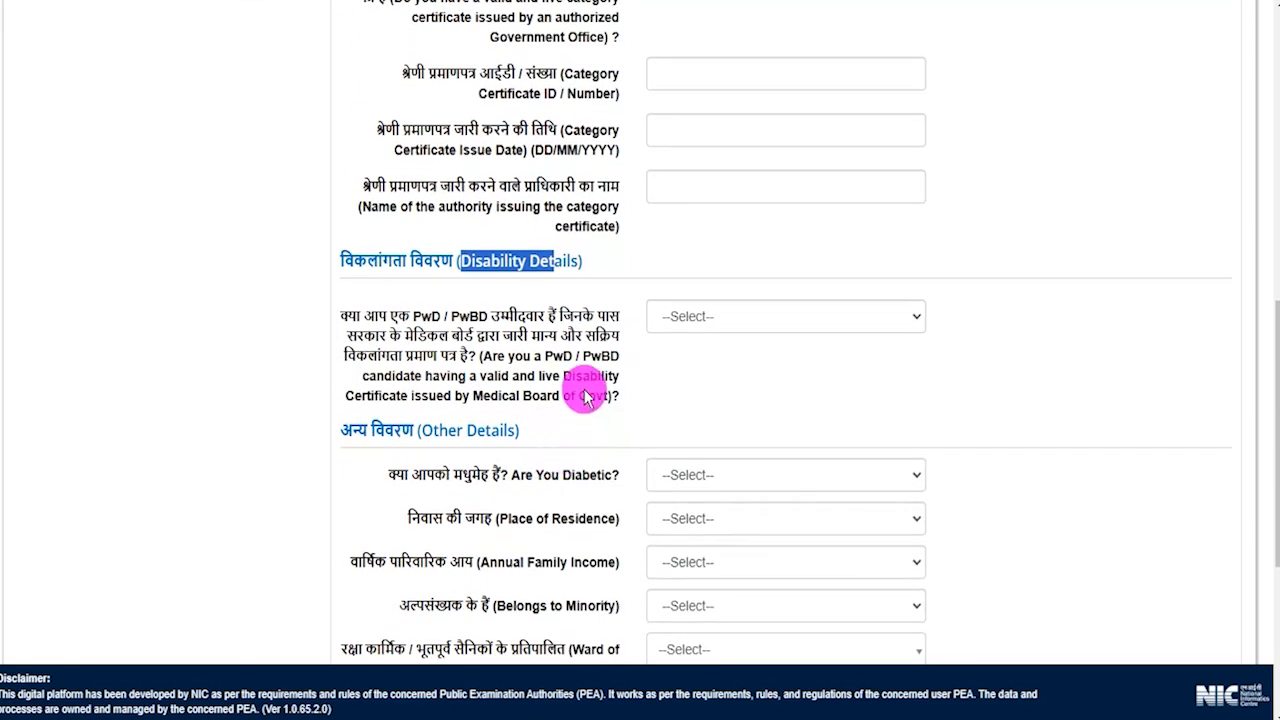
pyautogui.click(420, 318)
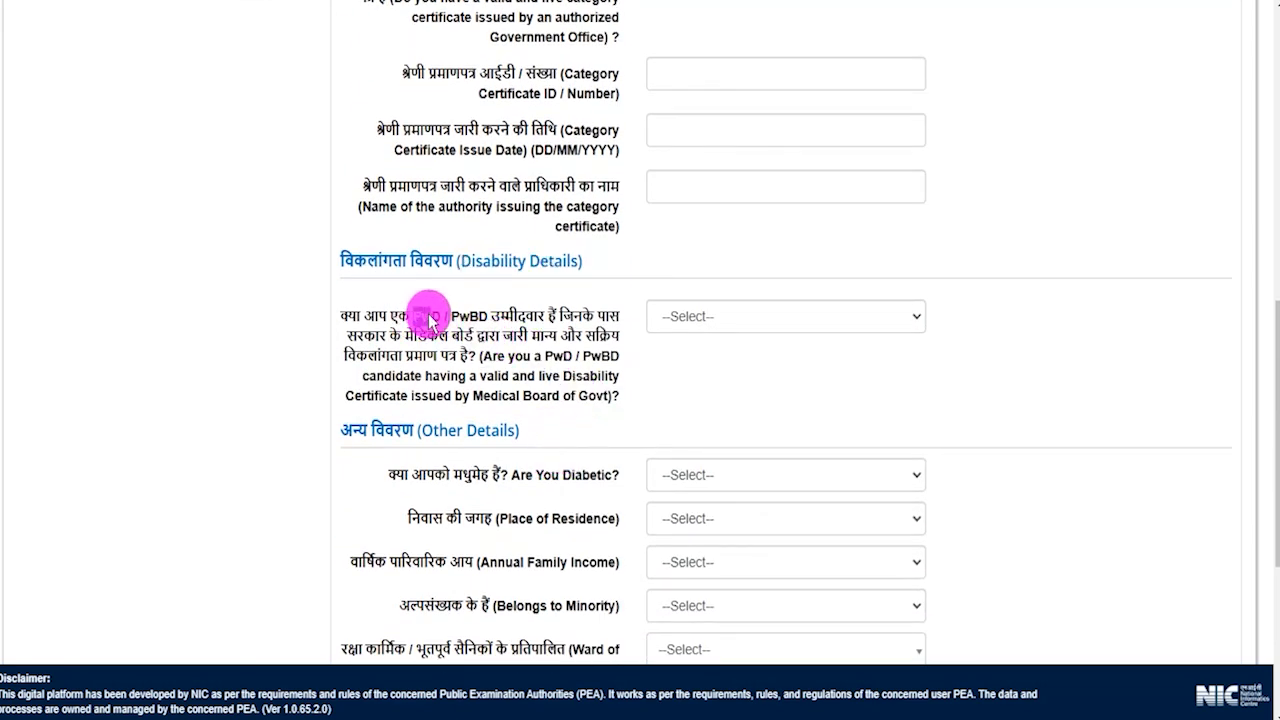
pyautogui.moveTo(451, 316); pyautogui.dragTo(485, 320)
pyautogui.click(670, 316)
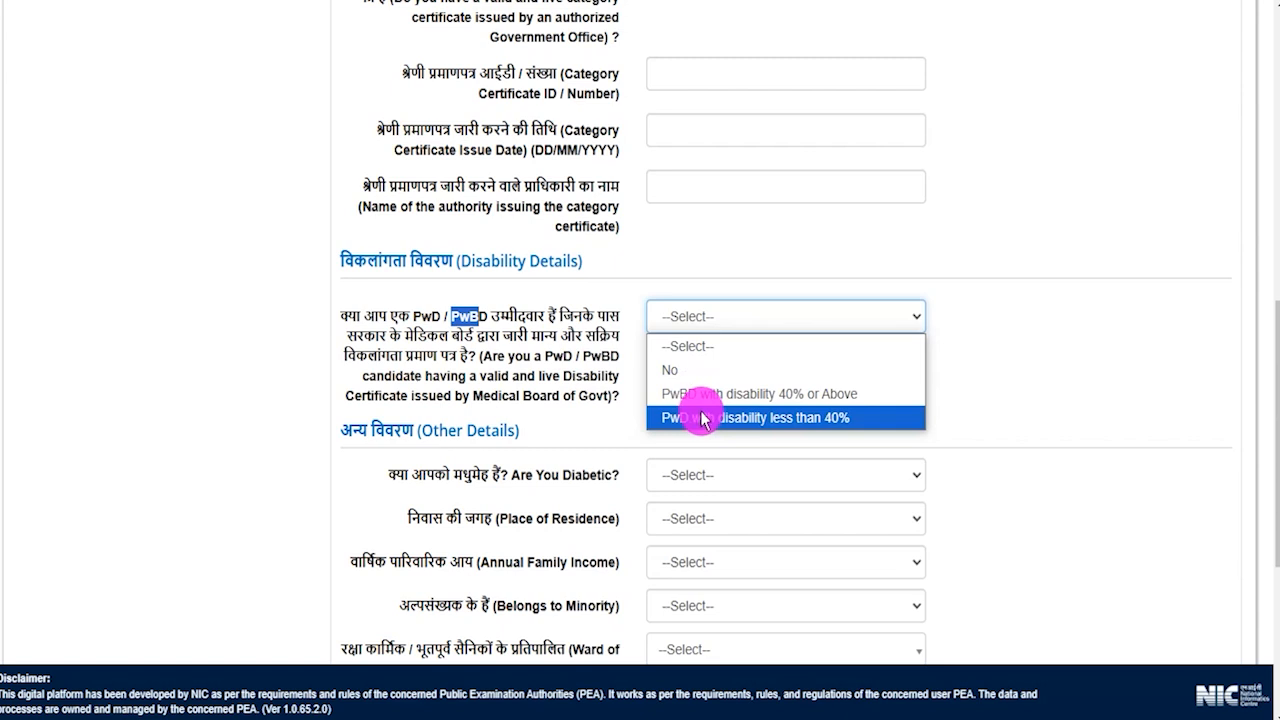
pyautogui.click(762, 394)
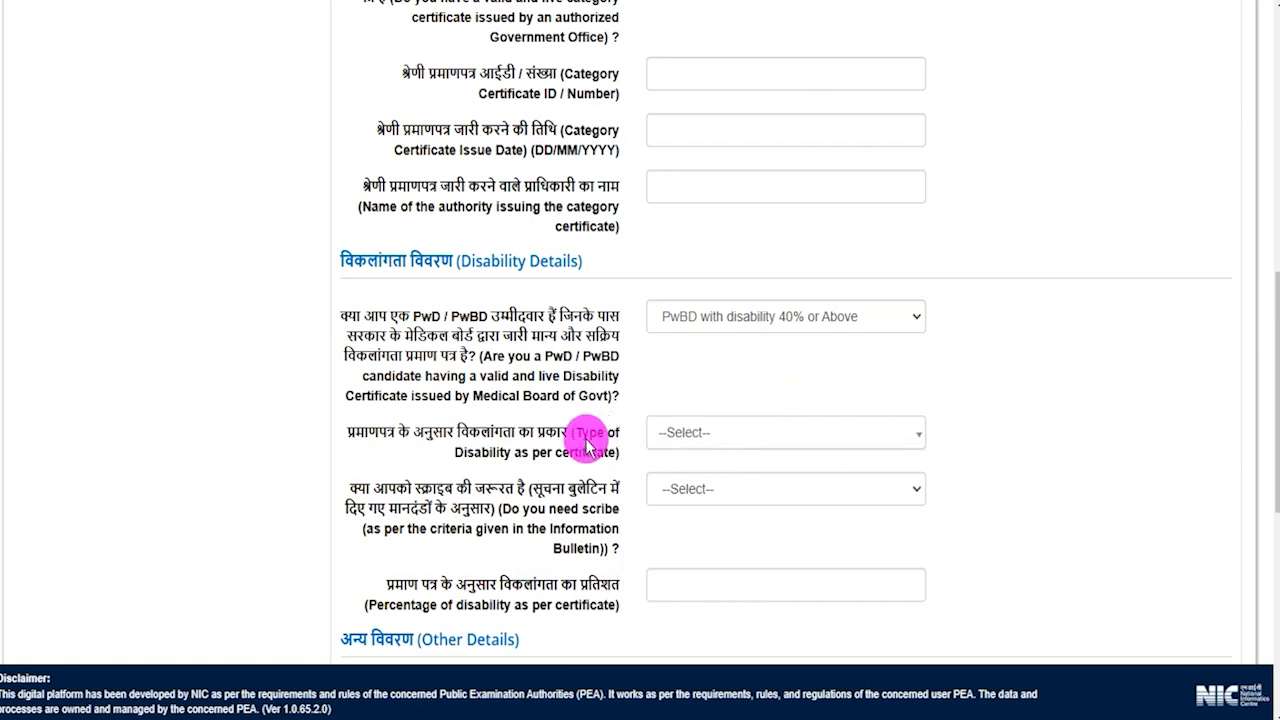
# Examine the disability type, scribe and disability percentage fields, and set the PwD / PwBD question to No
pyautogui.moveTo(494, 432); pyautogui.dragTo(545, 436)
pyautogui.moveTo(476, 488); pyautogui.dragTo(550, 516)
pyautogui.moveTo(537, 582); pyautogui.dragTo(570, 590)
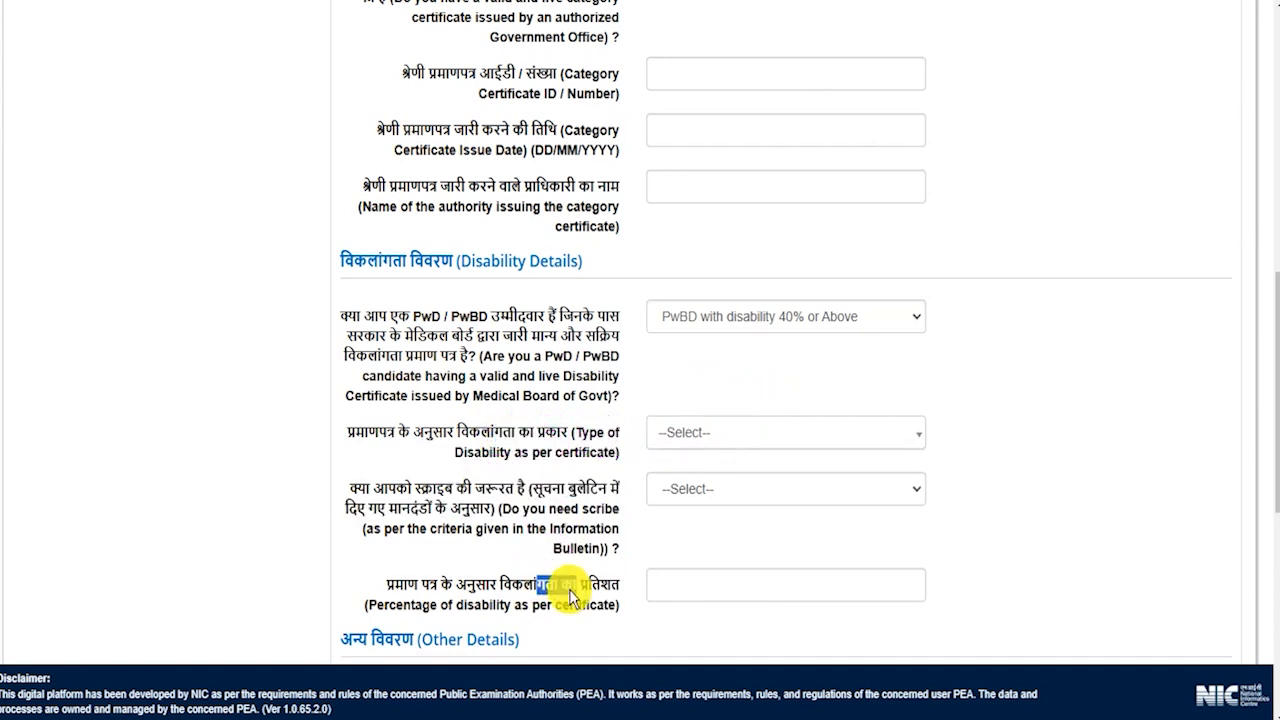
pyautogui.click(695, 319)
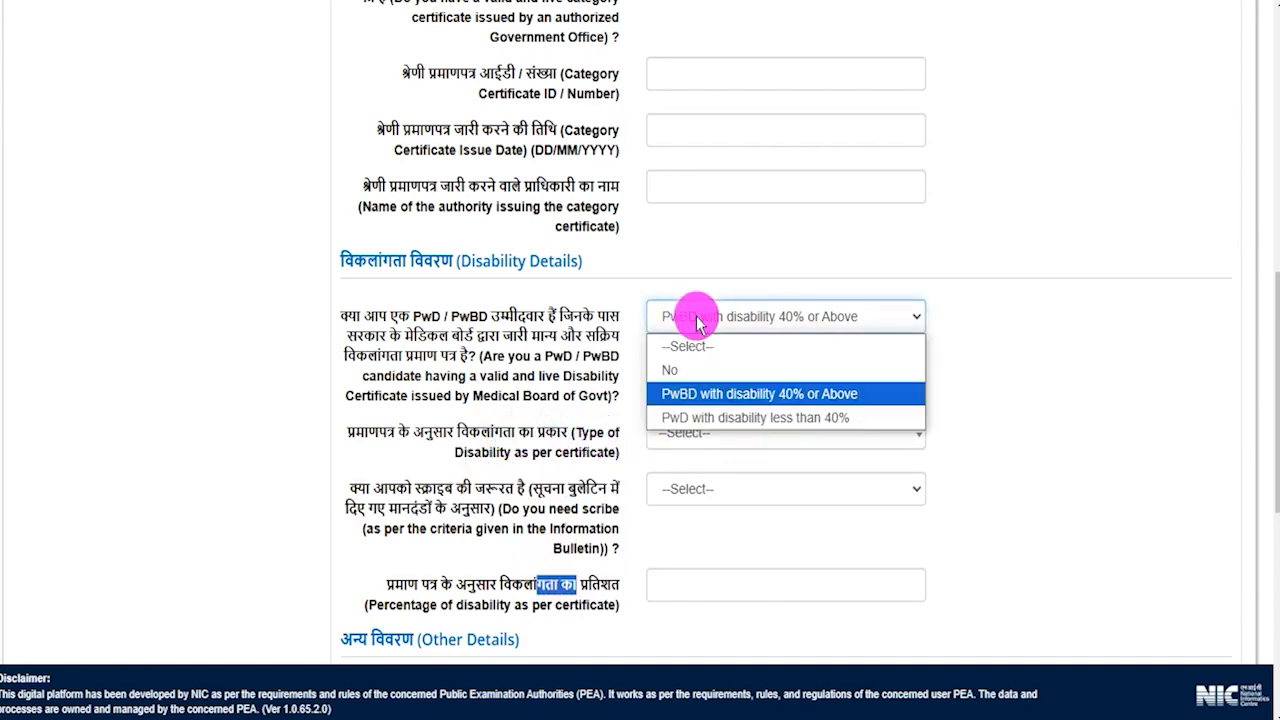
pyautogui.click(678, 369)
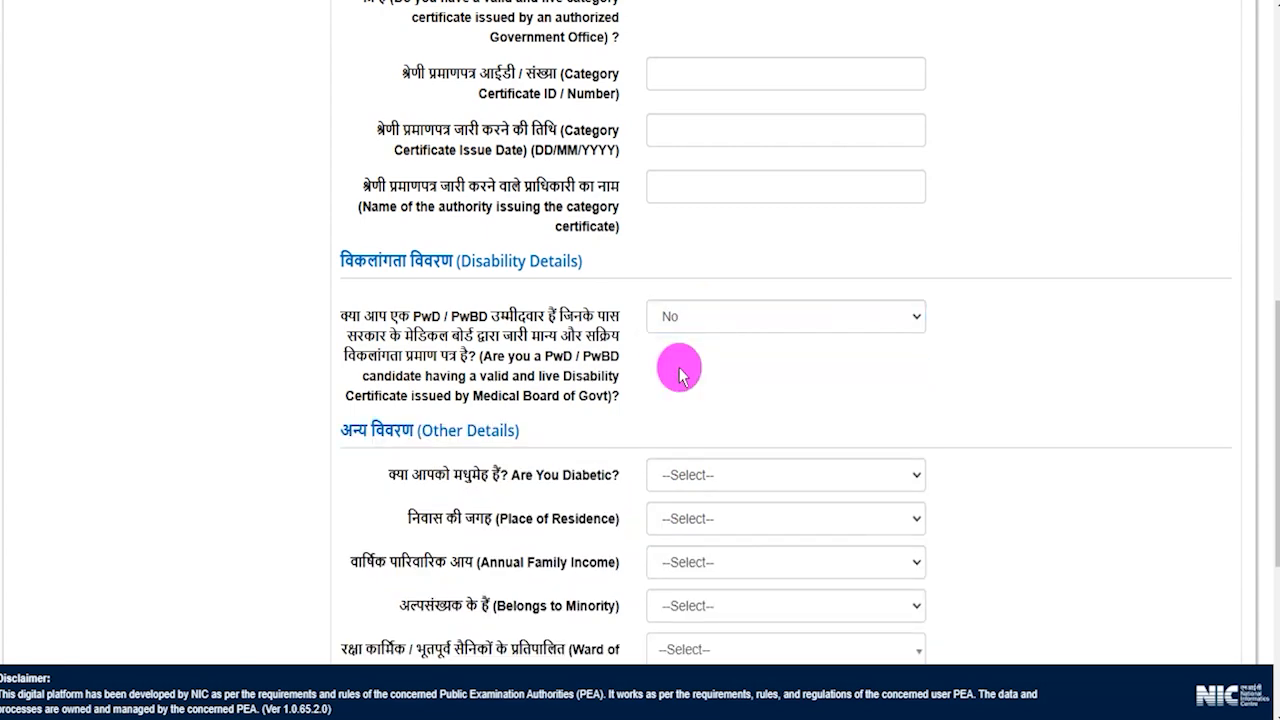
# Answer the Are You Diabetic question under Other Details with No
pyautogui.scroll(-2, 680, 374)
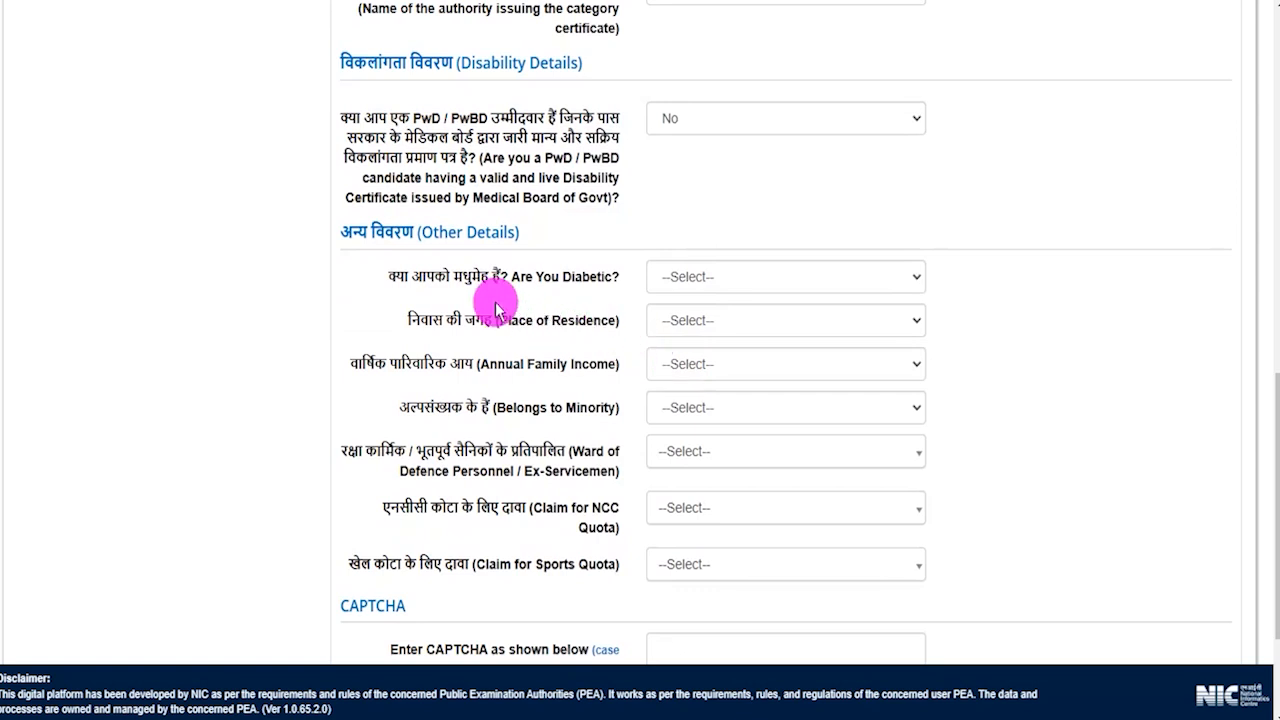
pyautogui.moveTo(534, 277); pyautogui.dragTo(697, 280)
pyautogui.click(697, 280)
pyautogui.click(686, 328)
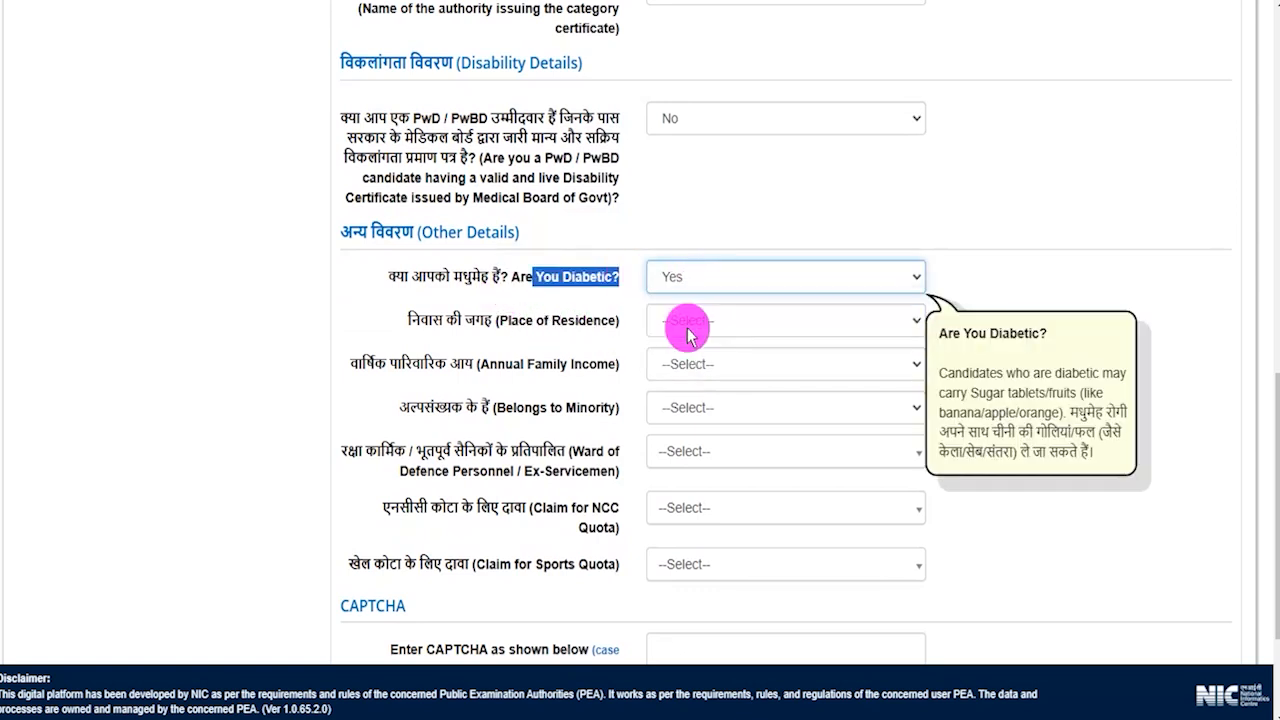
pyautogui.click(703, 280)
pyautogui.click(683, 354)
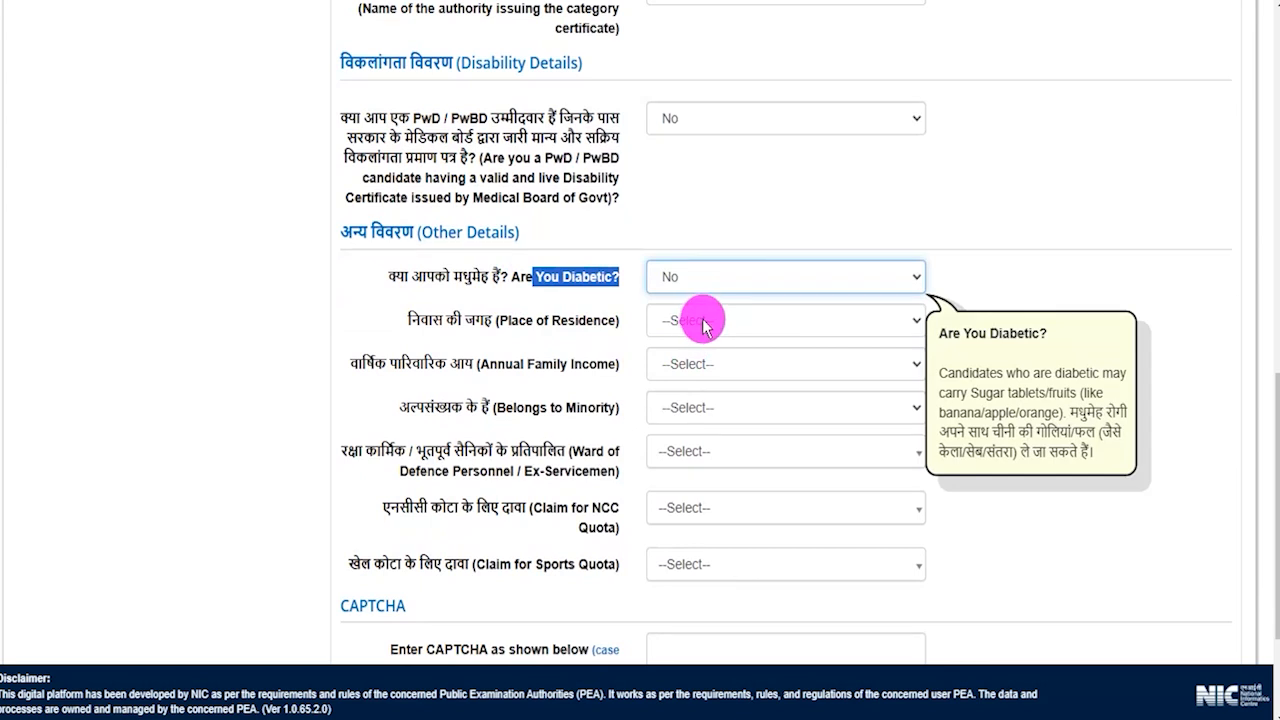
pyautogui.click(705, 327)
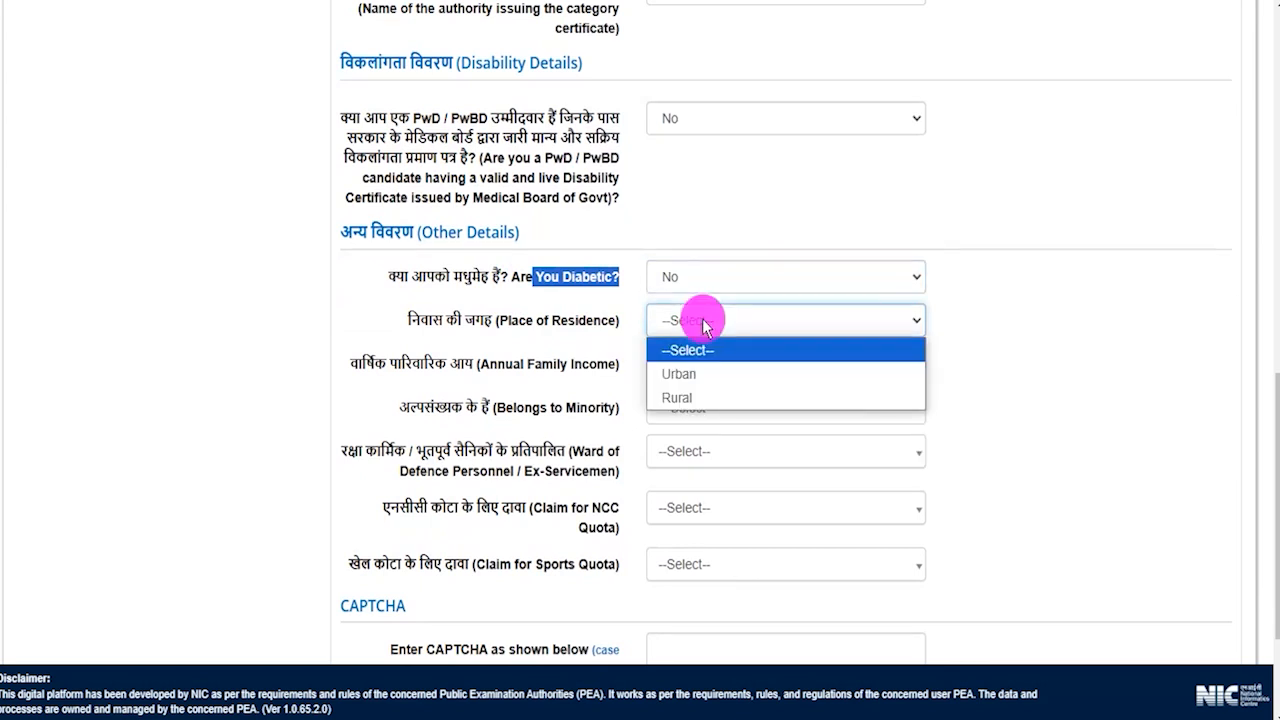
pyautogui.click(690, 374)
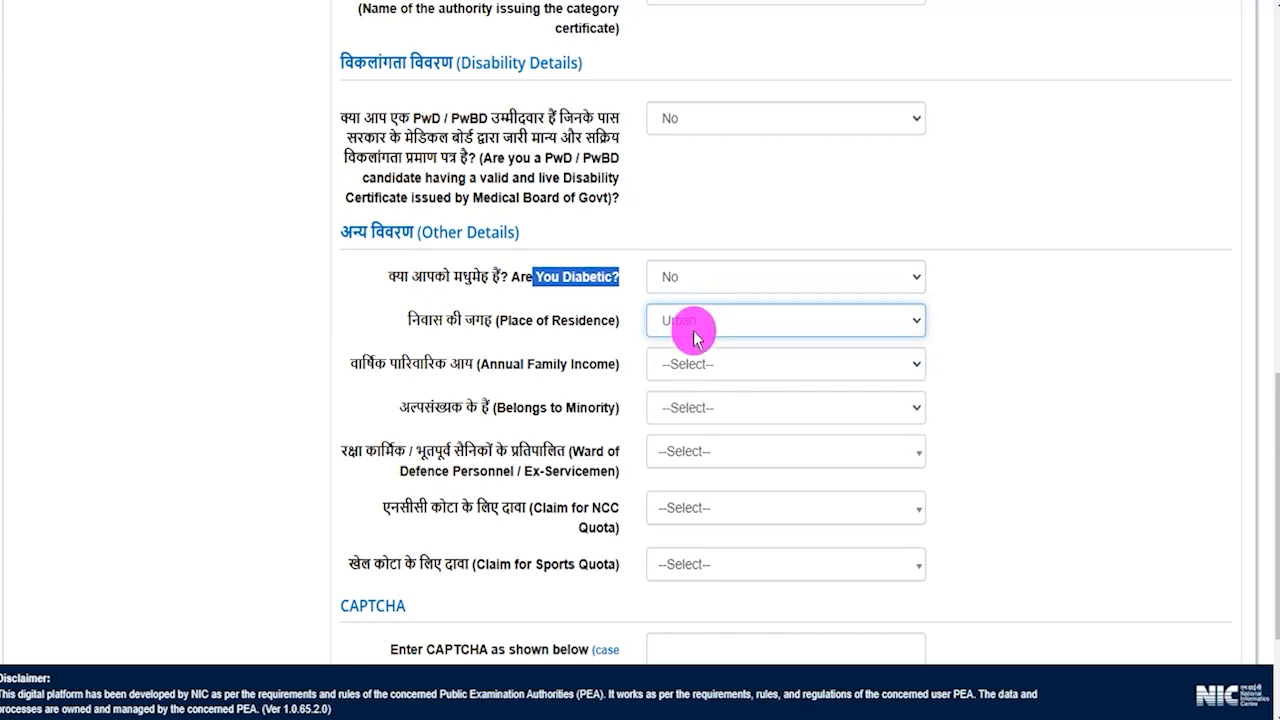
pyautogui.click(690, 364)
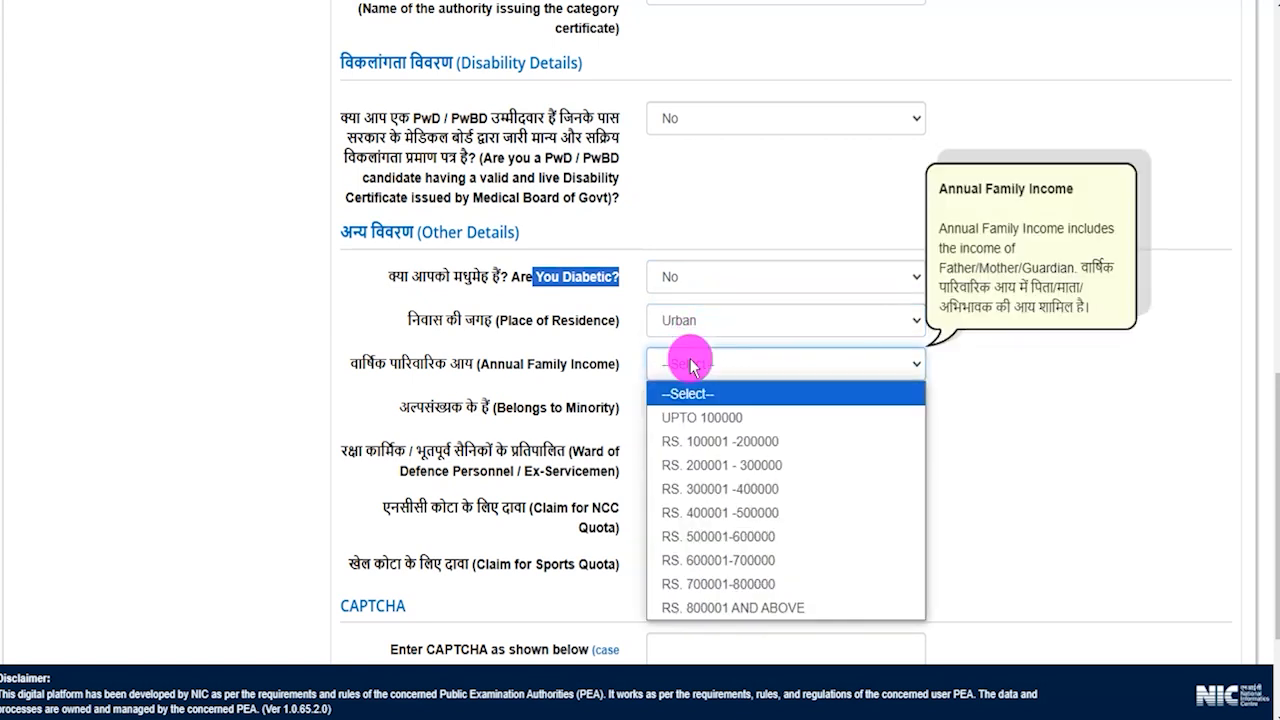
pyautogui.click(711, 517)
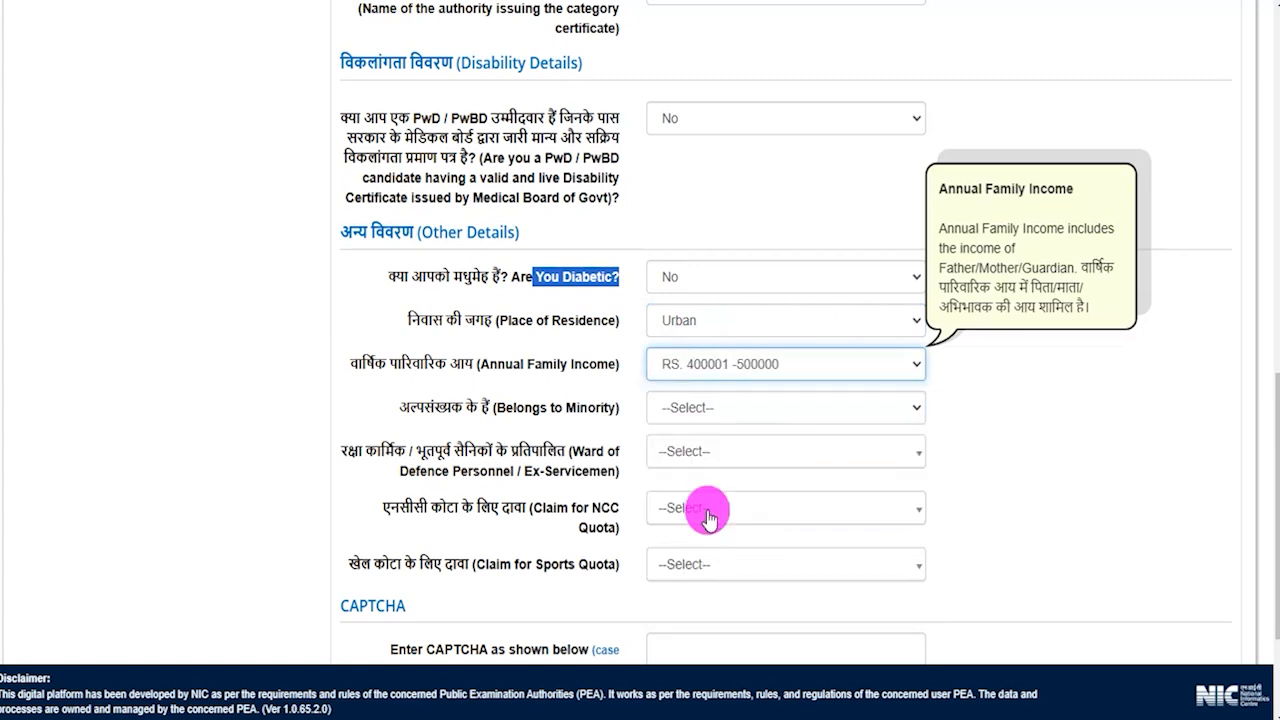
# Check which Religious Minority options a Yes answer offers, and set Belongs to Minority to No
pyautogui.click(700, 407)
pyautogui.click(688, 462)
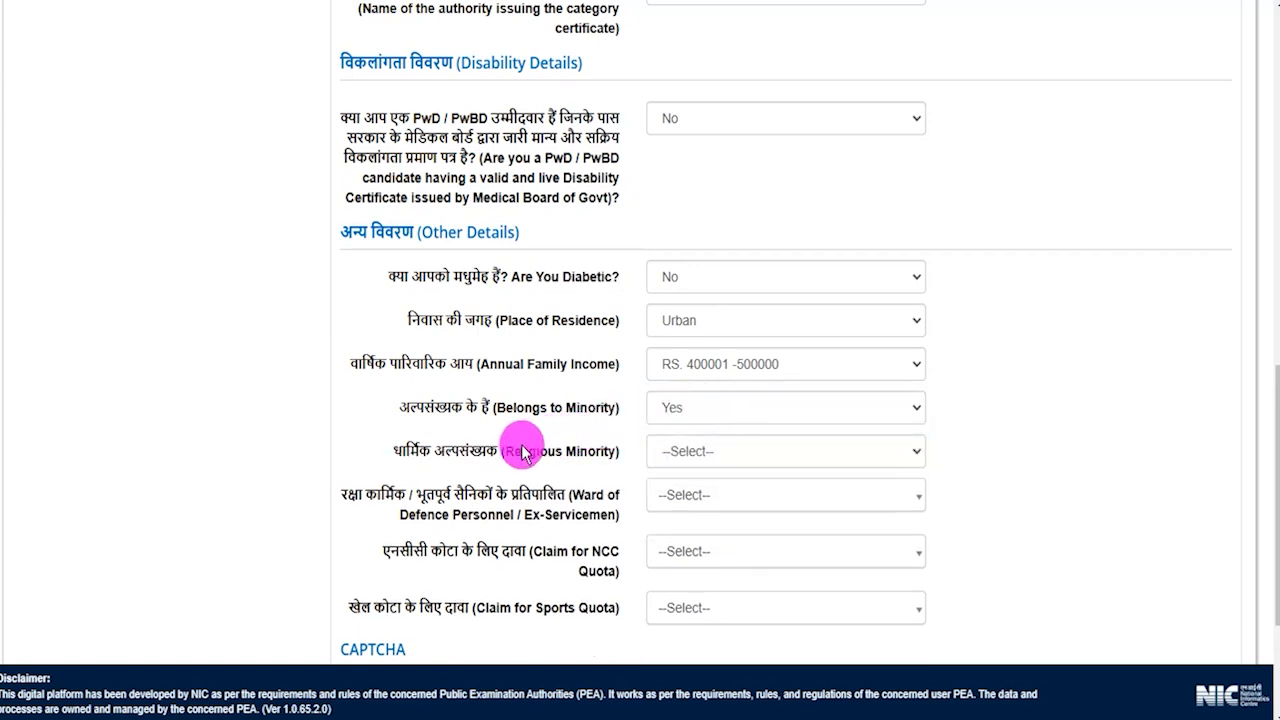
pyautogui.moveTo(520, 457); pyautogui.dragTo(651, 446)
pyautogui.click(688, 458)
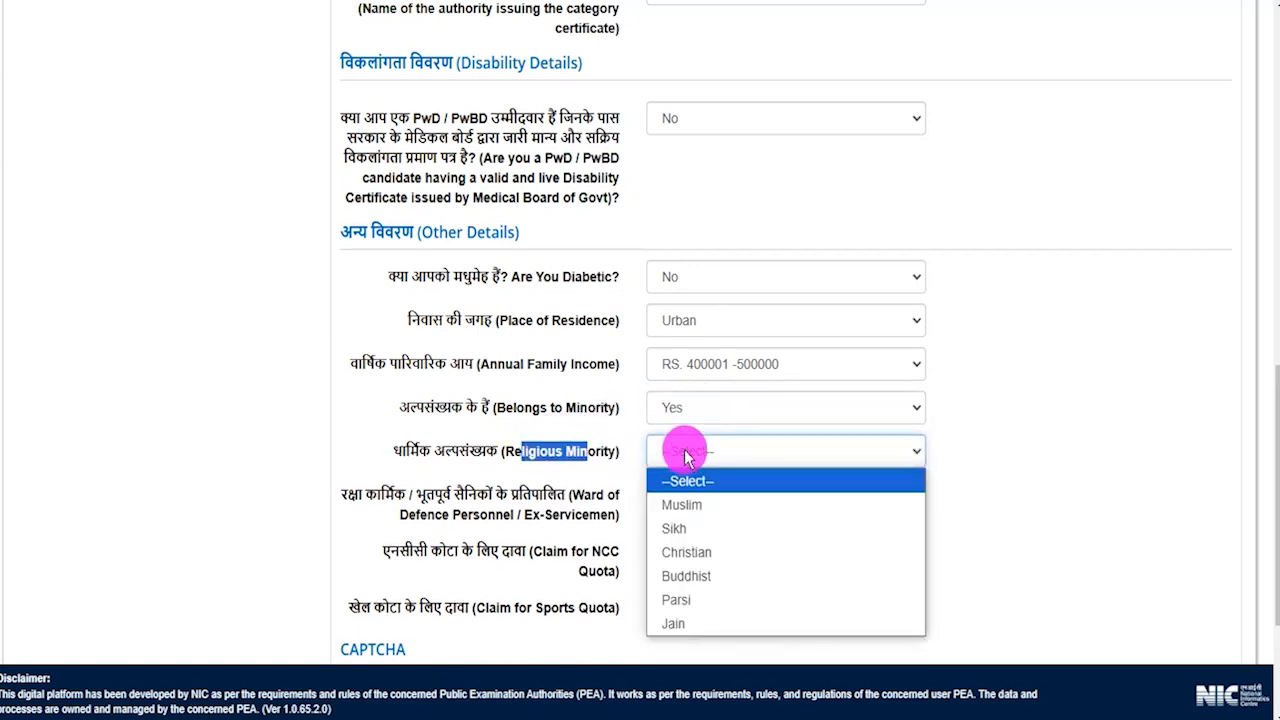
pyautogui.click(676, 407)
pyautogui.click(676, 482)
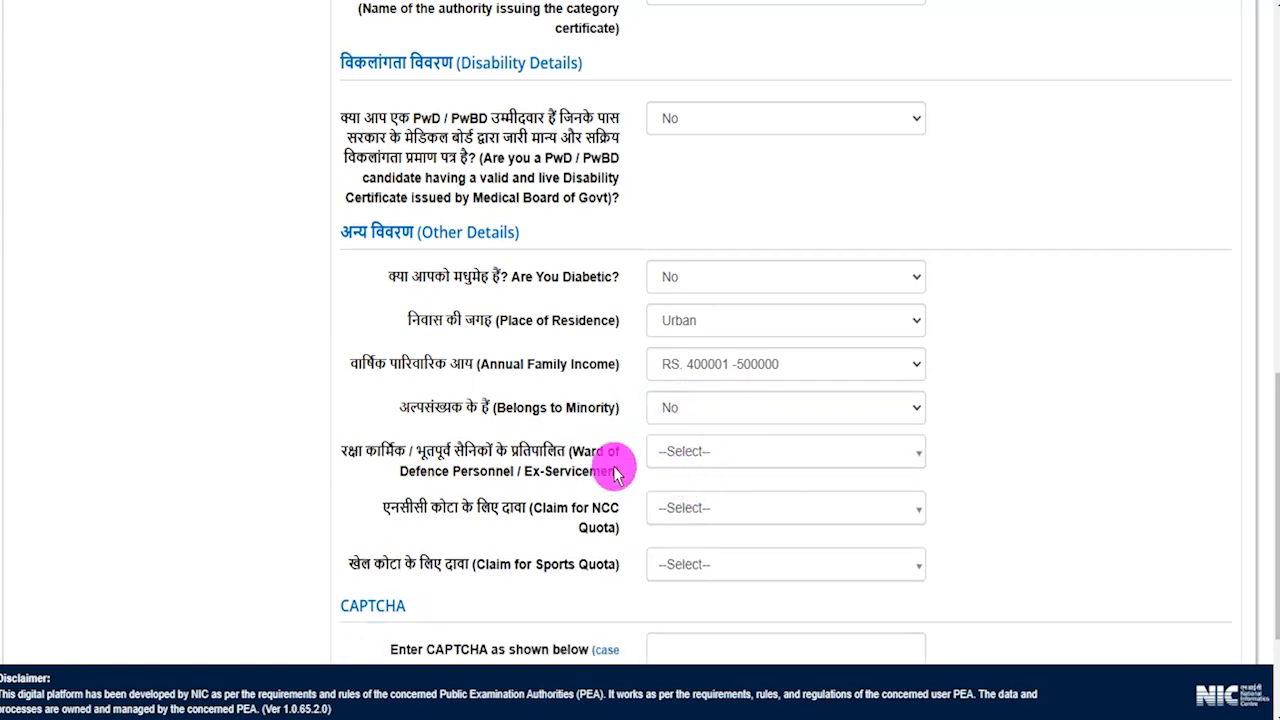
# Highlight the Ward of Defence Personnel / Ex-Servicemen question and set its answer to No
pyautogui.moveTo(363, 451); pyautogui.dragTo(623, 449)
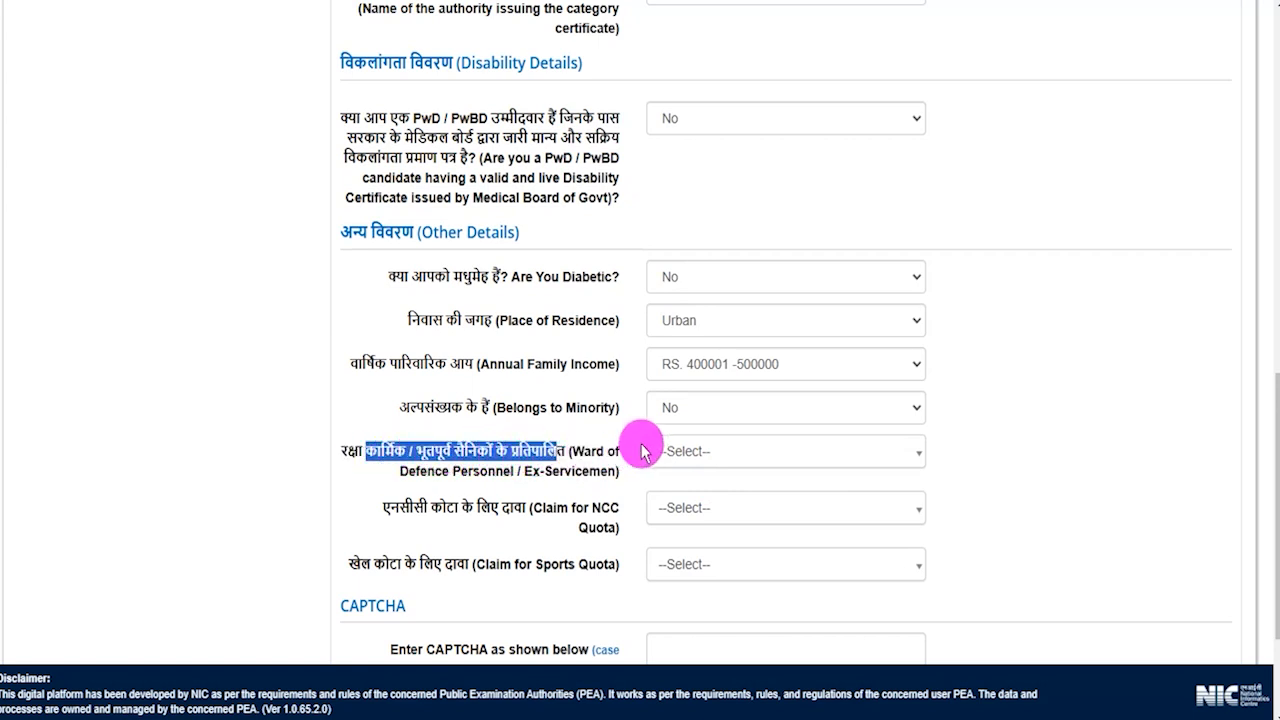
pyautogui.click(685, 455)
pyautogui.click(668, 540)
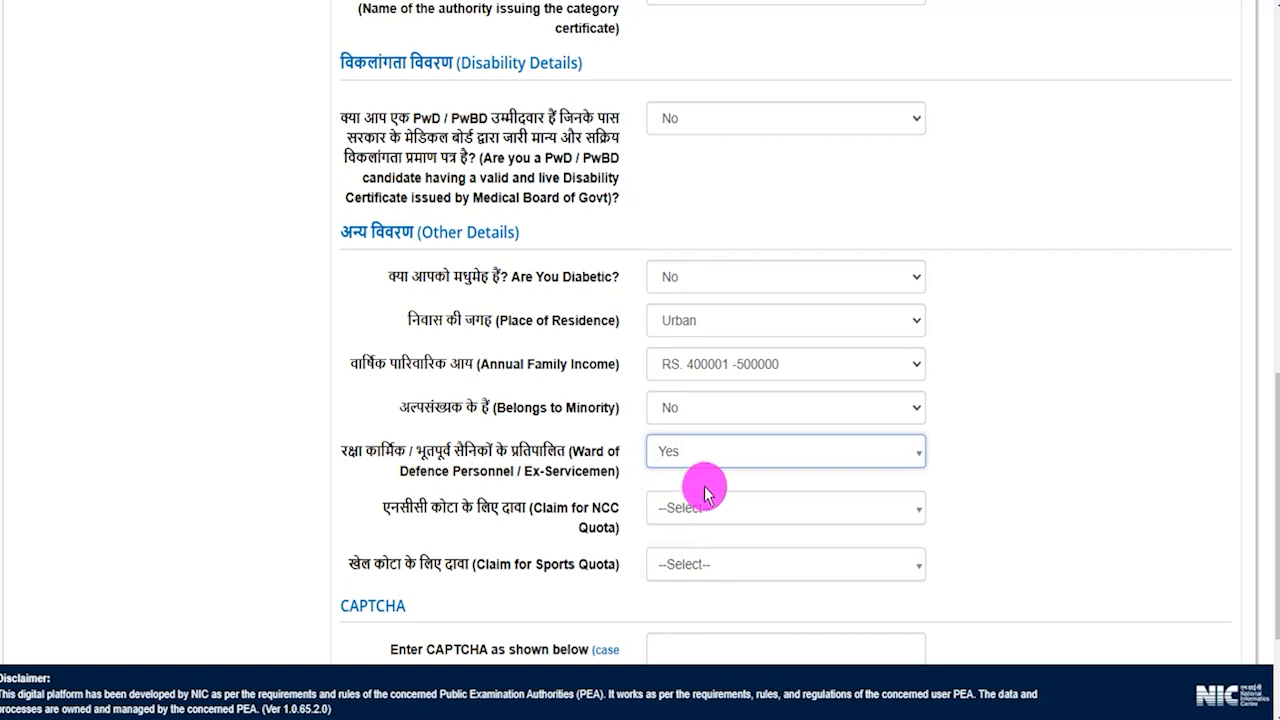
pyautogui.click(705, 455)
pyautogui.click(666, 566)
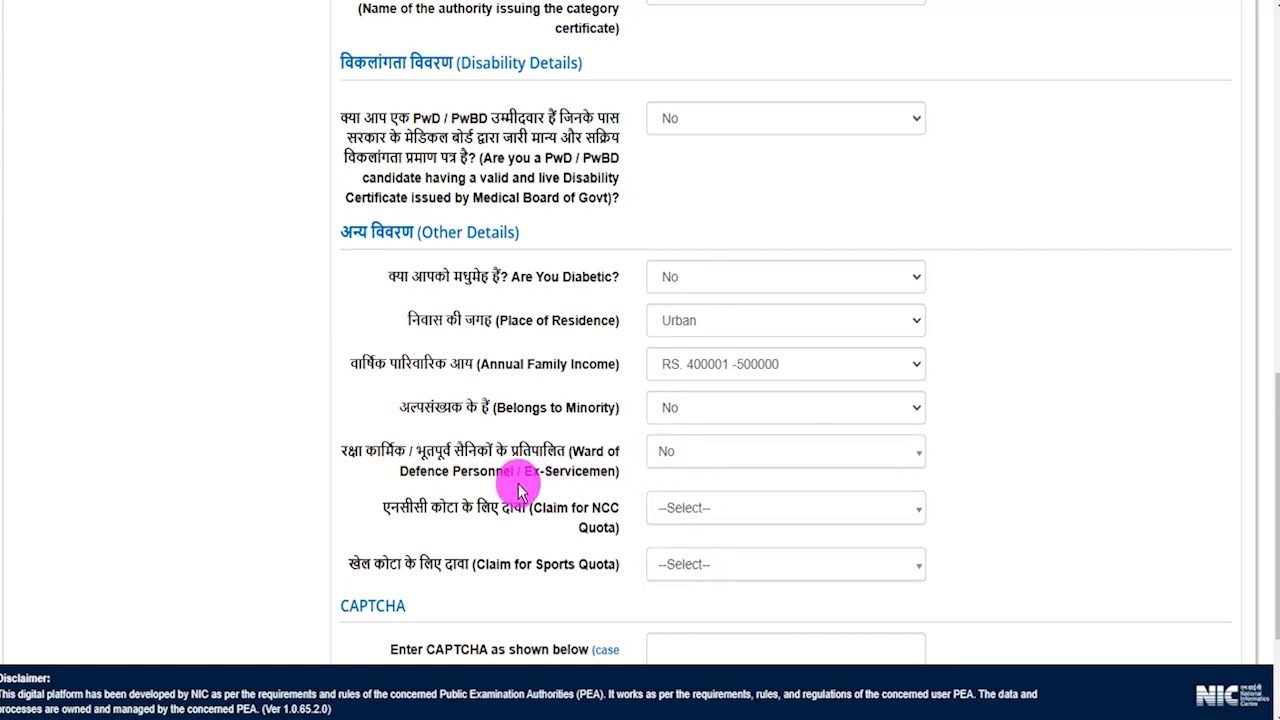
# Highlight the Claim for NCC Quota question and set its answer to No
pyautogui.moveTo(539, 509); pyautogui.dragTo(612, 520)
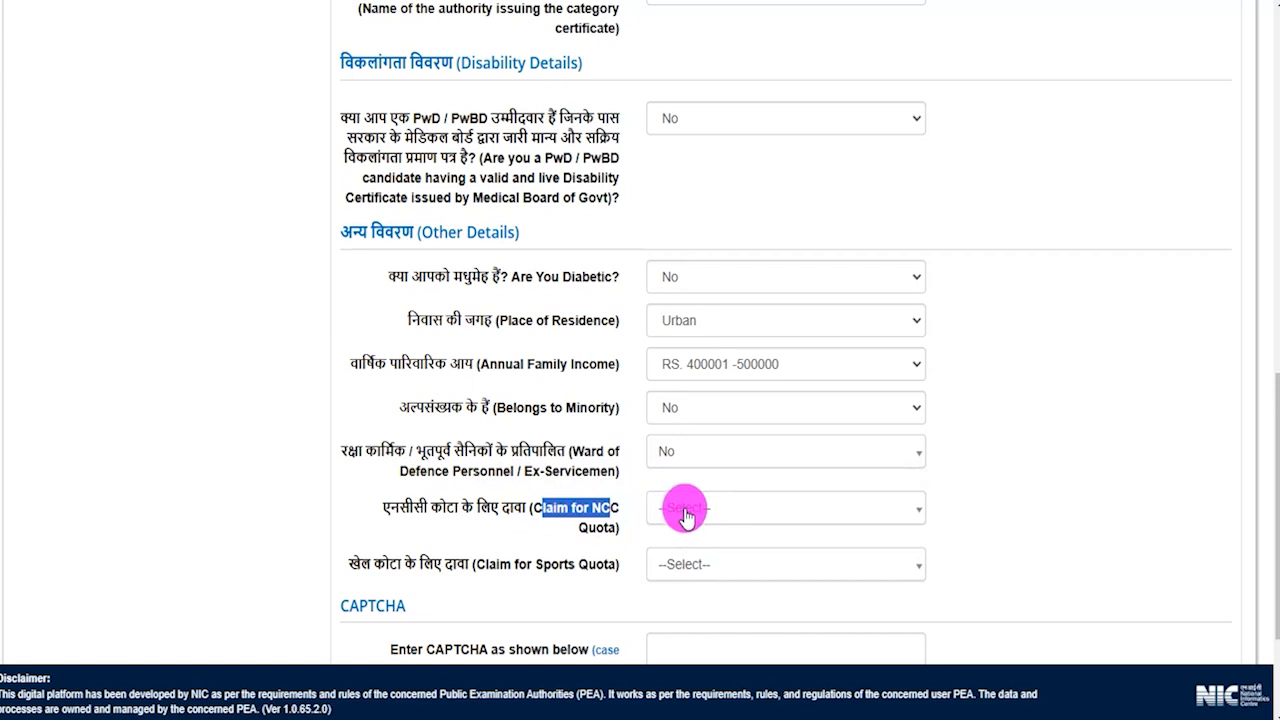
pyautogui.click(686, 512)
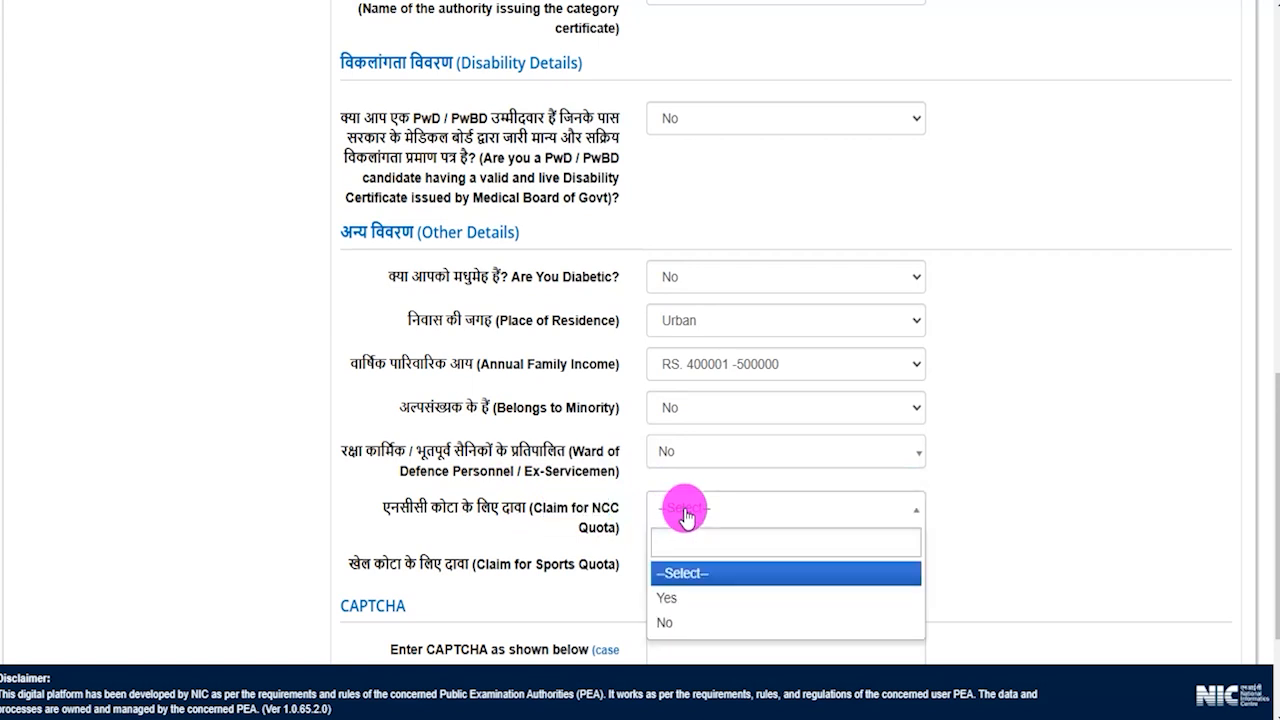
pyautogui.click(688, 599)
pyautogui.click(686, 509)
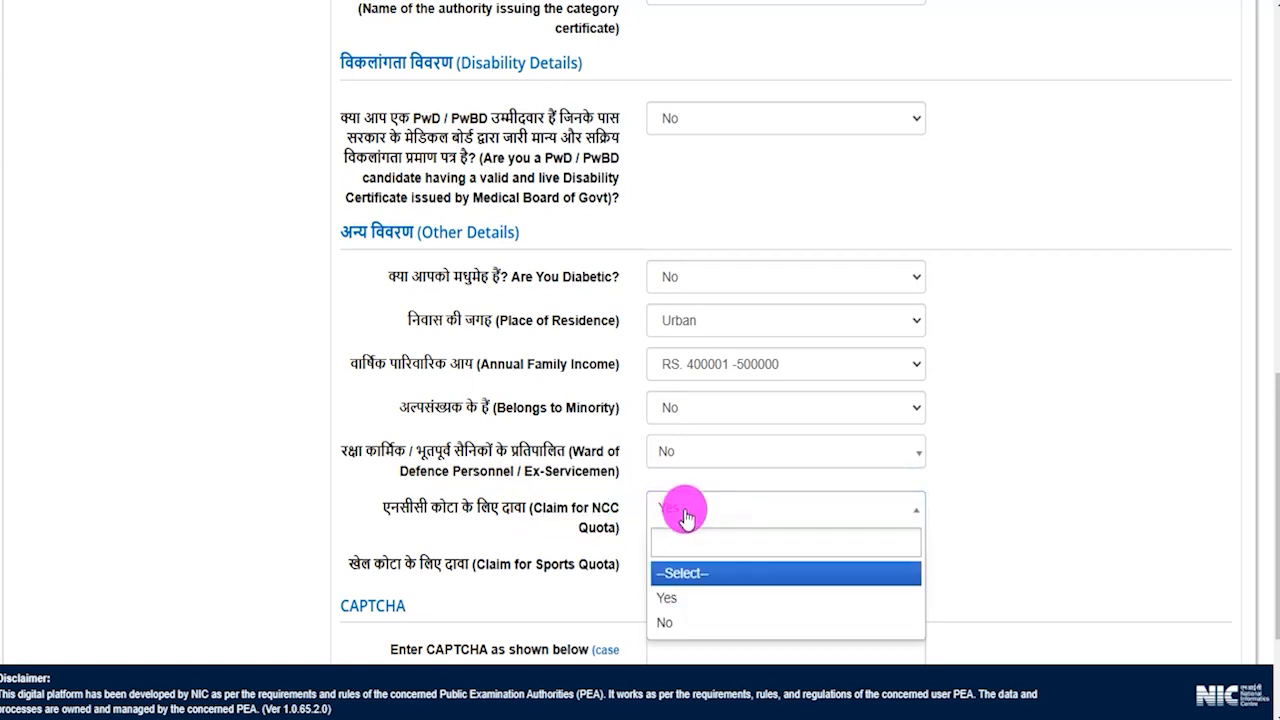
pyautogui.click(669, 624)
# Highlight the Claim for Sports Quota question and set its answer to No
pyautogui.scroll(-2, 700, 585)
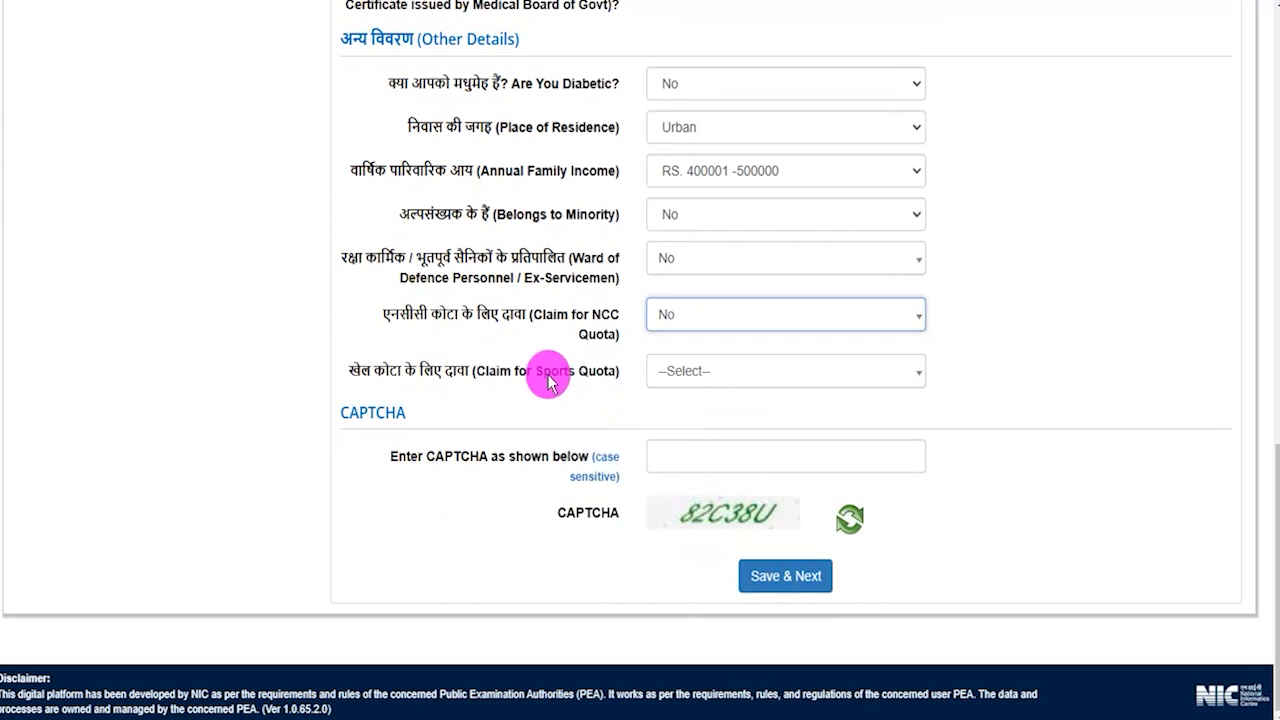
pyautogui.moveTo(500, 366); pyautogui.dragTo(603, 376)
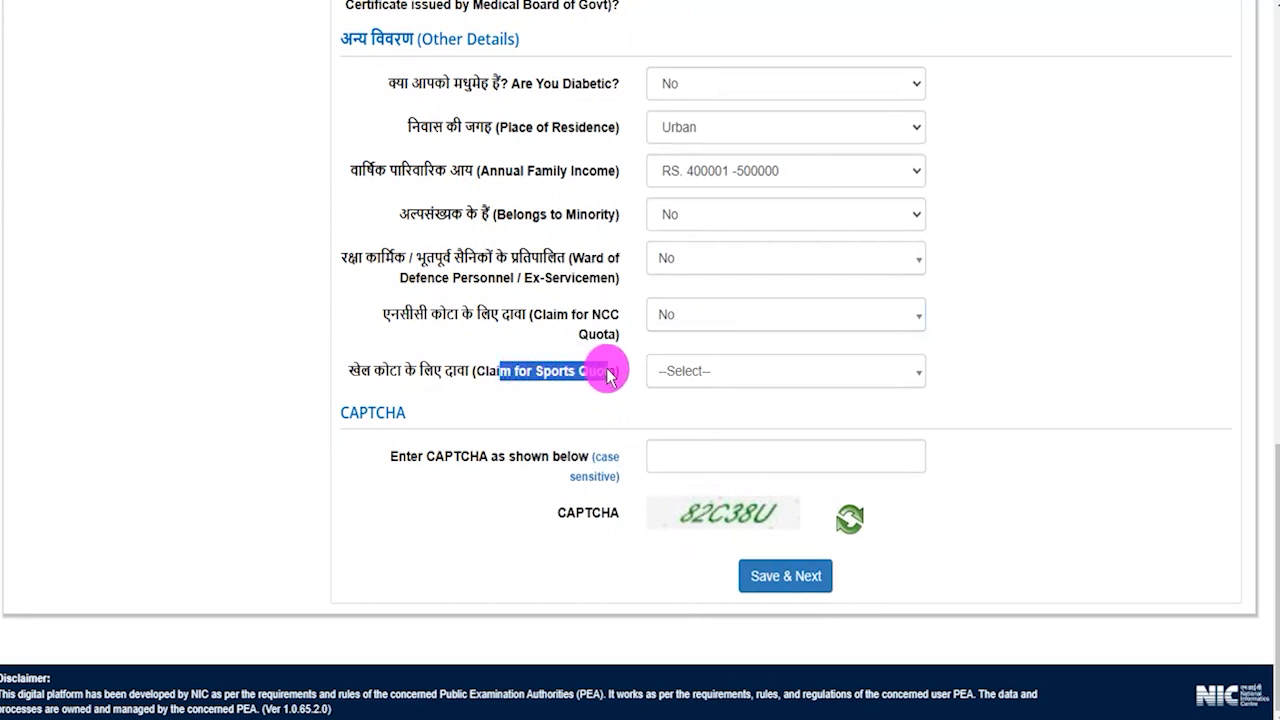
pyautogui.click(722, 378)
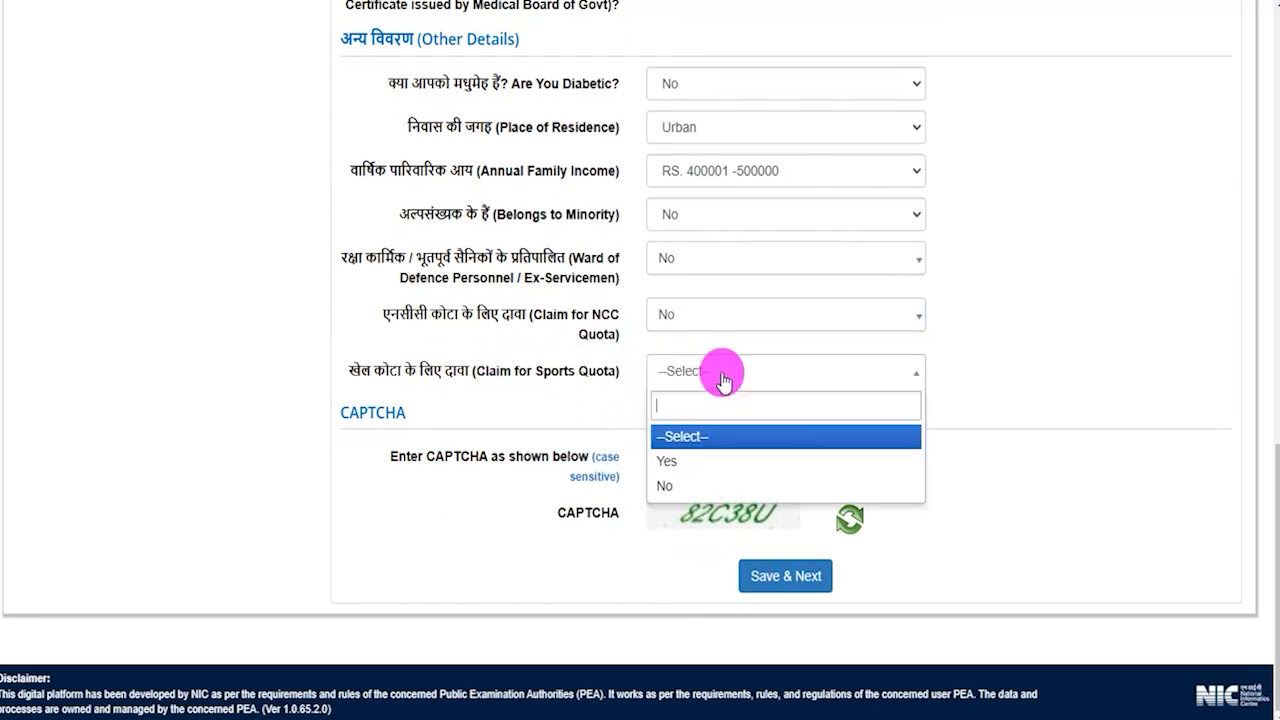
pyautogui.click(686, 456)
pyautogui.click(710, 377)
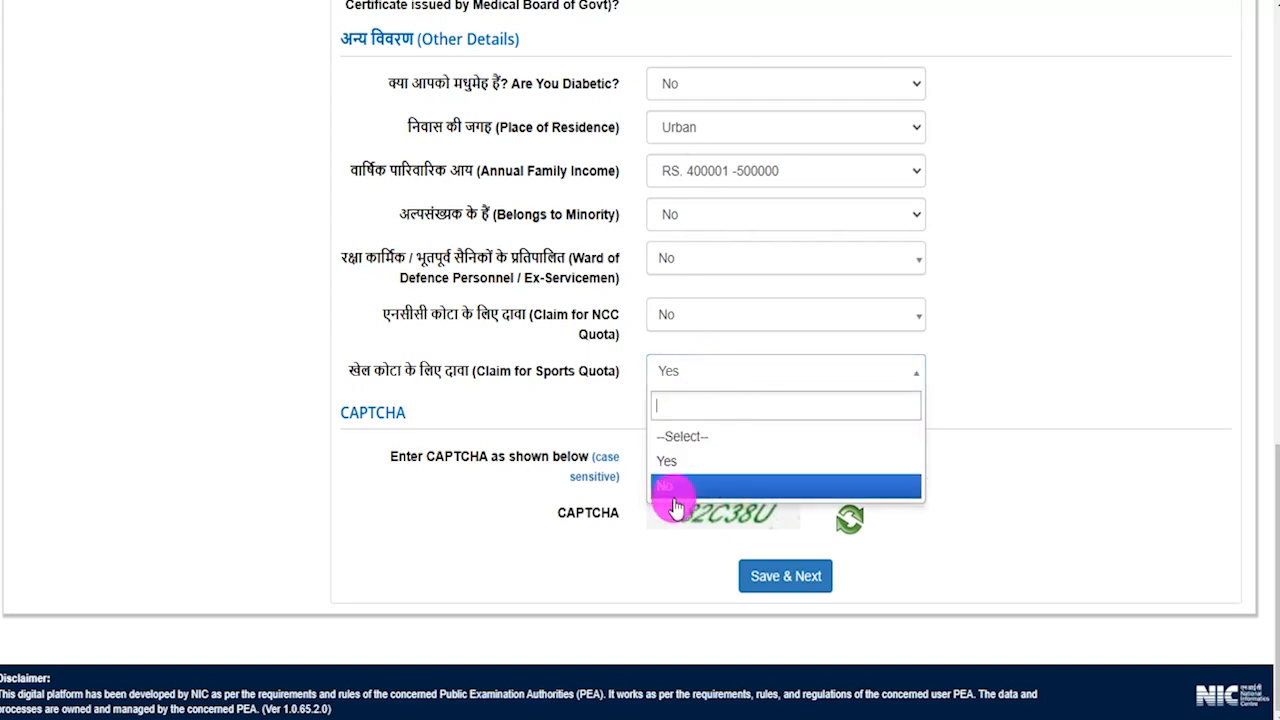
pyautogui.click(672, 488)
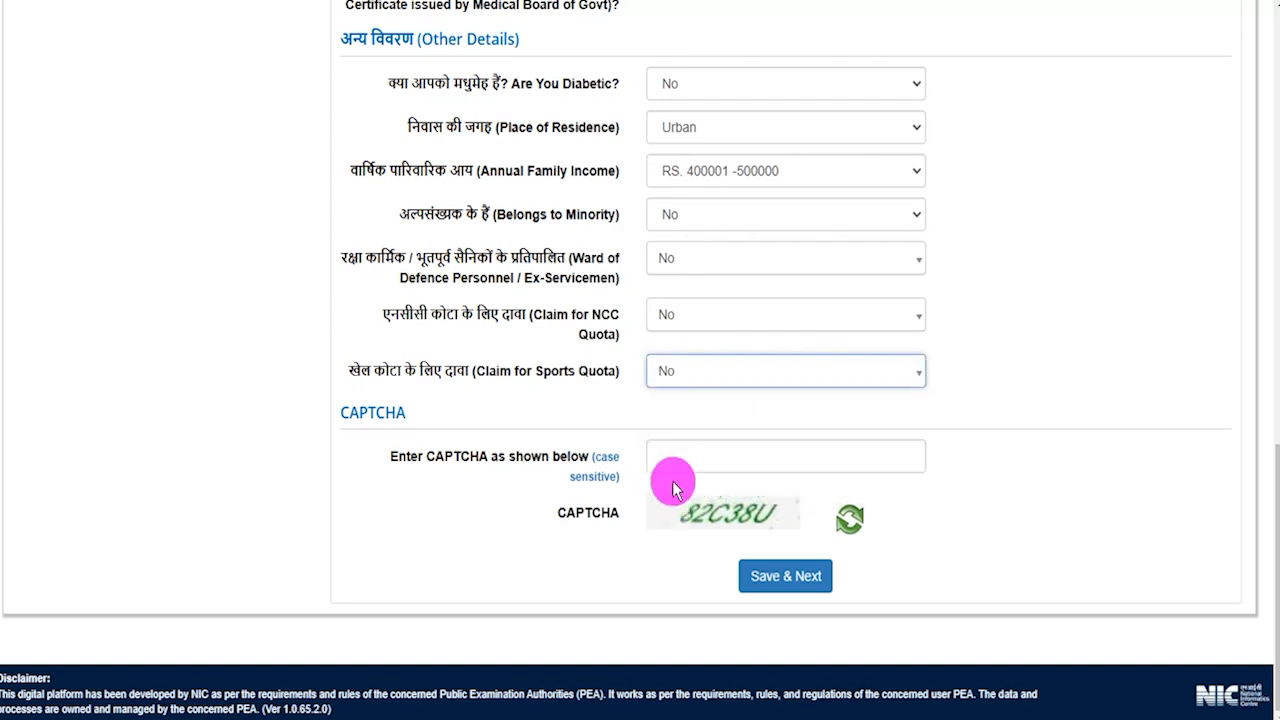
# Fill in the CAPTCHA and save the personal details to continue to the Identity Details form
pyautogui.moveTo(429, 456); pyautogui.dragTo(505, 456)
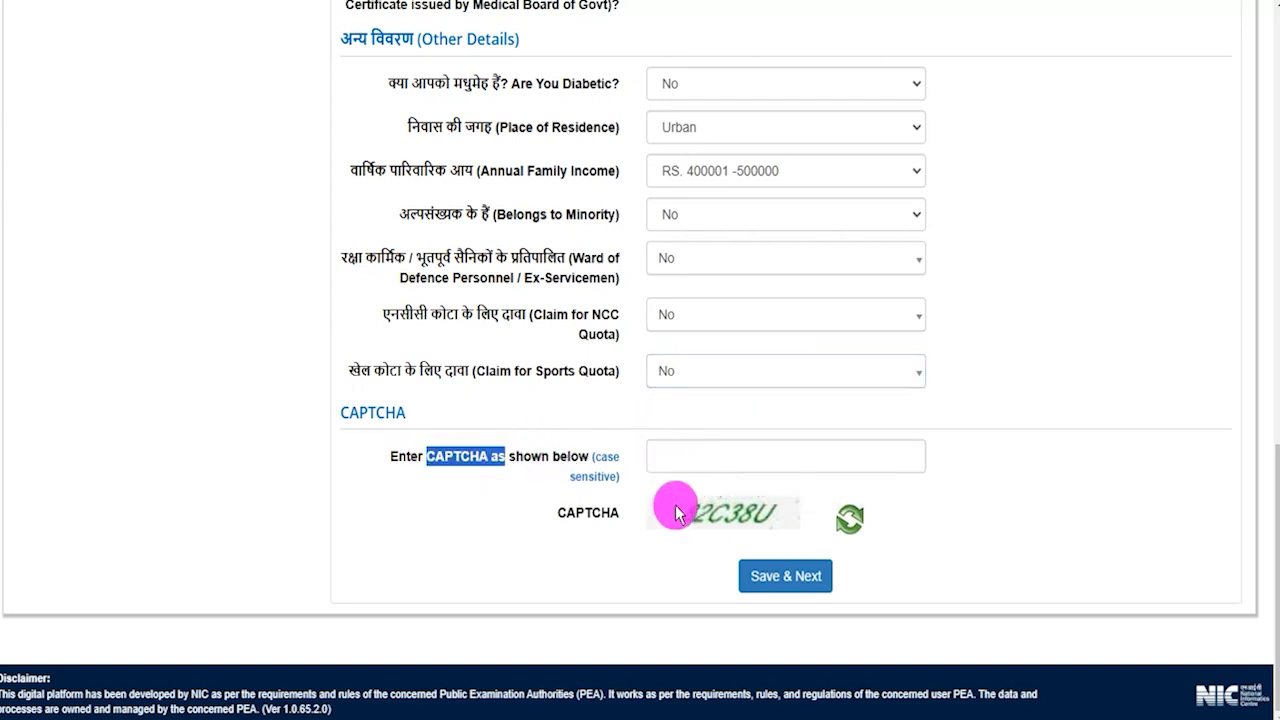
pyautogui.click(706, 455)
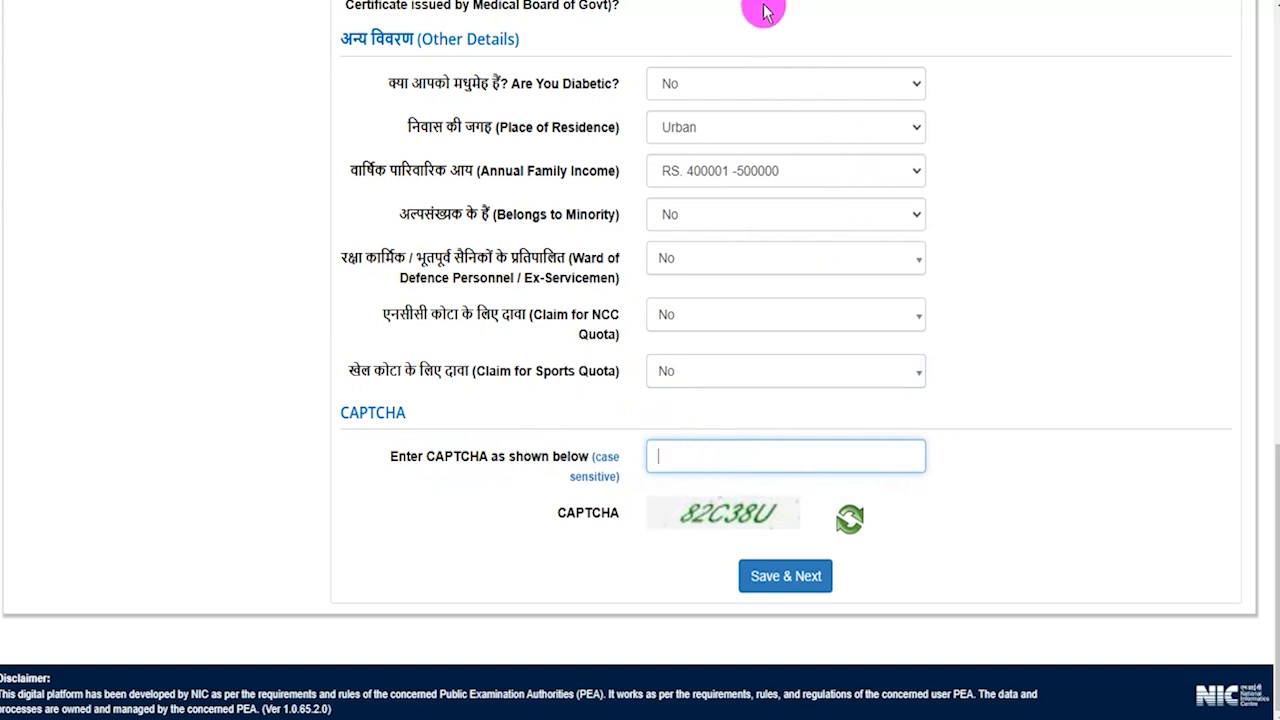
pyautogui.click(719, 6)
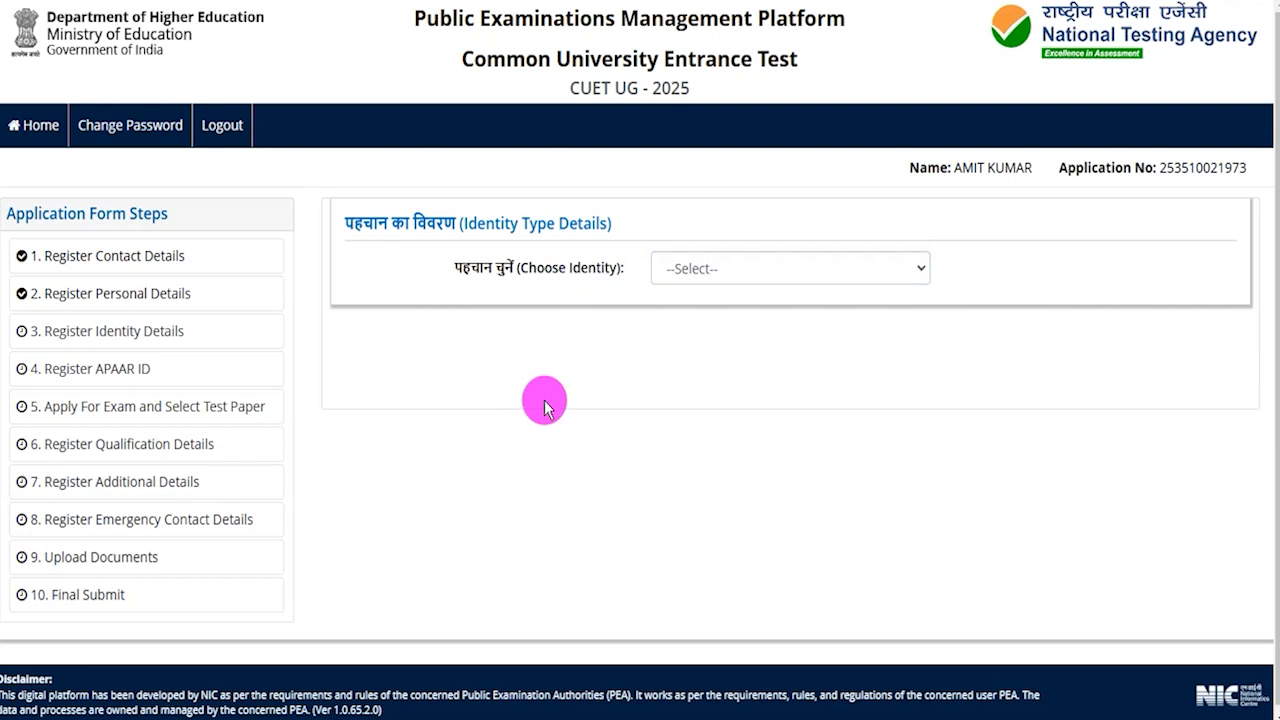
# Choose Aadhaar as the identity type and accept the consent to share the Aadhaar Number
pyautogui.click(690, 275)
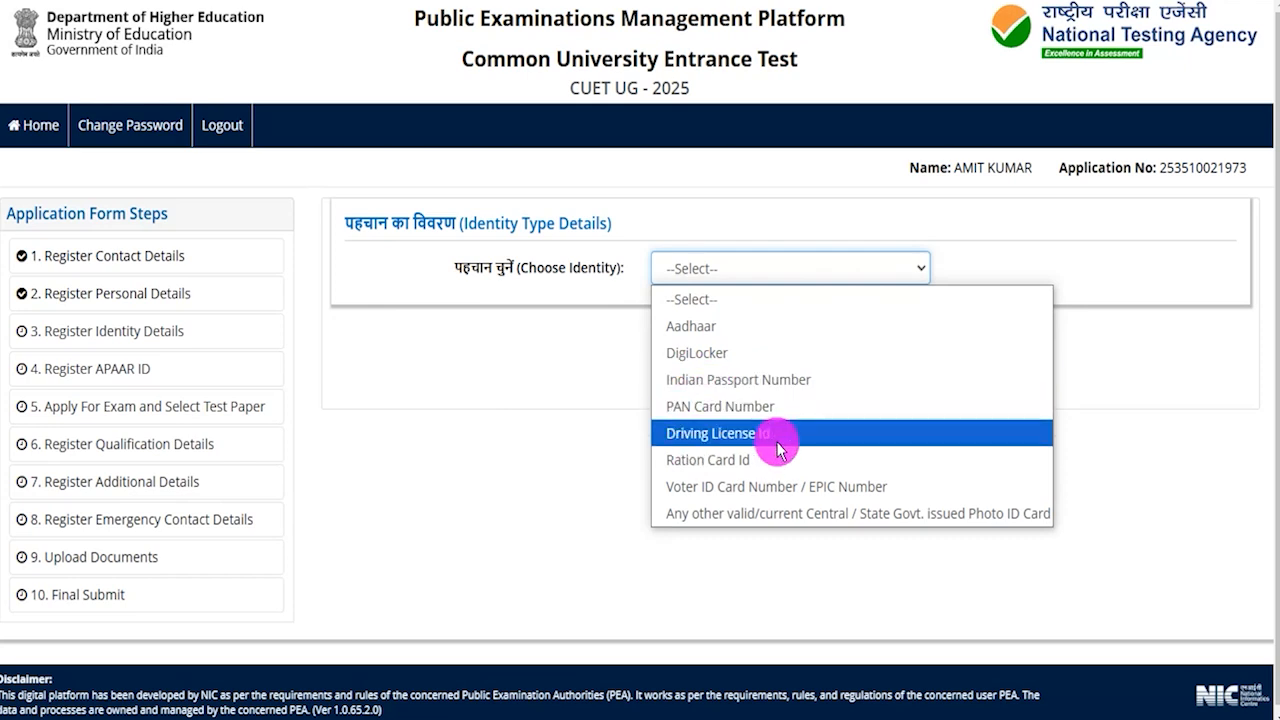
pyautogui.click(706, 326)
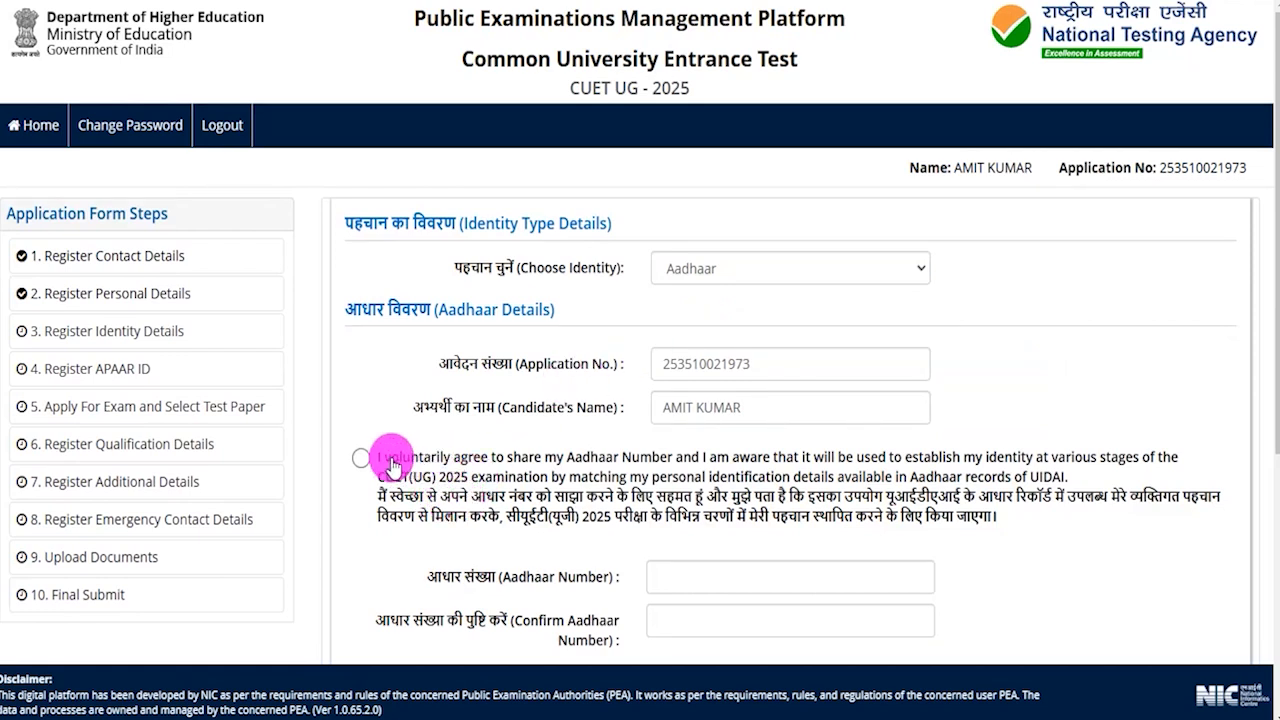
pyautogui.click(361, 460)
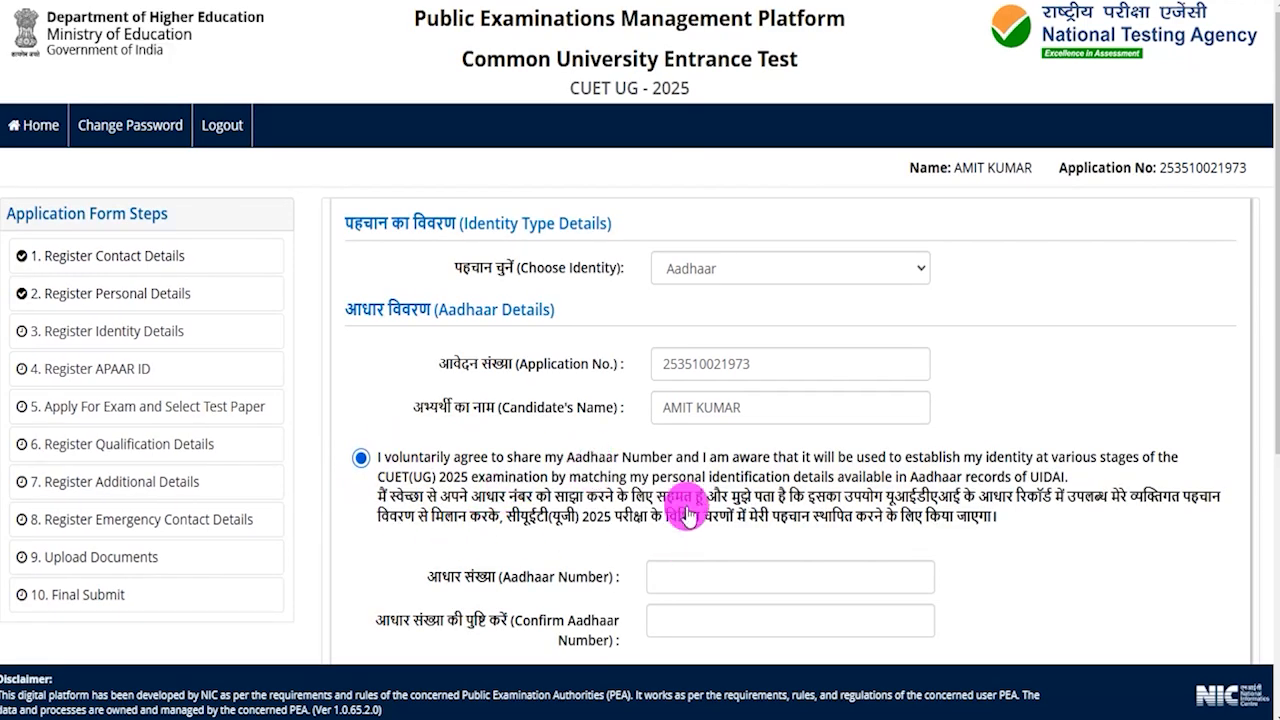
pyautogui.scroll(-2, 686, 505)
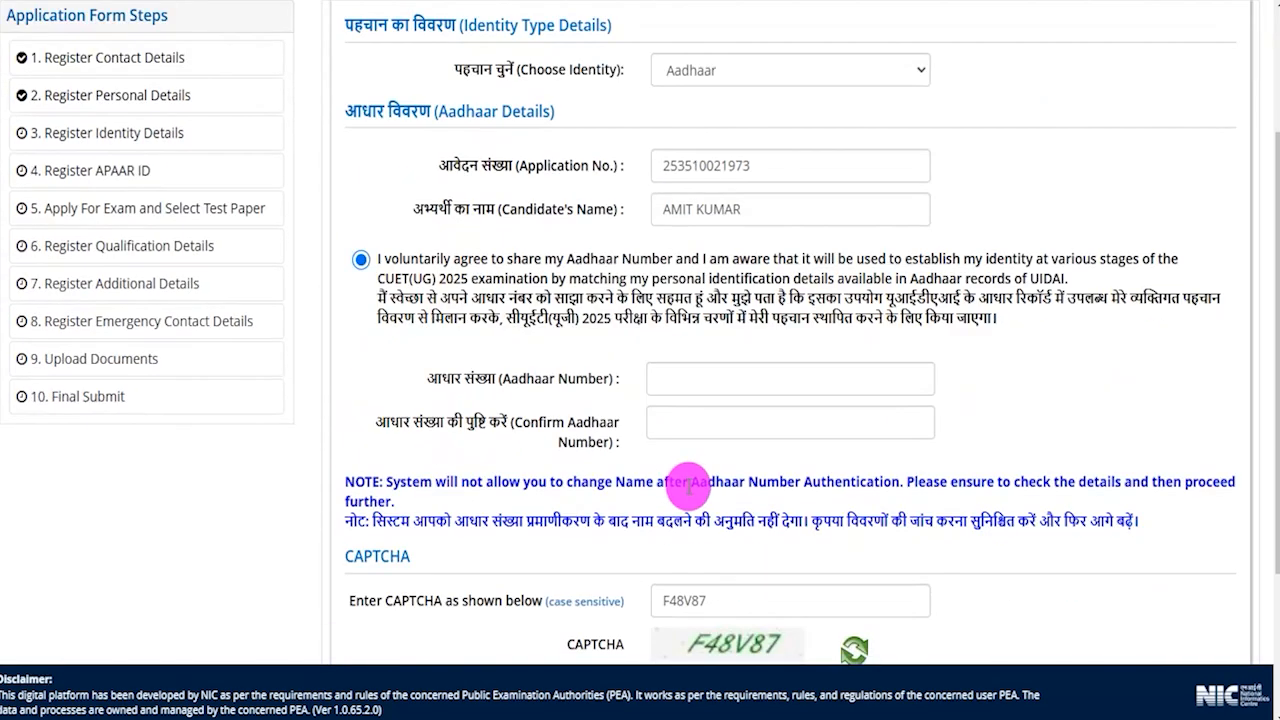
# Enter and confirm the Aadhaar Number, fill in the CAPTCHA and submit the identity details
pyautogui.click(697, 379)
pyautogui.click(685, 427)
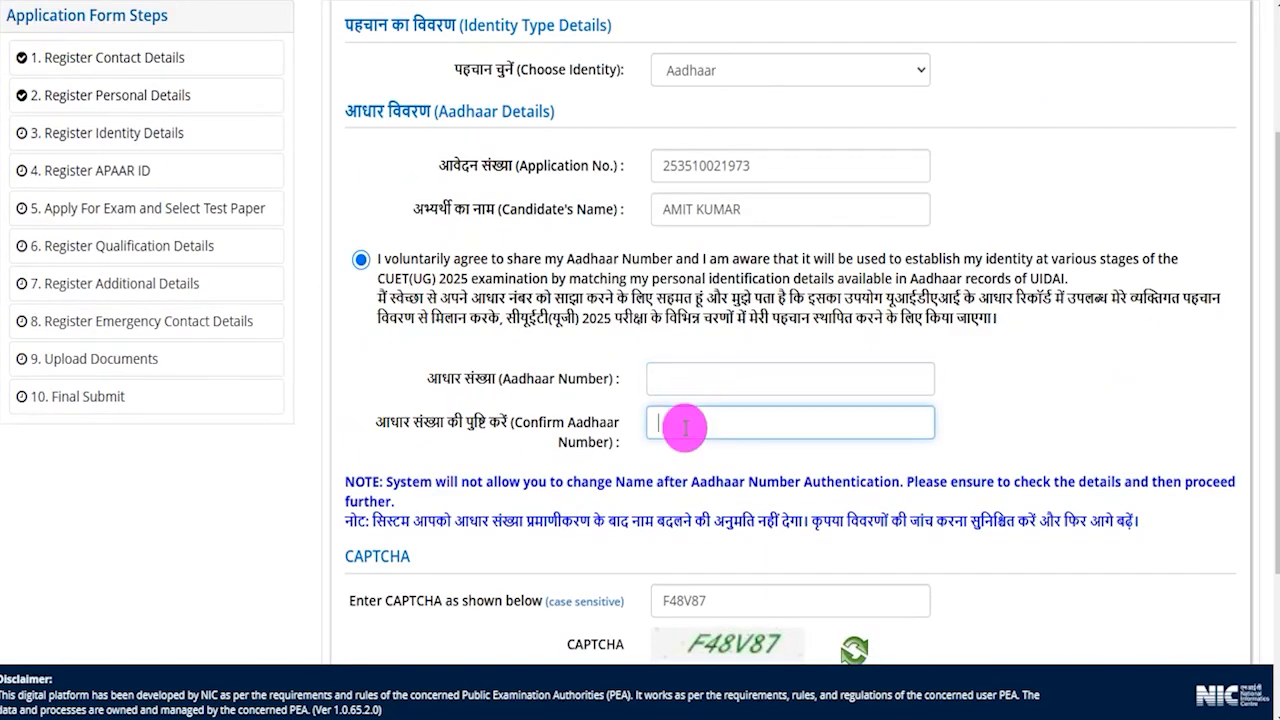
pyautogui.scroll(-2, 766, 425)
pyautogui.click(743, 445)
pyautogui.click(719, 402)
pyautogui.write('F48V8')
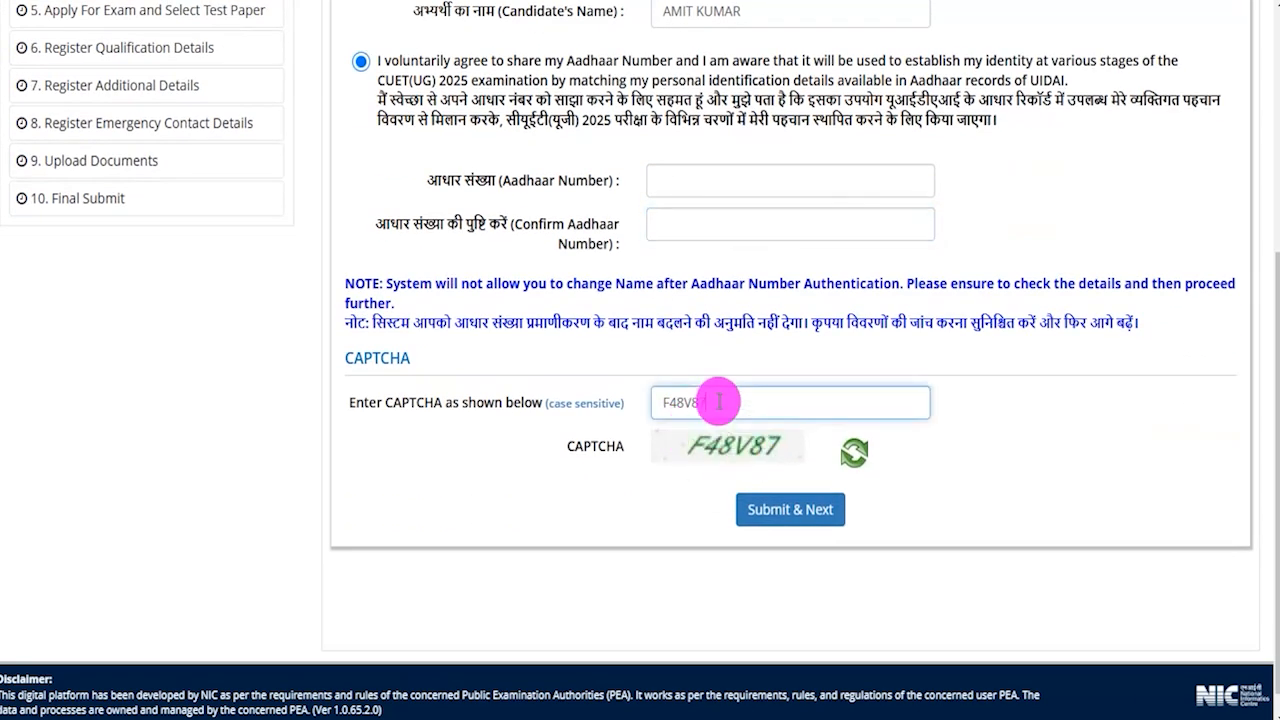
pyautogui.write('7')
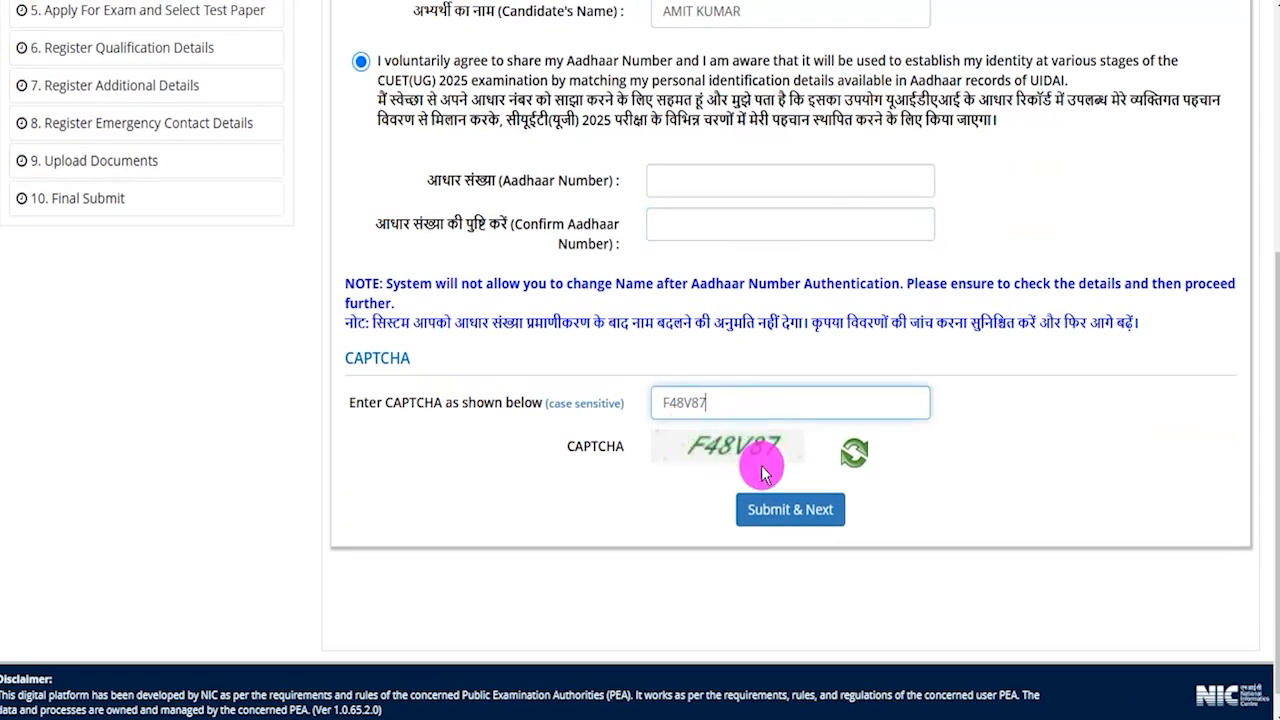
pyautogui.click(808, 525)
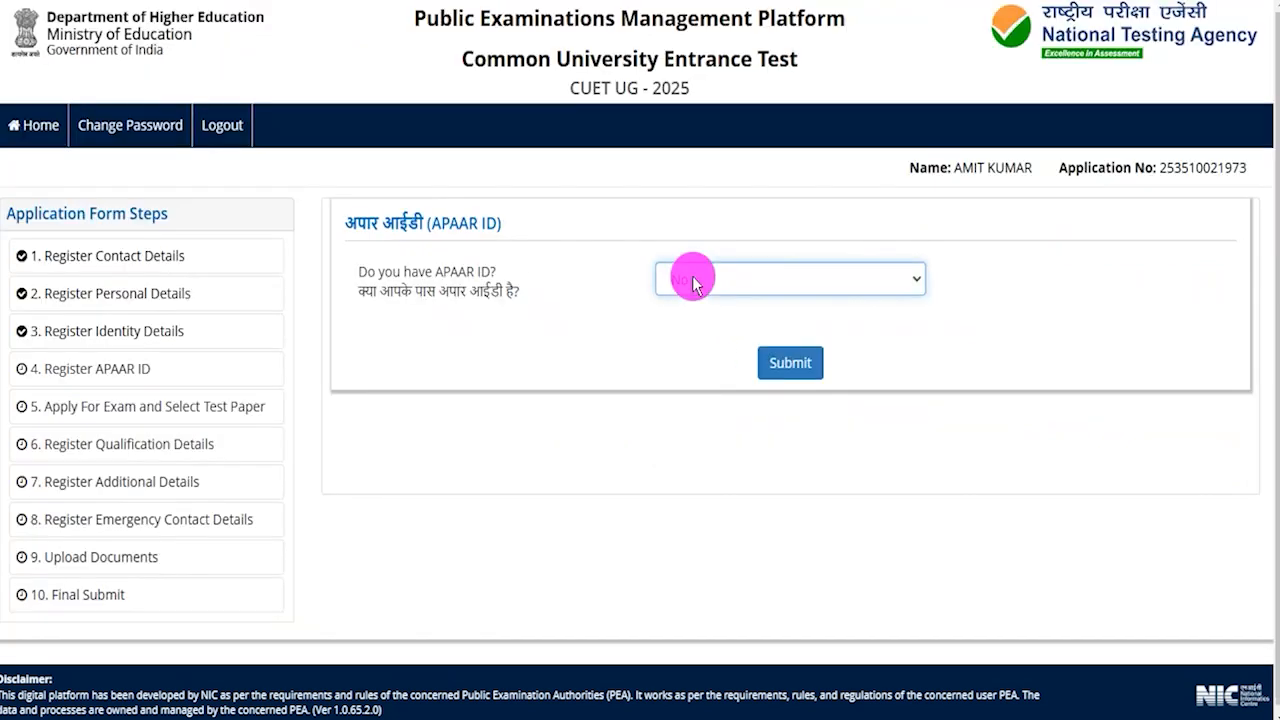
# Answer No to having an APAAR ID and submit that form to continue to the exam selection
pyautogui.click(690, 279)
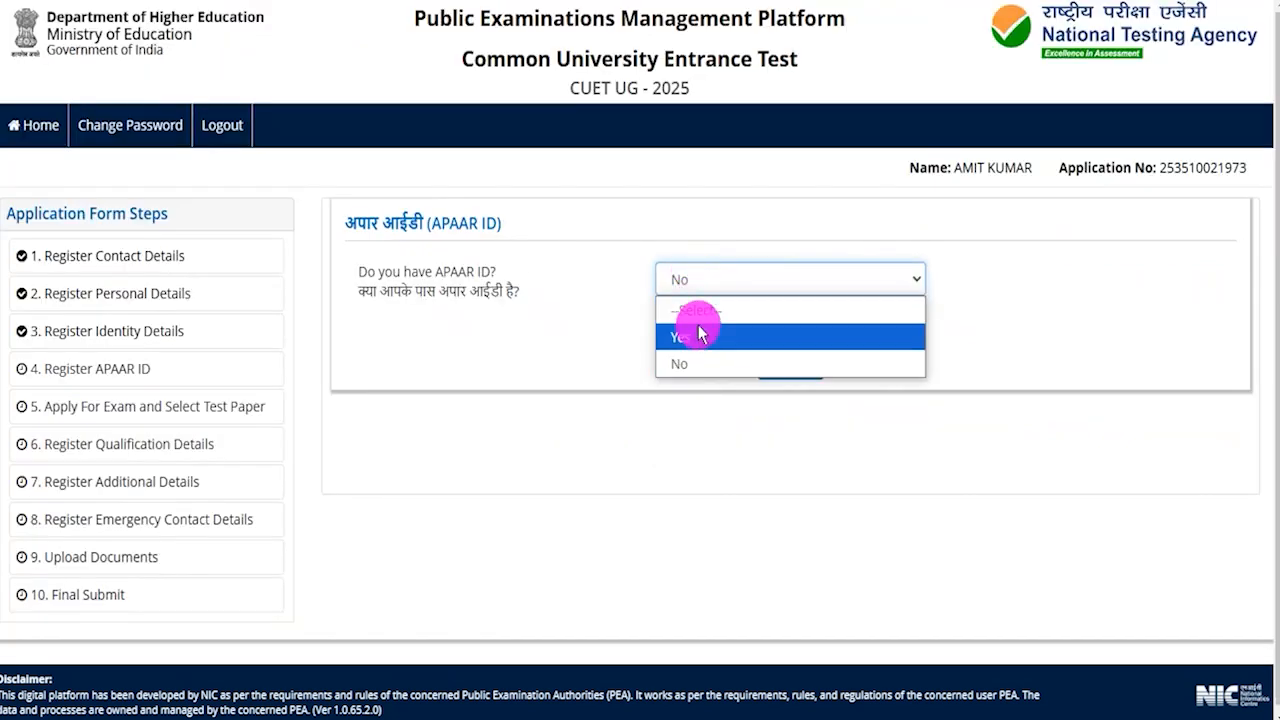
pyautogui.click(684, 362)
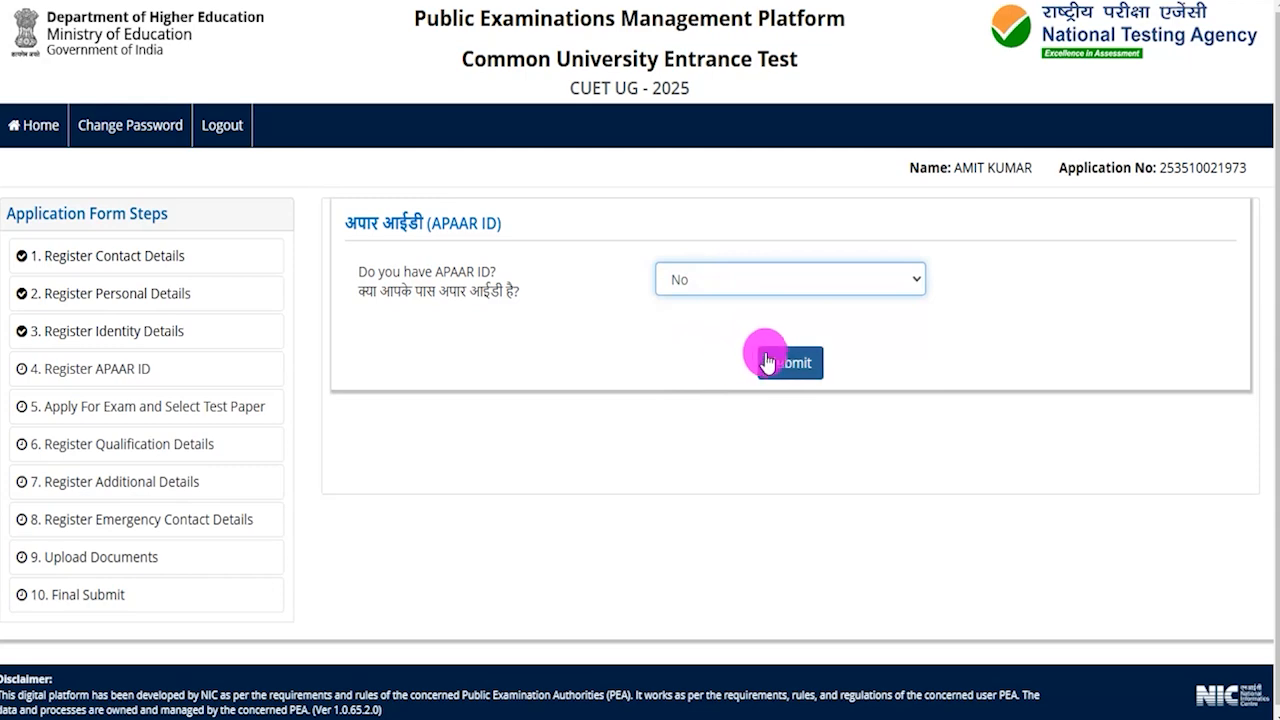
pyautogui.click(788, 364)
pyautogui.click(716, 62)
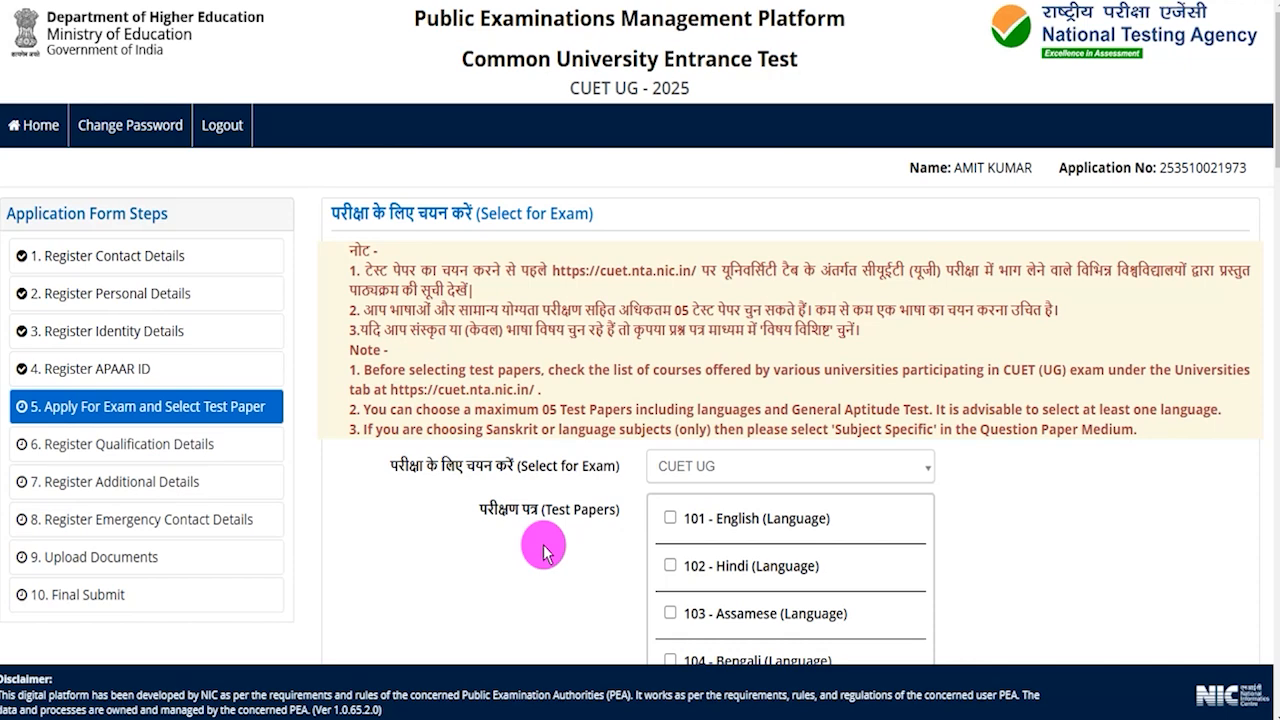
# Choose CUET UG as the exam and highlight the Choice of Test Paper rule in the information bulletin PDF
pyautogui.click(737, 468)
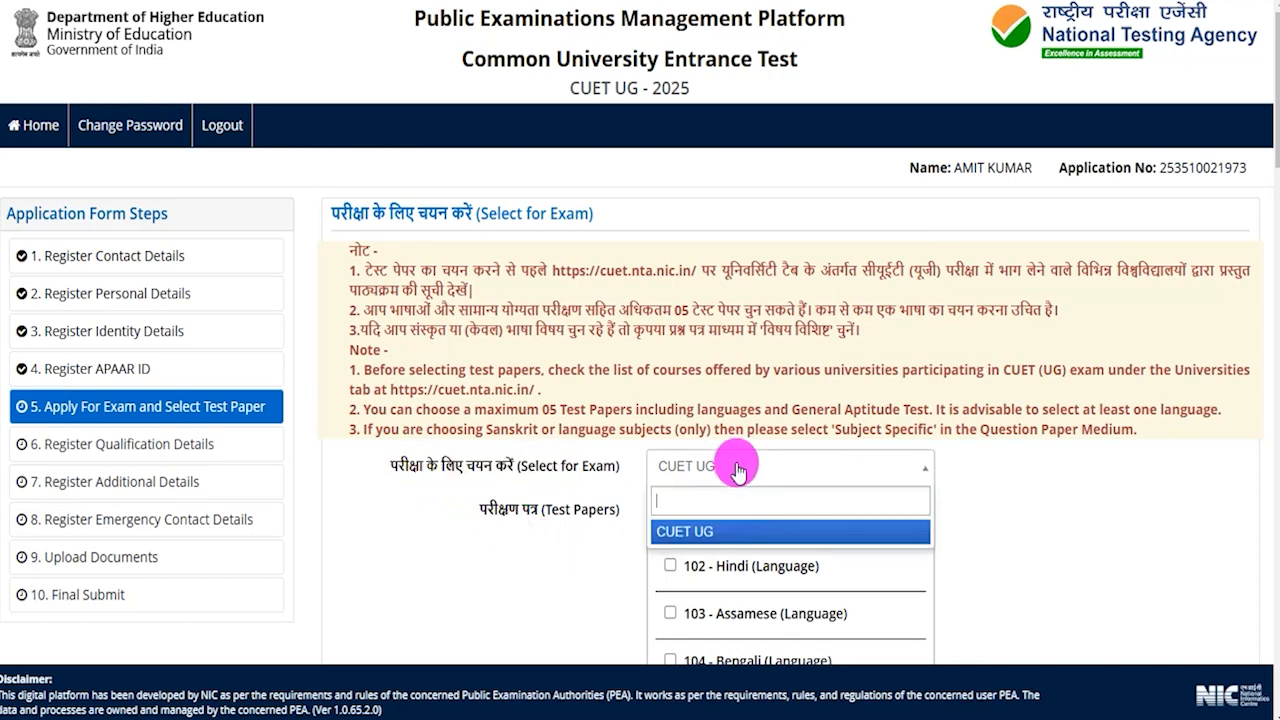
pyautogui.click(686, 531)
pyautogui.scroll(-2, 1110, 528)
pyautogui.scroll(-1, 1112, 520)
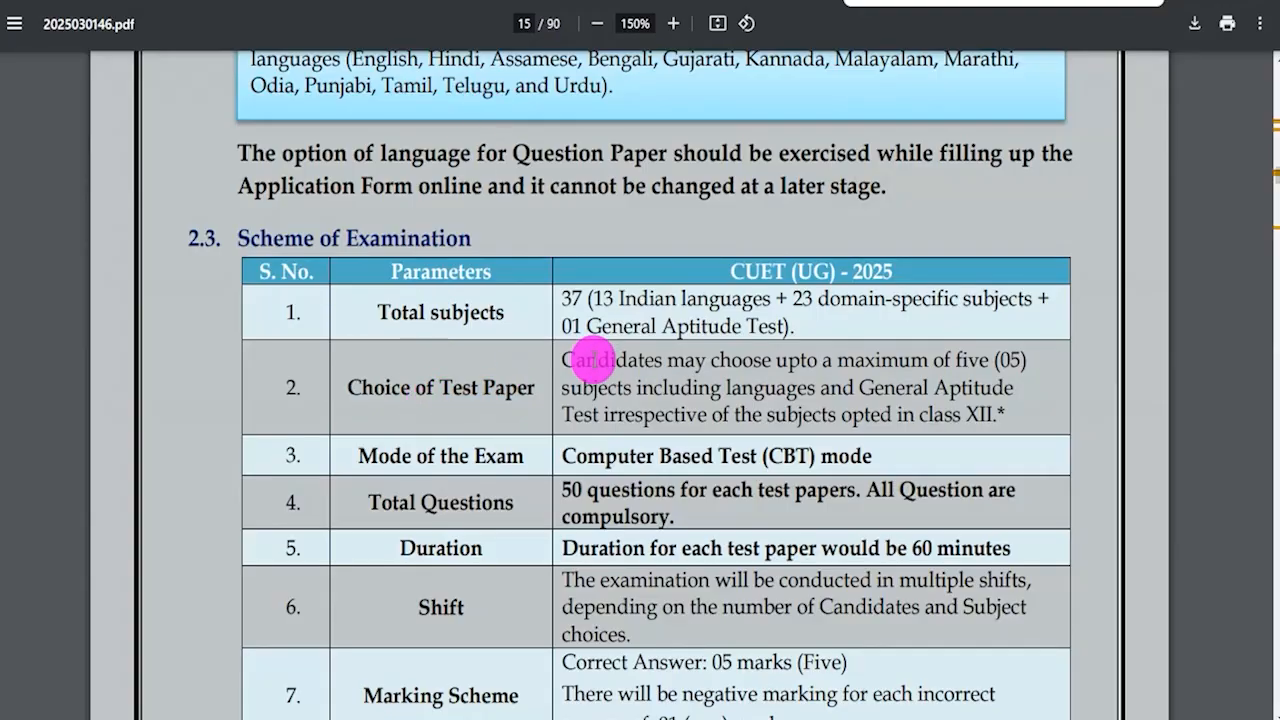
pyautogui.moveTo(563, 360); pyautogui.dragTo(998, 410)
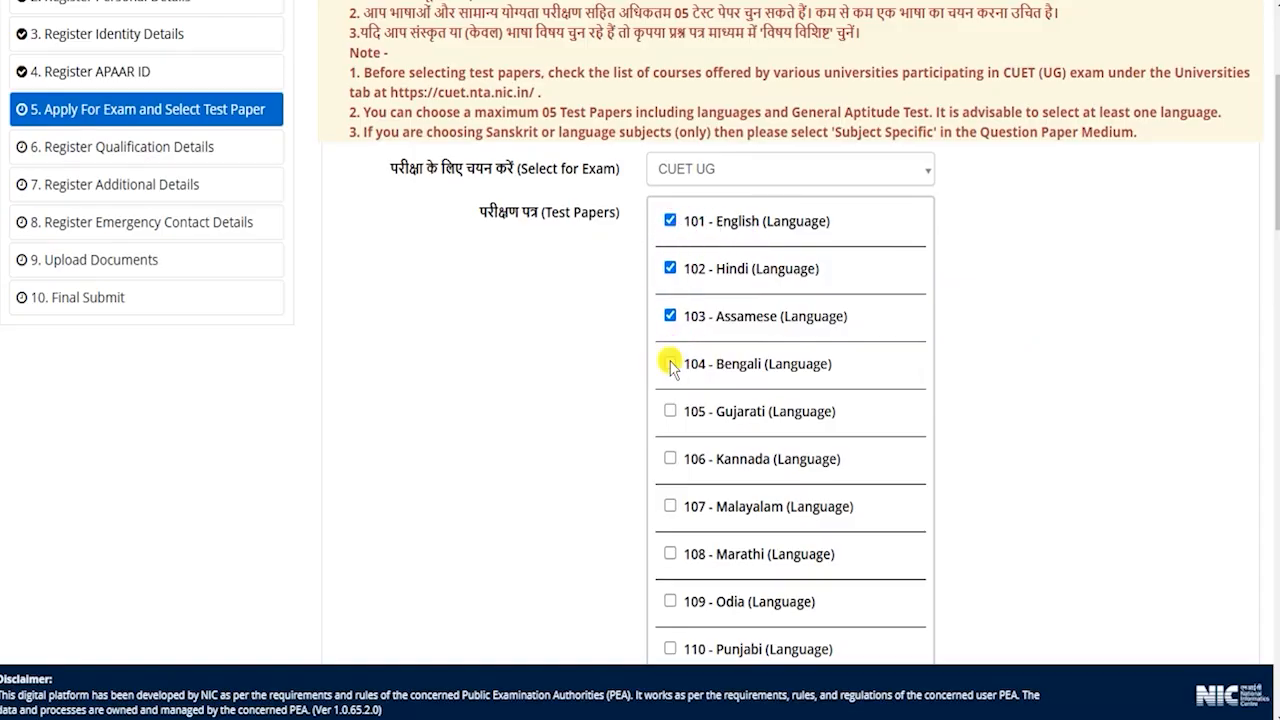
# Add the Bengali and Gujarati language test papers and set the Question Paper Medium for Domain Subjects to Hindi
pyautogui.click(670, 364)
pyautogui.click(670, 411)
pyautogui.scroll(-7, 1006, 403)
pyautogui.scroll(-10, 1012, 415)
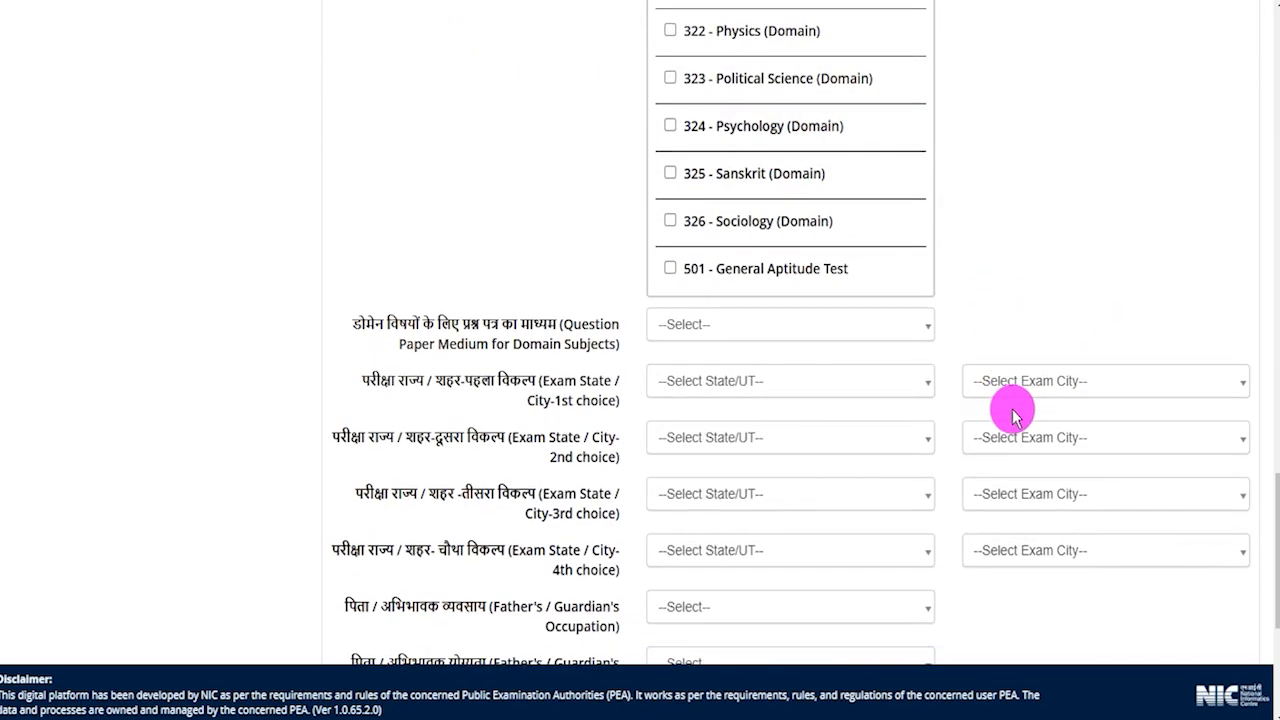
pyautogui.click(705, 333)
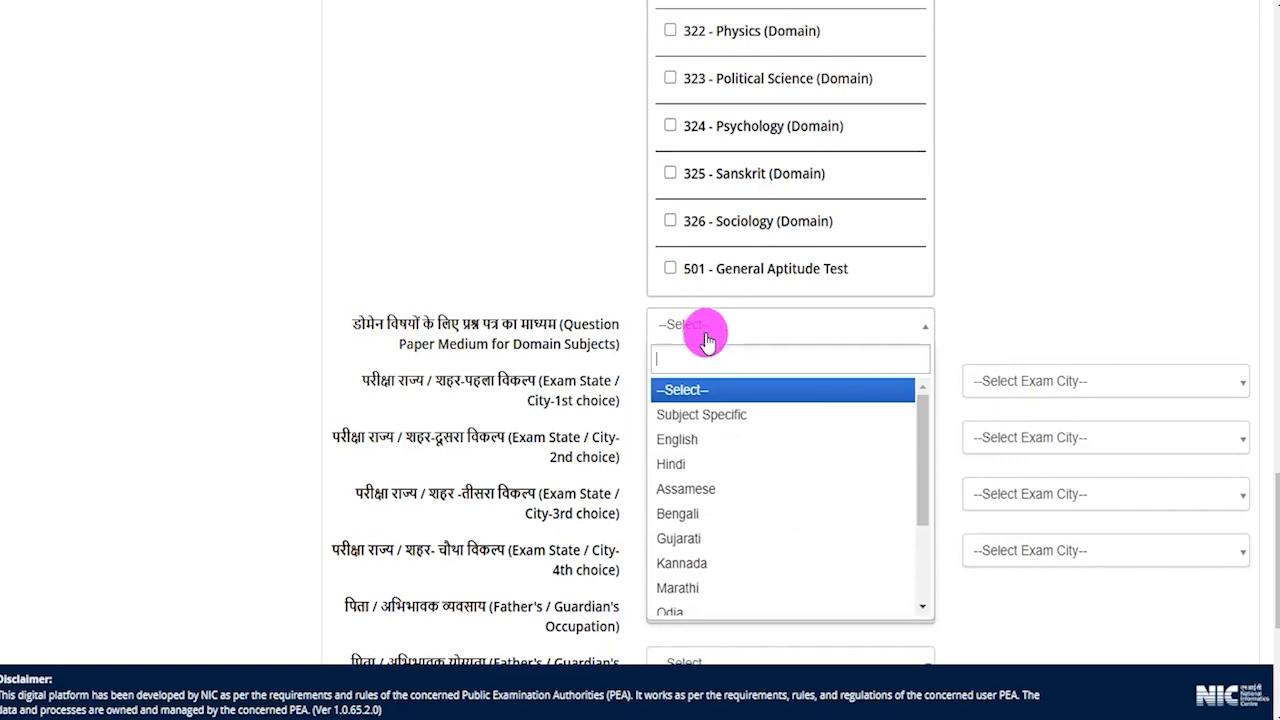
pyautogui.click(684, 464)
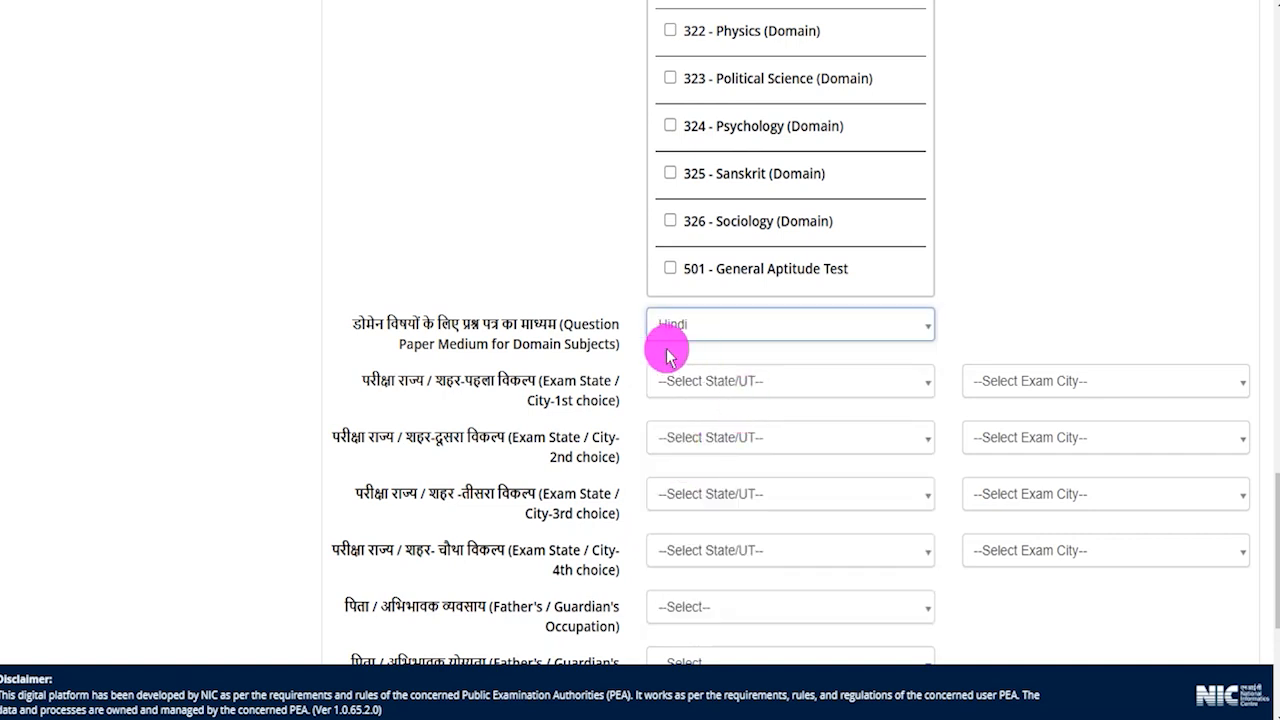
# Set the first-choice exam state to DELHI (NCT) and its exam city to DELHI/NEW DELHI
pyautogui.scroll(-1, 707, 418)
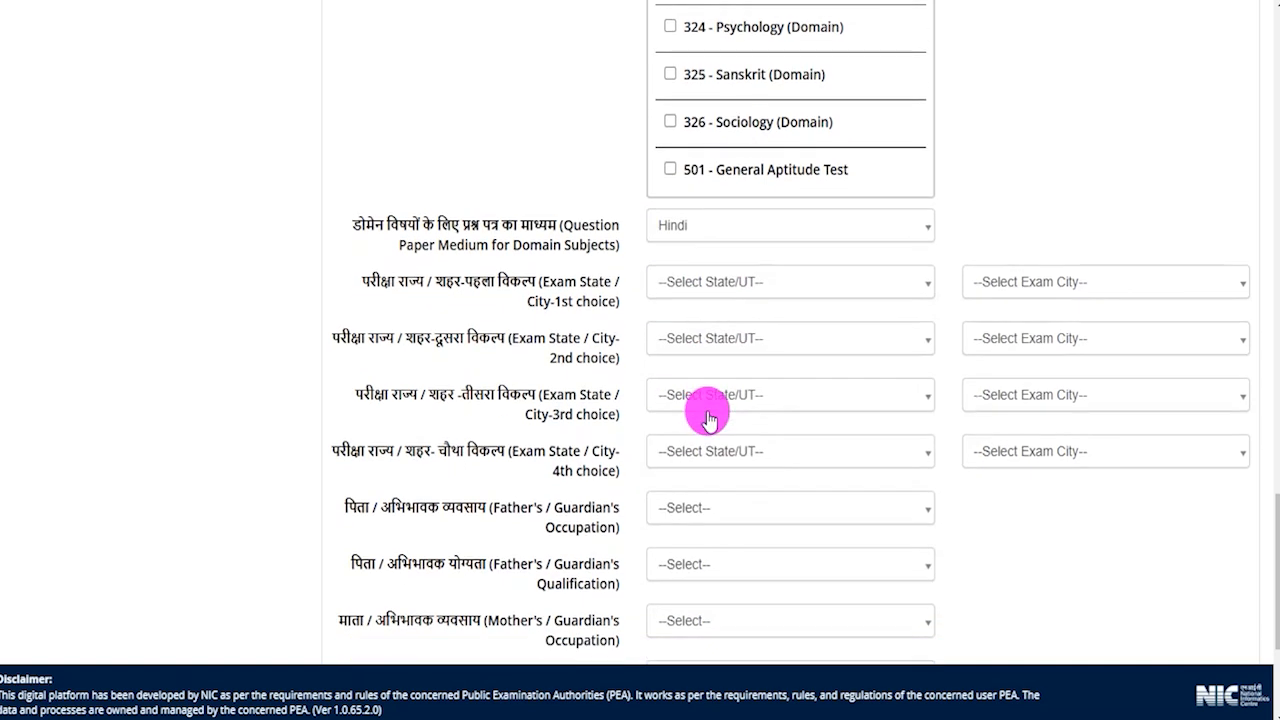
pyautogui.click(697, 290)
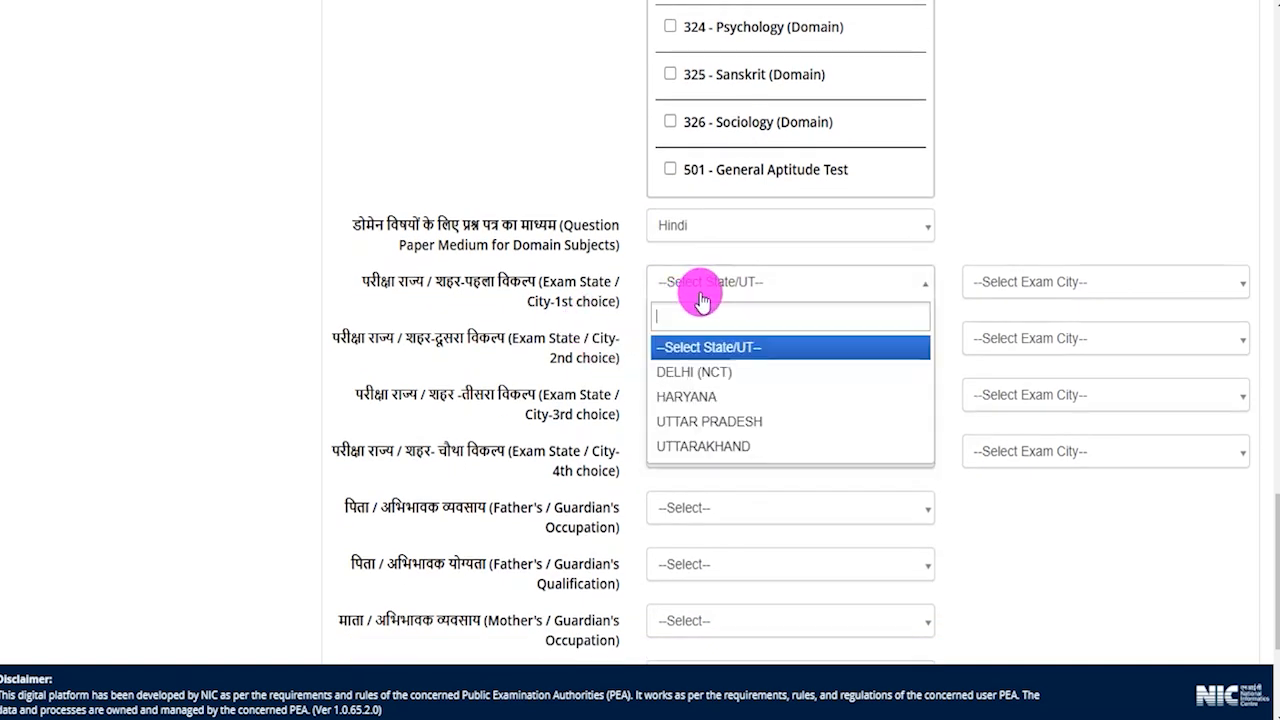
pyautogui.click(700, 373)
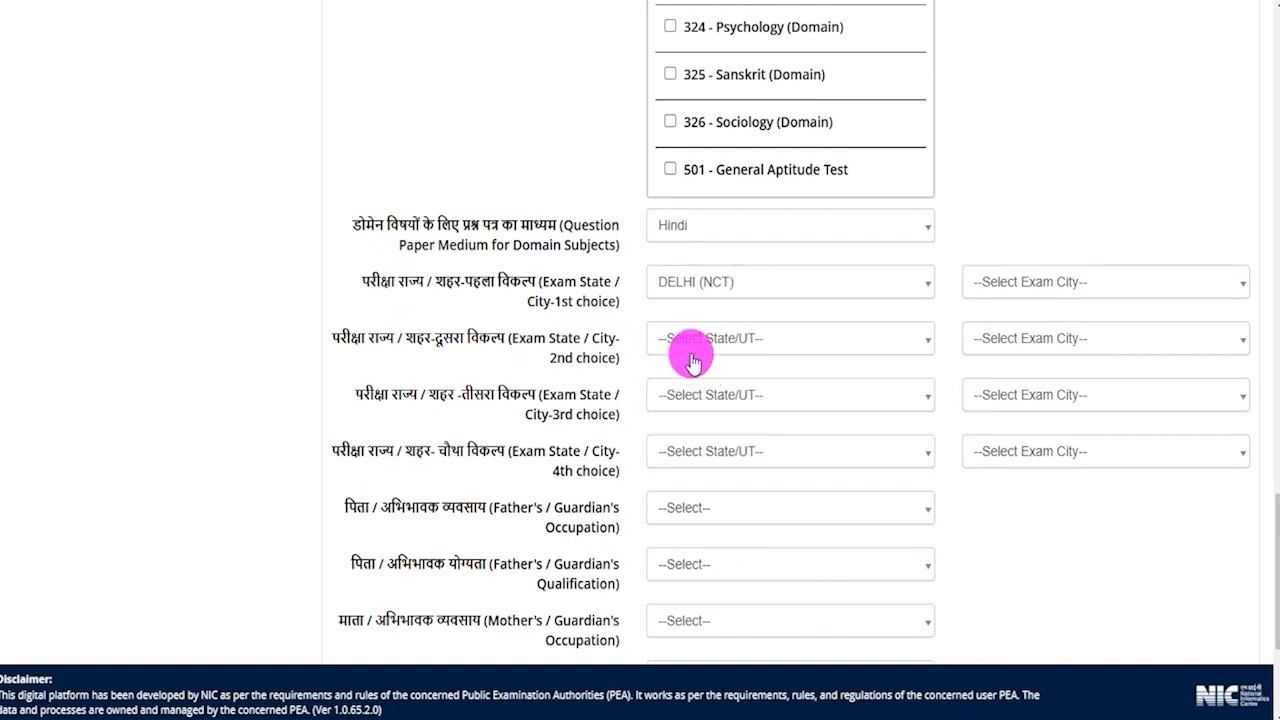
pyautogui.click(995, 288)
pyautogui.click(1000, 371)
# Set the second-choice exam state to UTTARAKHAND and its exam city to DEHRADUN
pyautogui.click(748, 339)
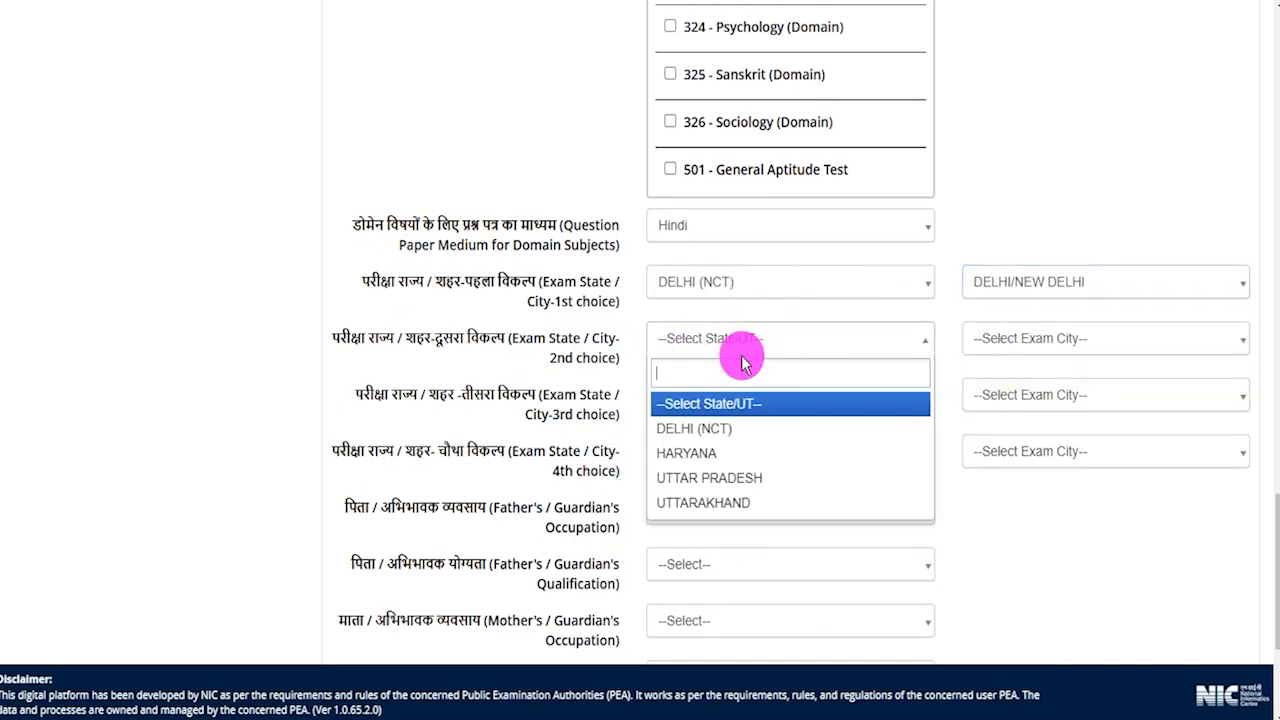
pyautogui.click(703, 502)
pyautogui.click(1060, 340)
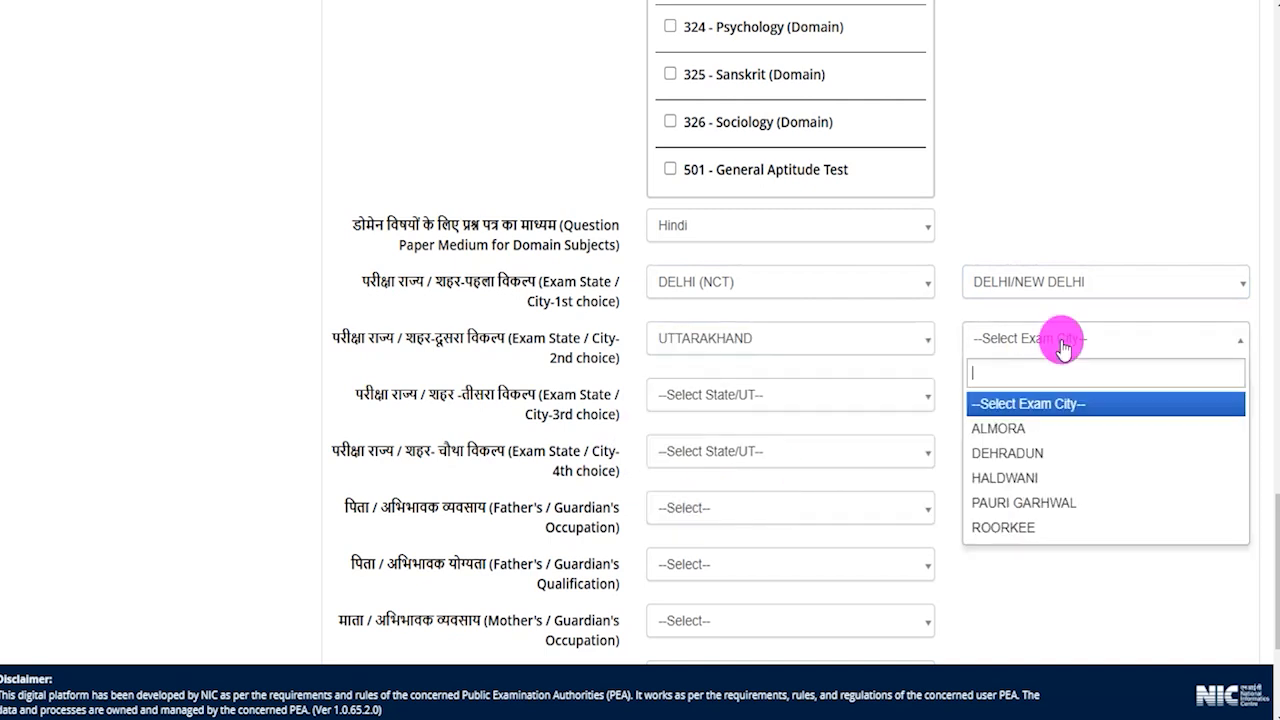
pyautogui.click(1015, 457)
# Set the third-choice exam state to UTTARAKHAND with DEHRADUN as the city, and check the fourth-choice exam city field
pyautogui.click(734, 390)
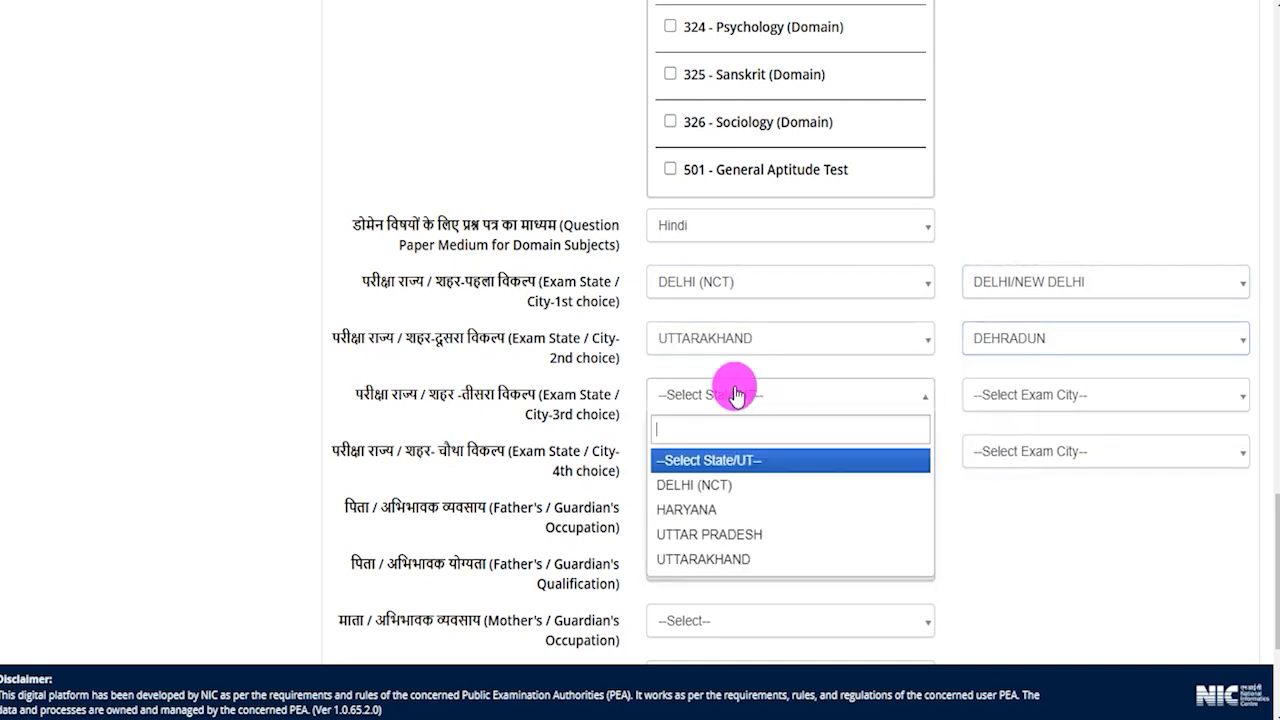
pyautogui.click(703, 560)
pyautogui.click(1005, 400)
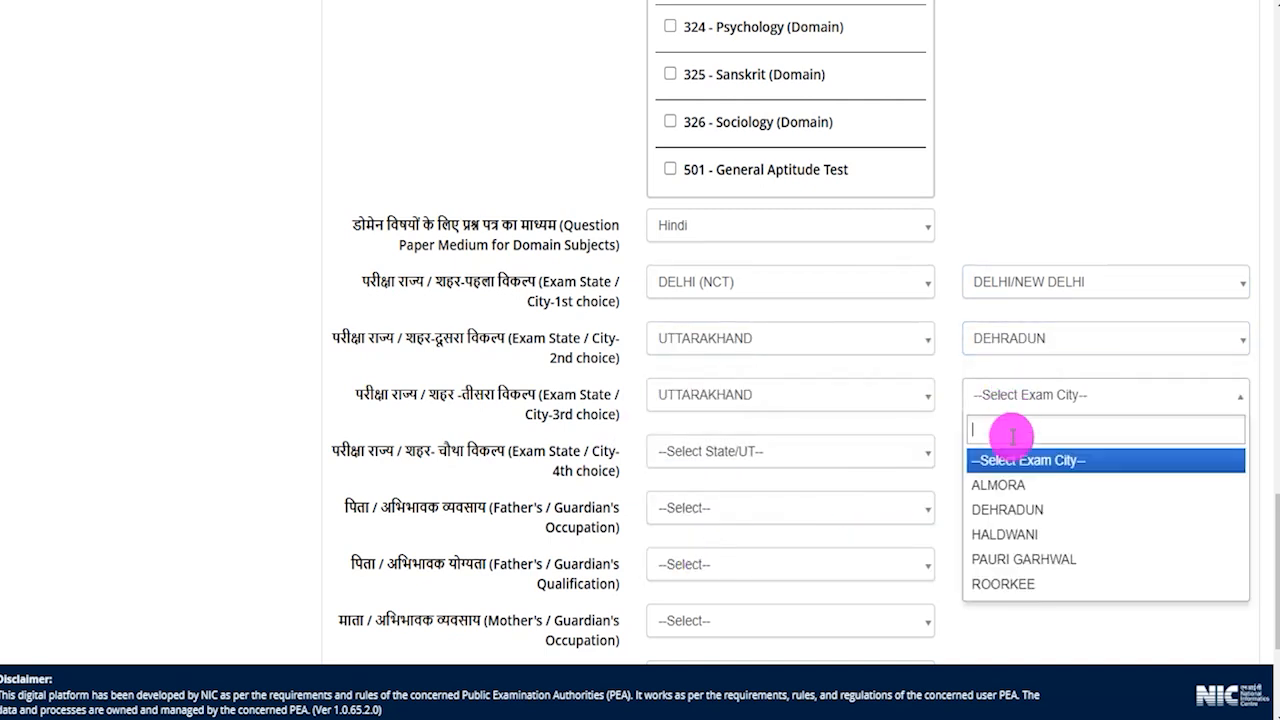
pyautogui.click(1010, 512)
pyautogui.click(792, 63)
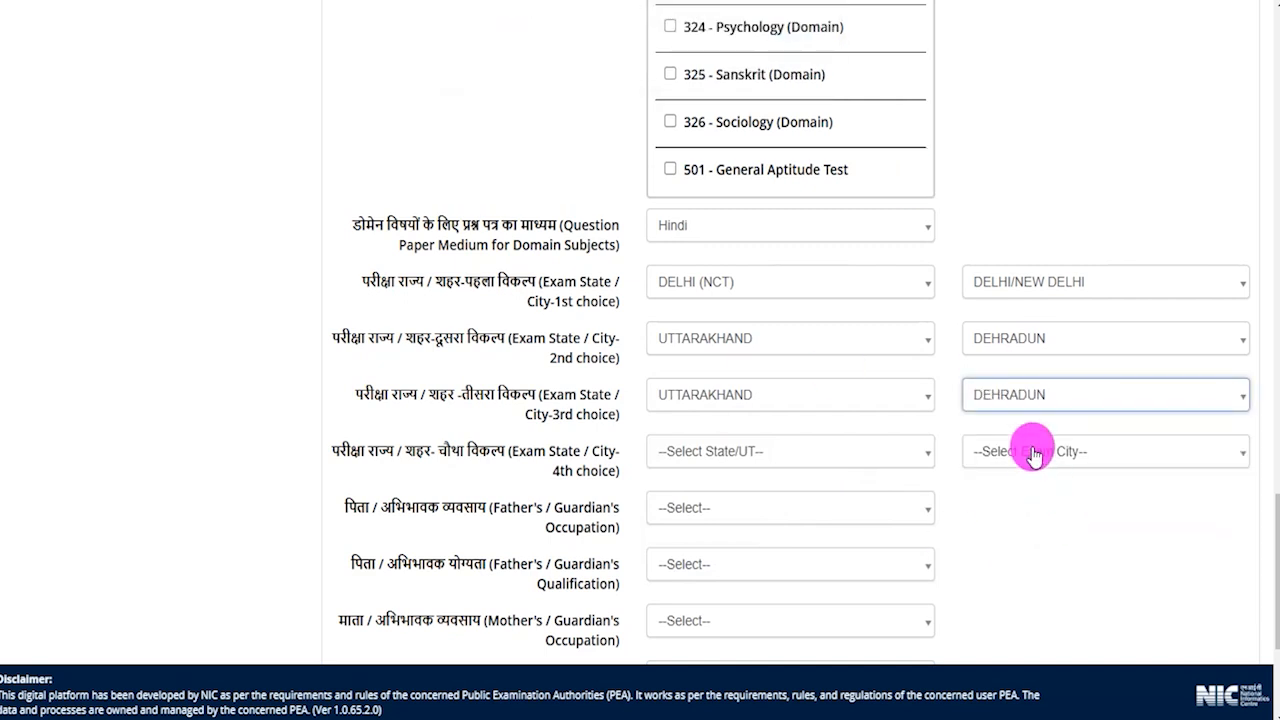
pyautogui.click(1030, 450)
pyautogui.click(1056, 580)
# Highlight the Father's / Guardian's Occupation label, review the available occupations and set it to MEDICAL
pyautogui.moveTo(391, 507); pyautogui.dragTo(537, 508)
pyautogui.scroll(-1, 655, 487)
pyautogui.scroll(-2, 655, 490)
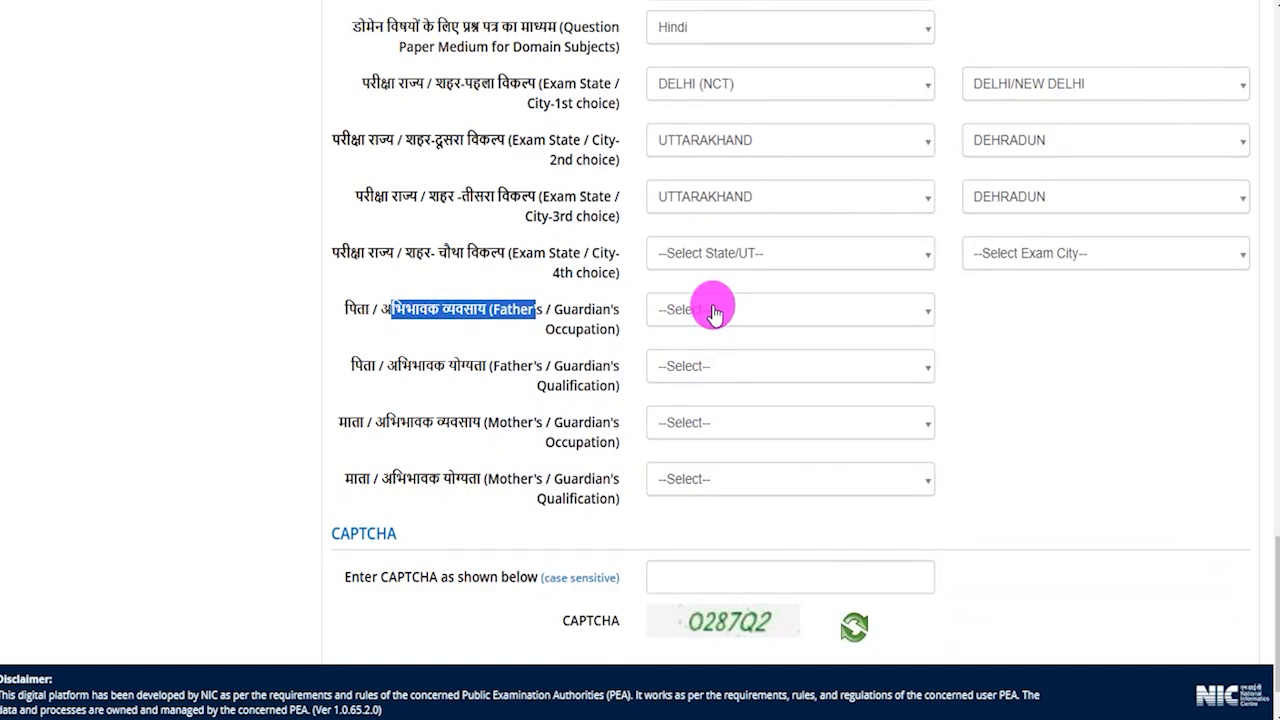
pyautogui.click(715, 314)
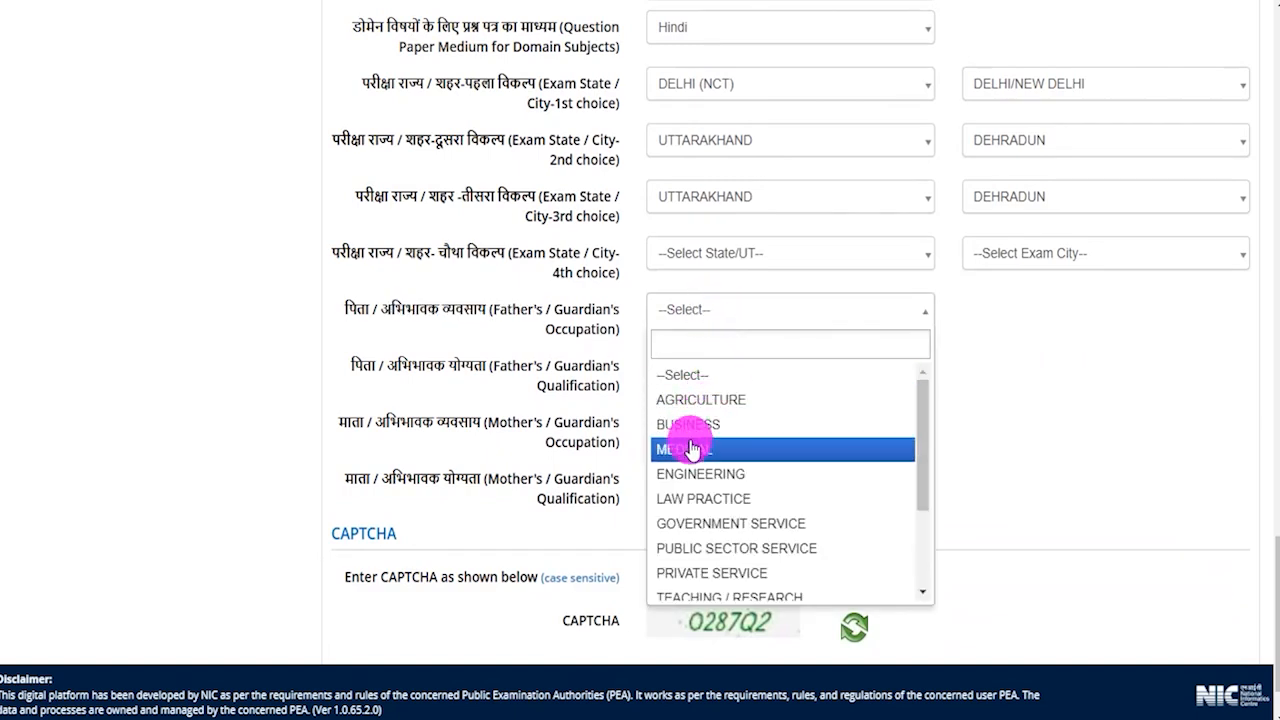
pyautogui.scroll(-3, 704, 452)
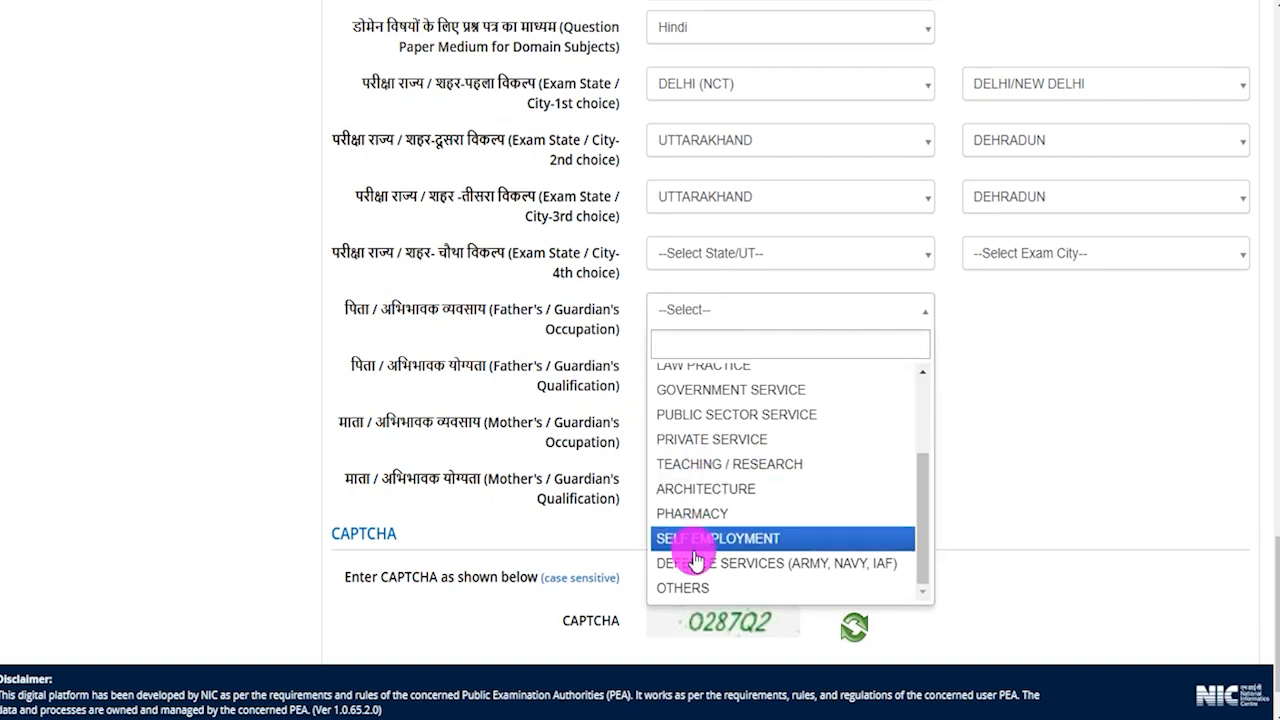
pyautogui.scroll(3, 766, 484)
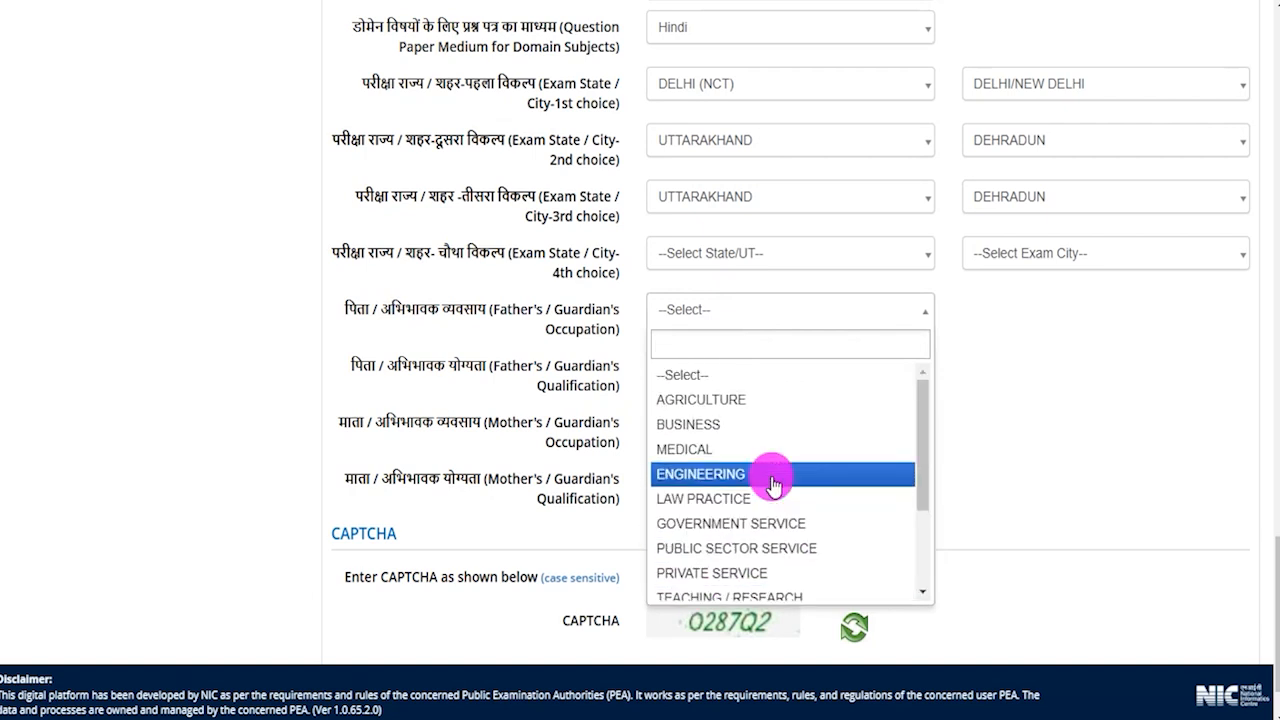
pyautogui.click(694, 447)
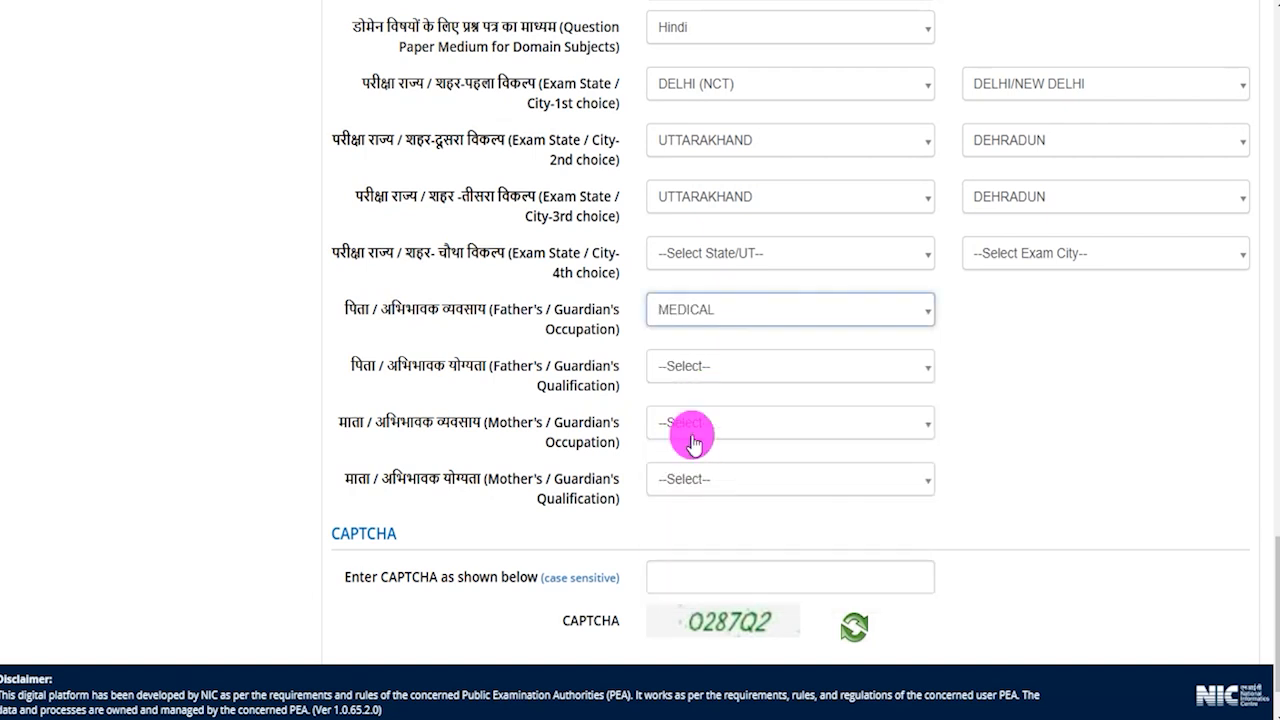
# Highlight the Father's / Guardian's Qualification label and set the qualification to GRADUATE
pyautogui.moveTo(512, 367); pyautogui.dragTo(580, 371)
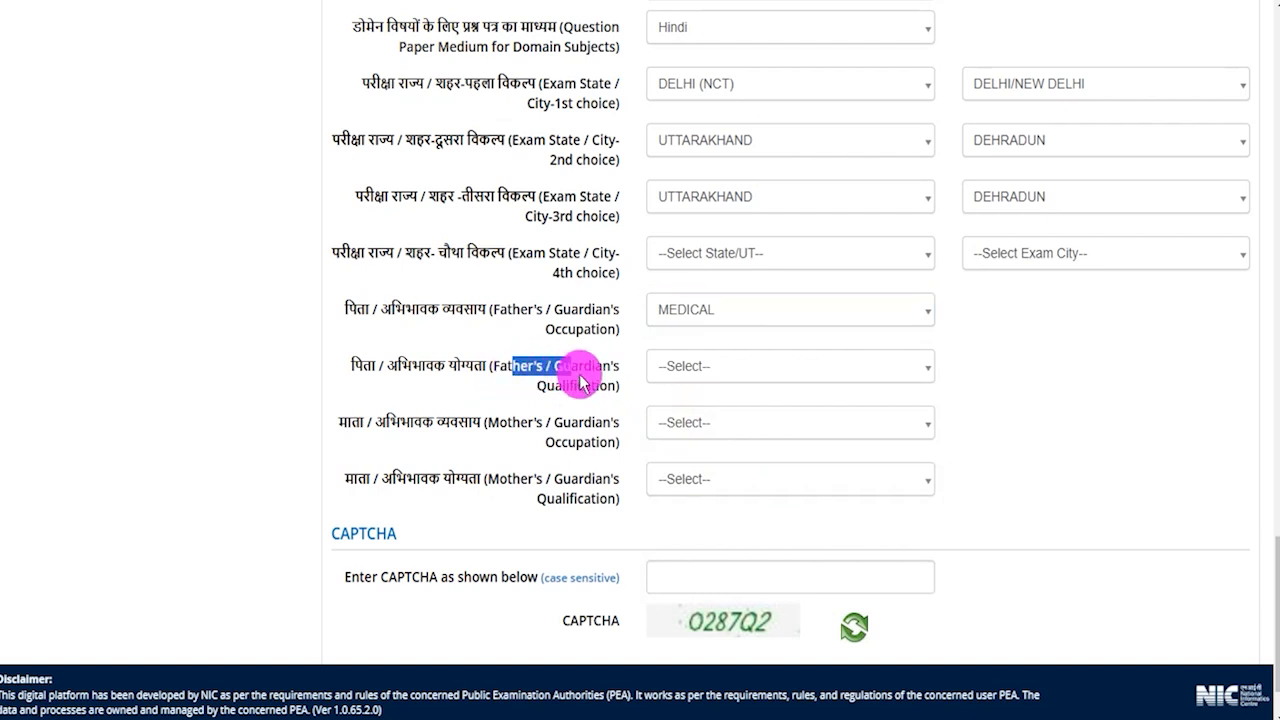
pyautogui.click(692, 372)
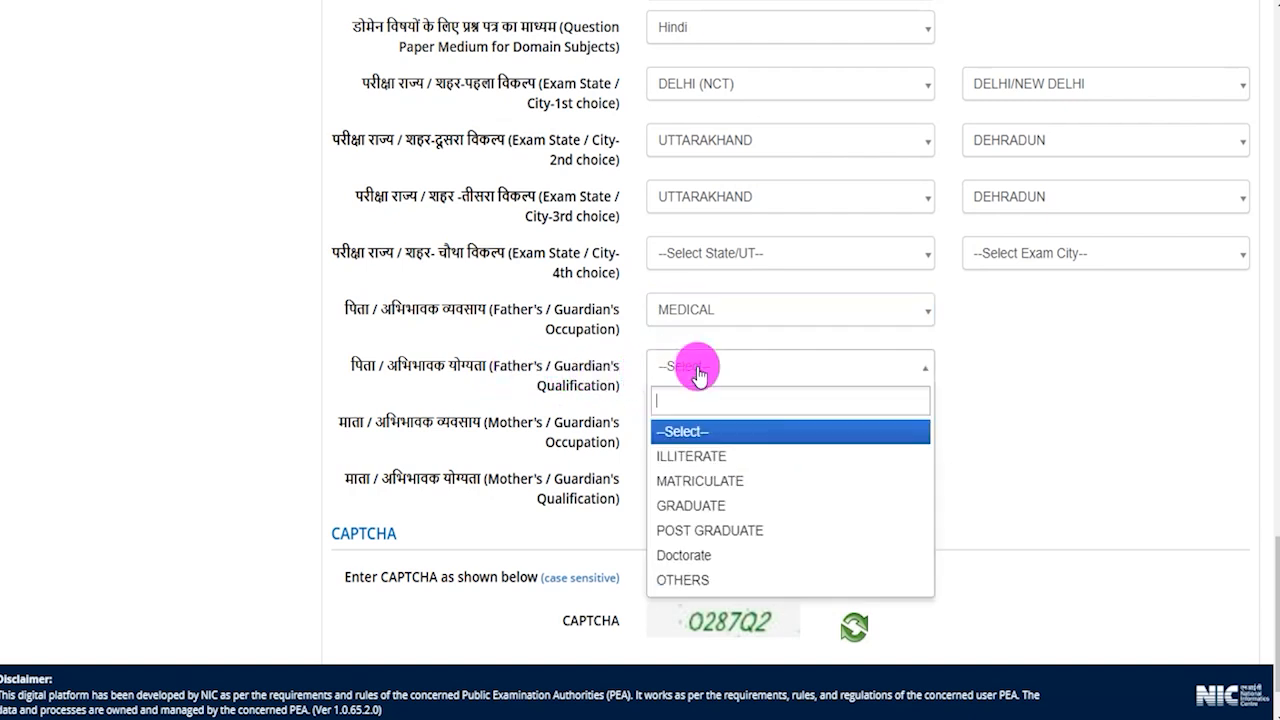
pyautogui.click(692, 506)
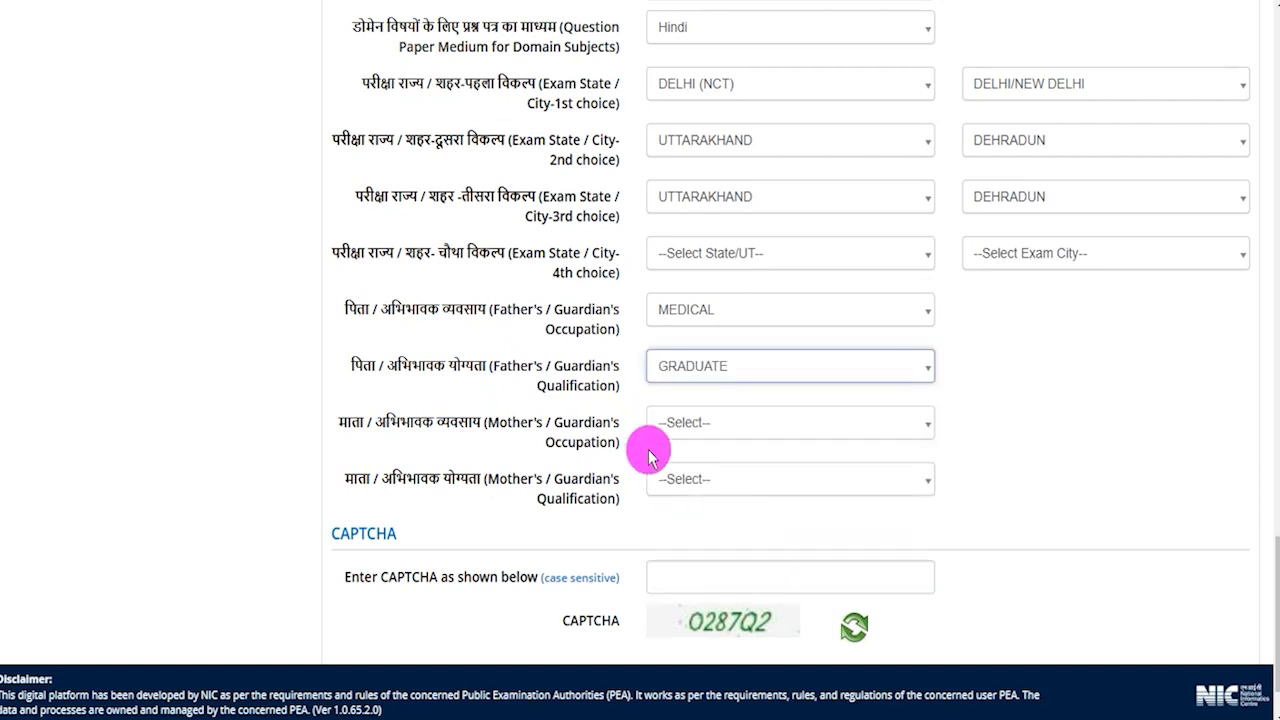
# Set the Mother's / Guardian's Occupation to BUSINESS and her Qualification to MATRICULATE
pyautogui.moveTo(485, 423); pyautogui.dragTo(572, 424)
pyautogui.click(728, 436)
pyautogui.click(700, 520)
pyautogui.click(702, 485)
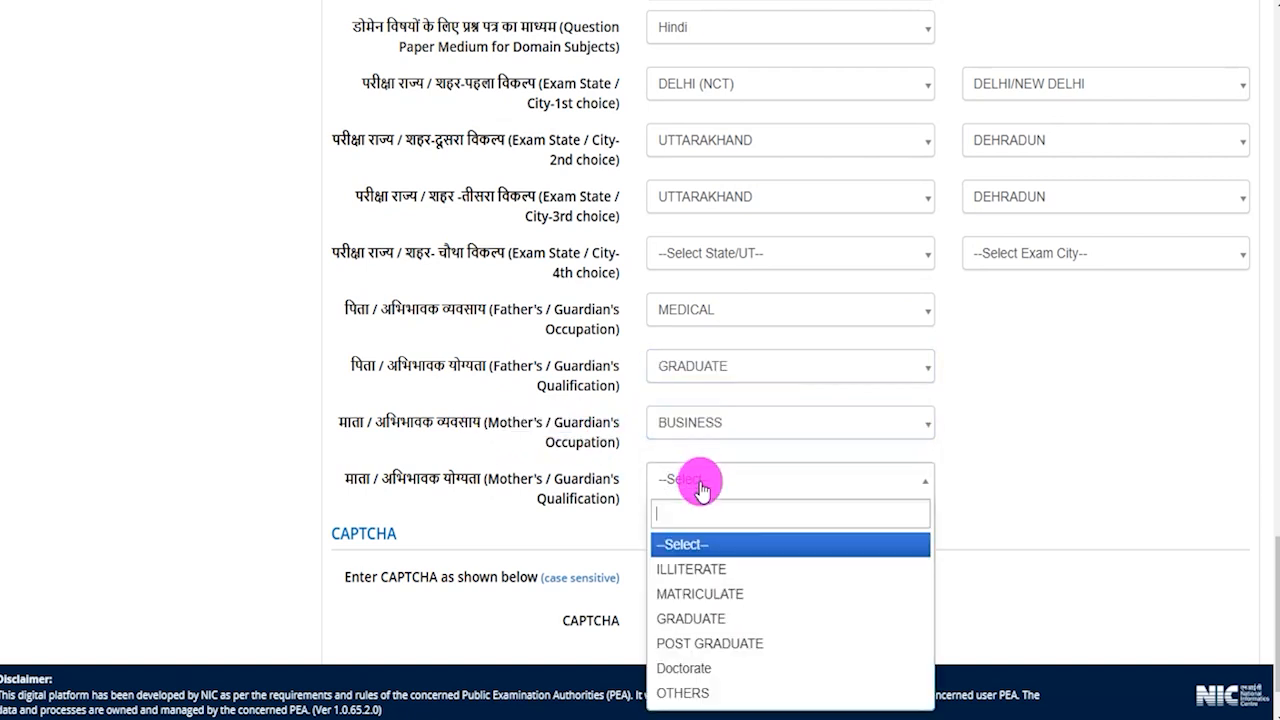
pyautogui.click(687, 594)
# Fill in the CAPTCHA and save the exam and test paper selection to continue to the Qualification Details form
pyautogui.scroll(-2, 1040, 465)
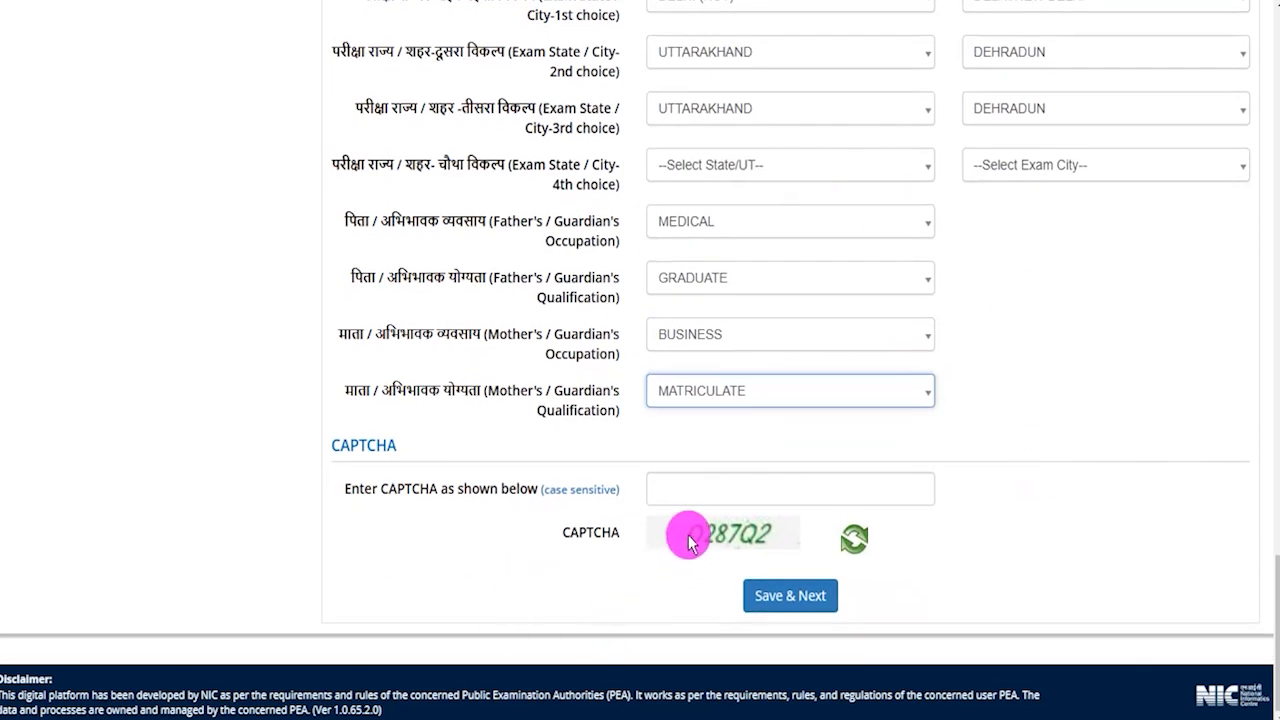
pyautogui.click(723, 490)
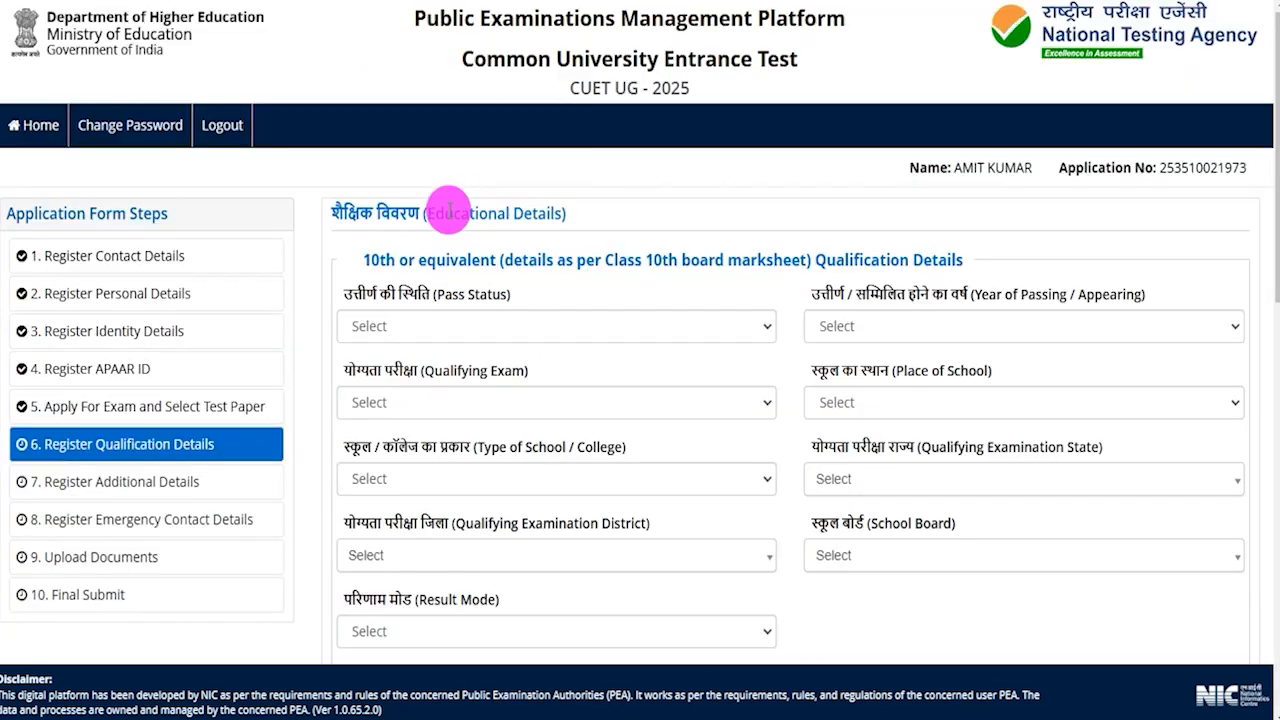
# Highlight the Educational Details heading, plus "class 12" and "2025" in the bulletin PDF's Eligibility section 3.1
pyautogui.moveTo(424, 213); pyautogui.dragTo(556, 214)
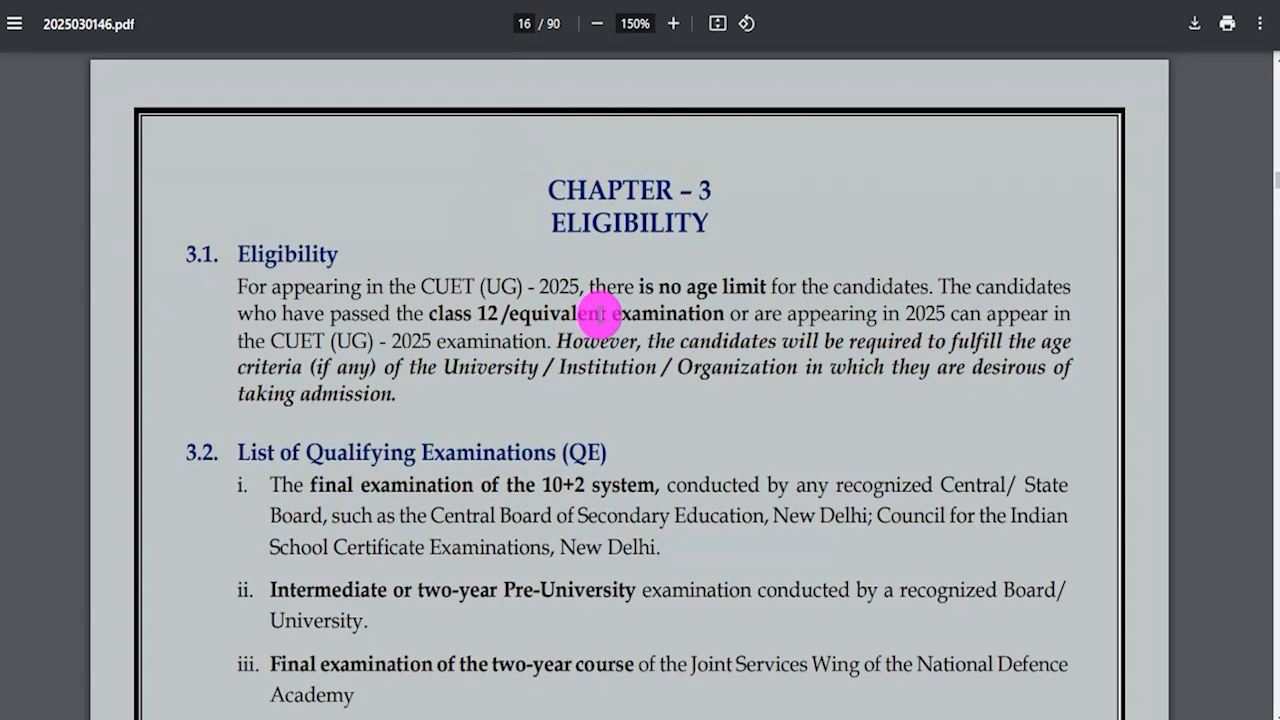
pyautogui.moveTo(429, 314); pyautogui.dragTo(490, 315)
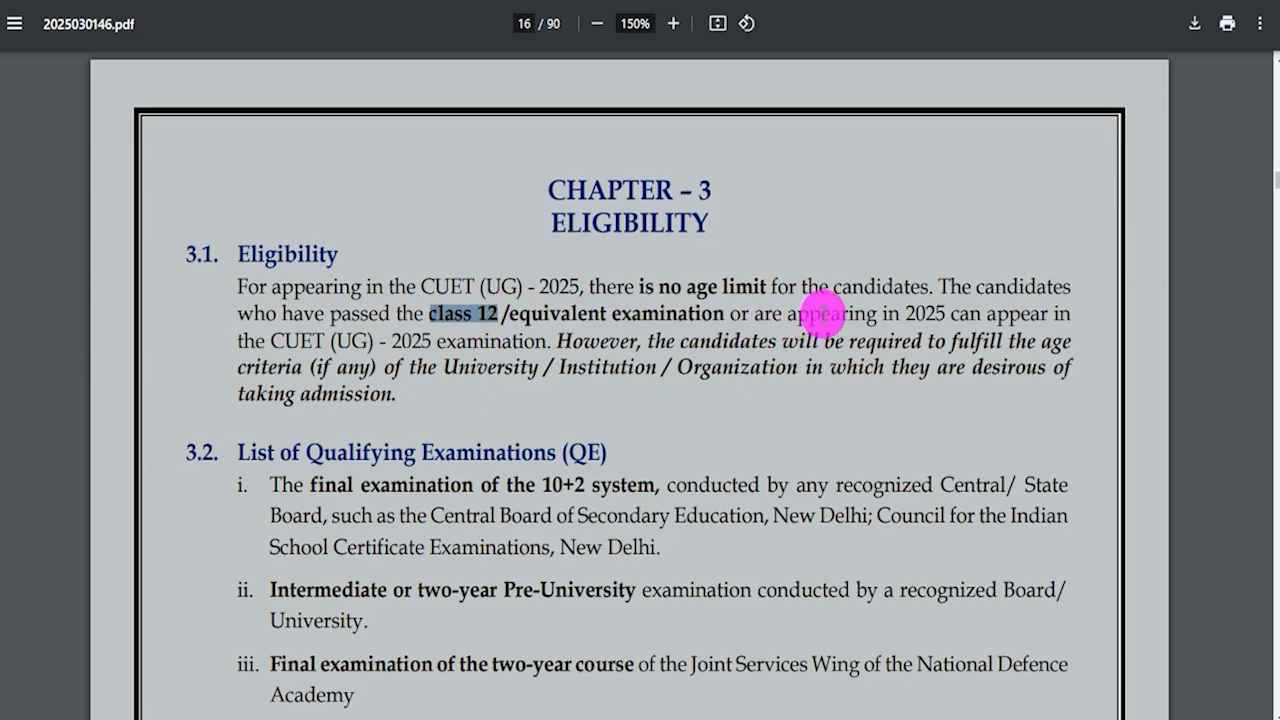
pyautogui.moveTo(905, 313); pyautogui.dragTo(935, 313)
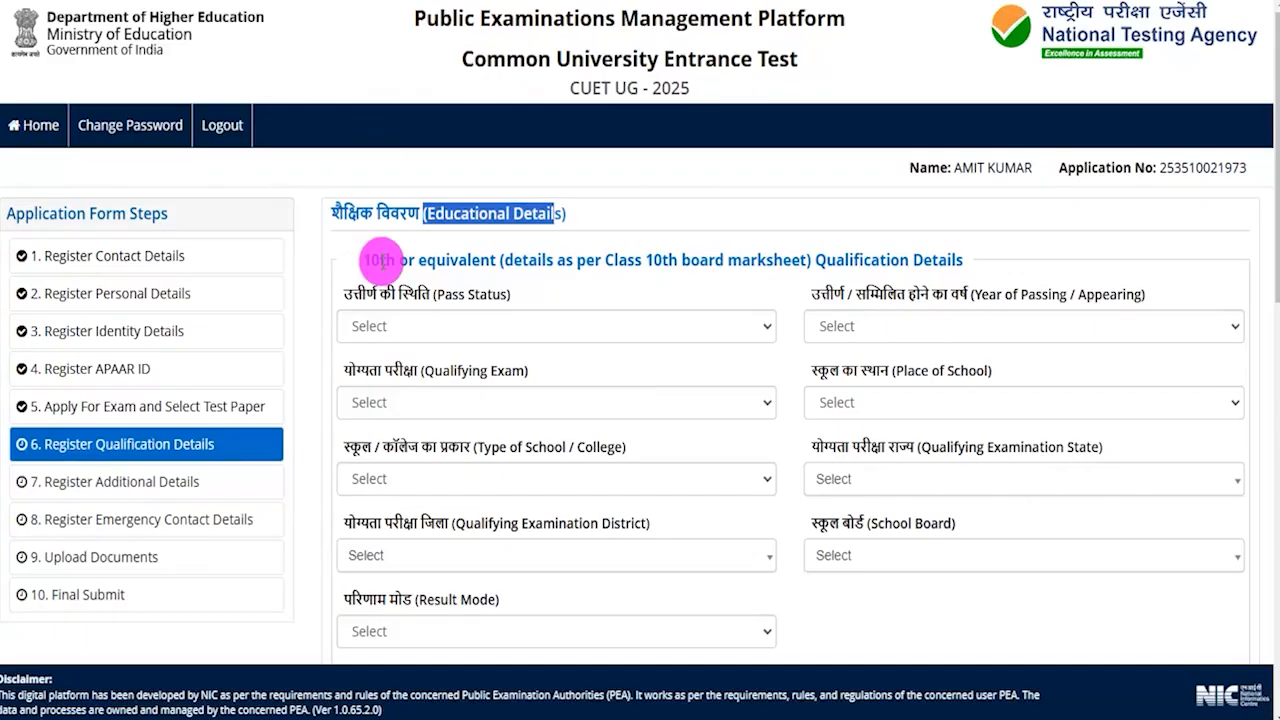
# Highlight the 10th or equivalent heading and set that section's Pass Status to Passed and Year of Passing / Appearing to 2020
pyautogui.moveTo(457, 251); pyautogui.dragTo(432, 256)
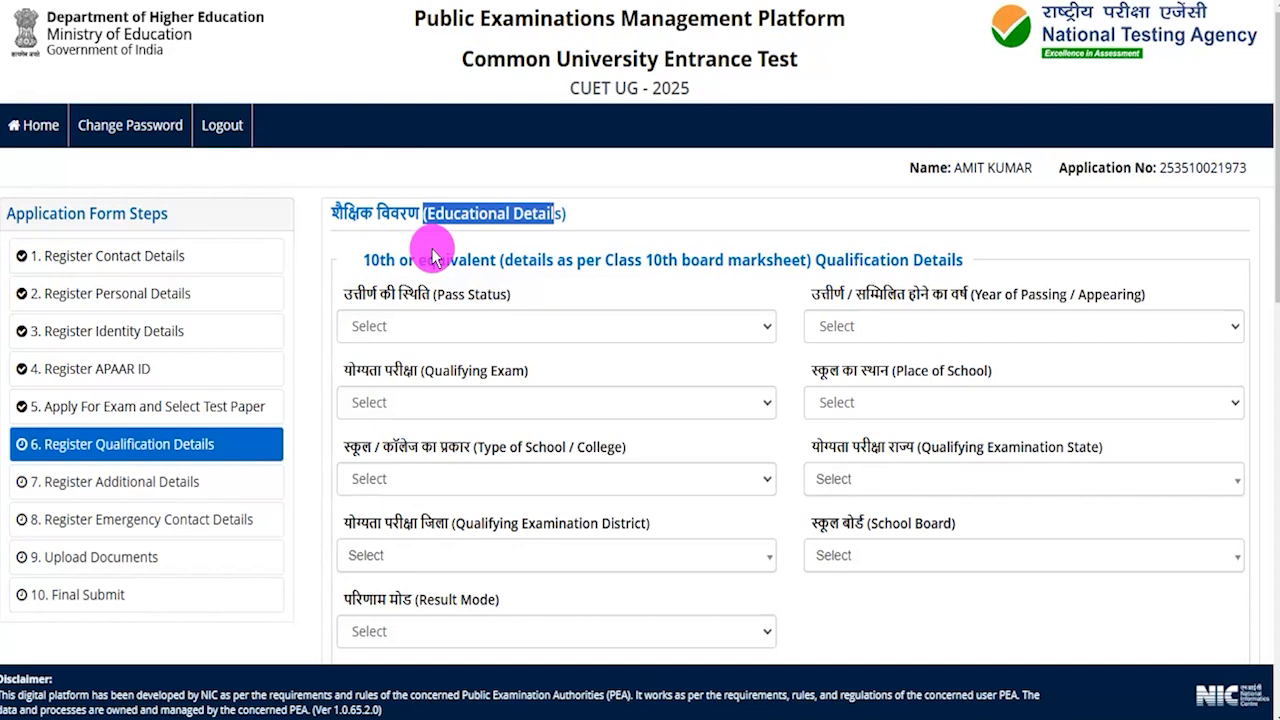
pyautogui.moveTo(363, 260); pyautogui.dragTo(597, 262)
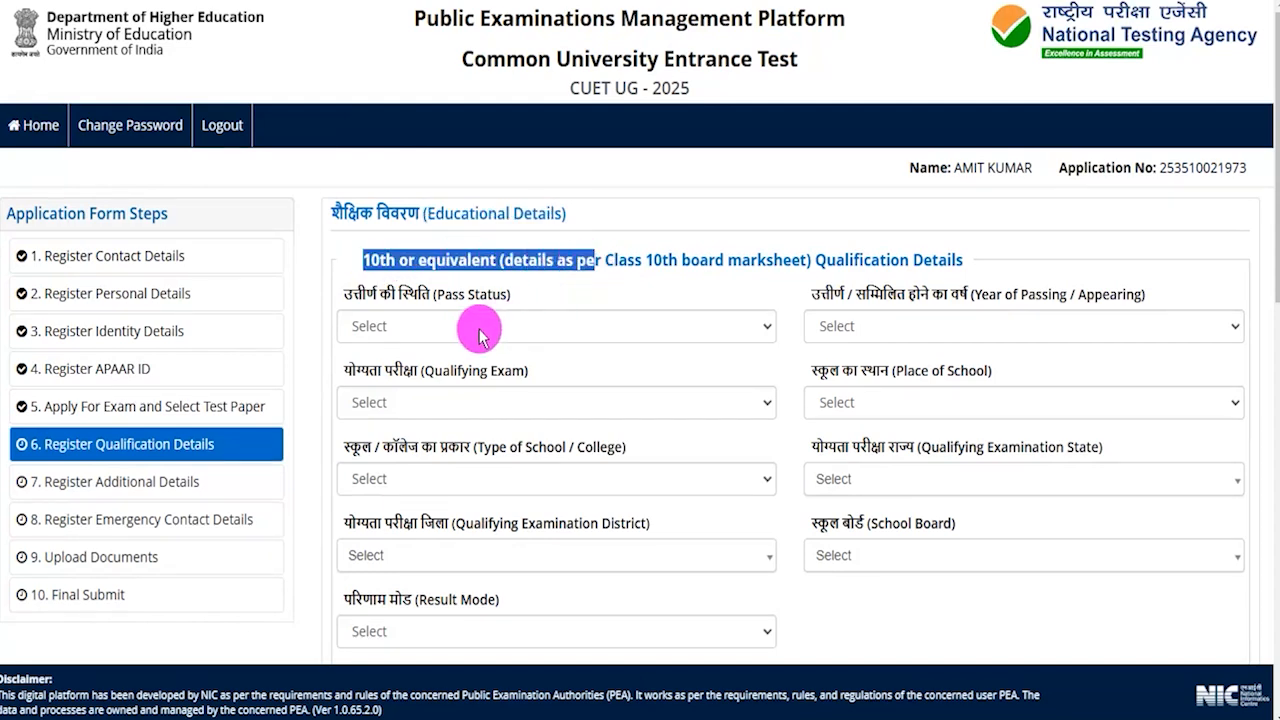
pyautogui.click(479, 330)
pyautogui.click(410, 380)
pyautogui.click(860, 328)
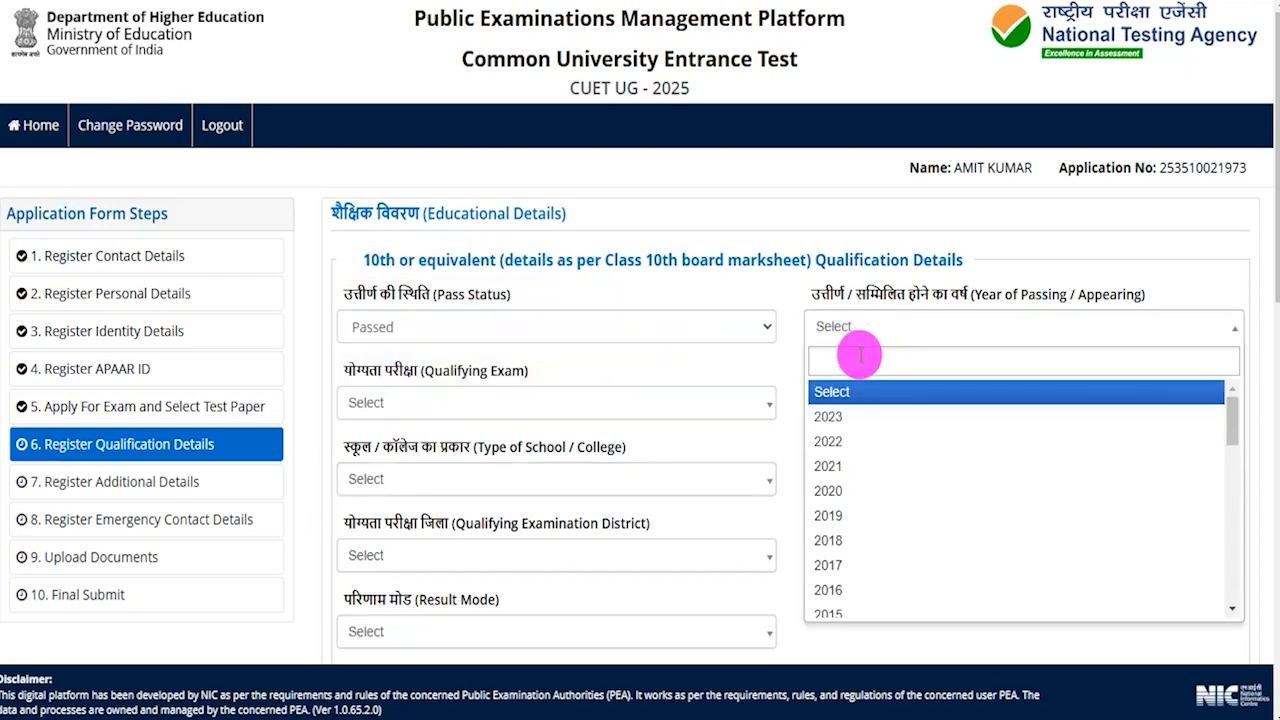
pyautogui.click(843, 491)
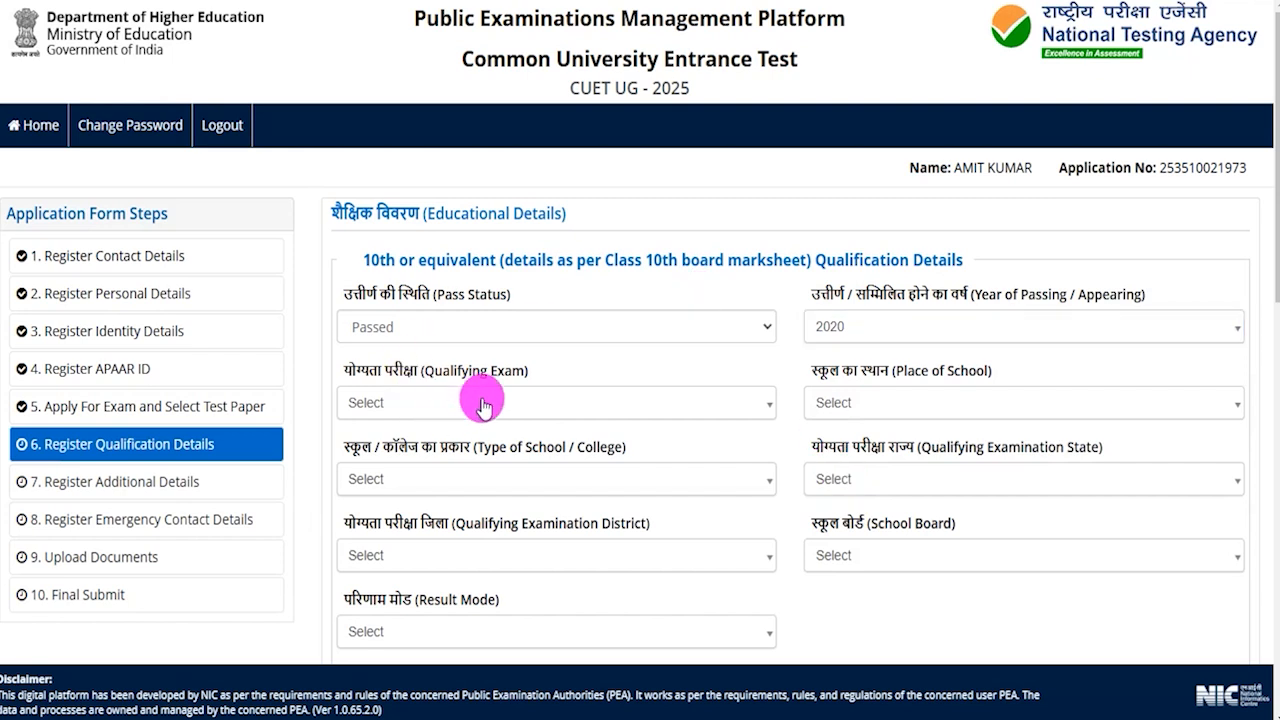
# Set the 10th section's Qualifying Exam to 10th or Equivalent and Place of School to Rural
pyautogui.click(395, 405)
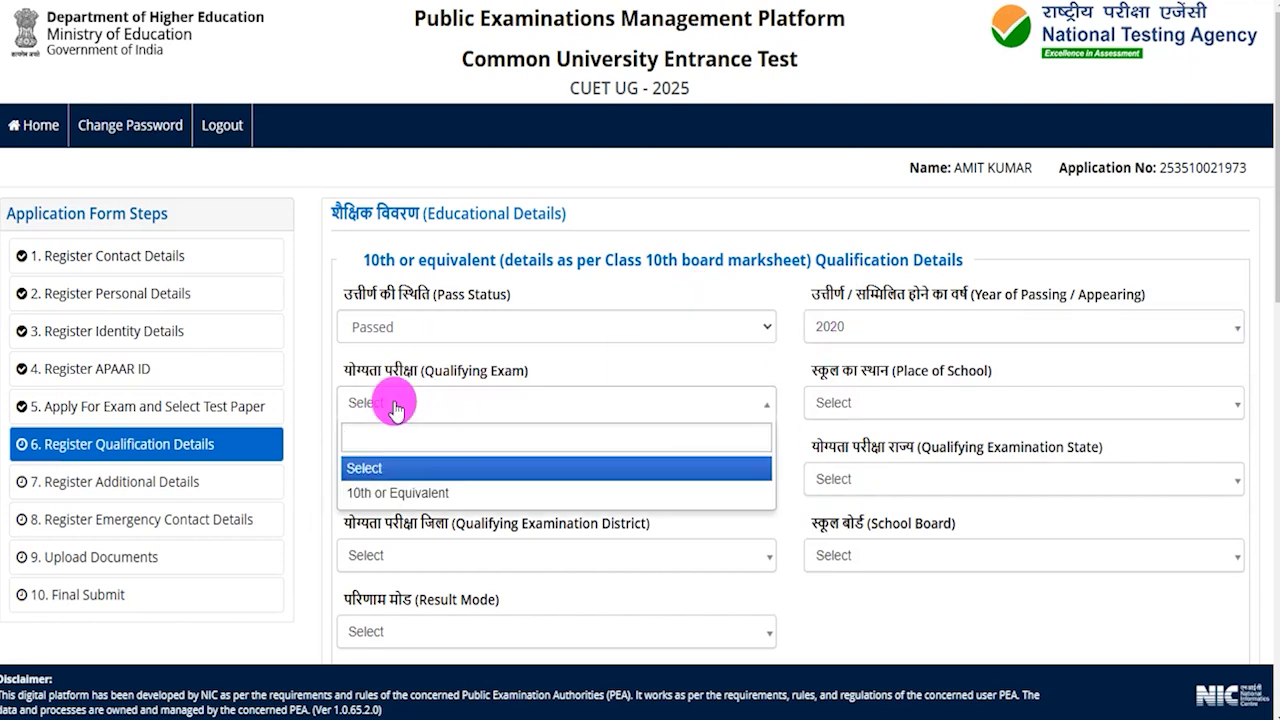
pyautogui.click(393, 493)
pyautogui.click(864, 405)
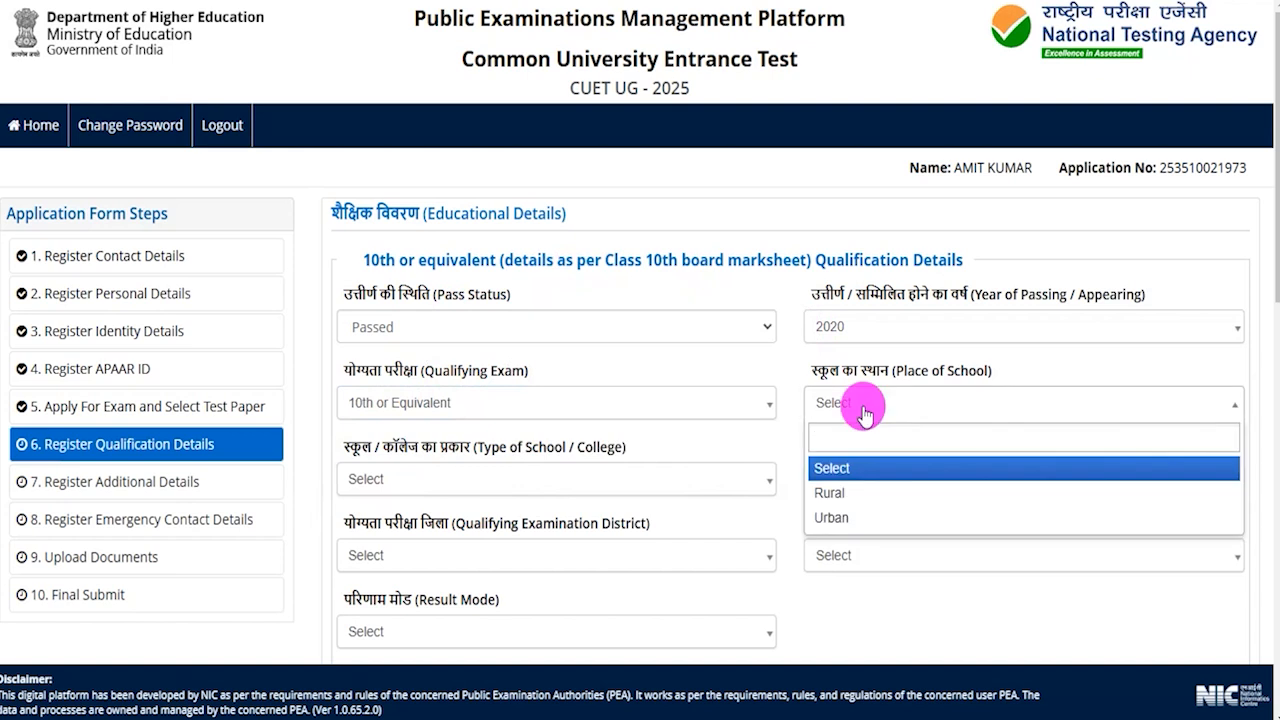
pyautogui.click(850, 500)
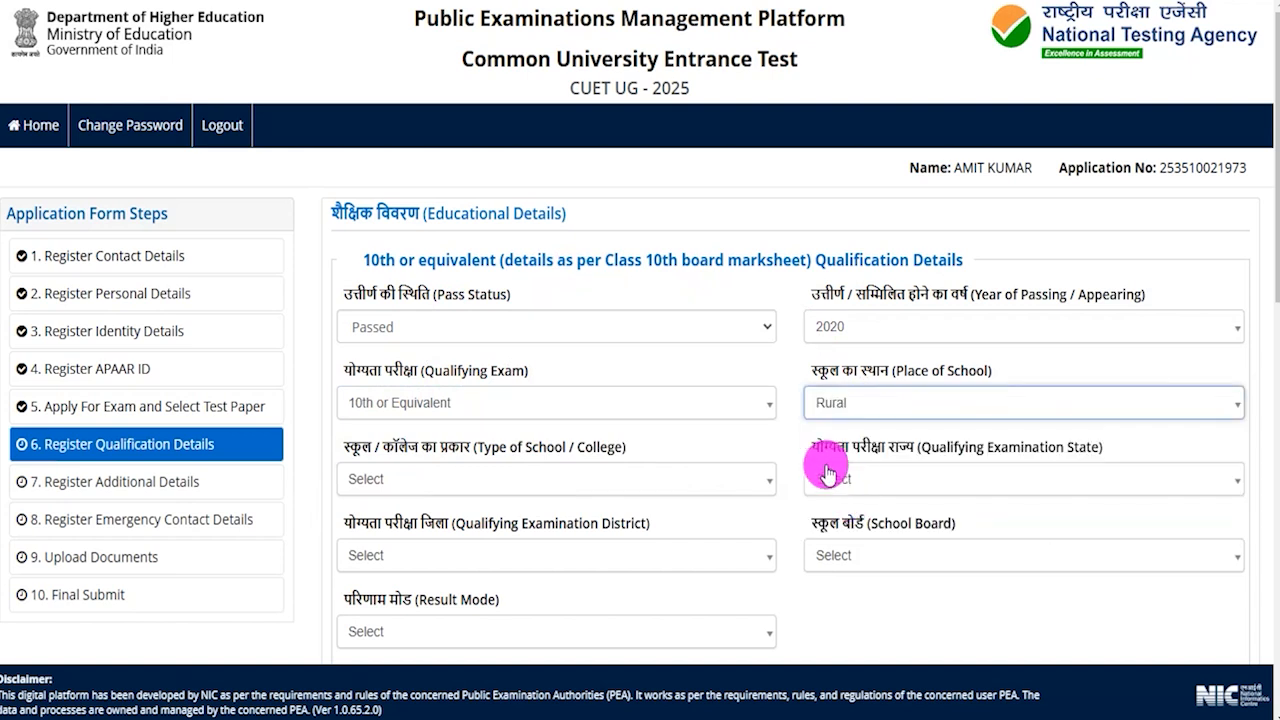
# Set the 10th section's Type of School / College to Government School and Qualifying Examination State to UTTAR PRADESH
pyautogui.click(410, 479)
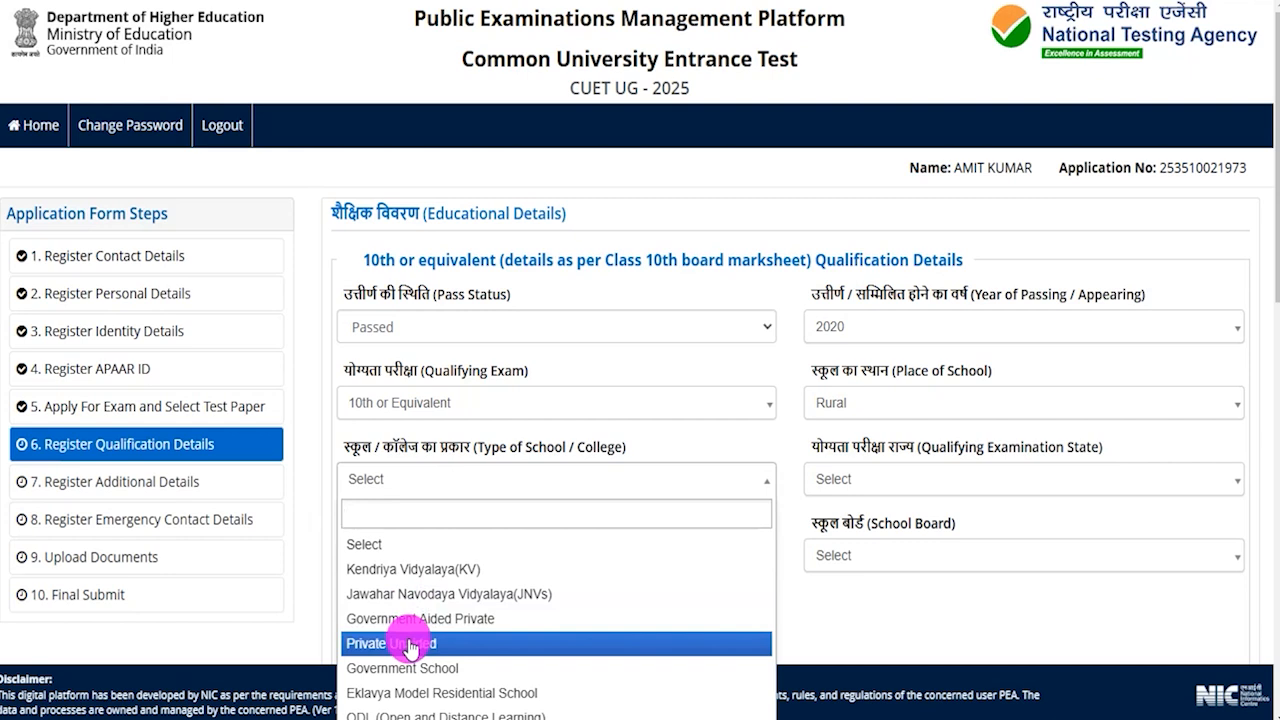
pyautogui.click(405, 668)
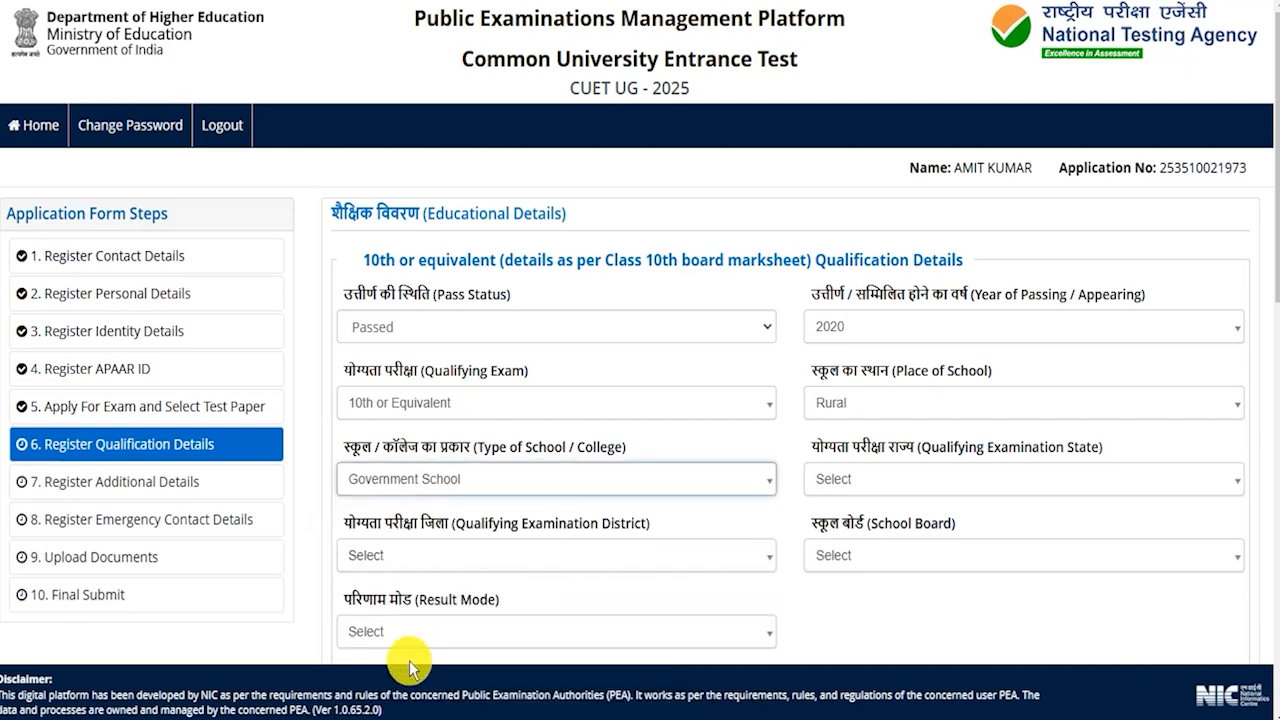
pyautogui.click(875, 485)
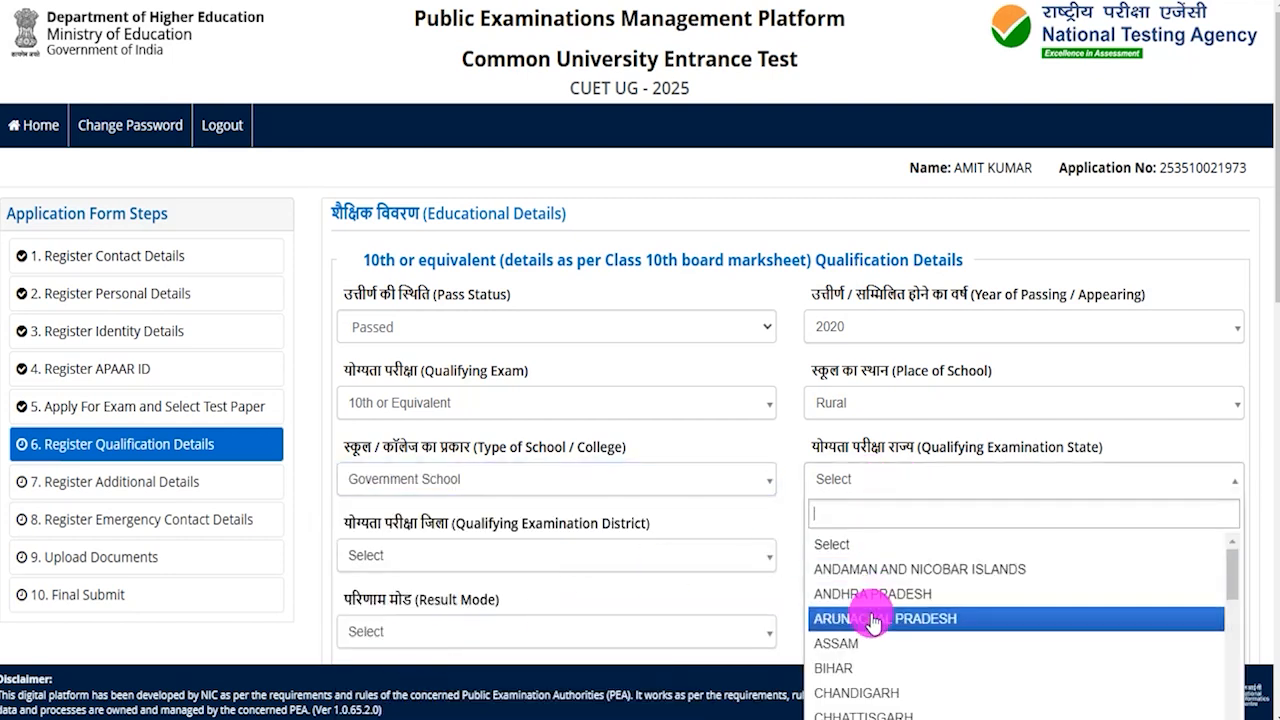
pyautogui.write('u')
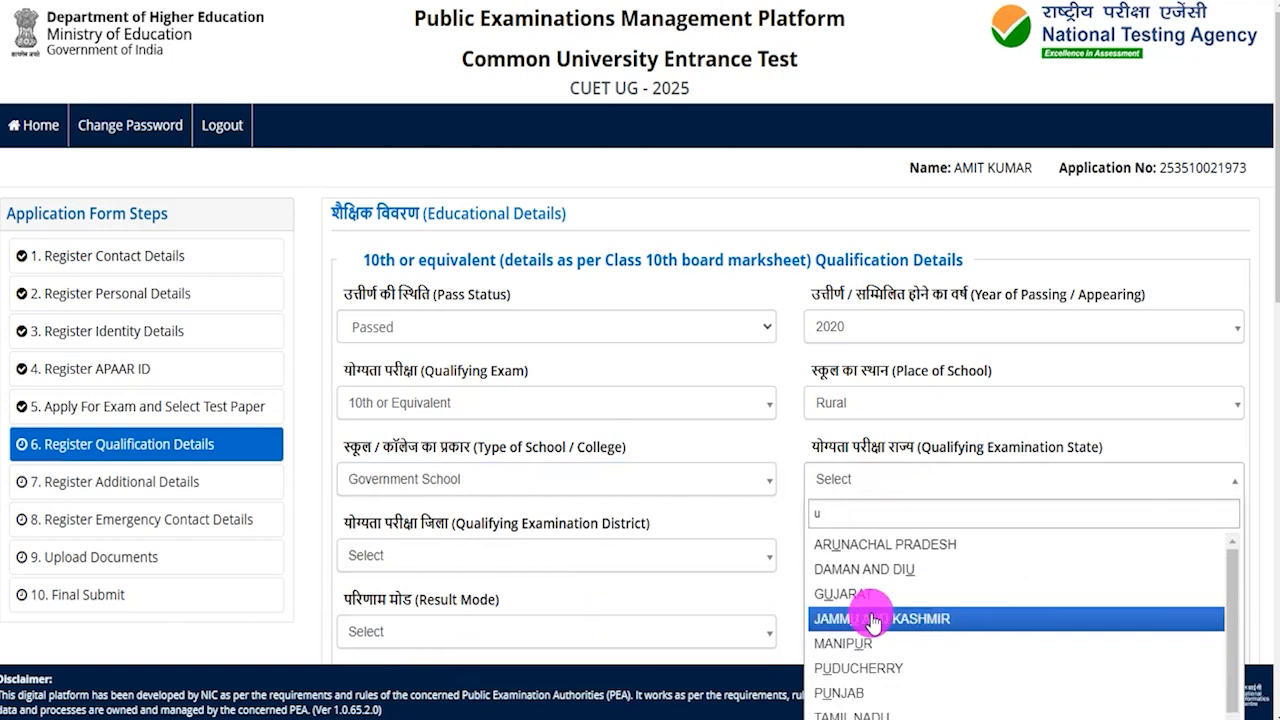
pyautogui.write('t')
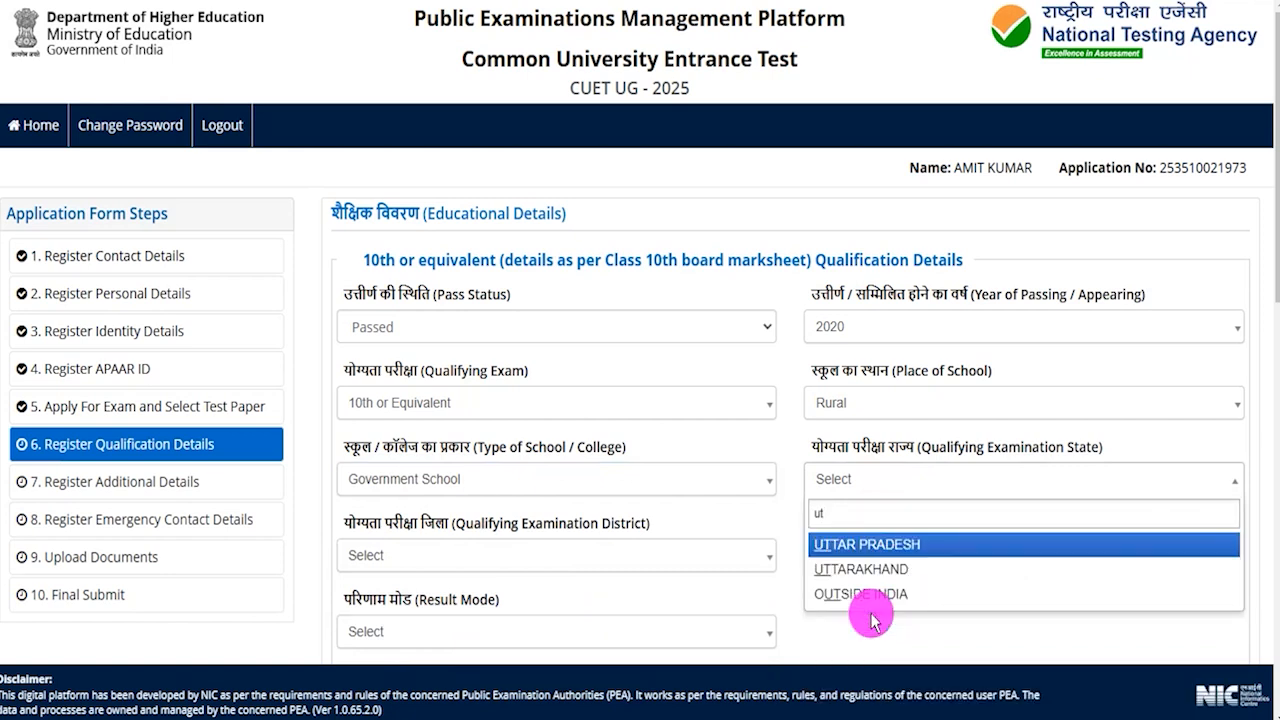
pyautogui.click(886, 544)
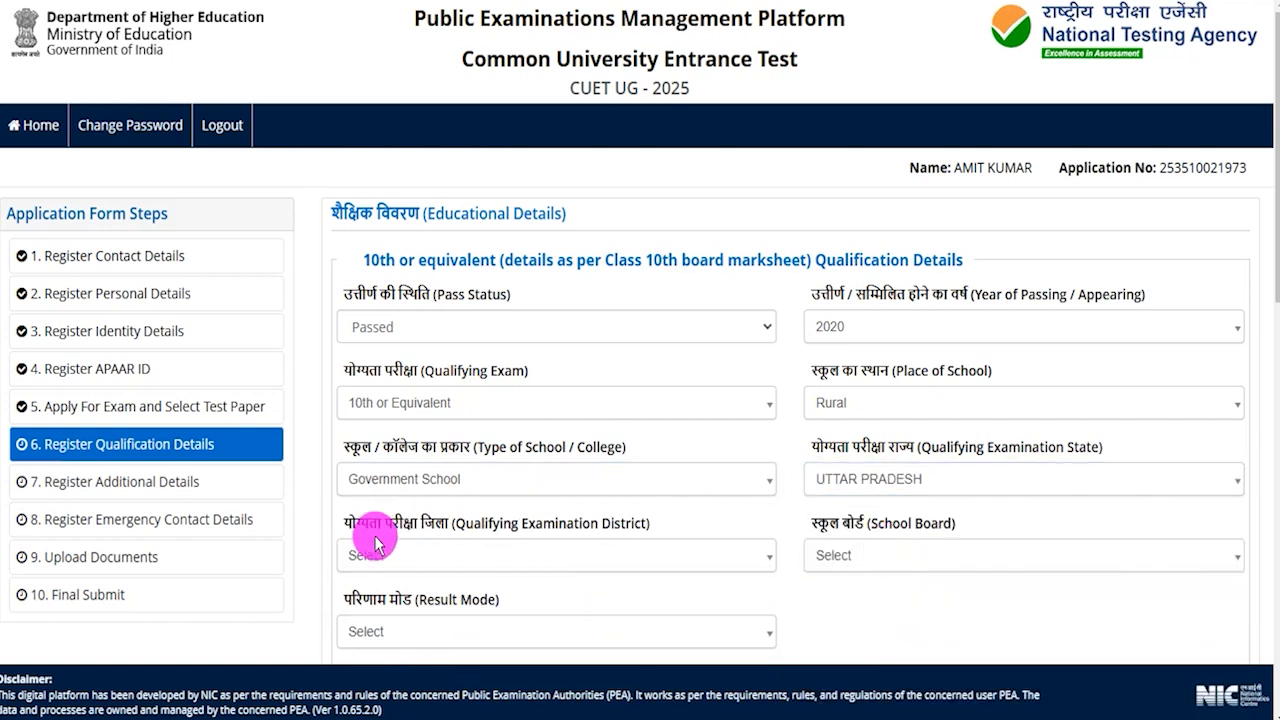
# Set the 10th section's Qualifying Examination District to SAHARANPUR and School Board to CENTRAL BOARD OF SECONDARY EDUCATION
pyautogui.click(390, 558)
pyautogui.write('saha')
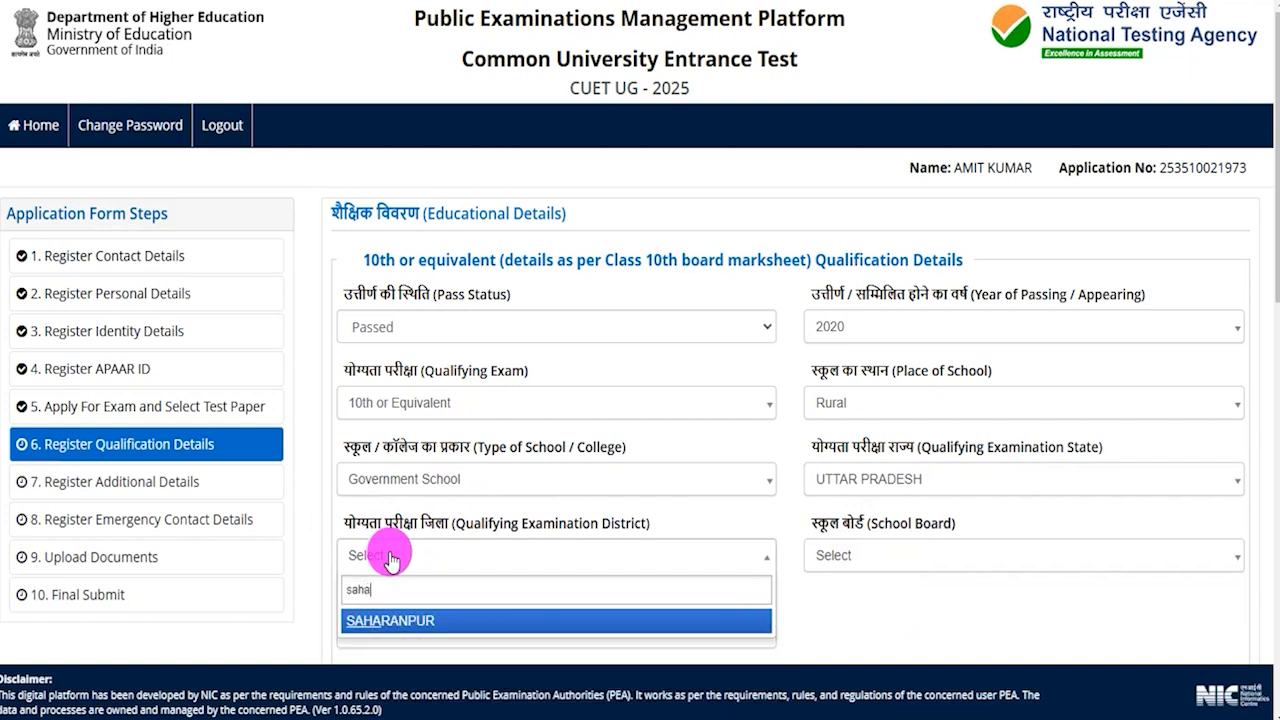
pyautogui.click(404, 621)
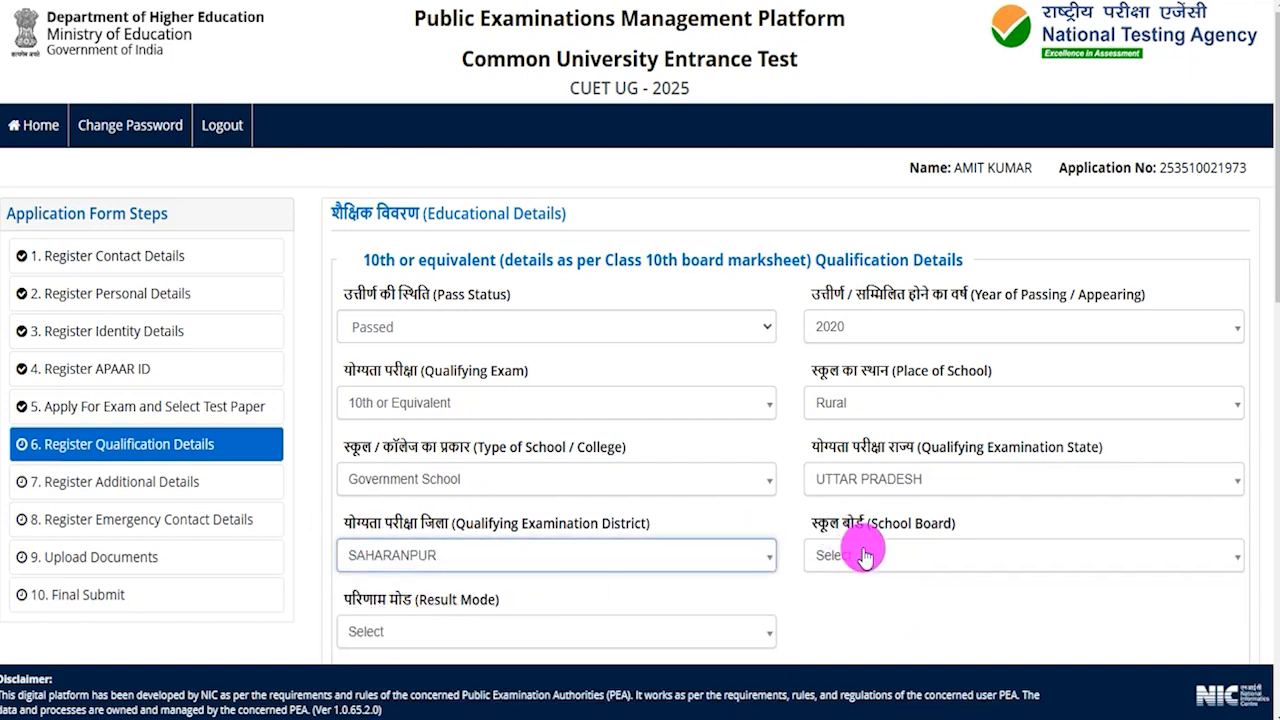
pyautogui.click(864, 555)
pyautogui.write('centr')
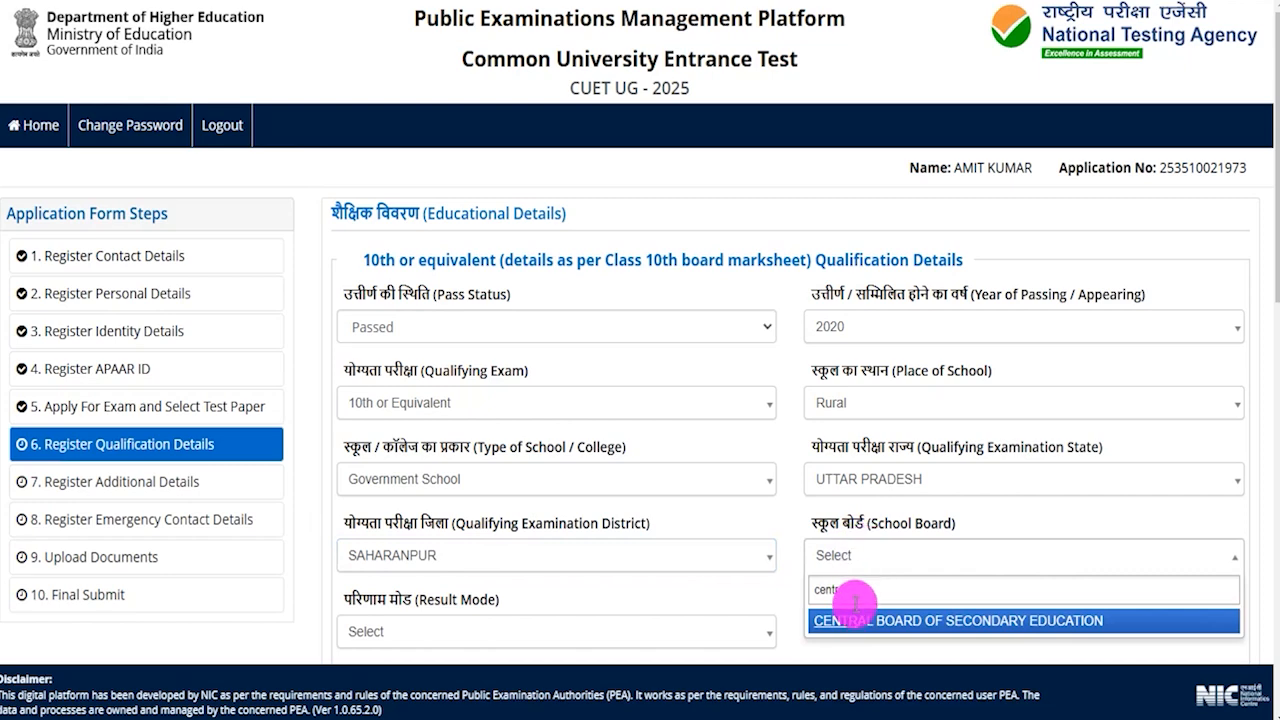
pyautogui.click(852, 620)
# Set the 10th section's Result Mode to Percentage with Total Marks 450 and Obtained Marks 300
pyautogui.scroll(-2, 832, 600)
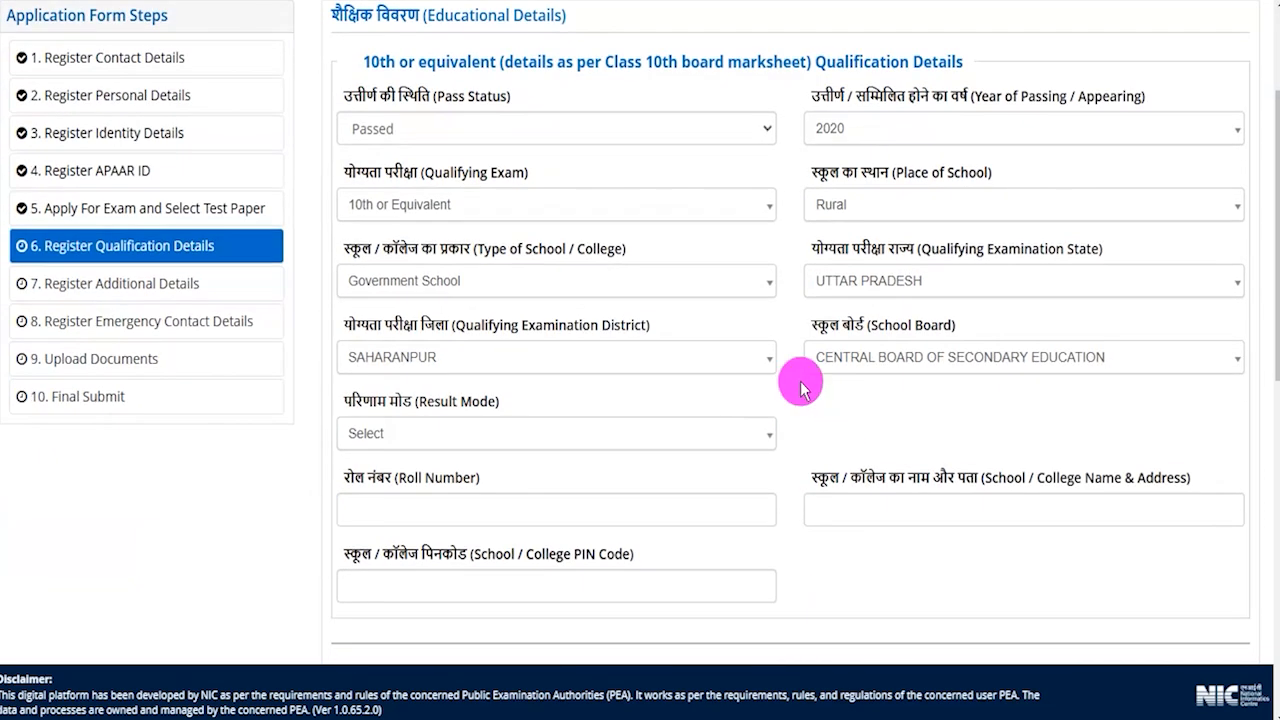
pyautogui.click(440, 436)
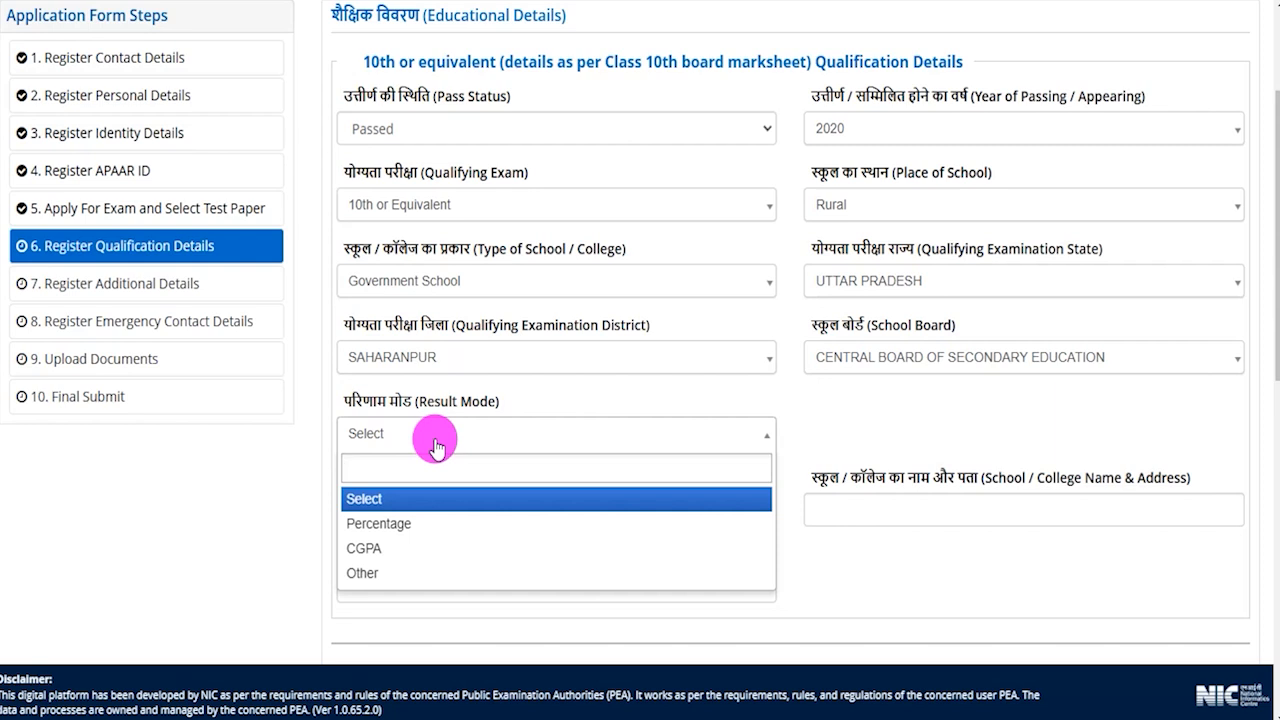
pyautogui.click(398, 523)
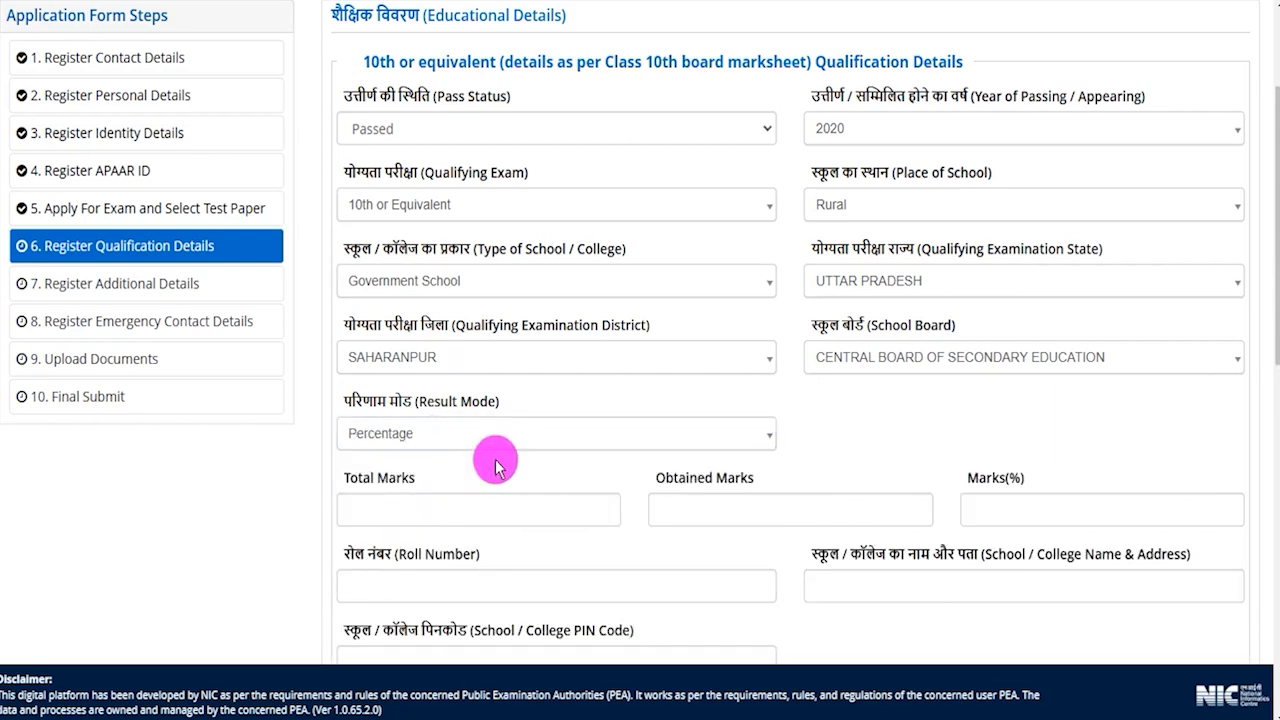
pyautogui.scroll(-2, 497, 467)
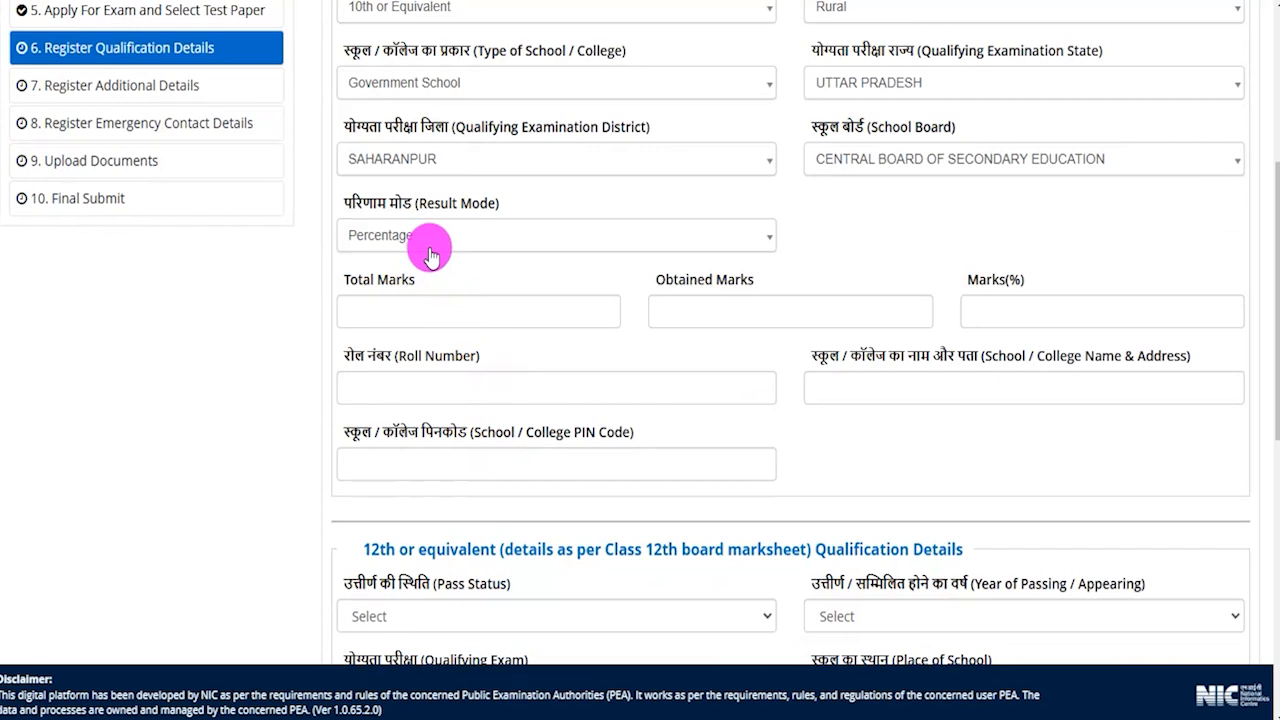
pyautogui.click(400, 306)
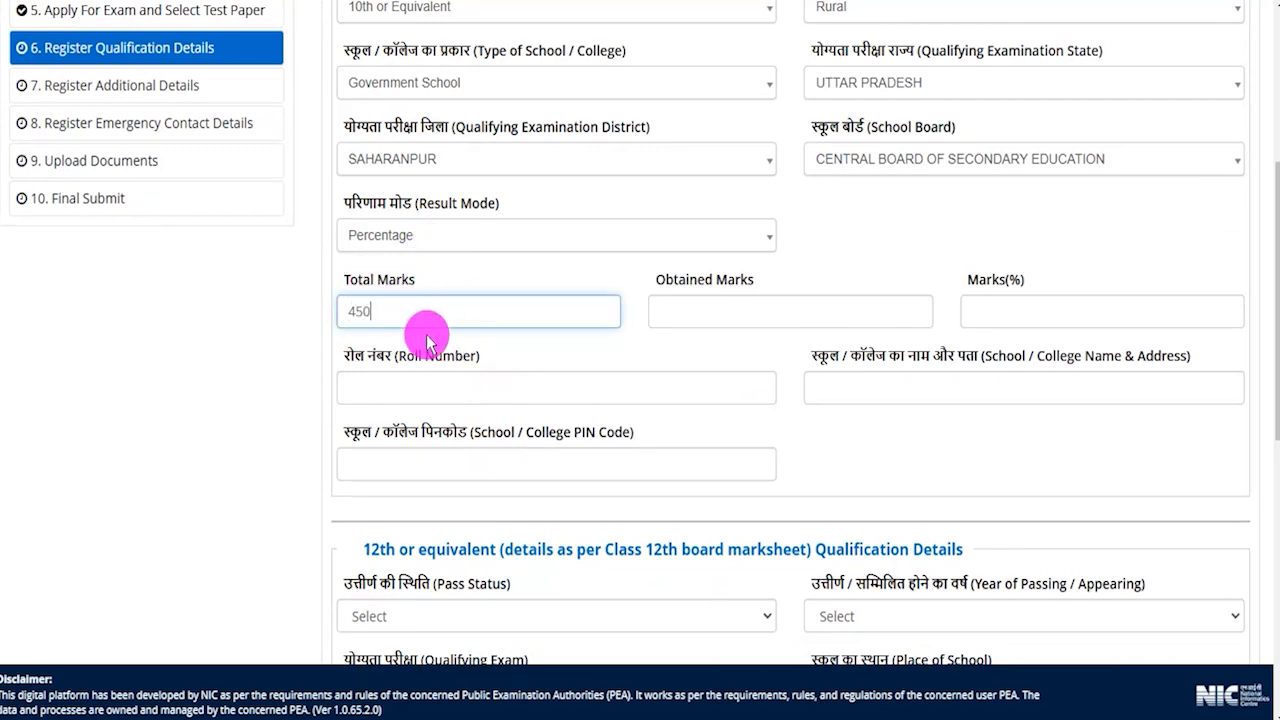
pyautogui.click(663, 308)
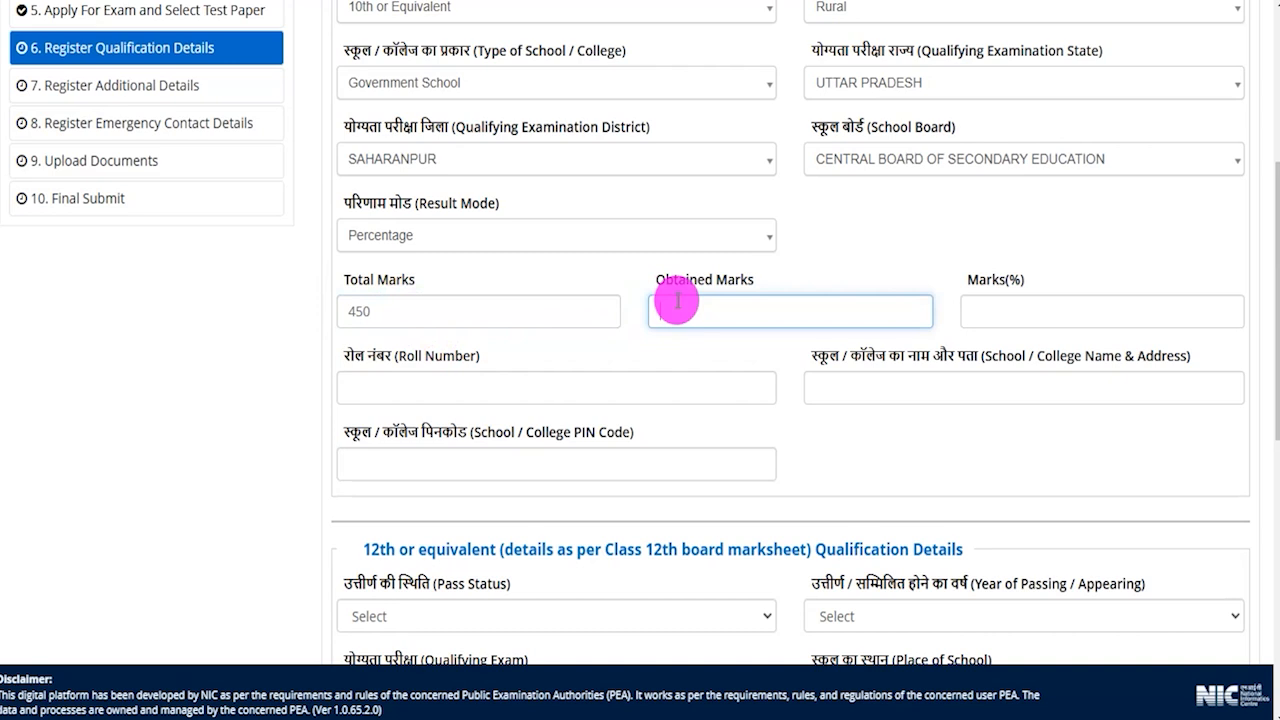
pyautogui.write('300')
pyautogui.click(980, 336)
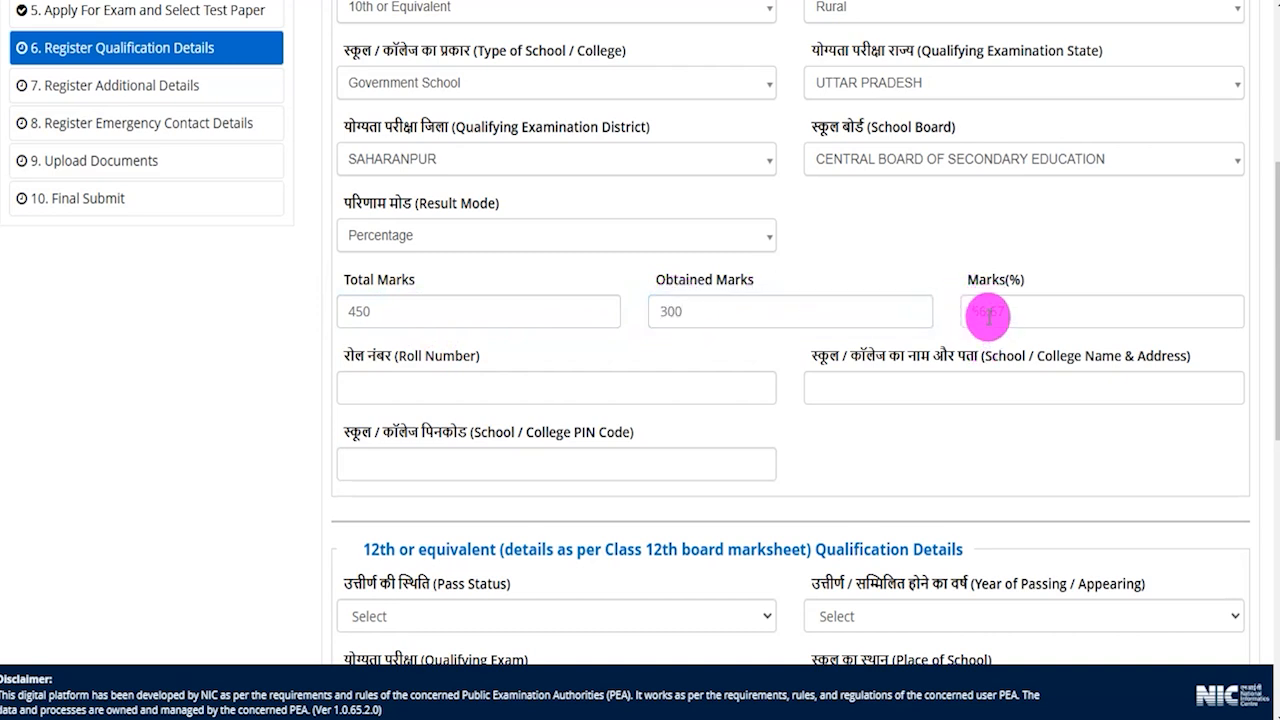
# Highlight the Roll Number, School / College Name & Address and School / College PIN Code labels in the 10th section
pyautogui.moveTo(362, 355); pyautogui.dragTo(480, 362)
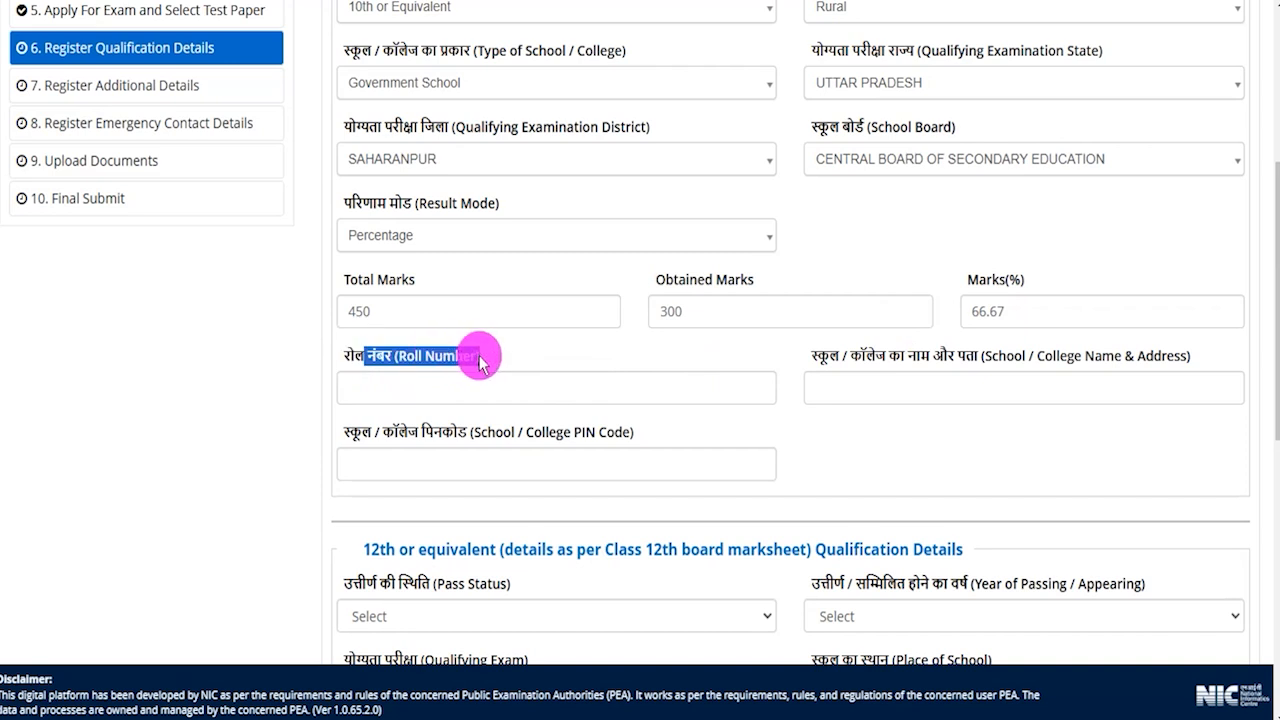
pyautogui.moveTo(838, 358); pyautogui.dragTo(962, 377)
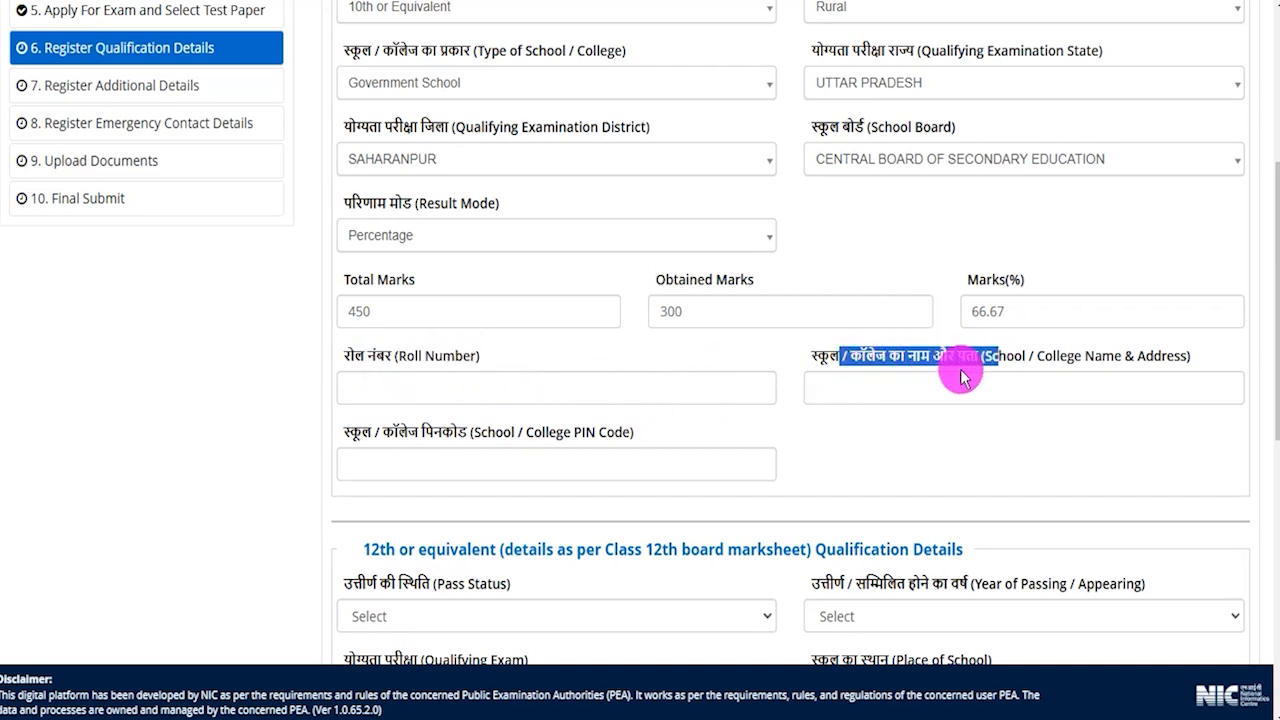
pyautogui.moveTo(398, 432); pyautogui.dragTo(513, 465)
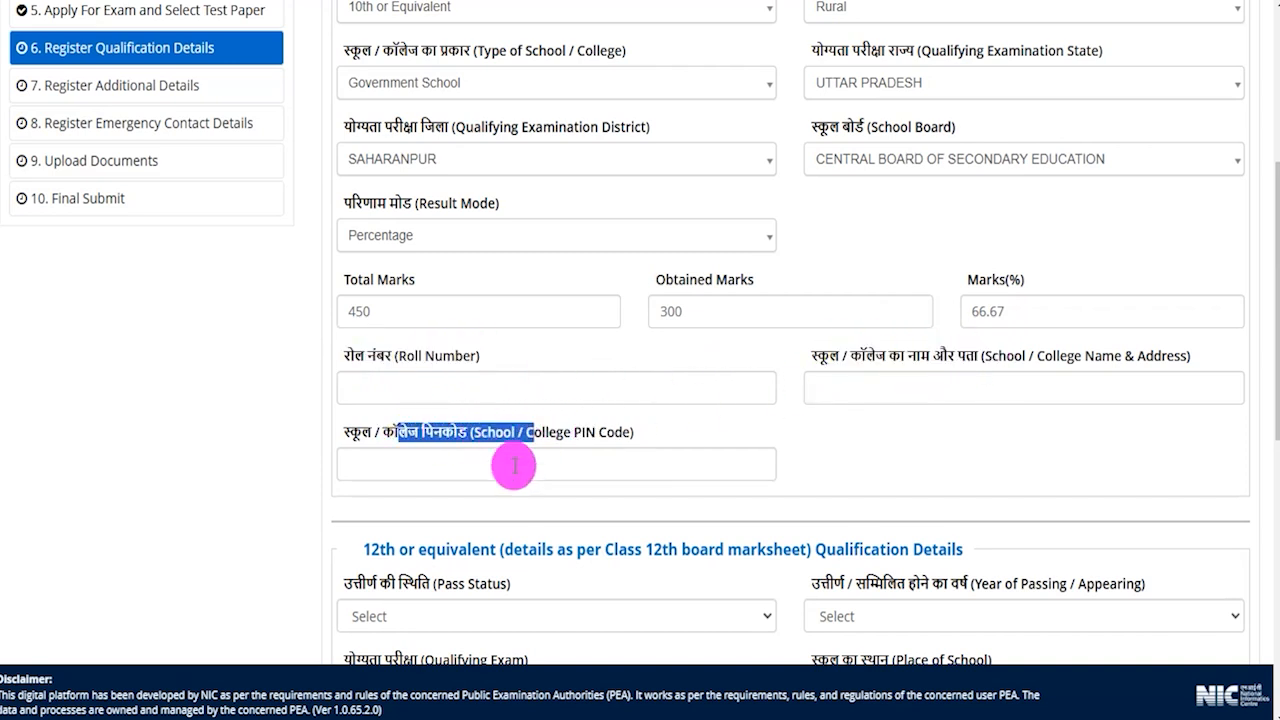
# Change the 10th section's Result Mode to CGPA with Maximum Grade Point 9 and CGPA Obtained 8
pyautogui.click(396, 240)
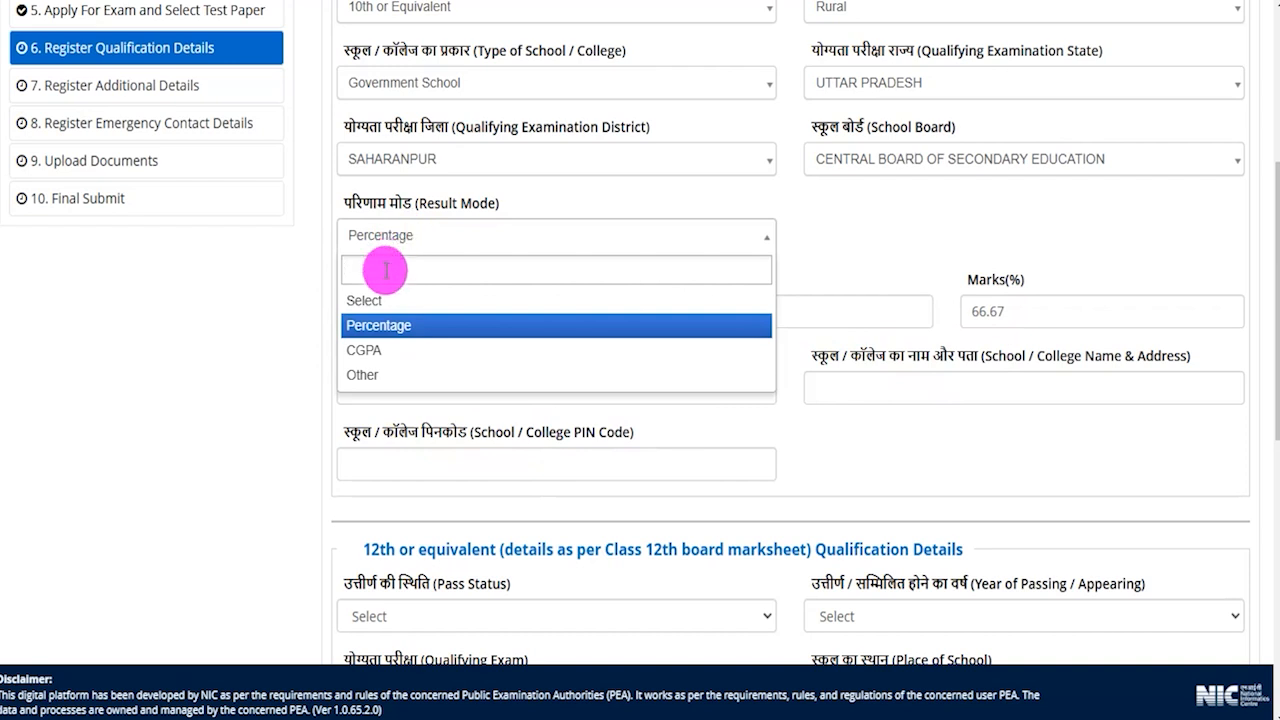
pyautogui.click(383, 350)
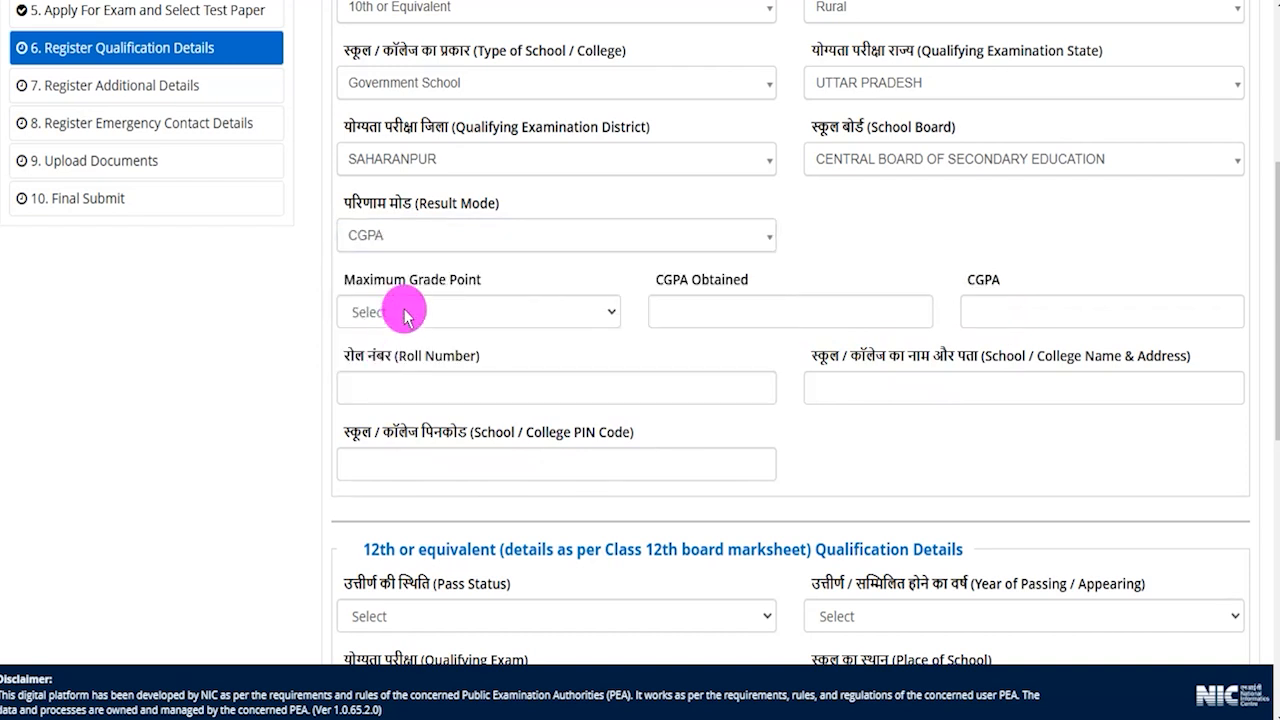
pyautogui.click(402, 308)
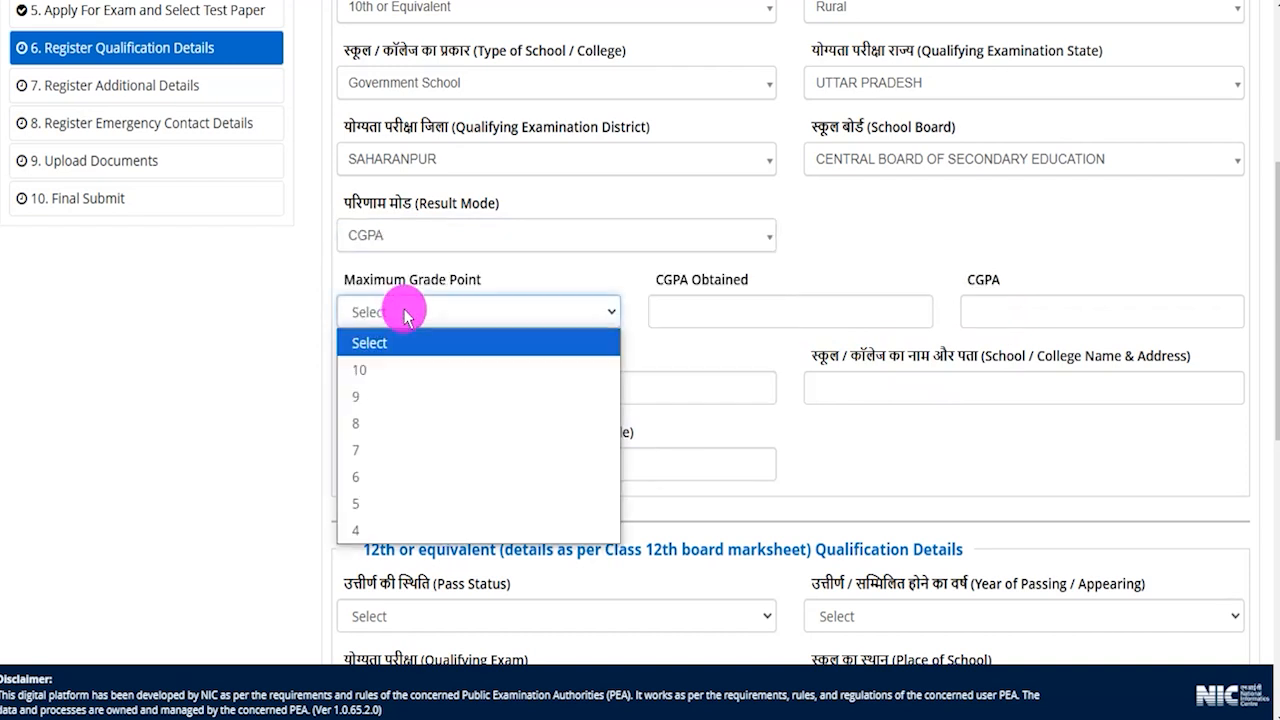
pyautogui.click(400, 395)
pyautogui.click(683, 312)
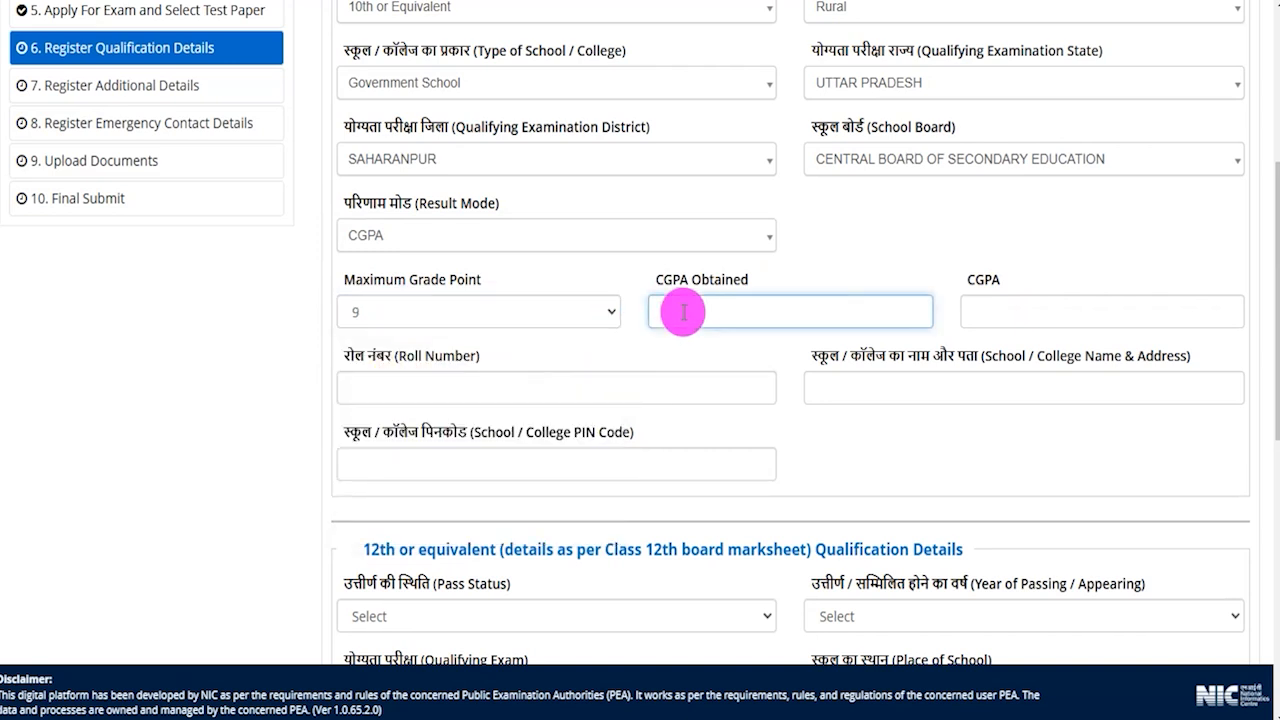
pyautogui.write('8')
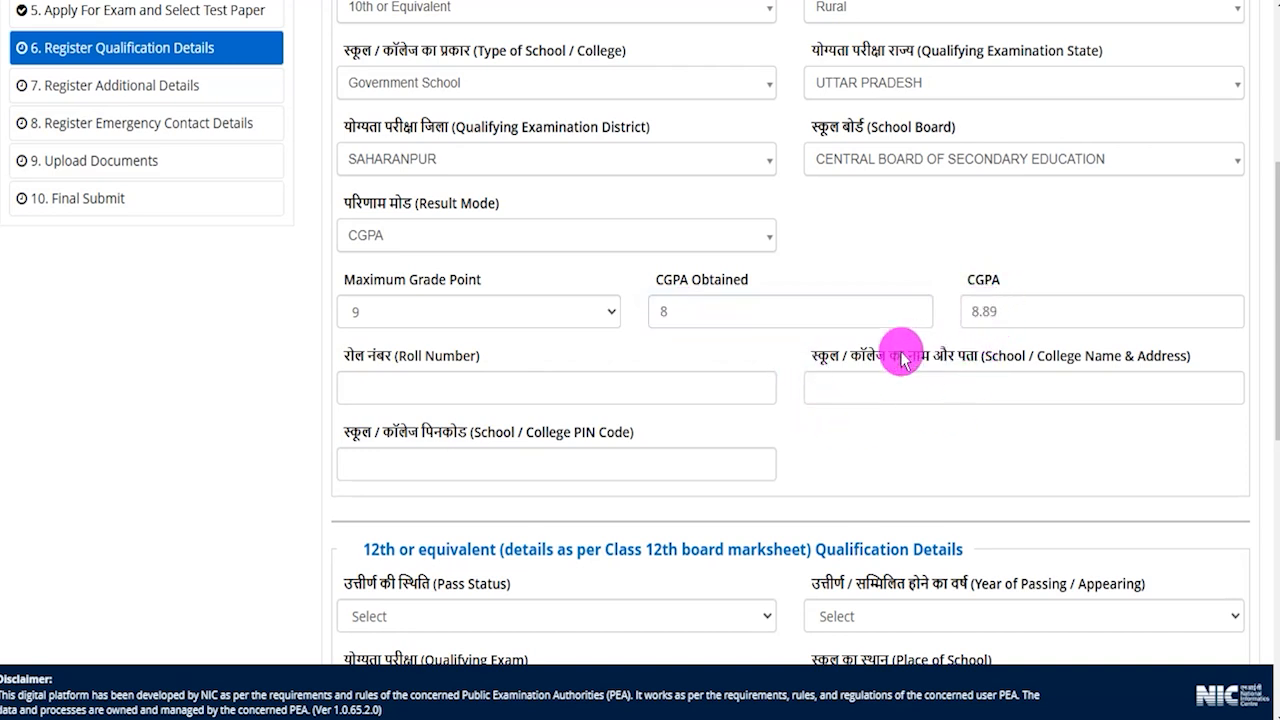
# Point out the 10th section's Roll Number, school name and PIN Code labels again by highlighting them
pyautogui.moveTo(357, 360); pyautogui.dragTo(442, 357)
pyautogui.moveTo(866, 358); pyautogui.dragTo(946, 360)
pyautogui.moveTo(434, 433); pyautogui.dragTo(507, 470)
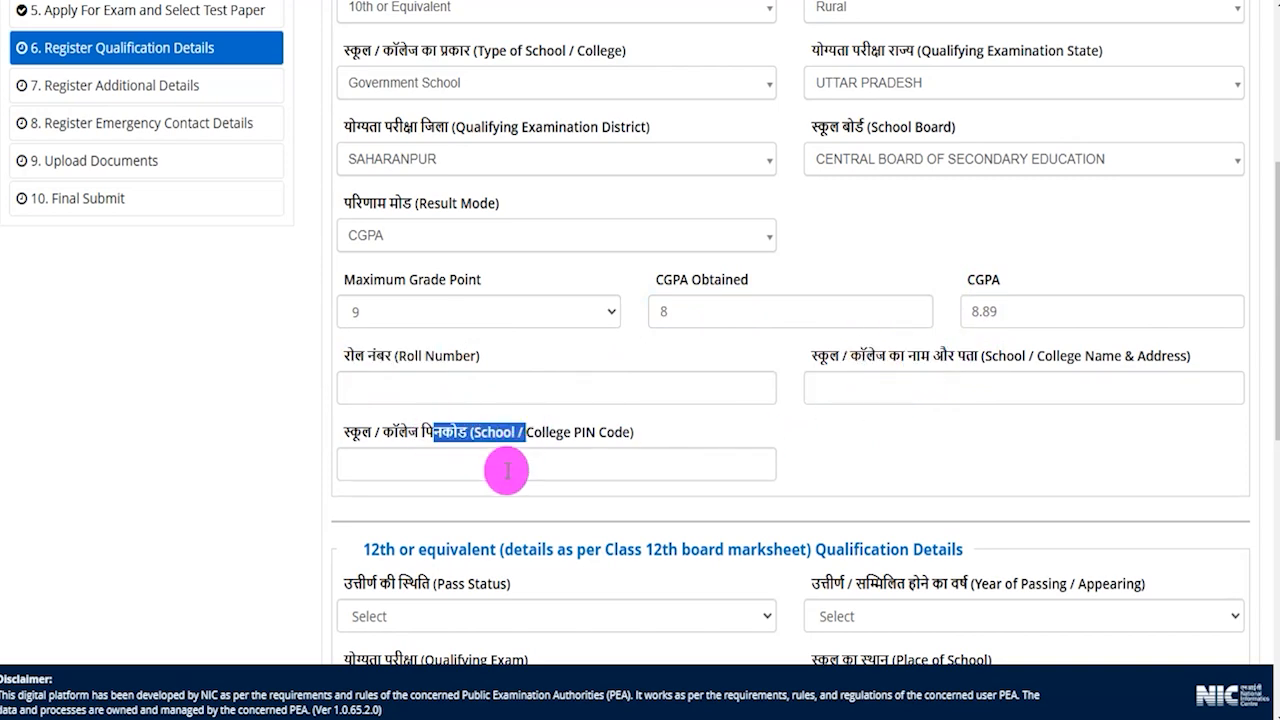
# Highlight the 12th or equivalent Qualification Details heading and view the fields below it
pyautogui.scroll(-3, 507, 470)
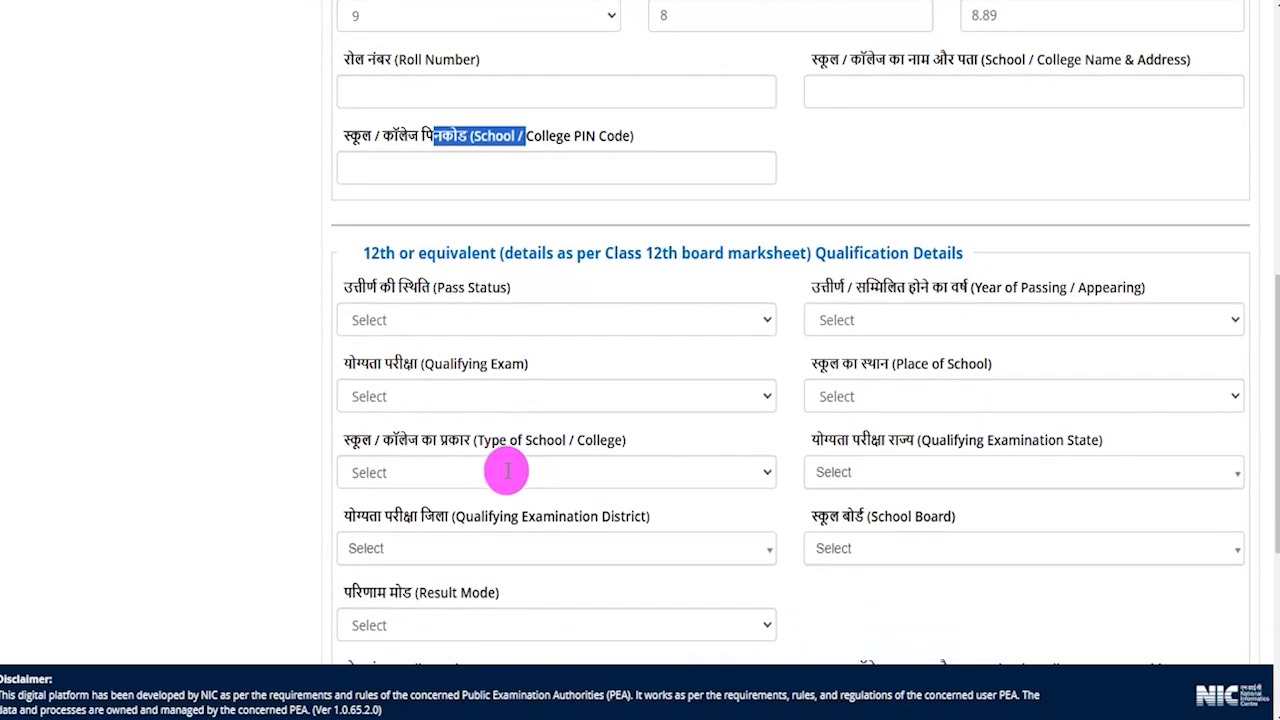
pyautogui.scroll(-1, 440, 300)
pyautogui.click(381, 155)
pyautogui.moveTo(381, 155); pyautogui.dragTo(604, 150)
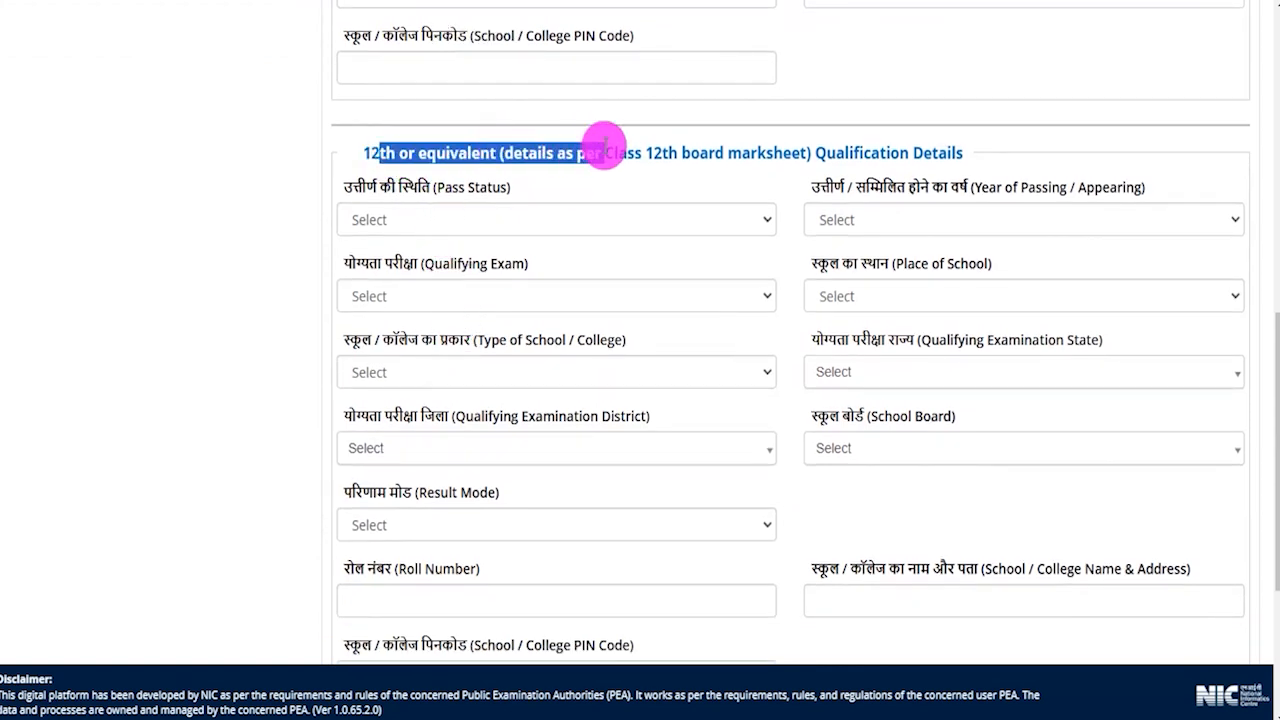
pyautogui.scroll(-1, 762, 262)
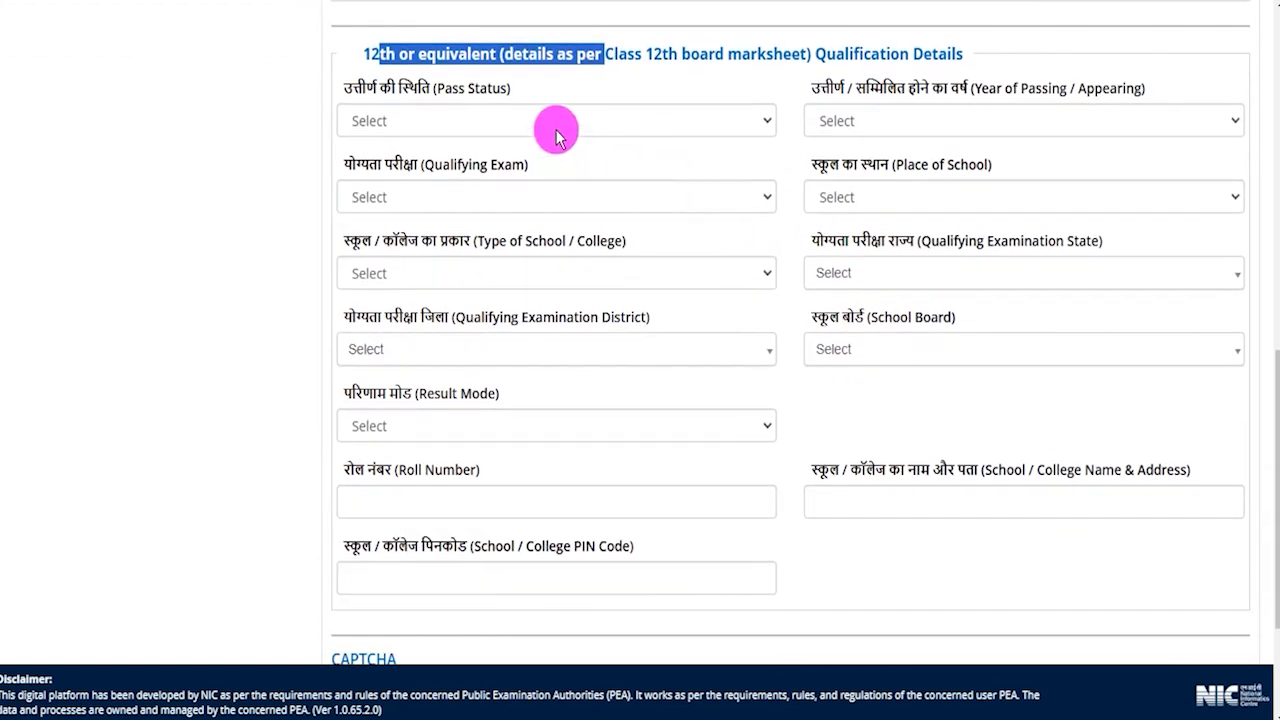
# Set the 12th section's Pass Status to Appearing with 2025 as the Year of Passing / Appearing
pyautogui.click(478, 122)
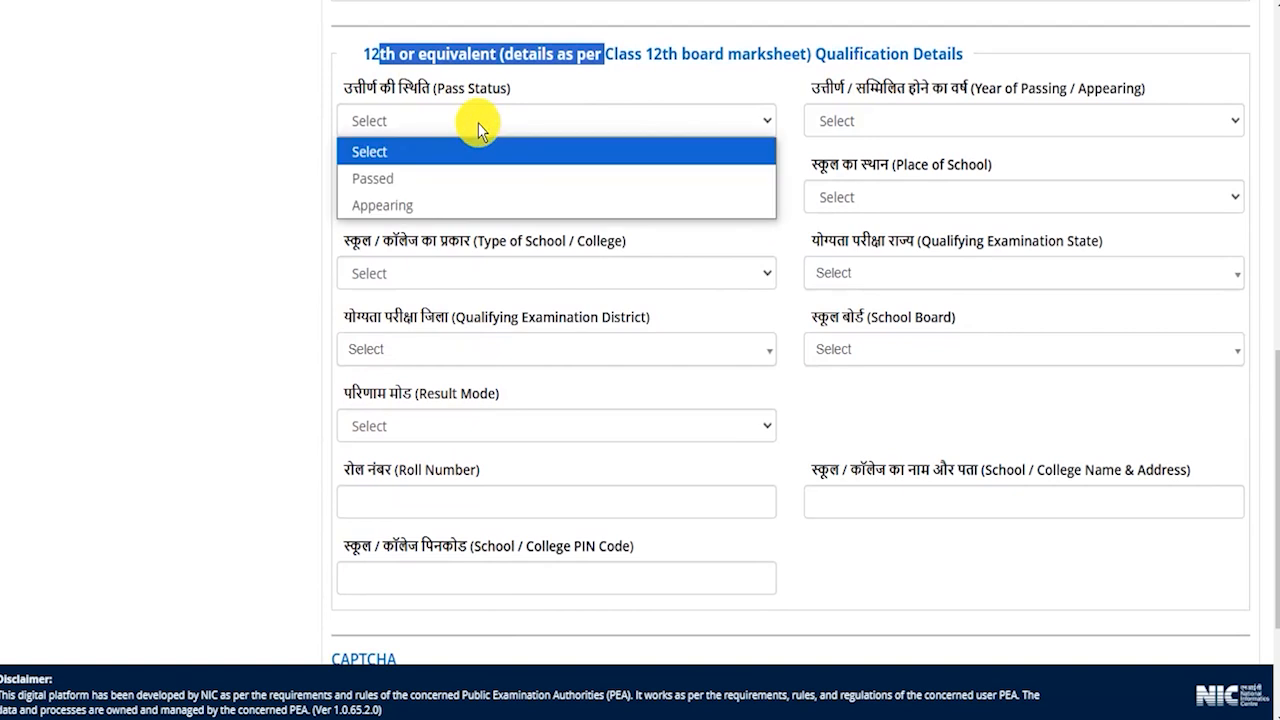
pyautogui.click(390, 205)
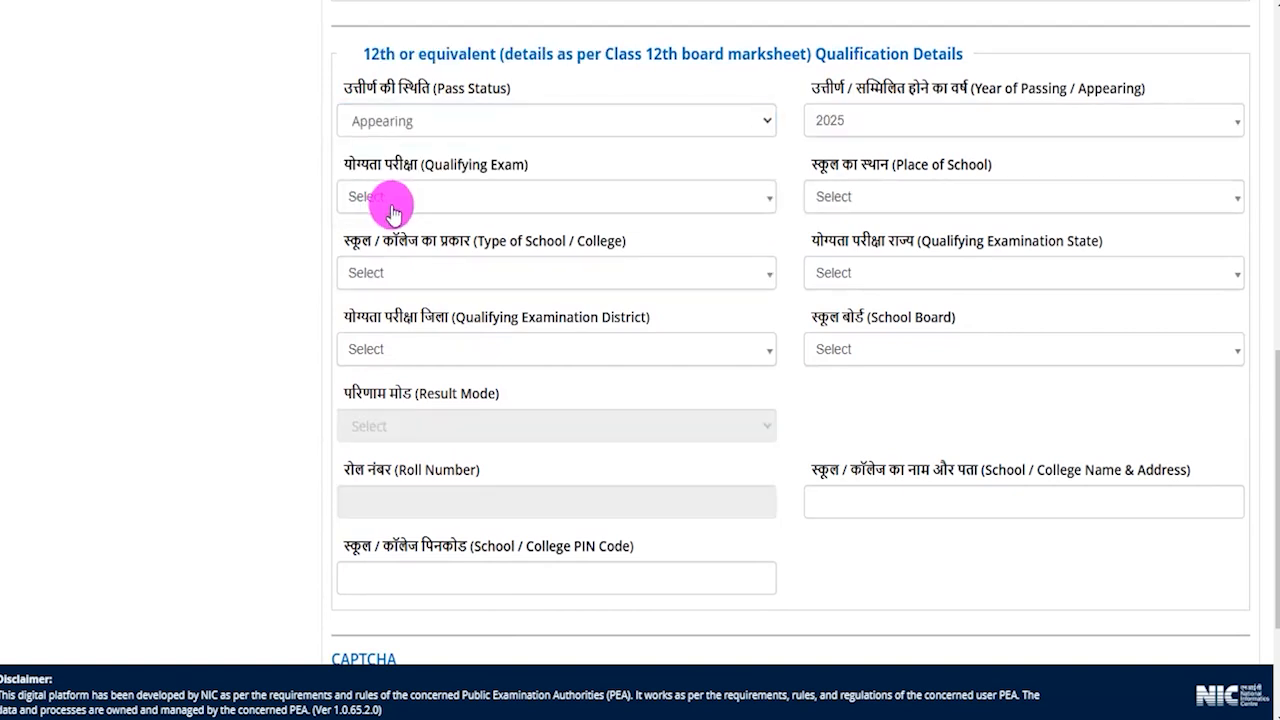
pyautogui.click(878, 121)
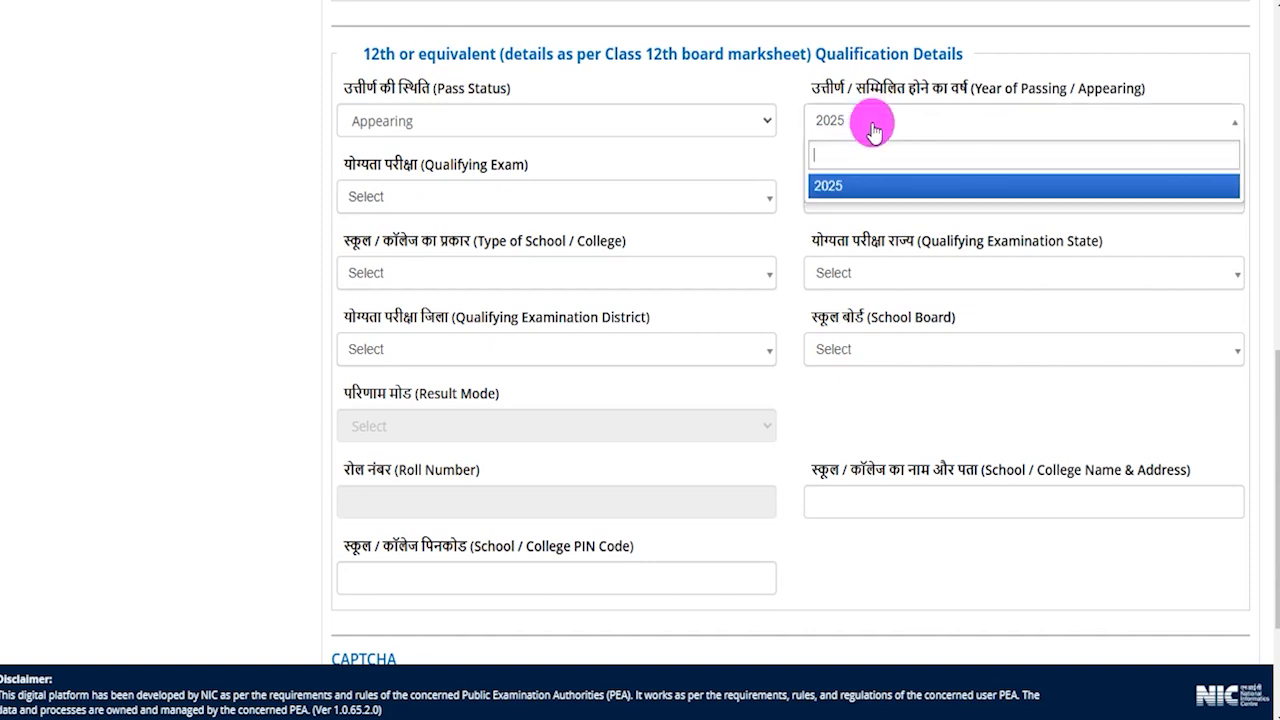
pyautogui.click(836, 187)
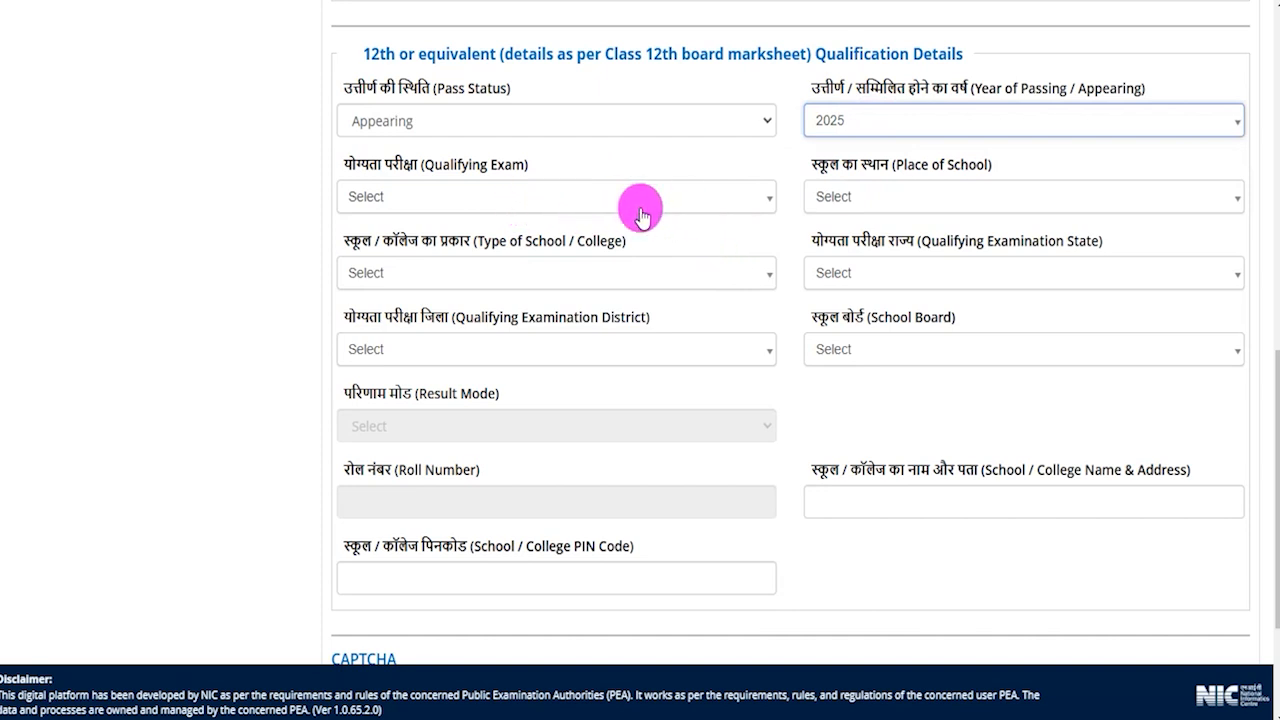
# Choose Class 12th or equivalent as the Qualifying Exam in the 12th section, checking the alternative option before keeping it
pyautogui.click(435, 197)
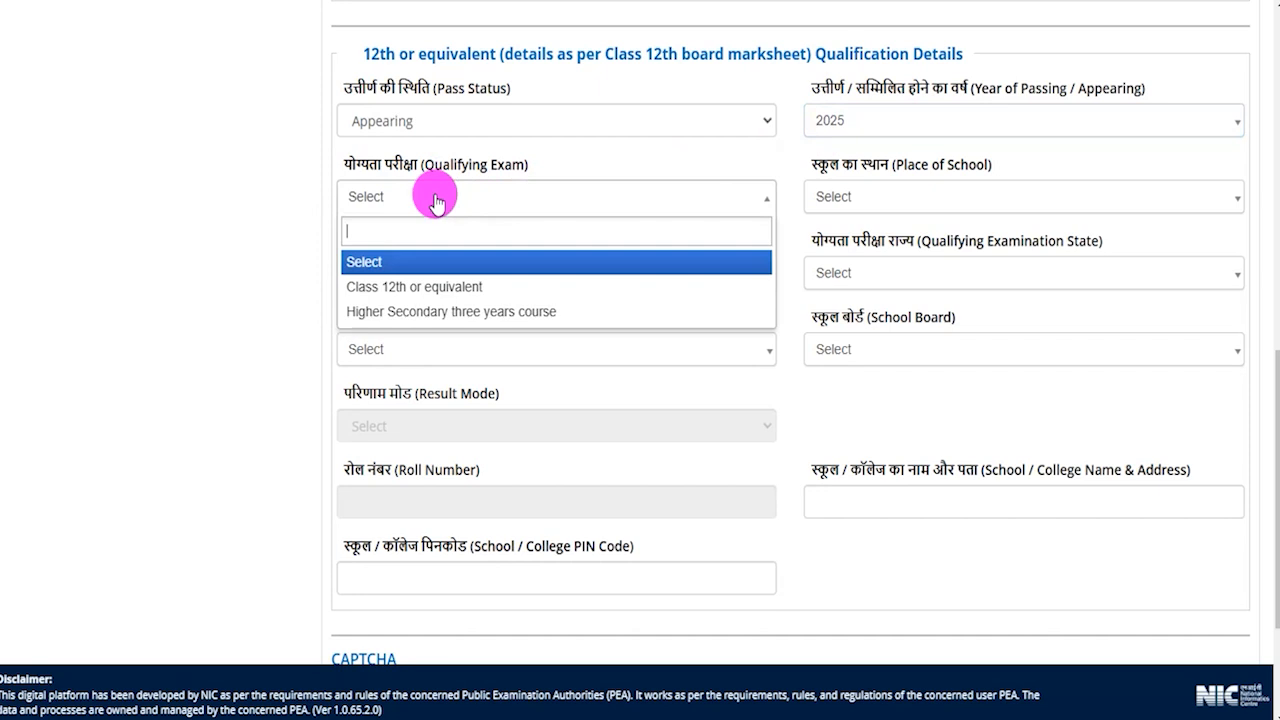
pyautogui.click(420, 288)
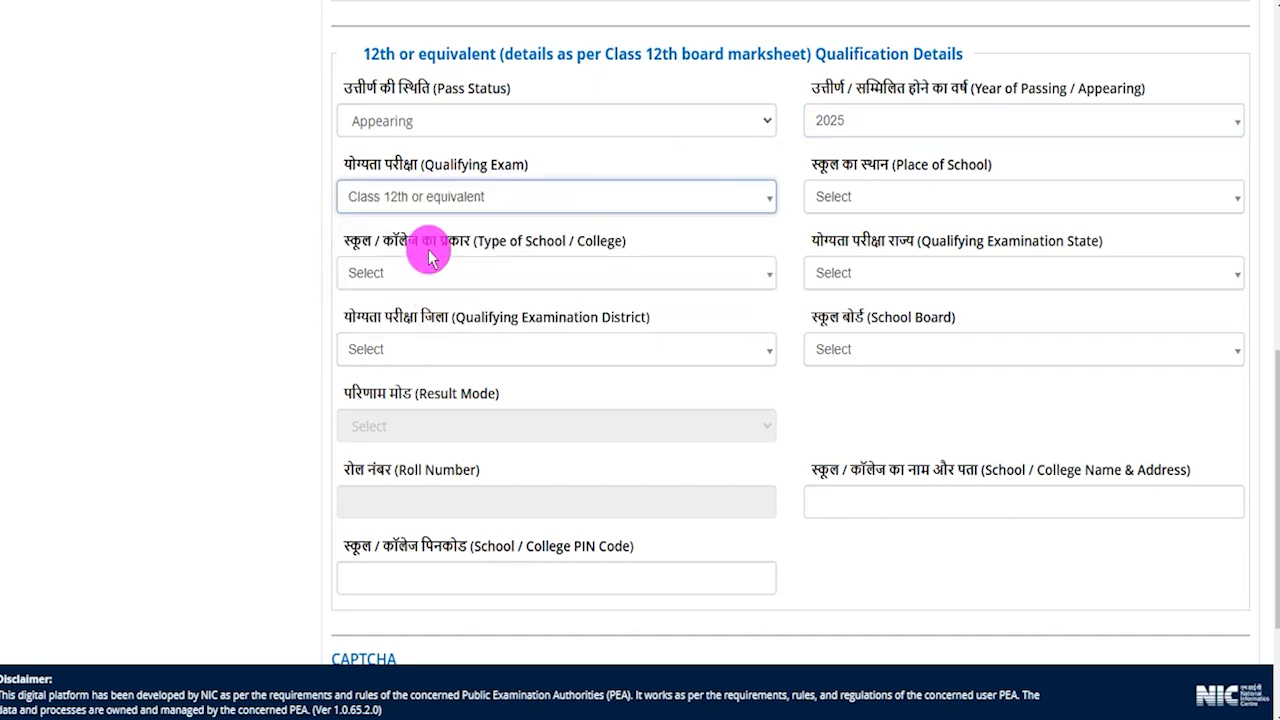
pyautogui.click(430, 197)
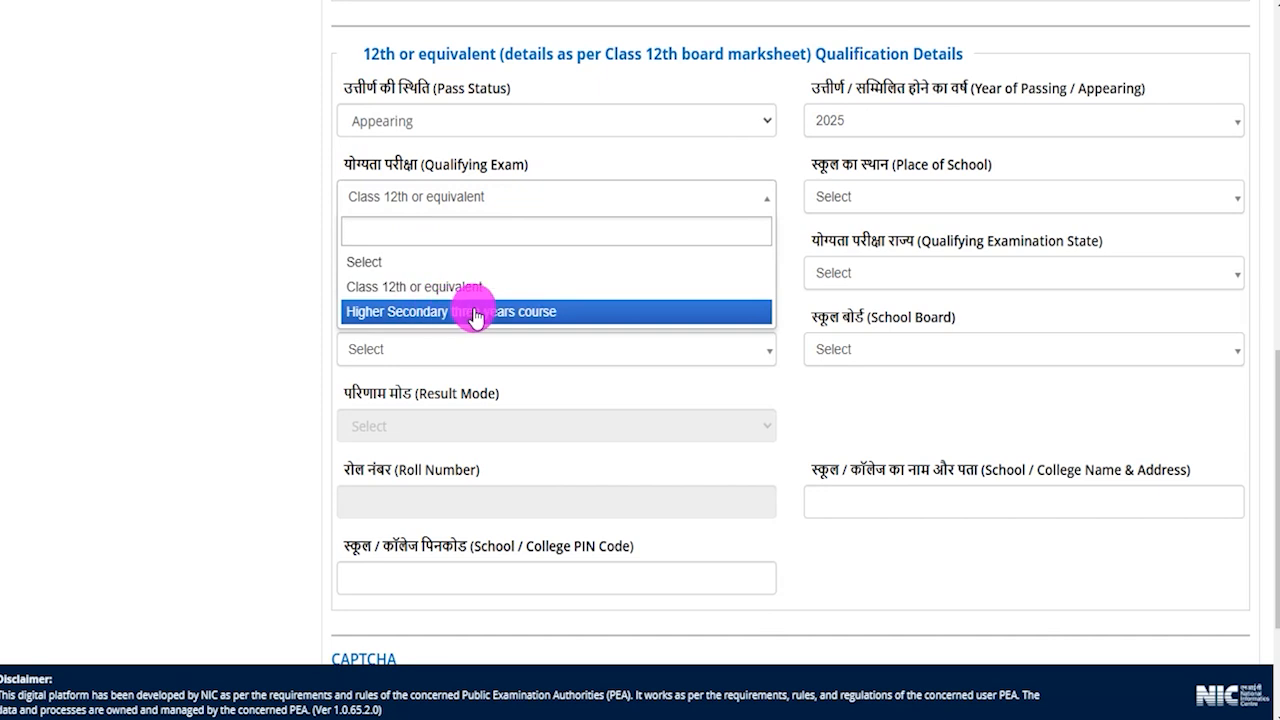
pyautogui.click(432, 287)
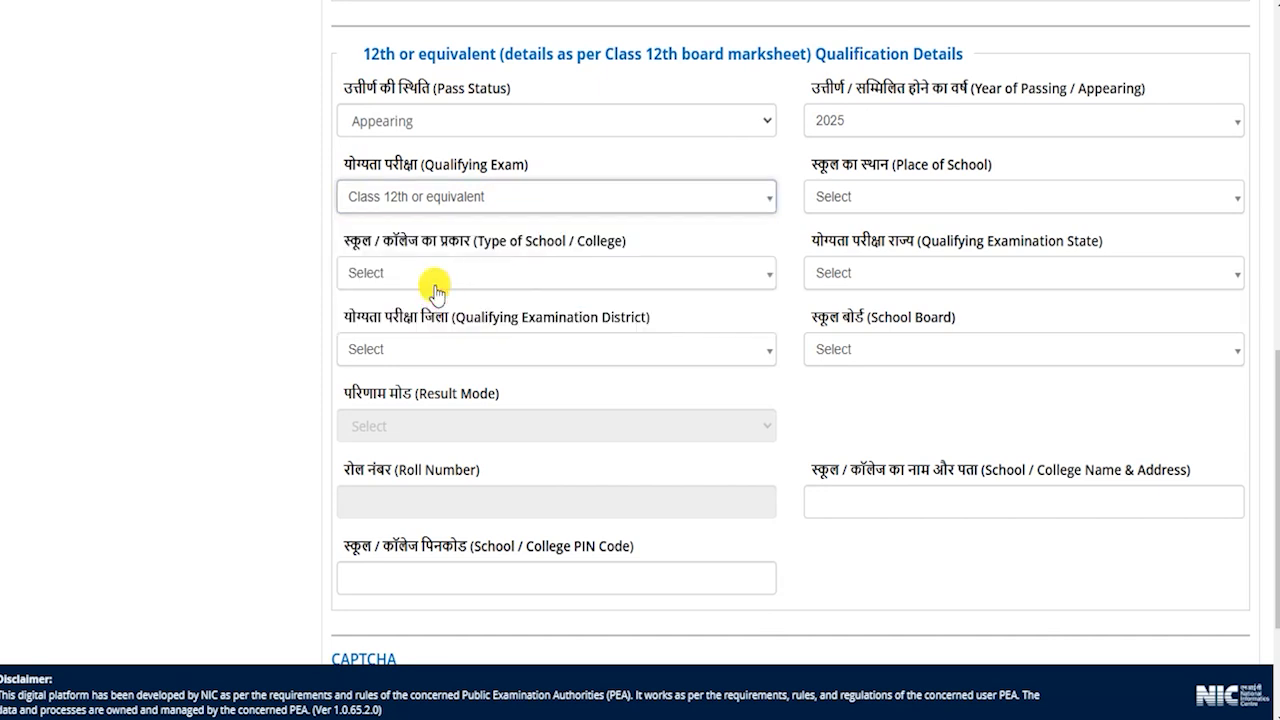
# Set the 12th section's Place of School to Rural and Type of School / College to Government School
pyautogui.click(835, 198)
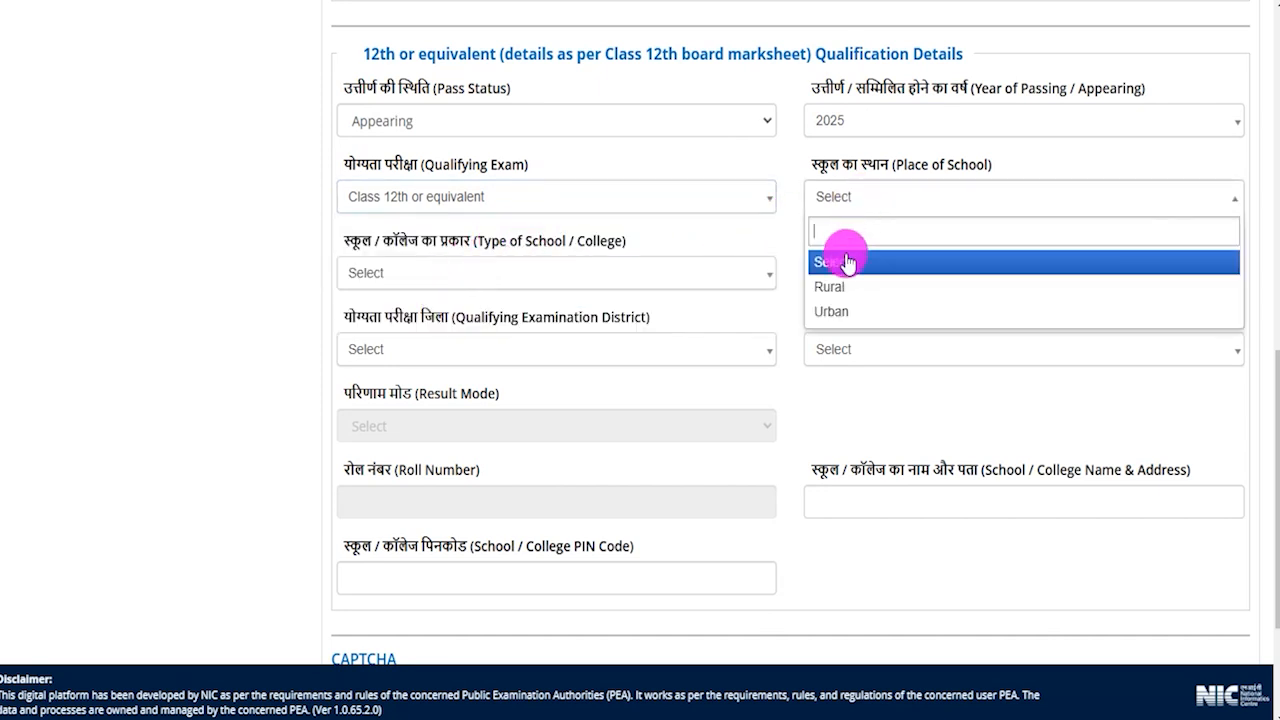
pyautogui.click(837, 288)
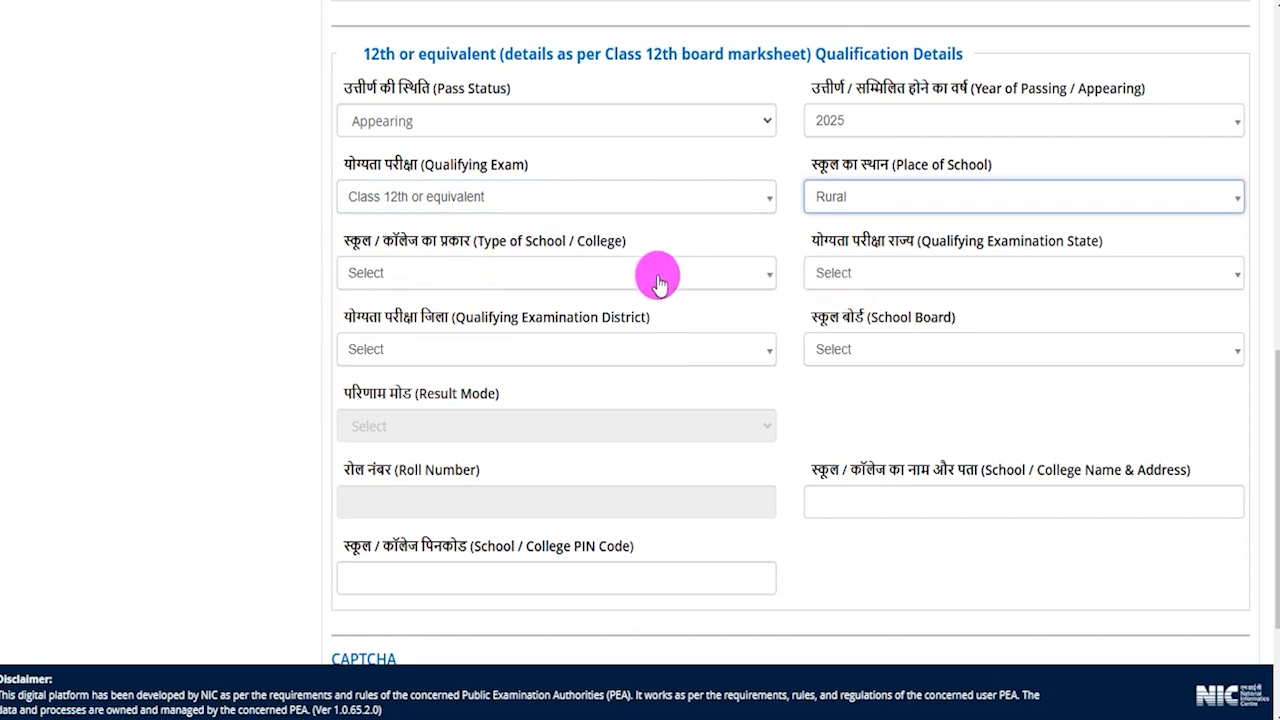
pyautogui.click(463, 280)
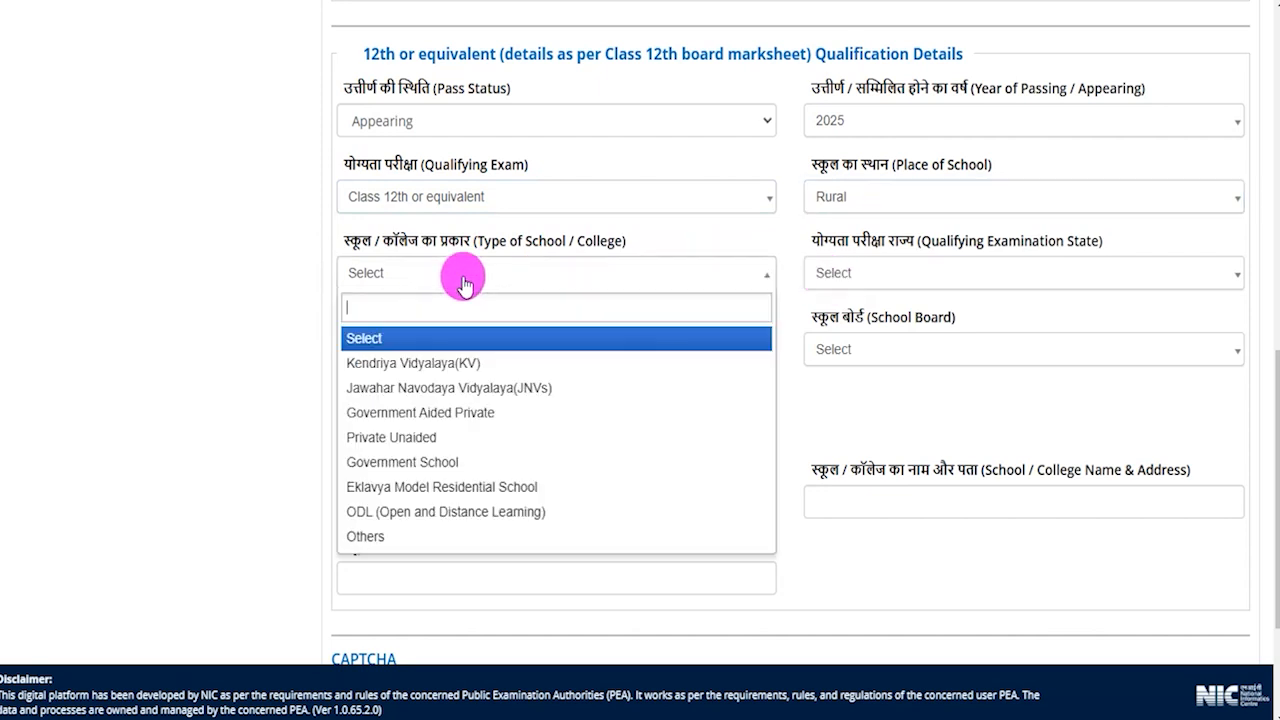
pyautogui.click(413, 467)
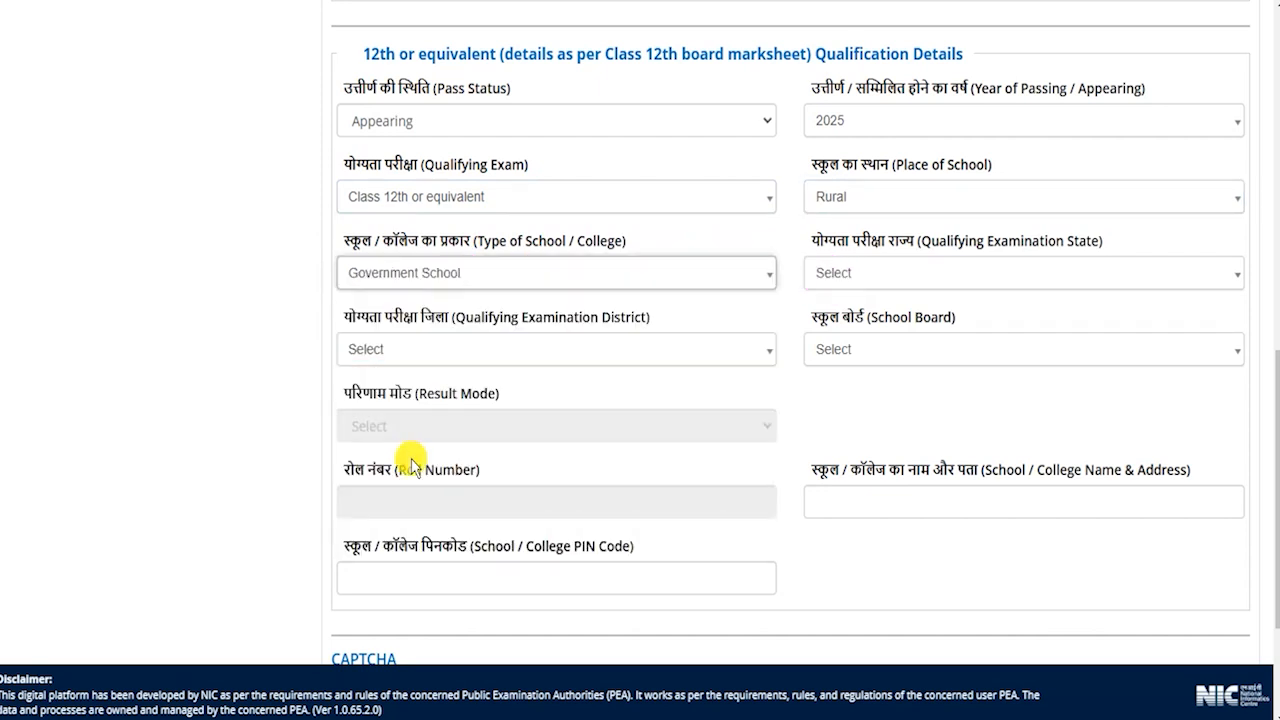
# Set the 12th section's Qualifying Examination State to UTTAR PRADESH and Qualifying Examination District to SAHARANPUR
pyautogui.click(885, 276)
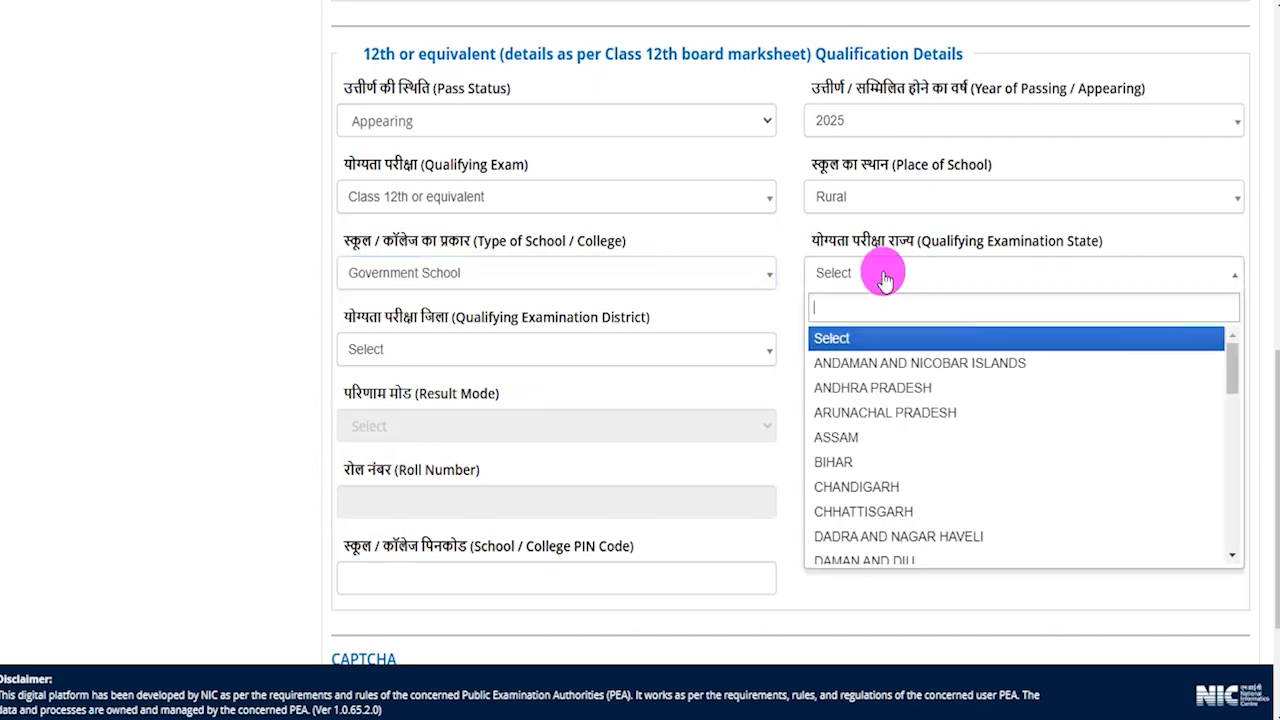
pyautogui.write('utta')
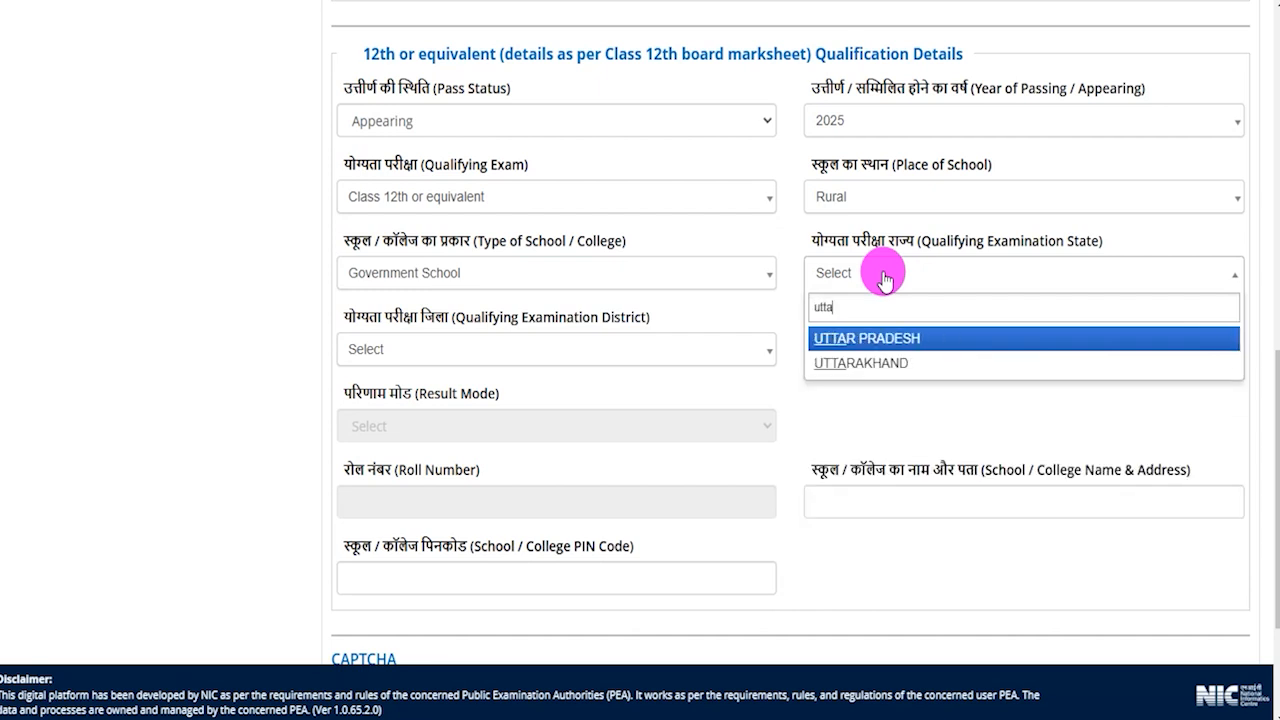
pyautogui.click(866, 338)
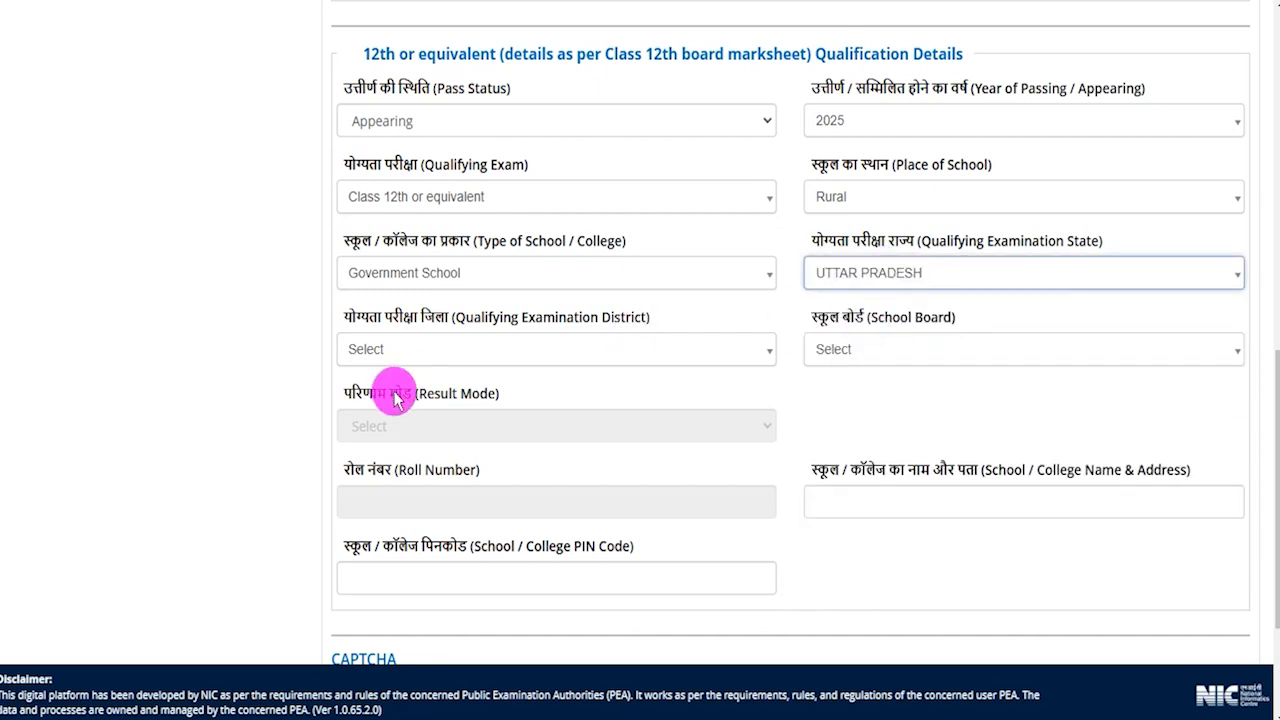
pyautogui.click(401, 352)
pyautogui.write('saha')
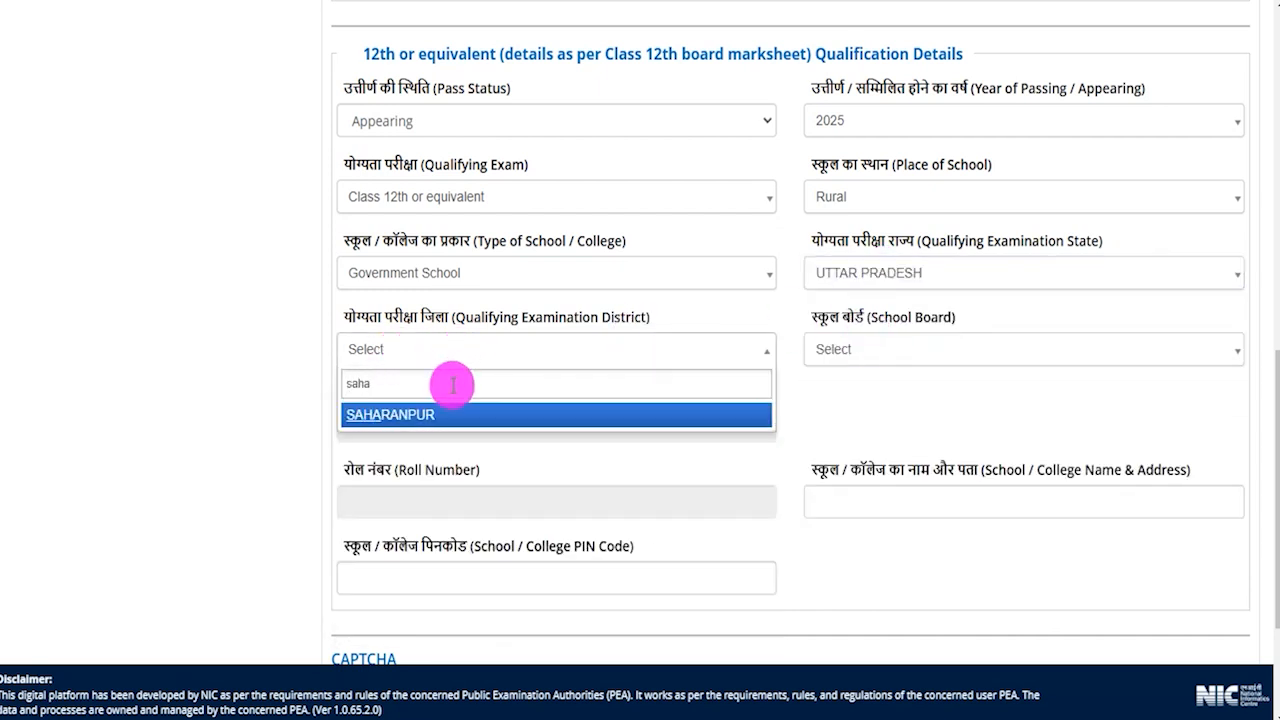
pyautogui.click(418, 412)
# Select CENTRAL BOARD OF SECONDARY EDUCATION as the School Board in the 12th section
pyautogui.click(879, 352)
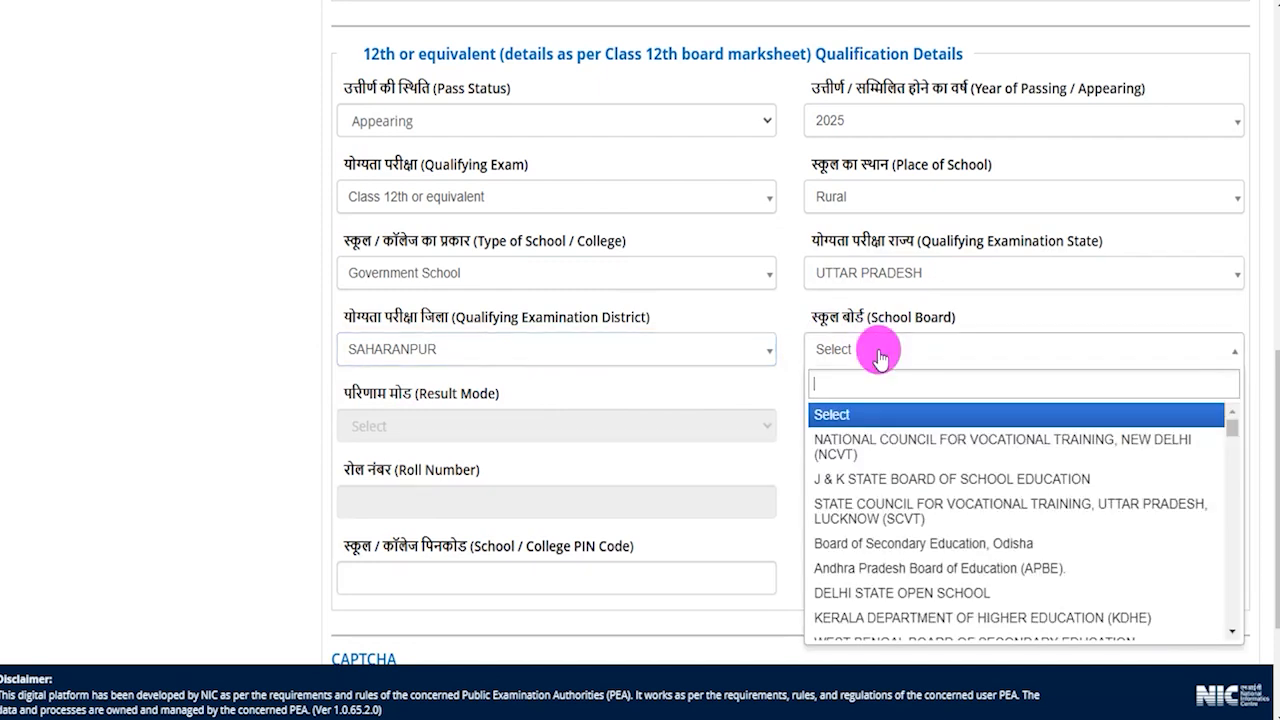
pyautogui.write('centra')
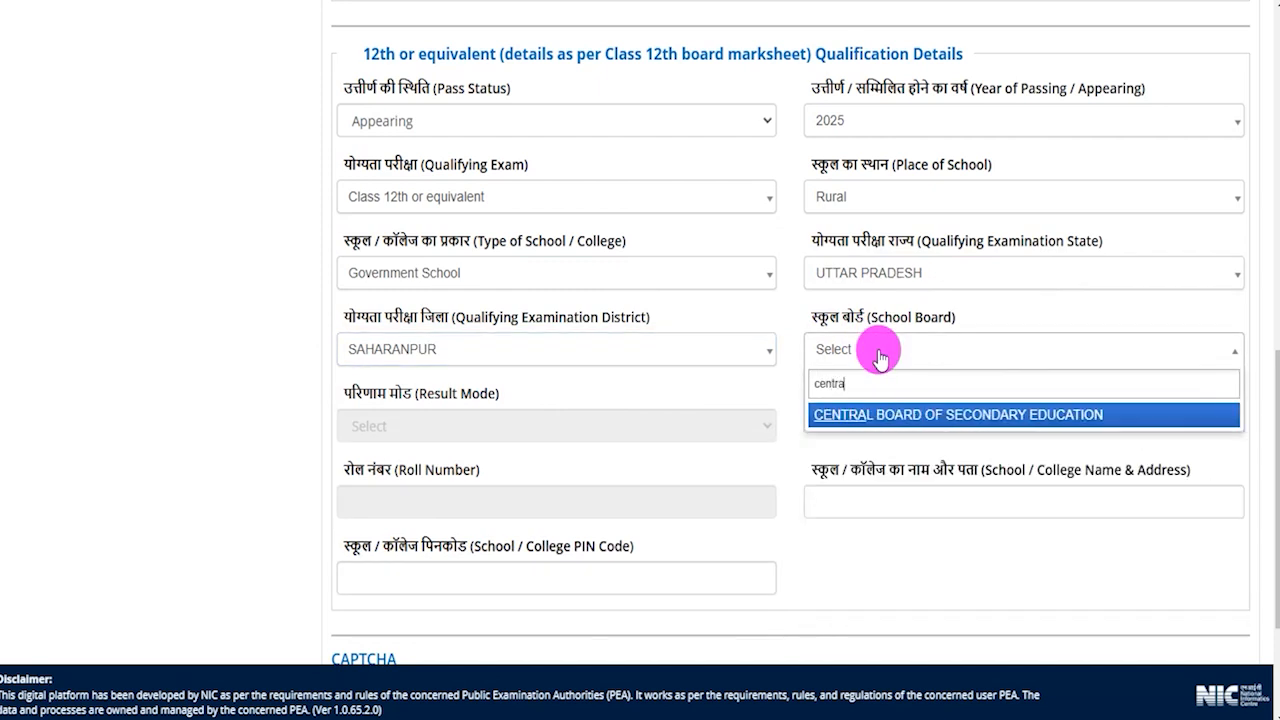
pyautogui.click(882, 414)
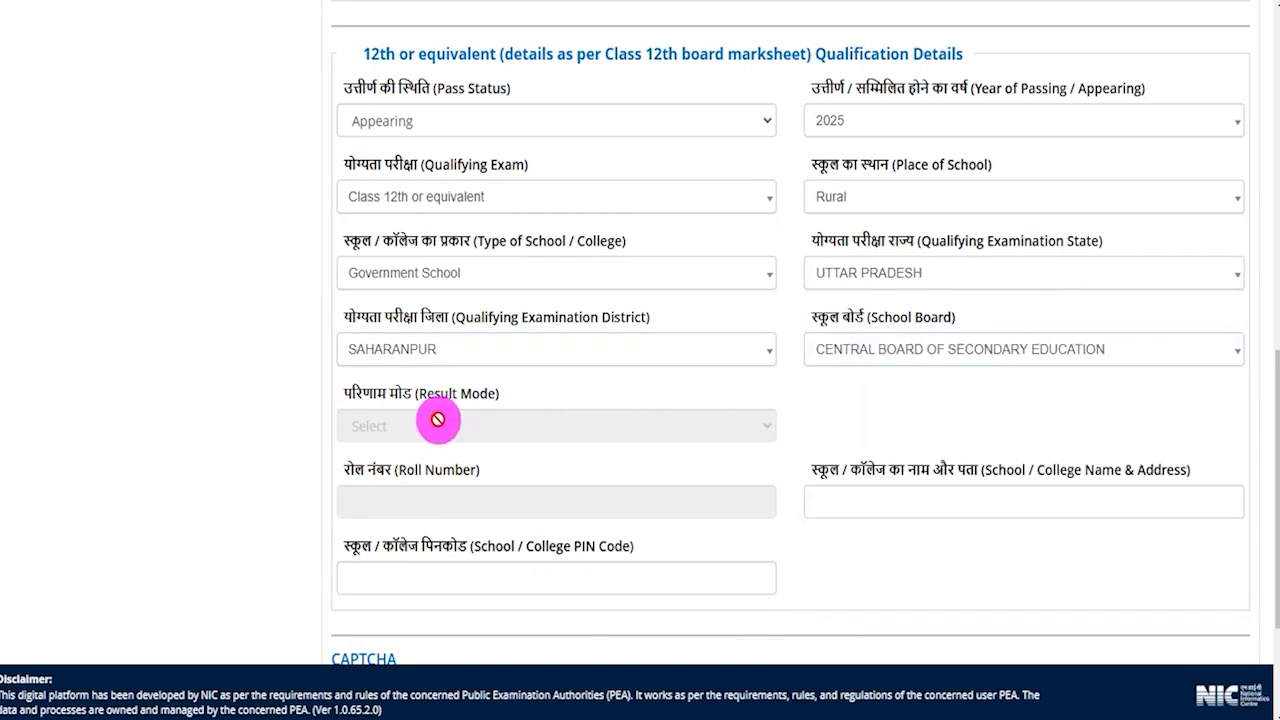
# Point out the 12th section's School / College Name & Address and School / College PIN Code fields by highlighting their labels
pyautogui.moveTo(886, 467); pyautogui.dragTo(952, 476)
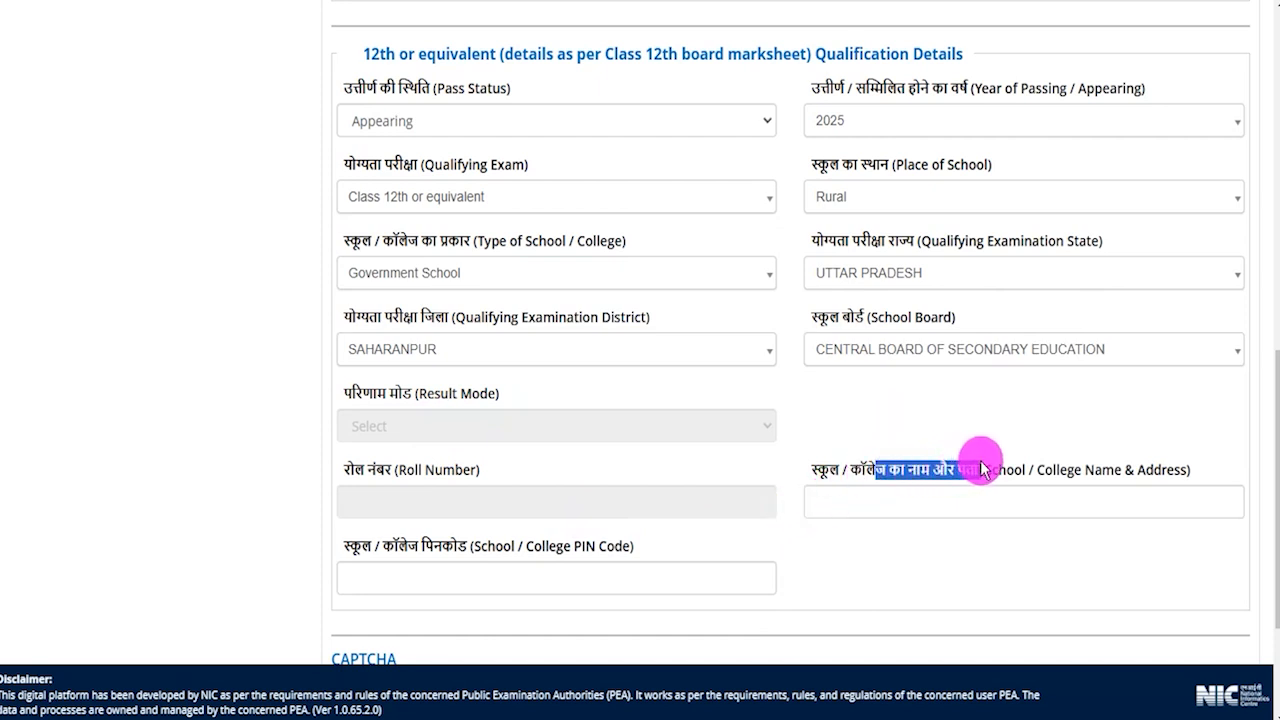
pyautogui.click(936, 500)
pyautogui.moveTo(358, 540); pyautogui.dragTo(482, 548)
pyautogui.scroll(-1, 497, 583)
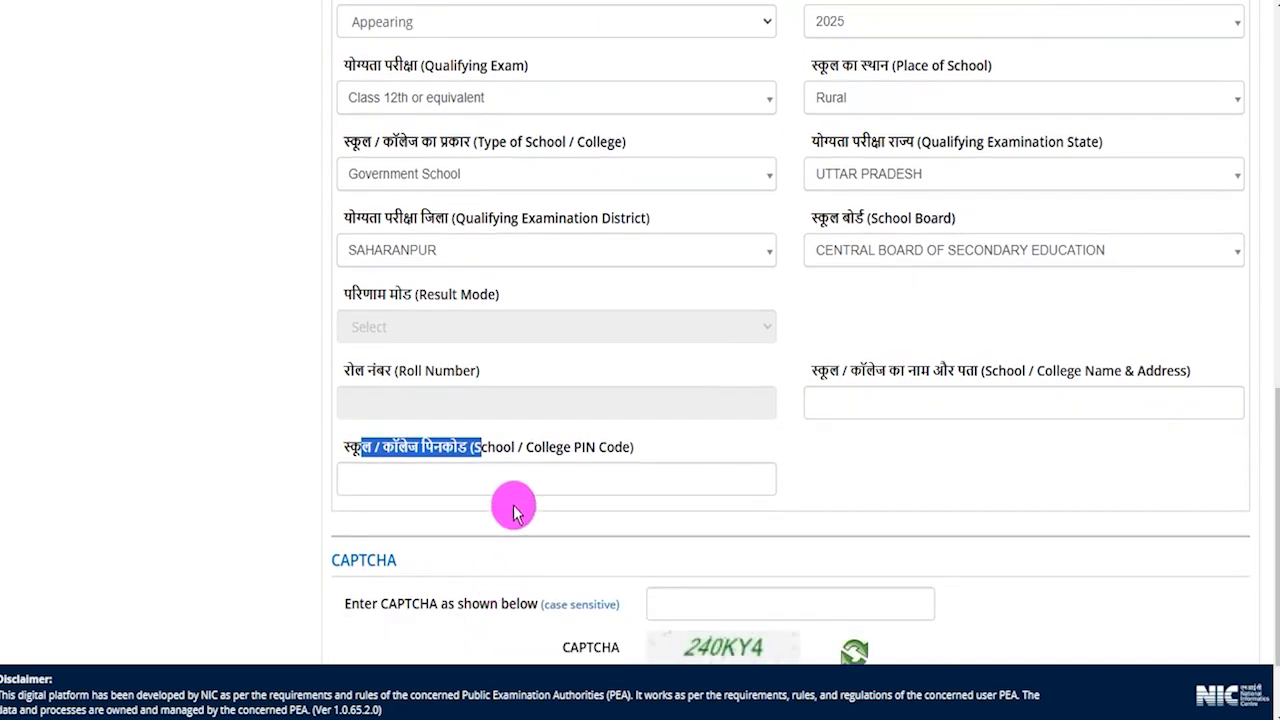
# Change the 12th section's Pass Status to Passed and set the Year of Passing / Appearing to 2022
pyautogui.scroll(3, 512, 508)
pyautogui.click(443, 319)
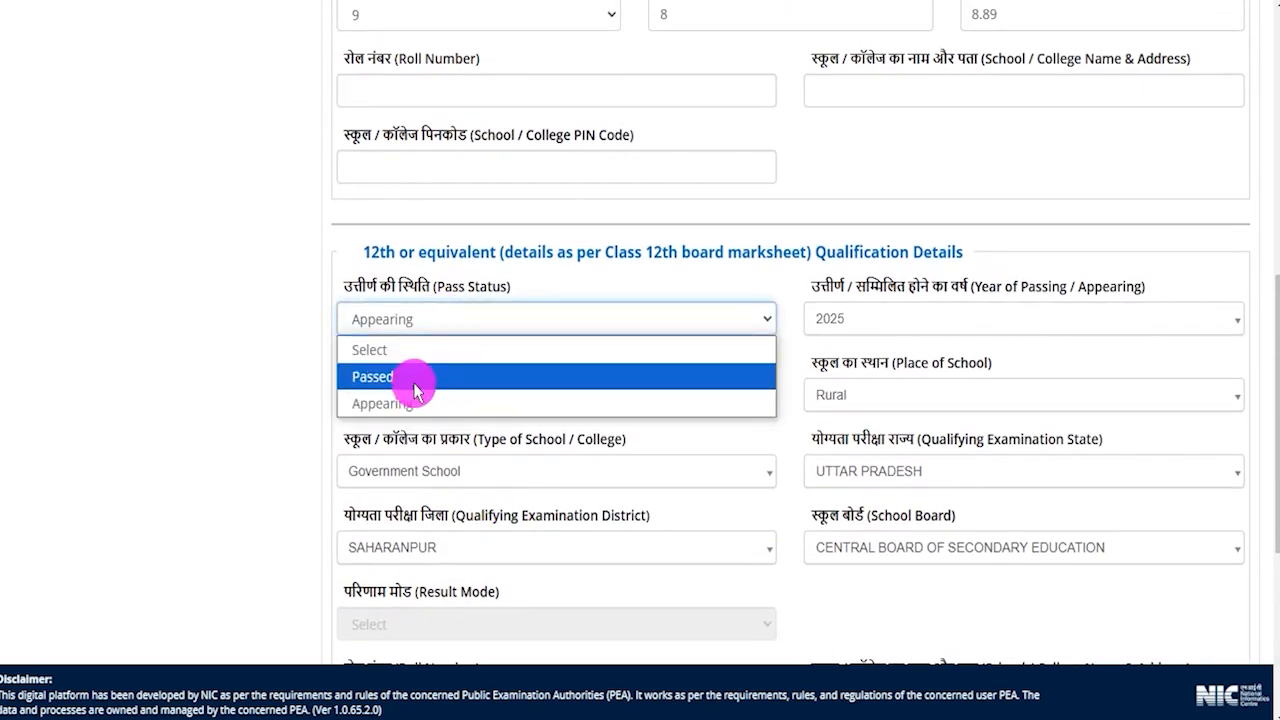
pyautogui.click(417, 390)
pyautogui.scroll(-2, 634, 360)
pyautogui.click(843, 130)
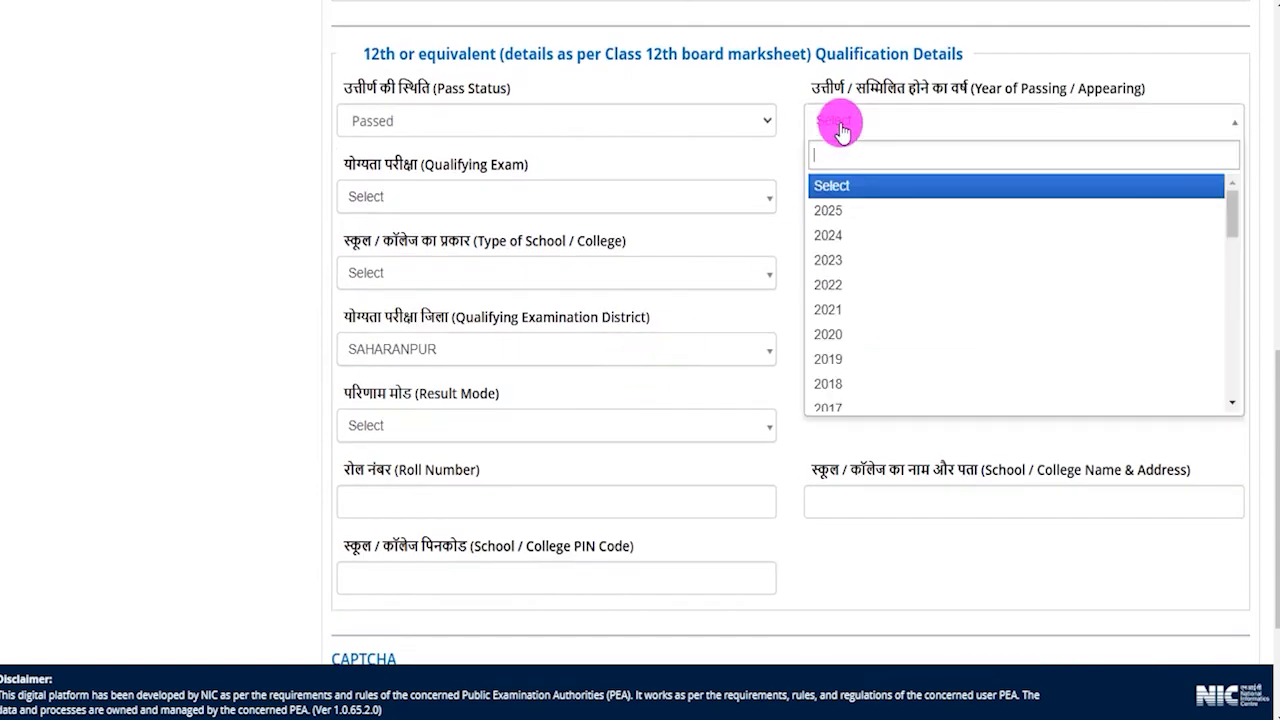
pyautogui.click(839, 295)
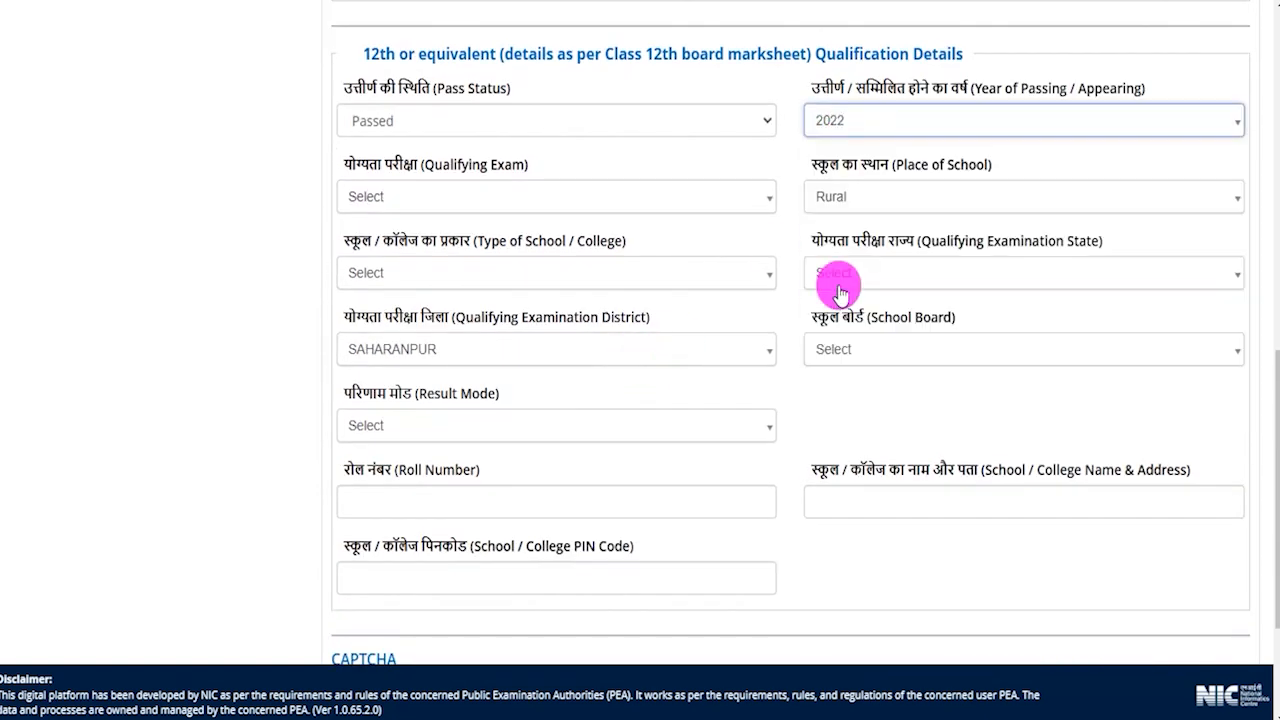
# Choose Class 12th or equivalent as the Qualifying Exam and Rural as the Place of School for the passed 12th entry
pyautogui.click(428, 198)
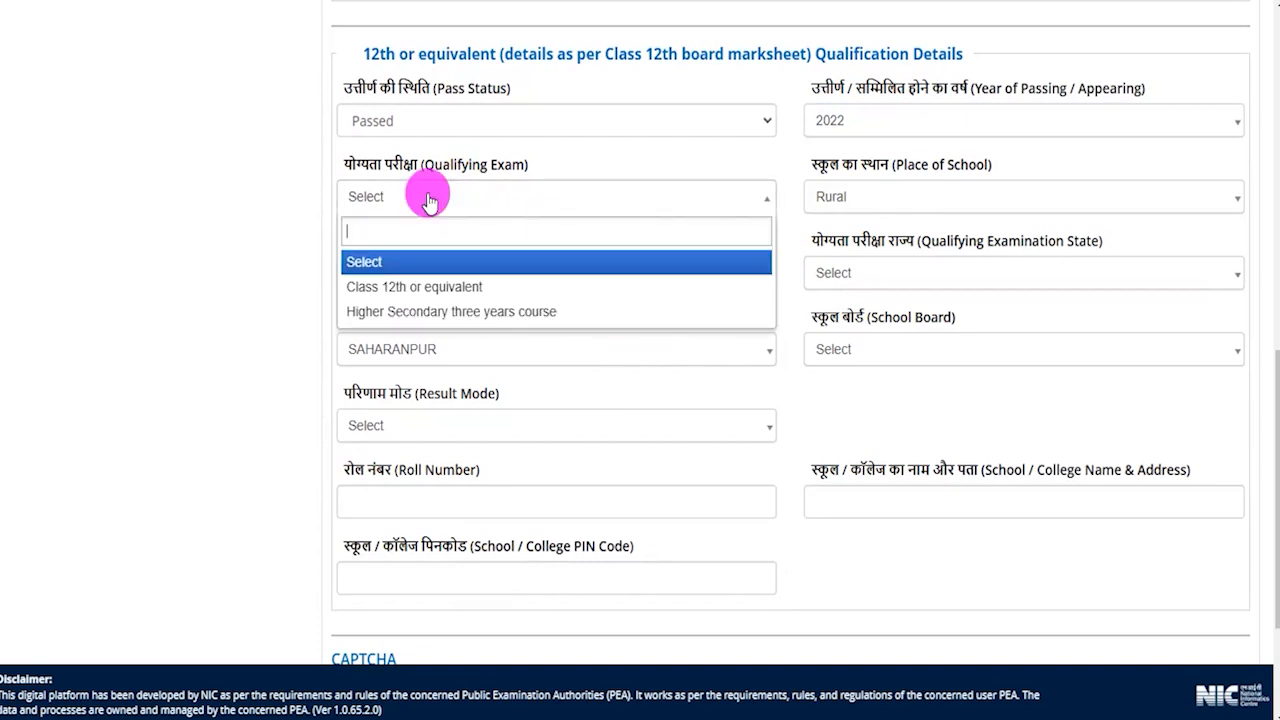
pyautogui.click(443, 286)
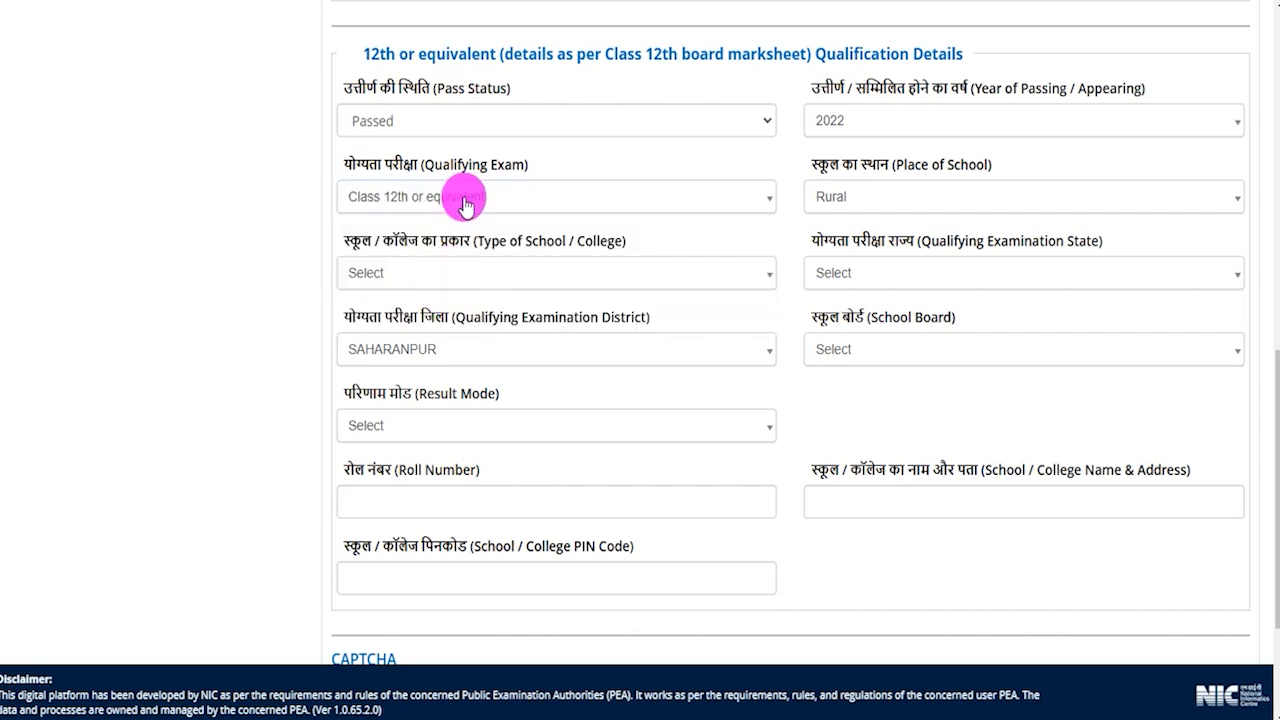
pyautogui.click(838, 199)
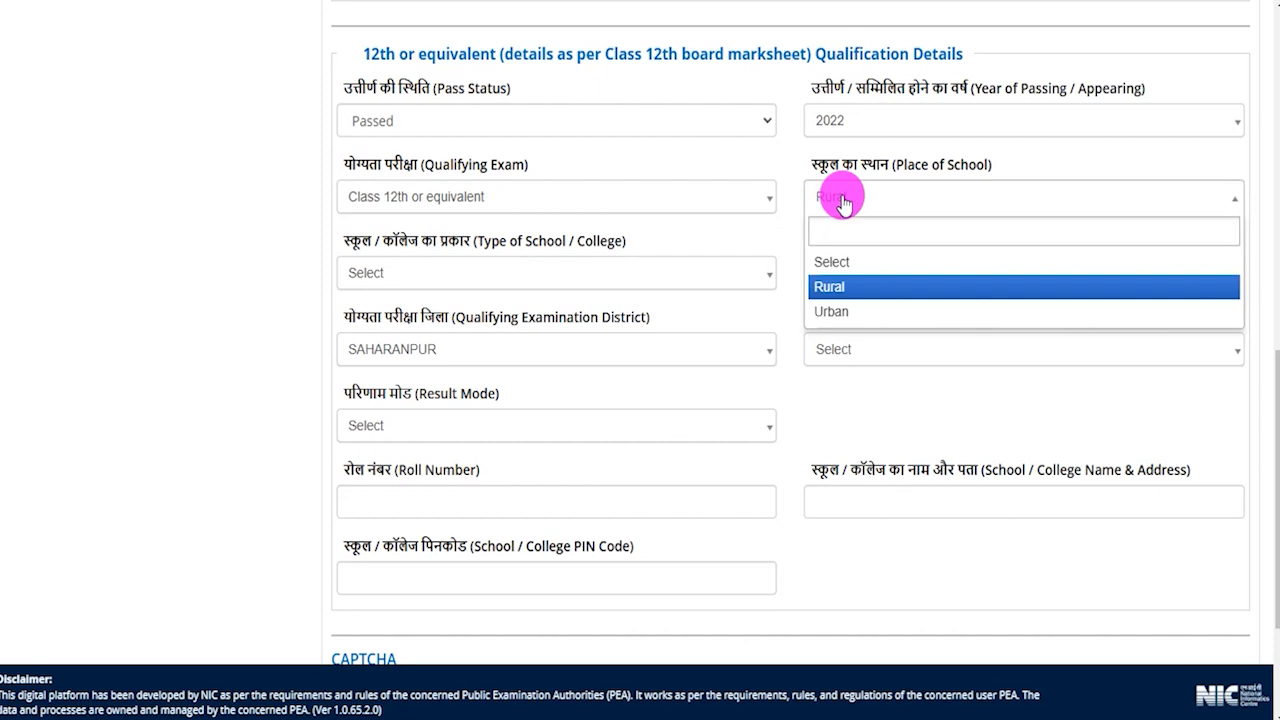
pyautogui.click(829, 287)
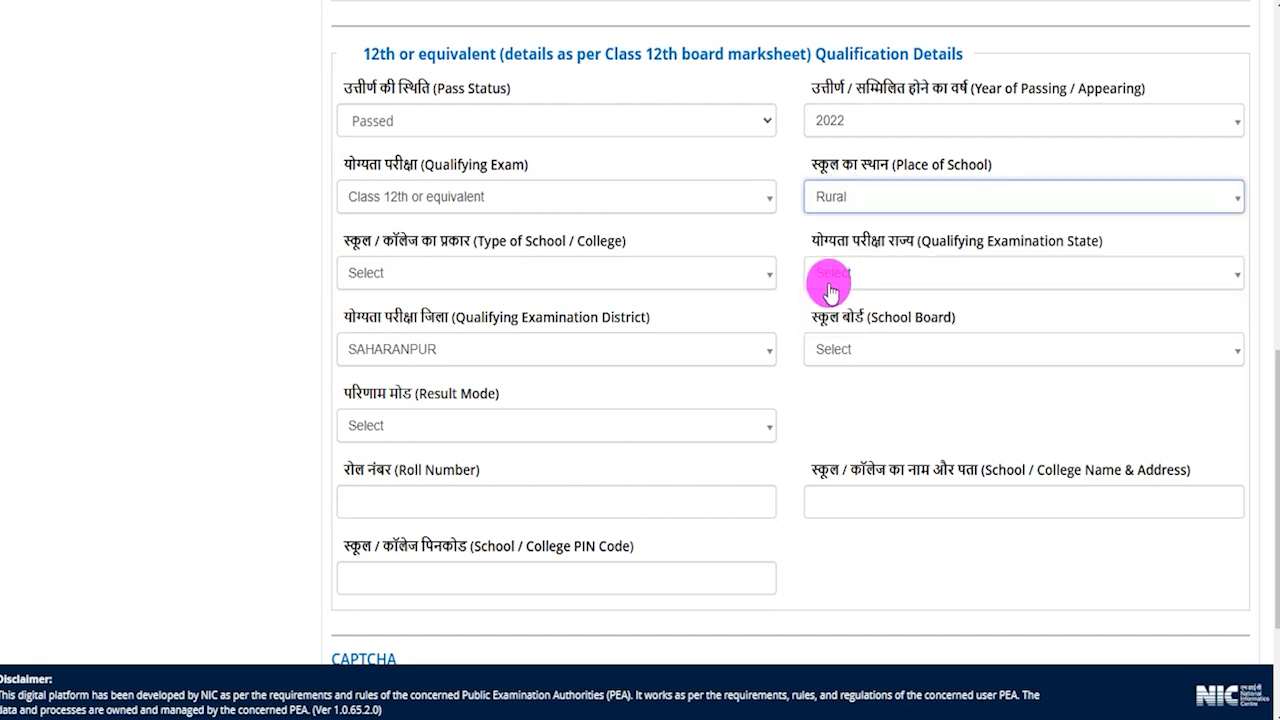
# Set the 12th section's Type of School / College to Government School and Qualifying Examination State to UTTAR PRADESH
pyautogui.click(417, 285)
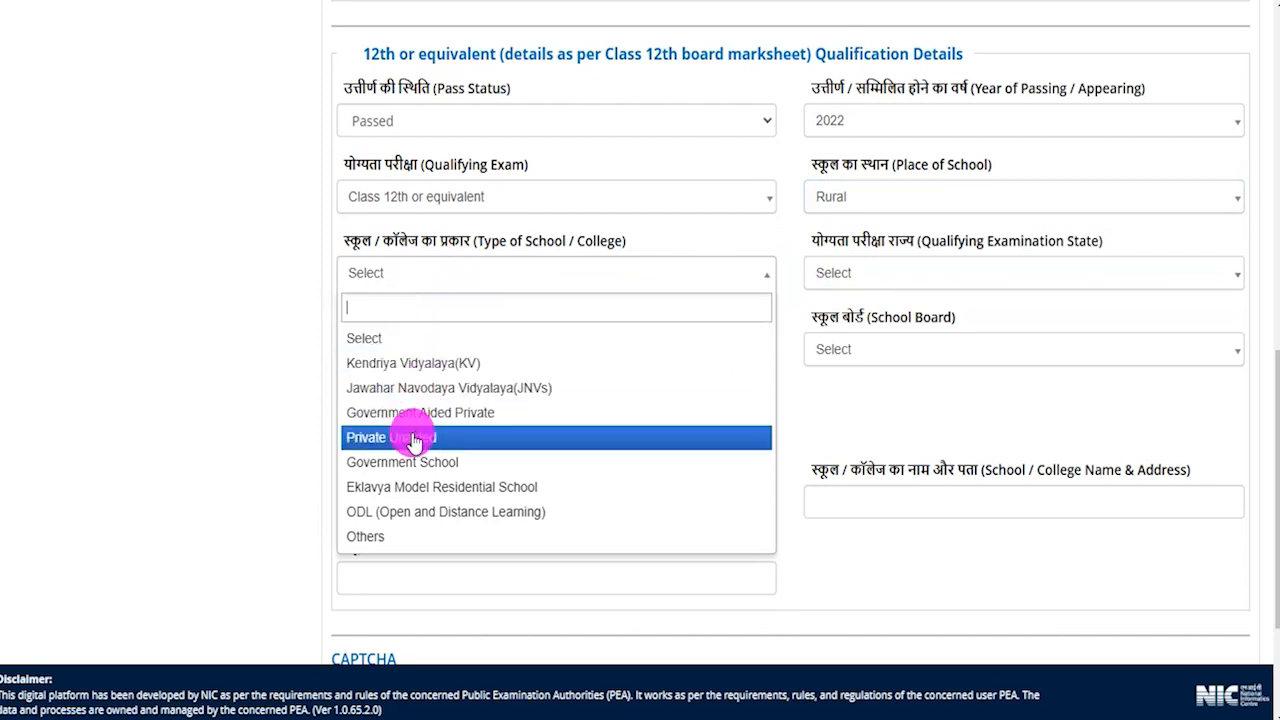
pyautogui.click(414, 461)
pyautogui.click(865, 302)
pyautogui.click(874, 273)
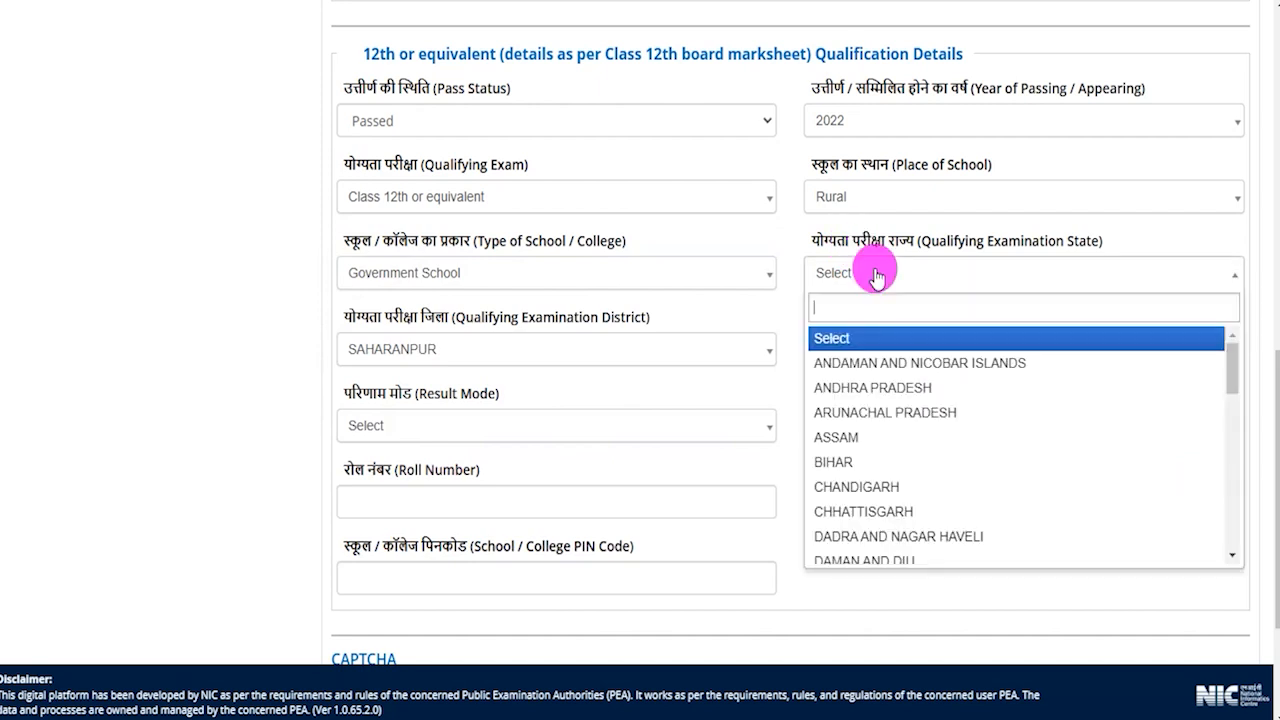
pyautogui.write('utt')
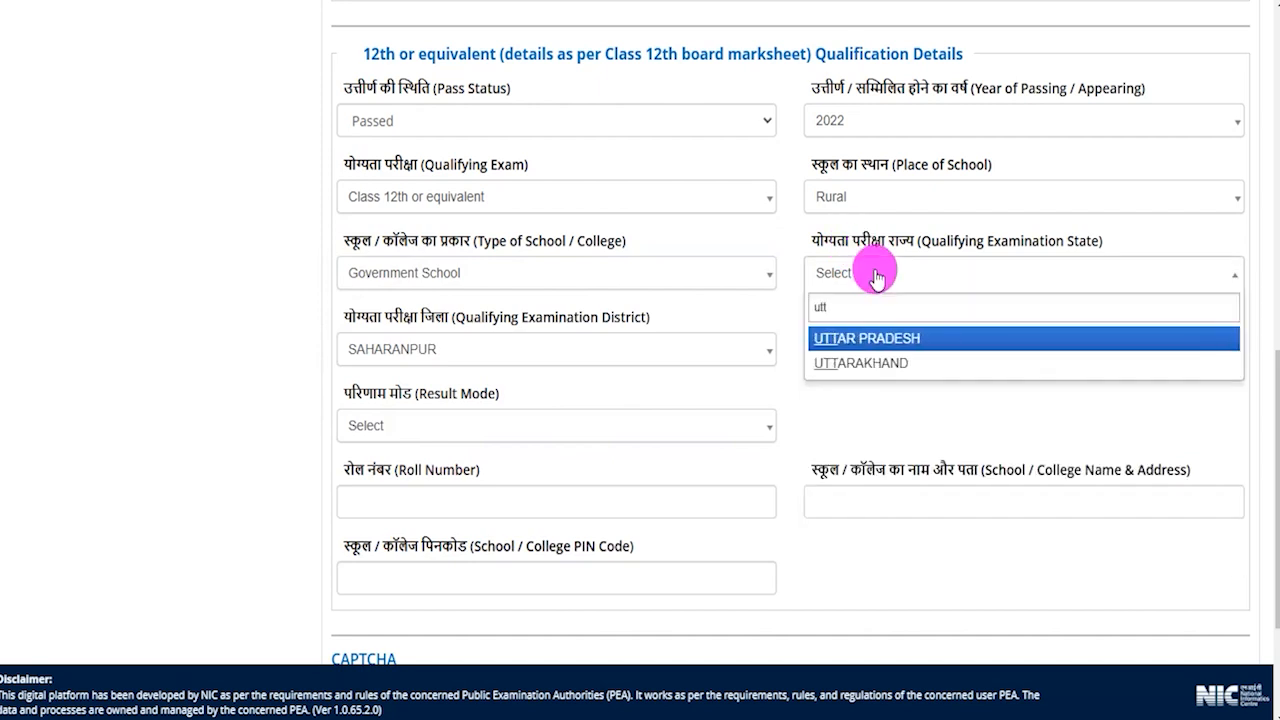
pyautogui.click(863, 339)
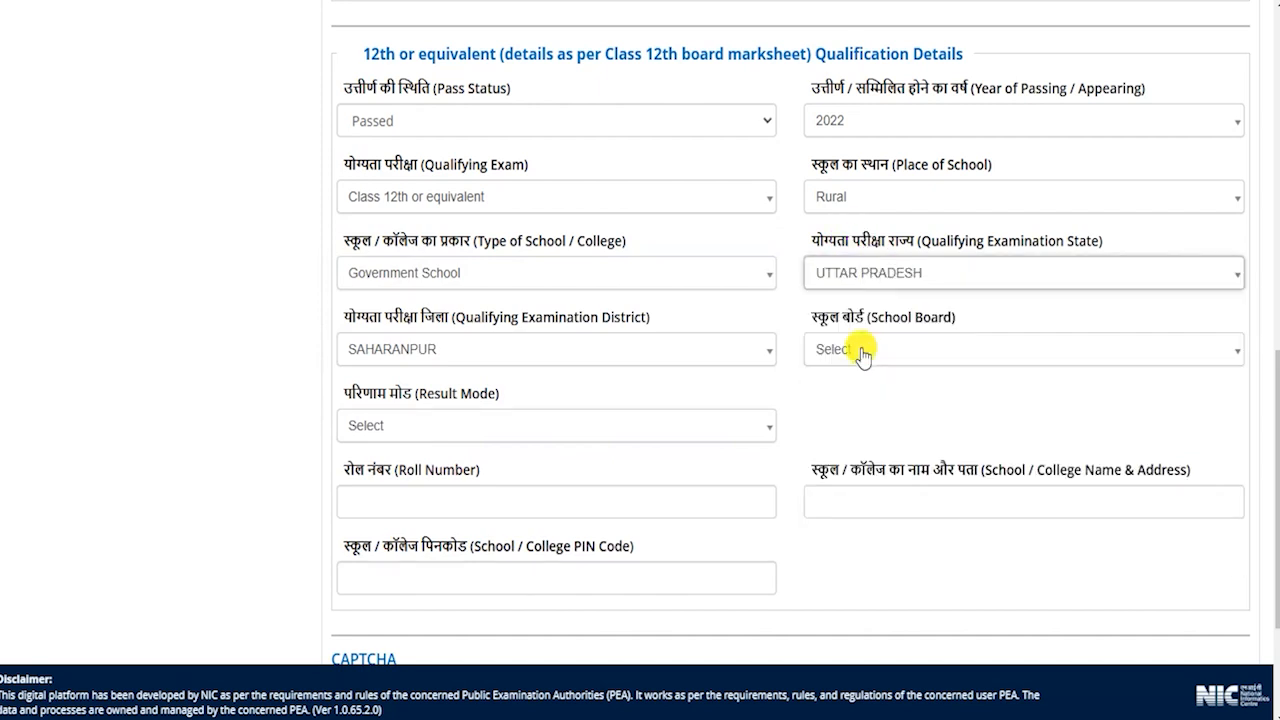
# Select SAHARANPUR as the Qualifying Examination District in the 12th section
pyautogui.click(491, 356)
pyautogui.click(491, 356)
pyautogui.click(491, 356)
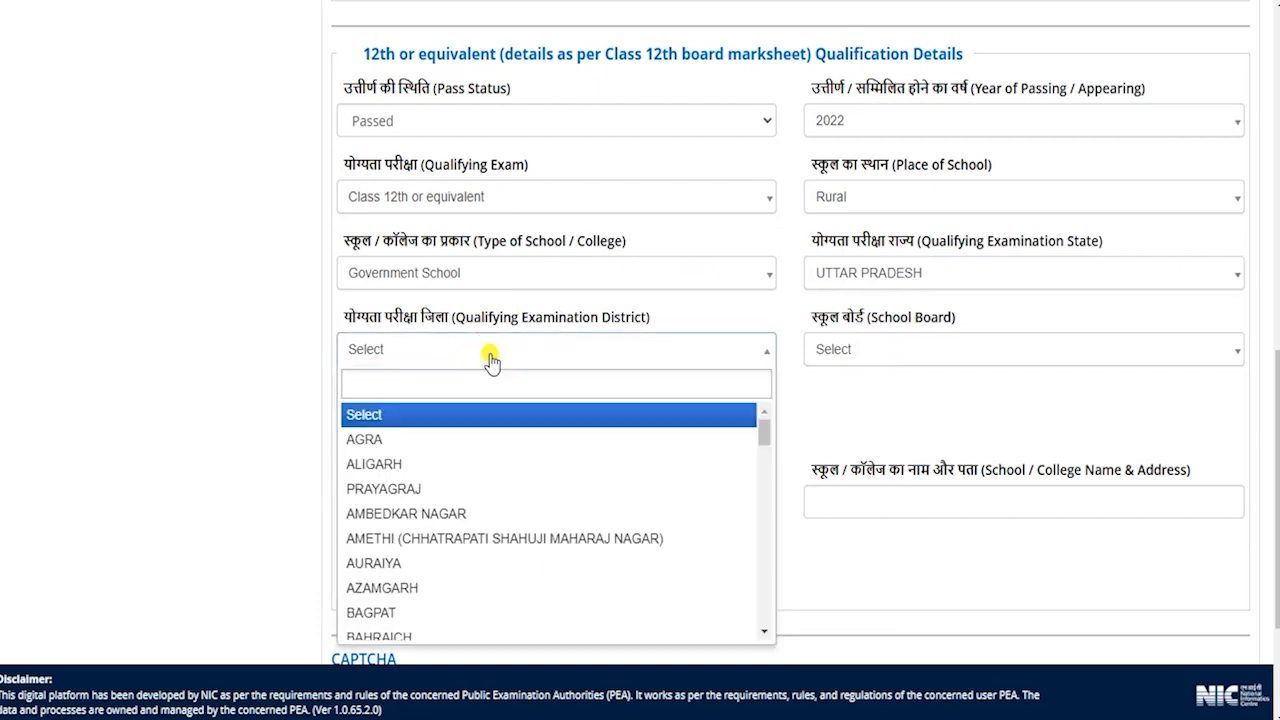
pyautogui.write('saha')
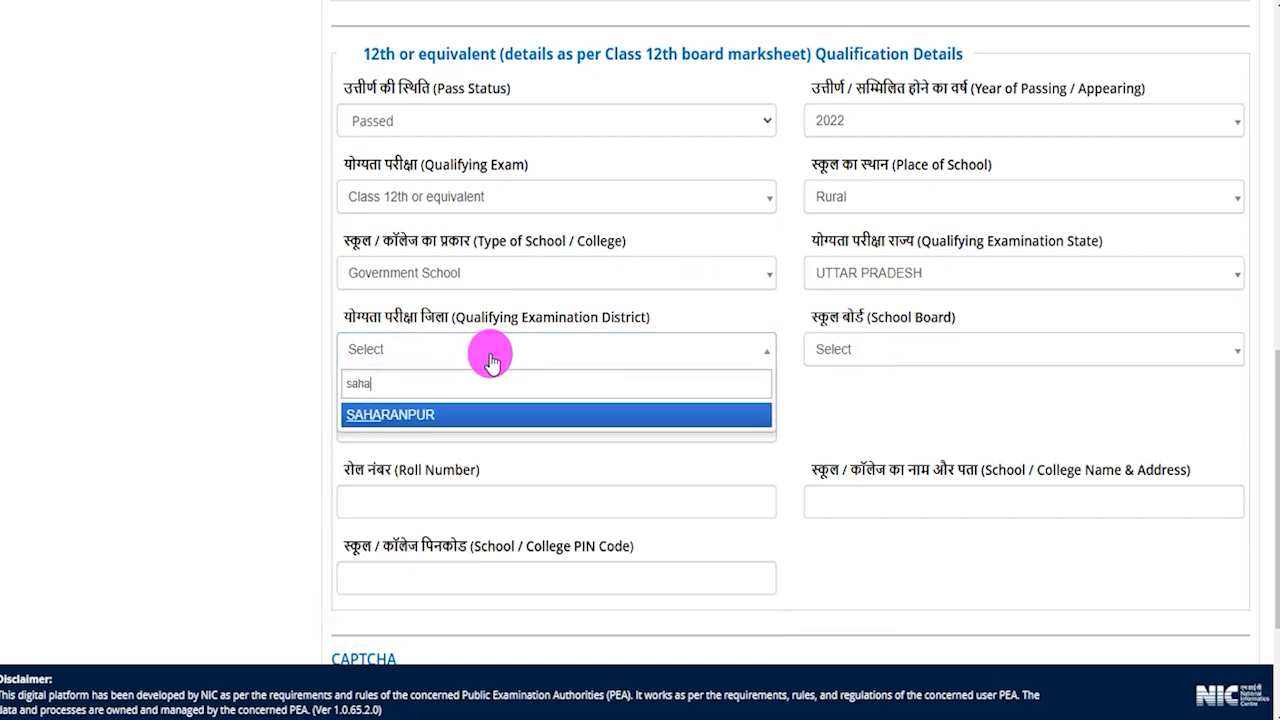
pyautogui.click(446, 413)
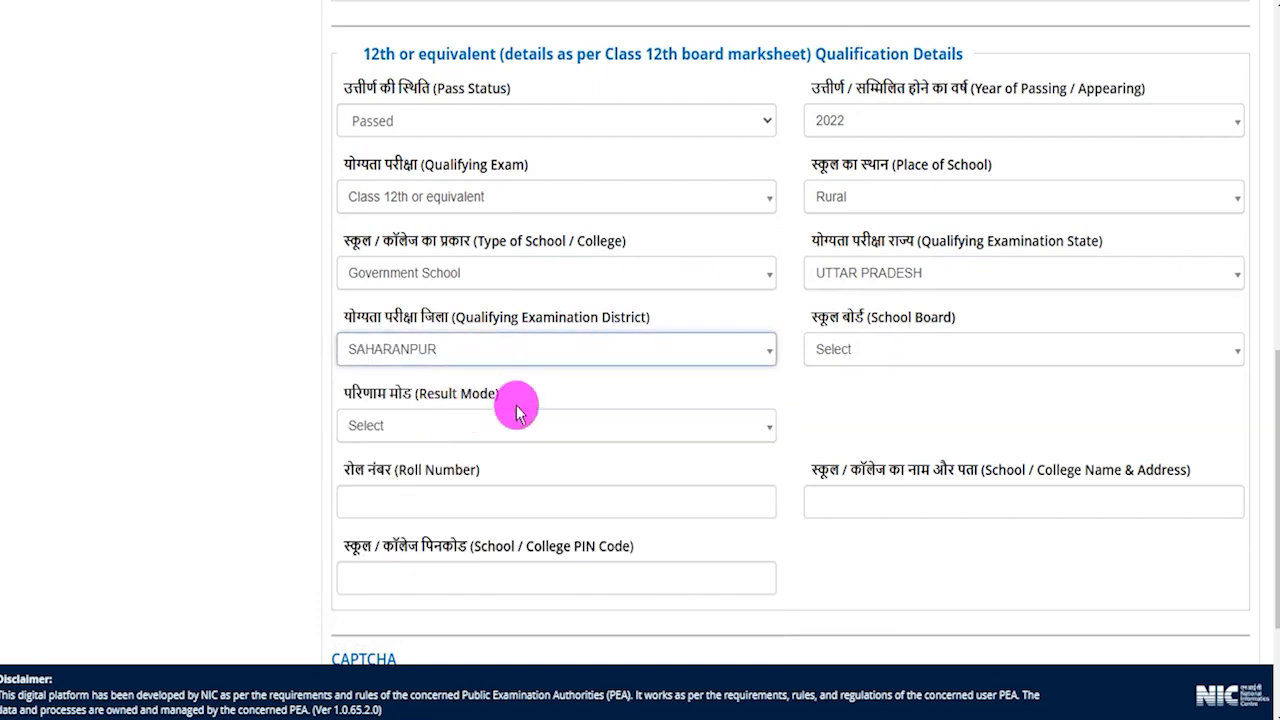
# Set the School Board to CENTRAL BOARD OF SECONDARY EDUCATION in the 12th section
pyautogui.click(866, 350)
pyautogui.write('centra')
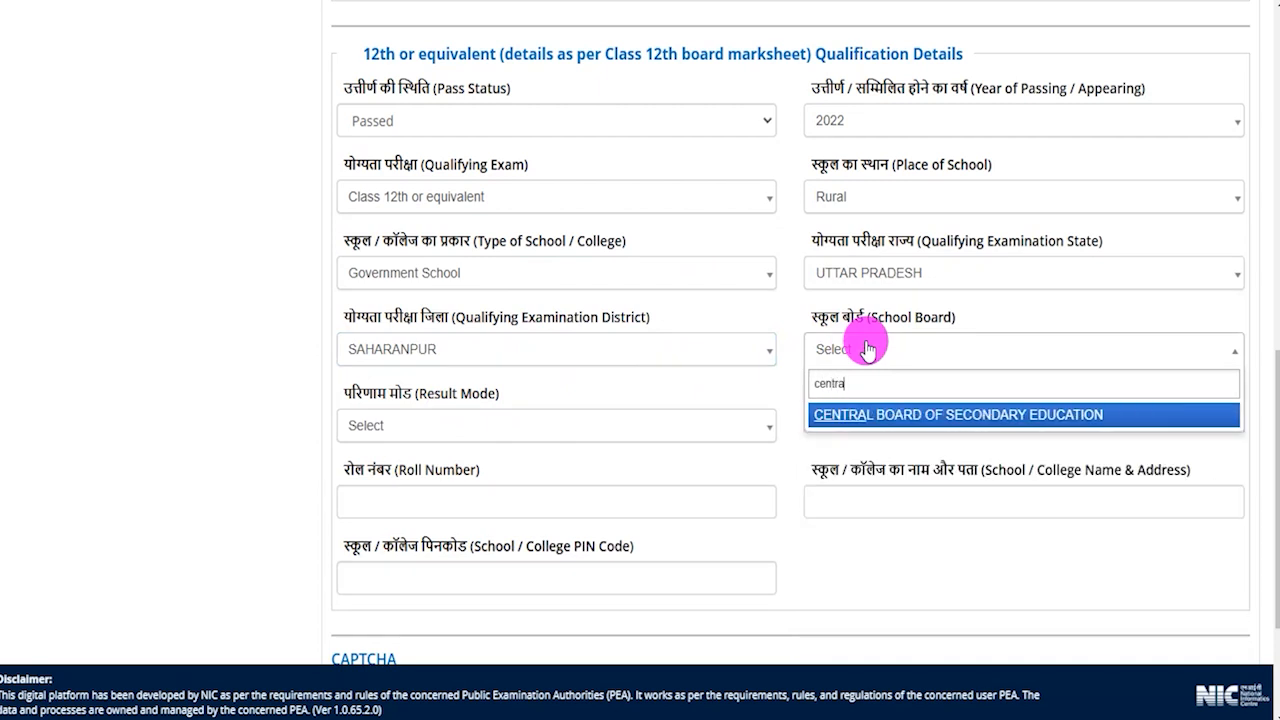
pyautogui.click(846, 412)
# Set the 12th section's Result Mode to Percentage, with Total Marks 600 and Obtained Marks 450
pyautogui.click(466, 424)
pyautogui.click(469, 427)
pyautogui.click(469, 428)
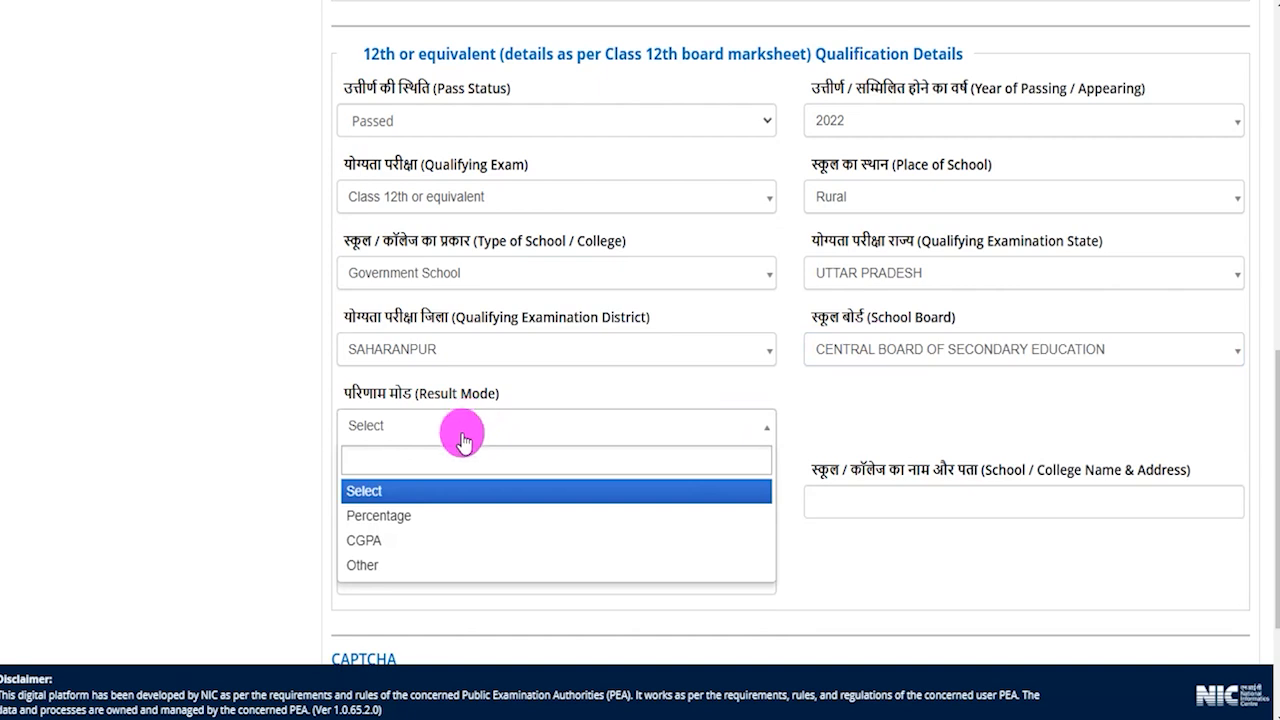
pyautogui.click(381, 516)
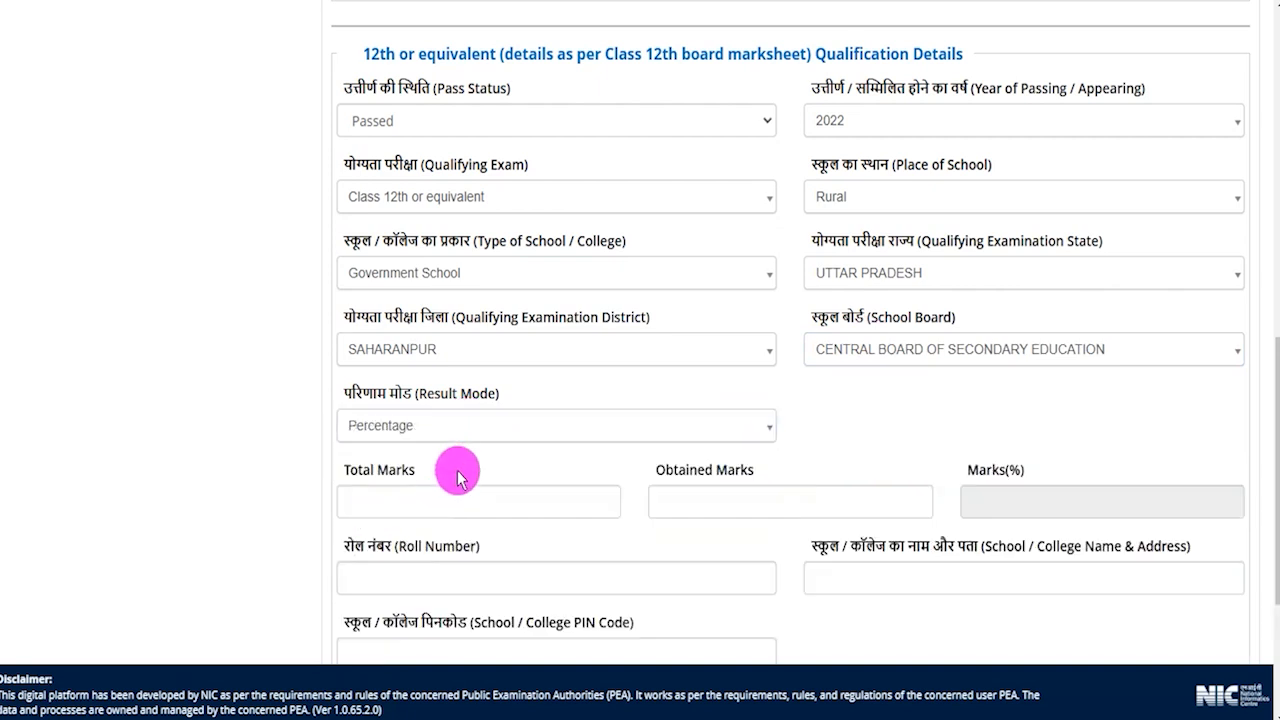
pyautogui.scroll(-2, 455, 480)
pyautogui.click(428, 302)
pyautogui.write('600')
pyautogui.press('Tab')
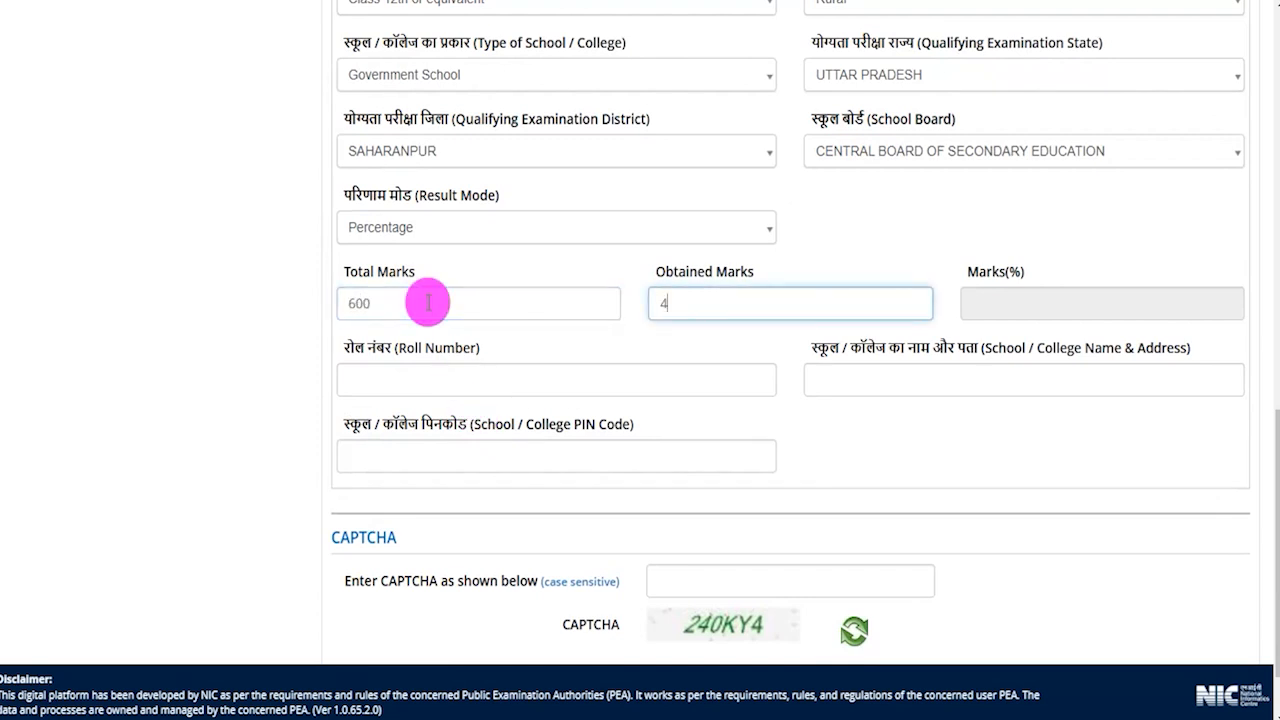
pyautogui.press('Tab')
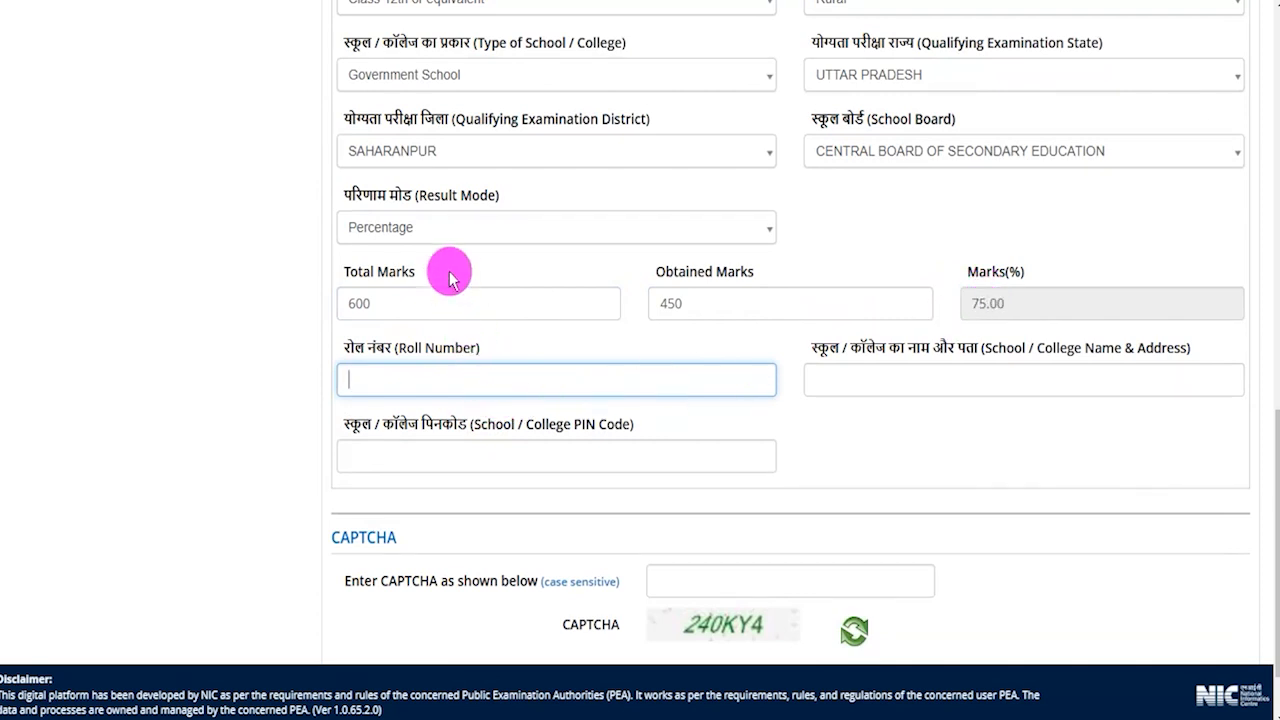
# Change the 12th section's Result Mode to CGPA, with Maximum Grade Point 10 and CGPA Obtained 9
pyautogui.click(441, 230)
pyautogui.click(370, 342)
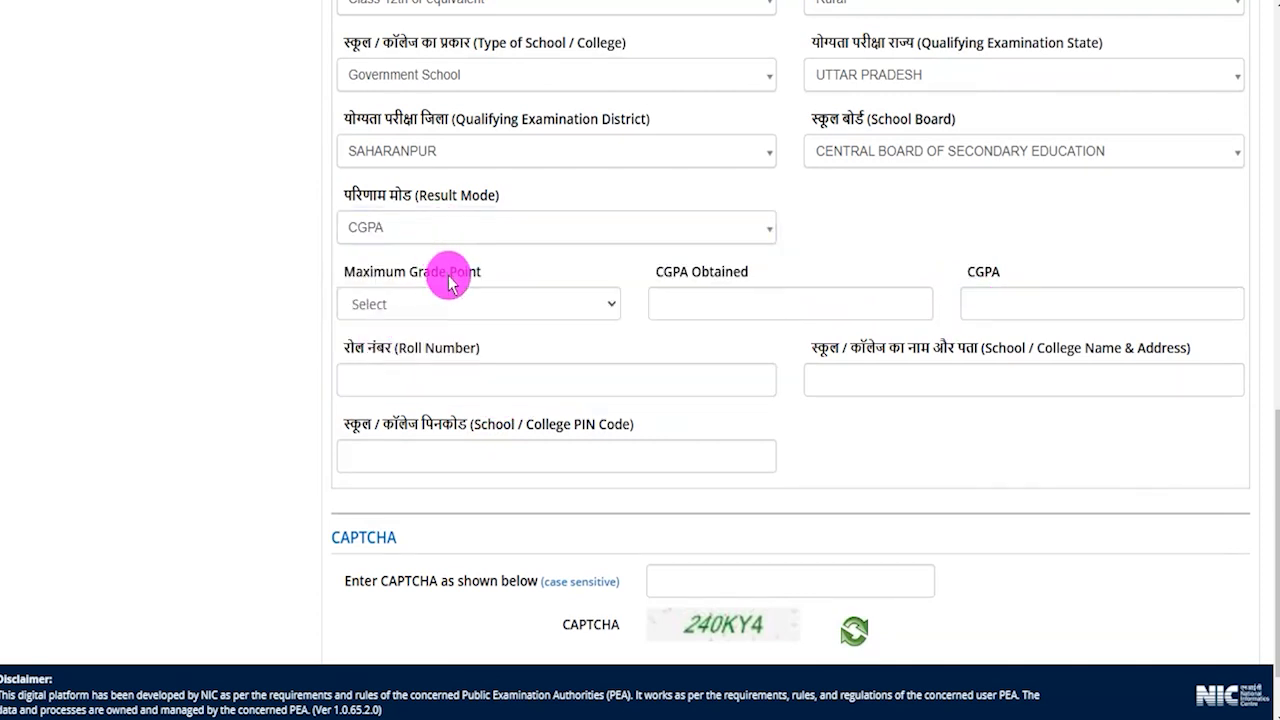
pyautogui.click(423, 303)
pyautogui.click(390, 362)
pyautogui.click(676, 308)
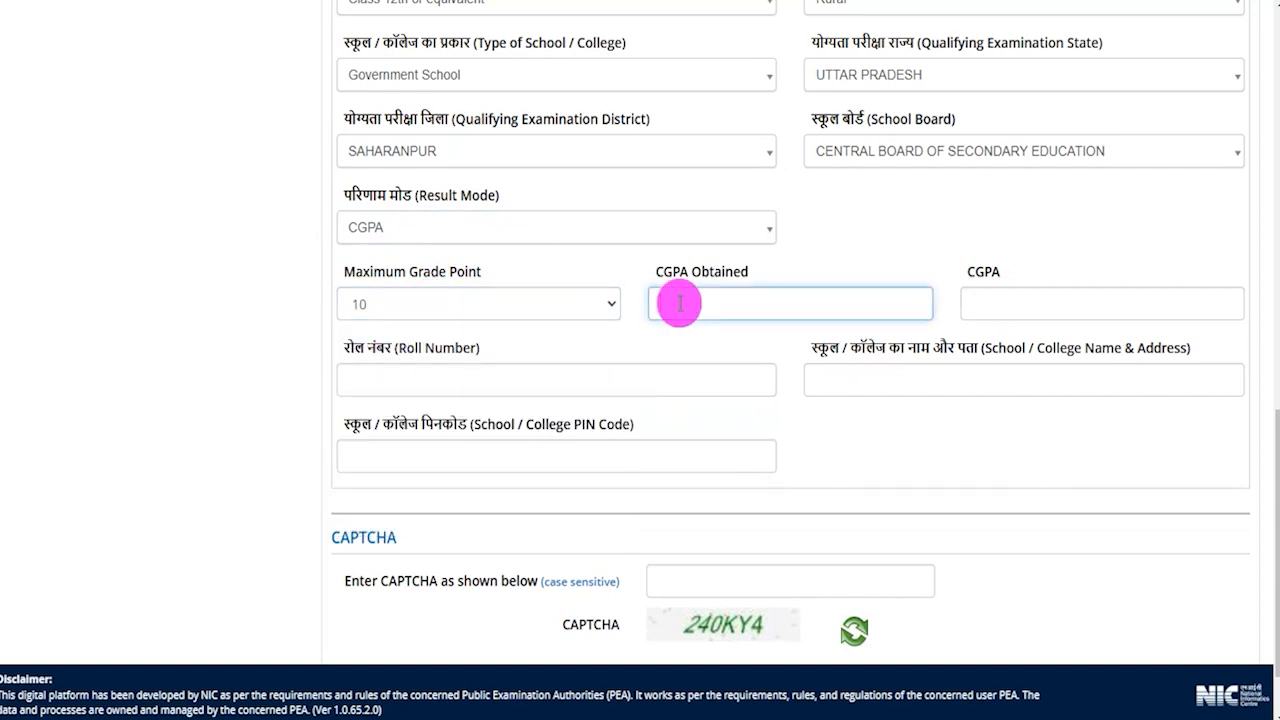
pyautogui.write('9')
pyautogui.click(690, 340)
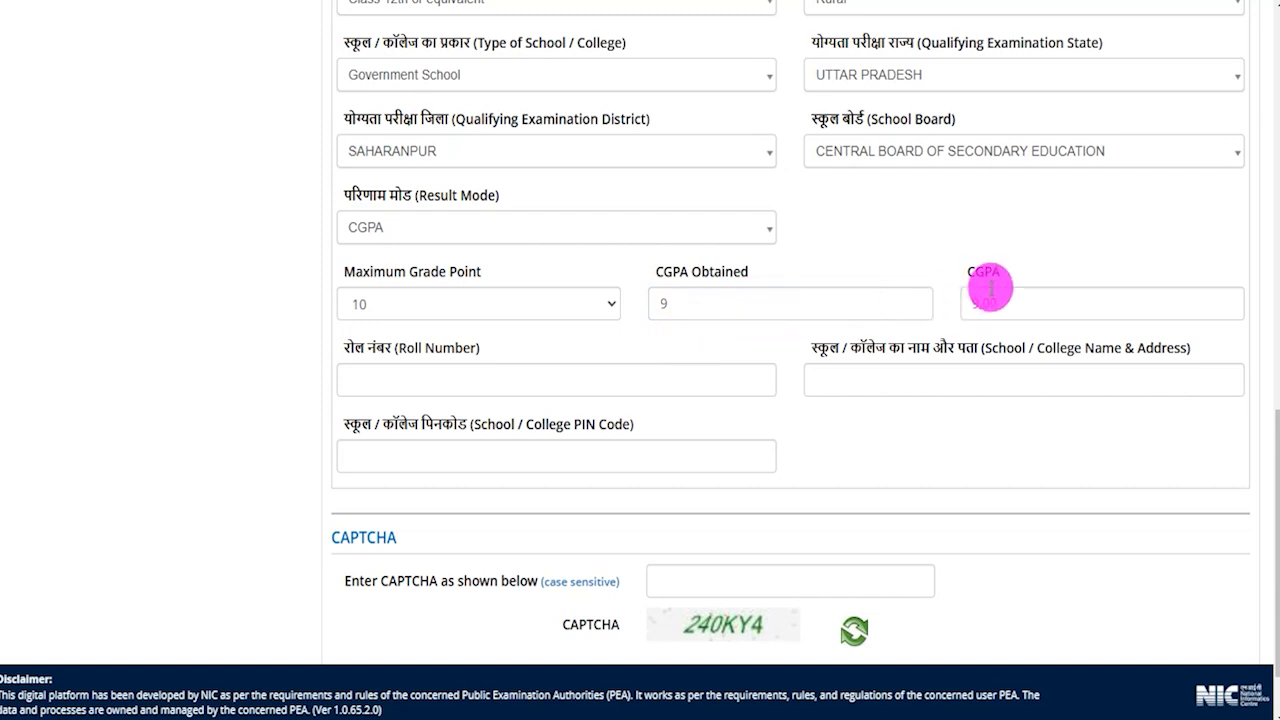
pyautogui.moveTo(376, 347); pyautogui.dragTo(436, 347)
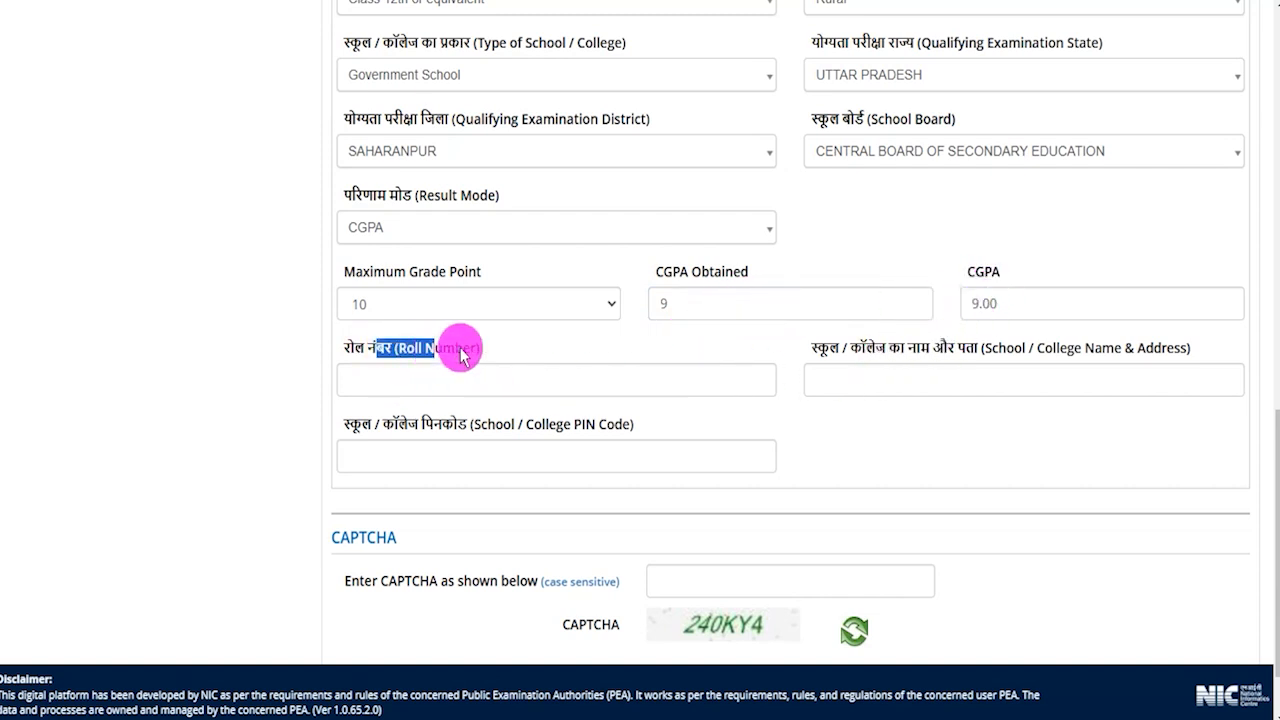
pyautogui.moveTo(826, 347); pyautogui.dragTo(965, 347)
pyautogui.moveTo(372, 422); pyautogui.dragTo(574, 423)
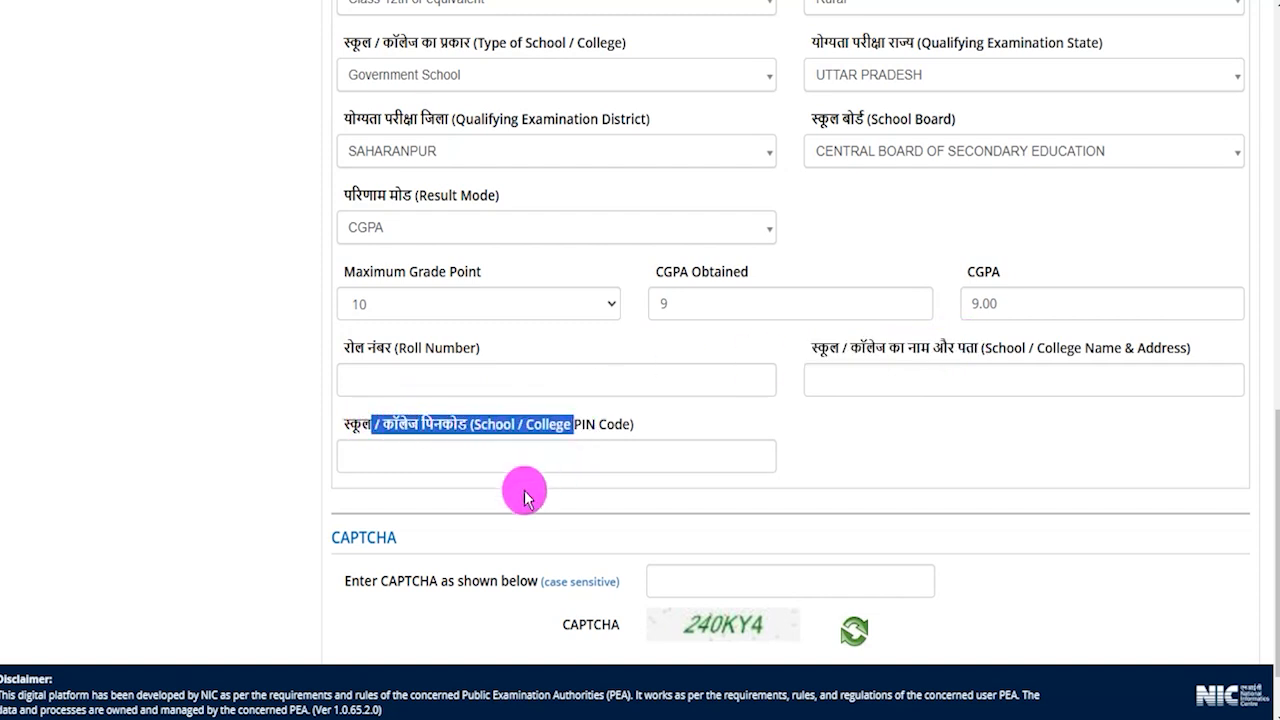
pyautogui.click(666, 277)
pyautogui.scroll(-1, 760, 300)
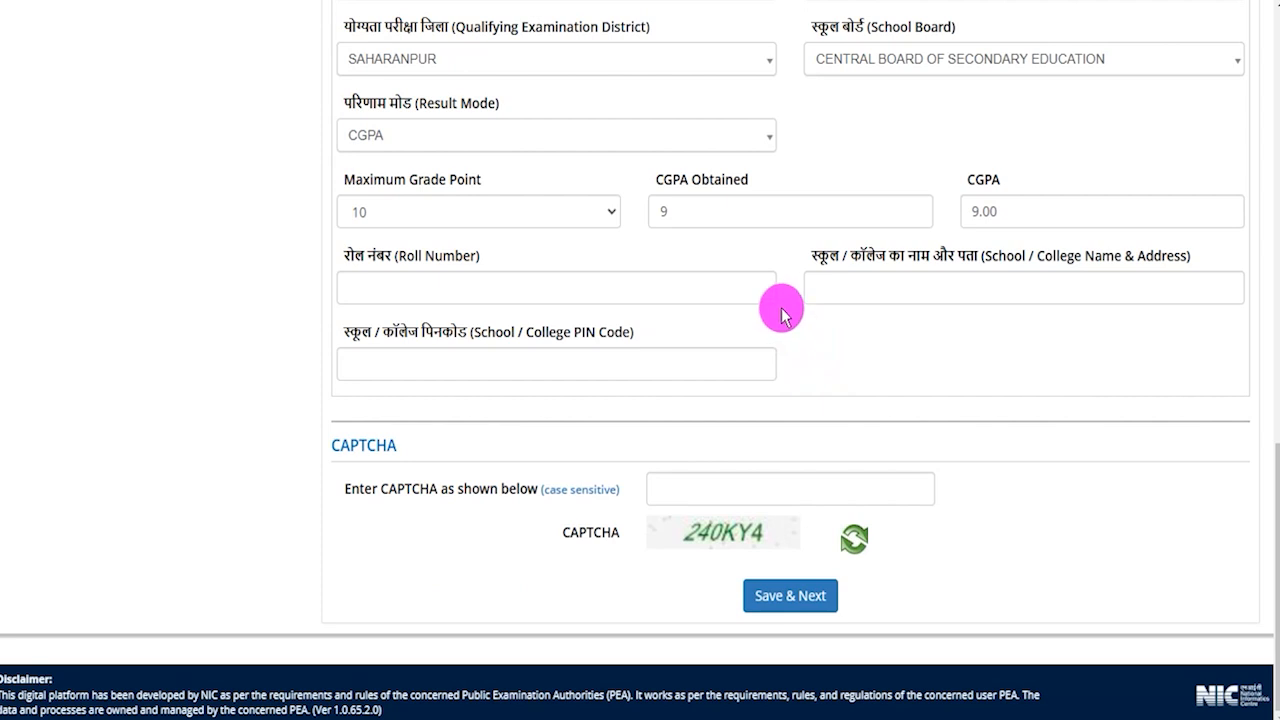
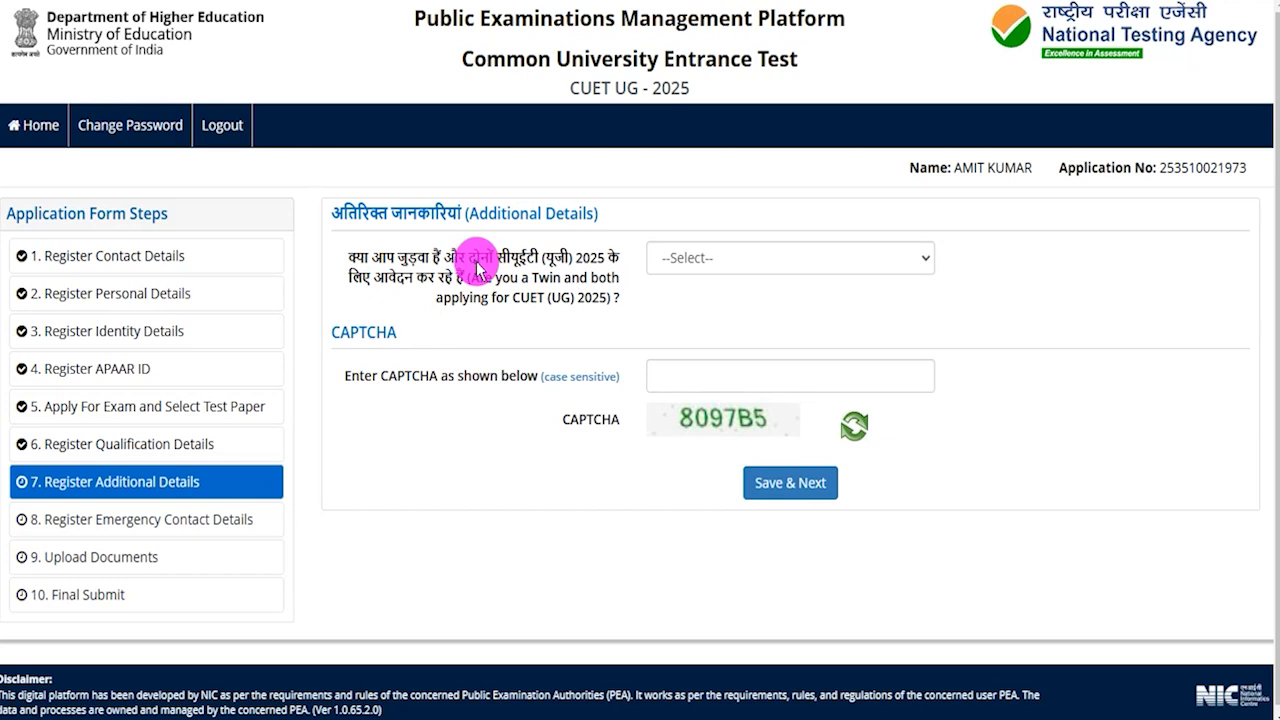
# Answer Yes to the twin question and review the requested roll number and name fields for the twin
pyautogui.moveTo(386, 258); pyautogui.dragTo(592, 265)
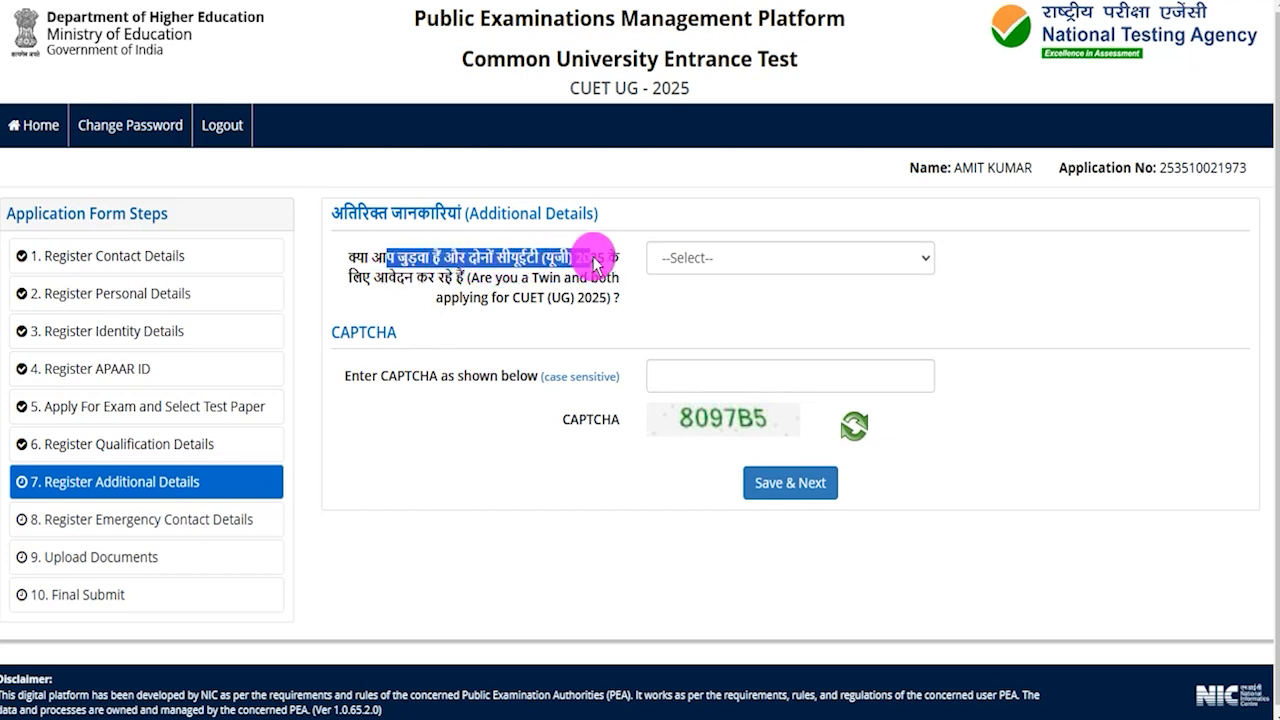
pyautogui.click(695, 259)
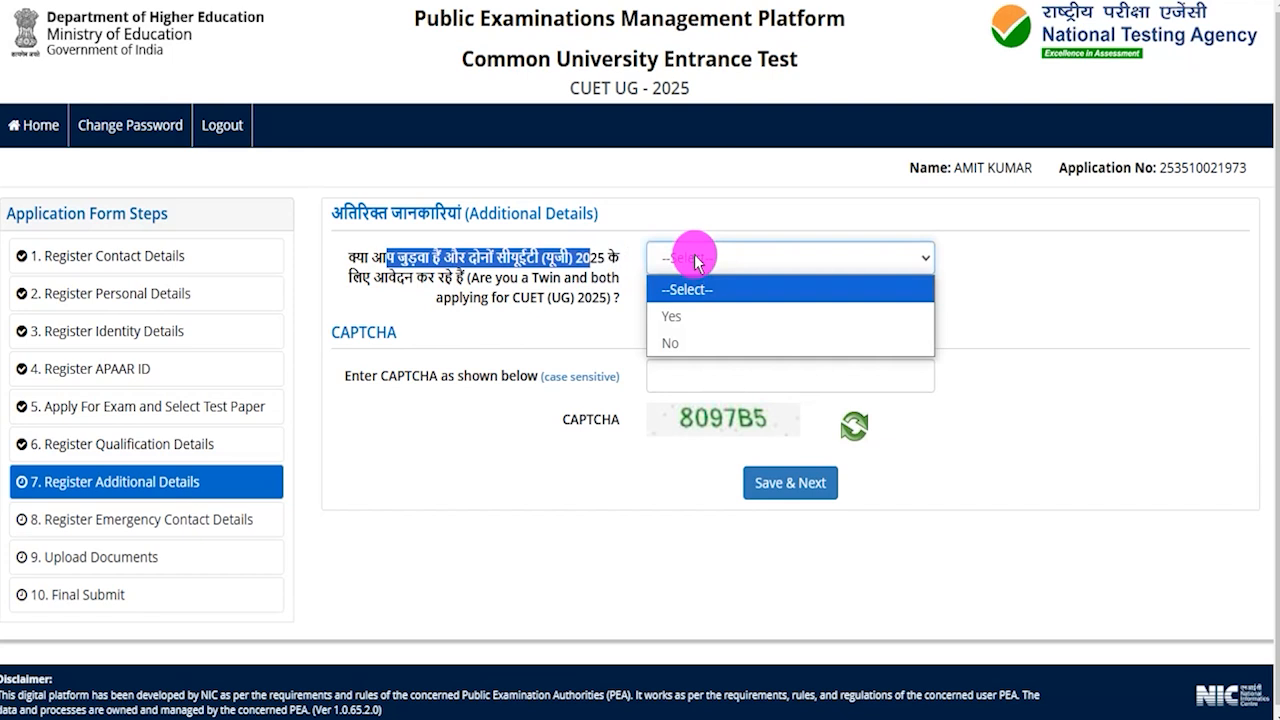
pyautogui.click(678, 317)
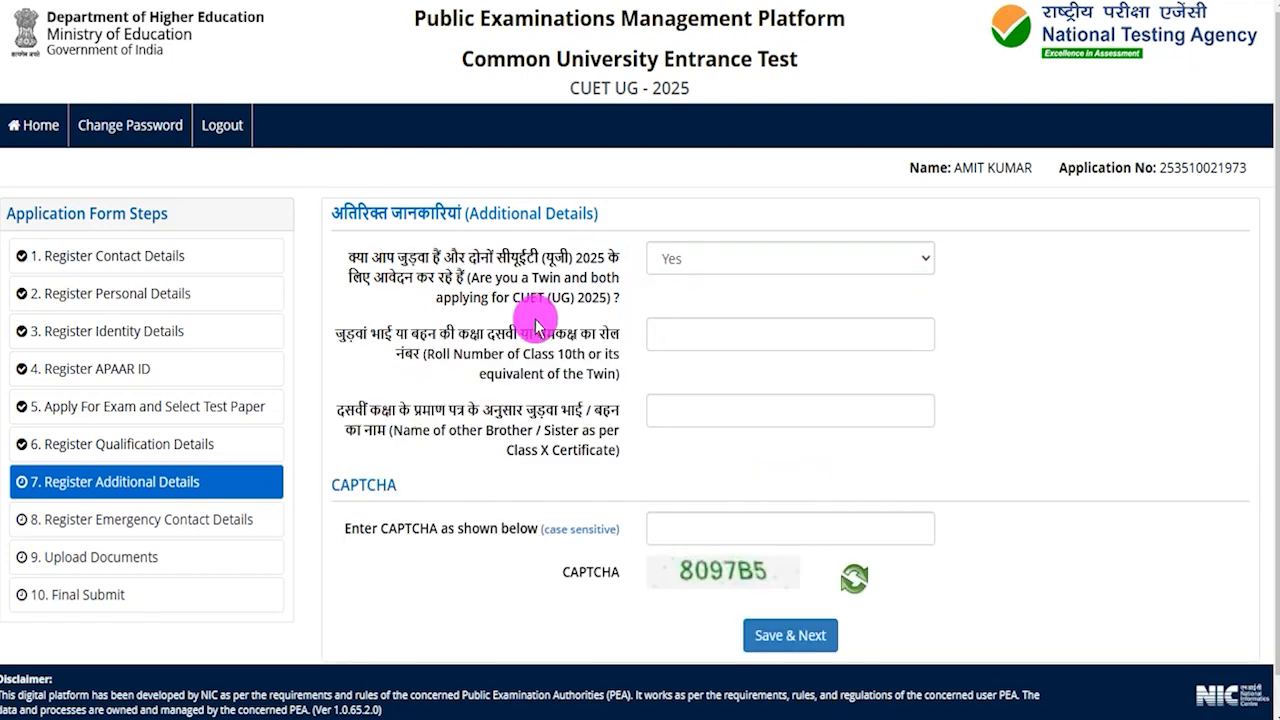
pyautogui.moveTo(368, 334); pyautogui.dragTo(580, 330)
pyautogui.moveTo(368, 411); pyautogui.dragTo(507, 430)
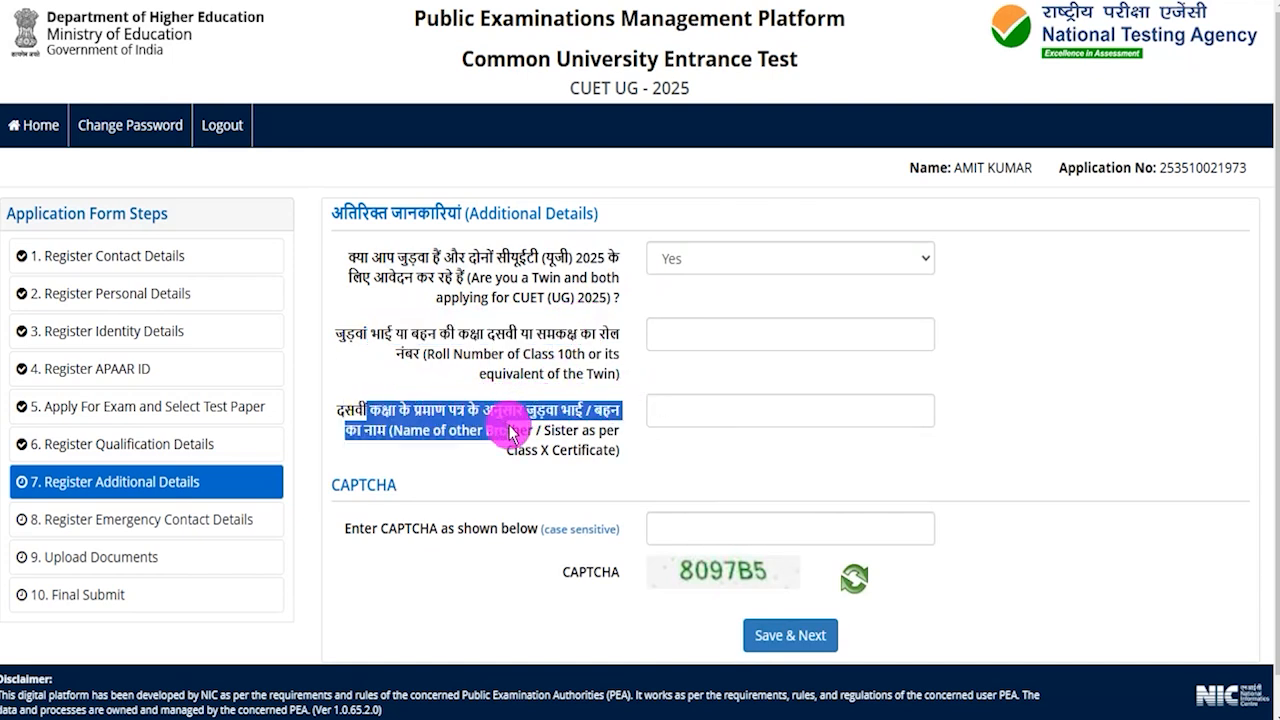
# Answer No to the twin question, complete the CAPTCHA and save the additional details
pyautogui.click(677, 258)
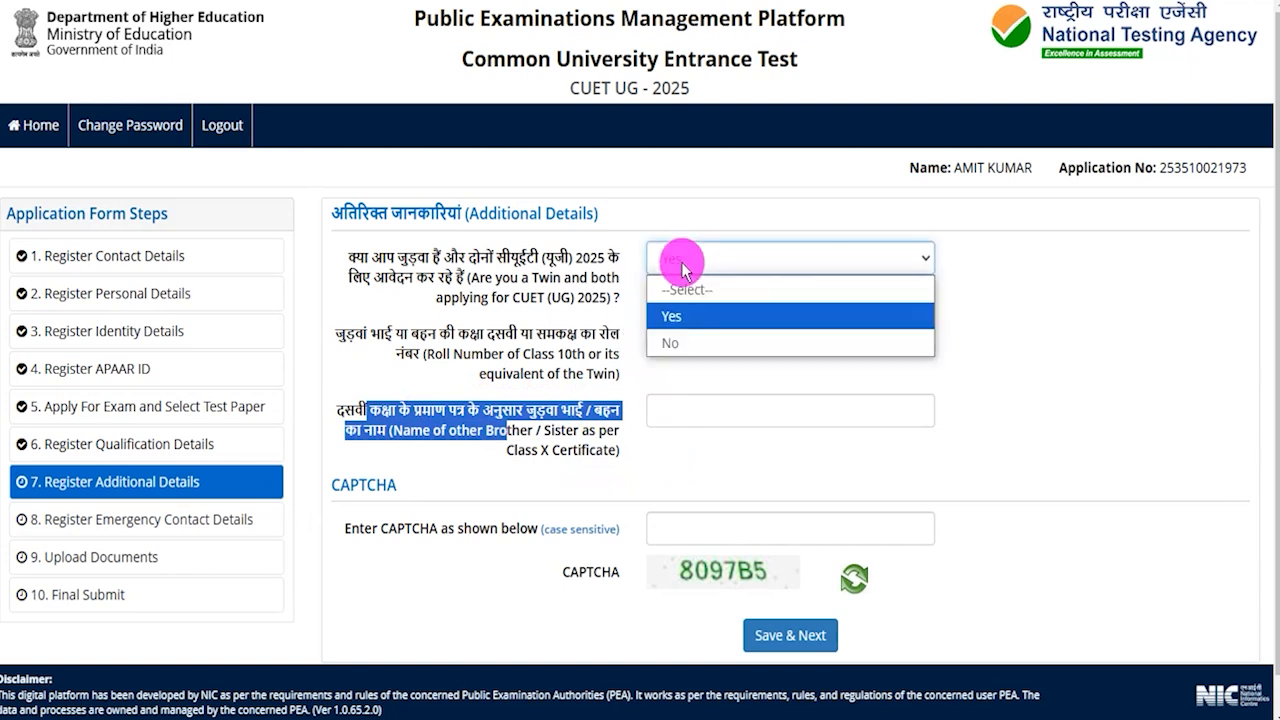
pyautogui.click(682, 344)
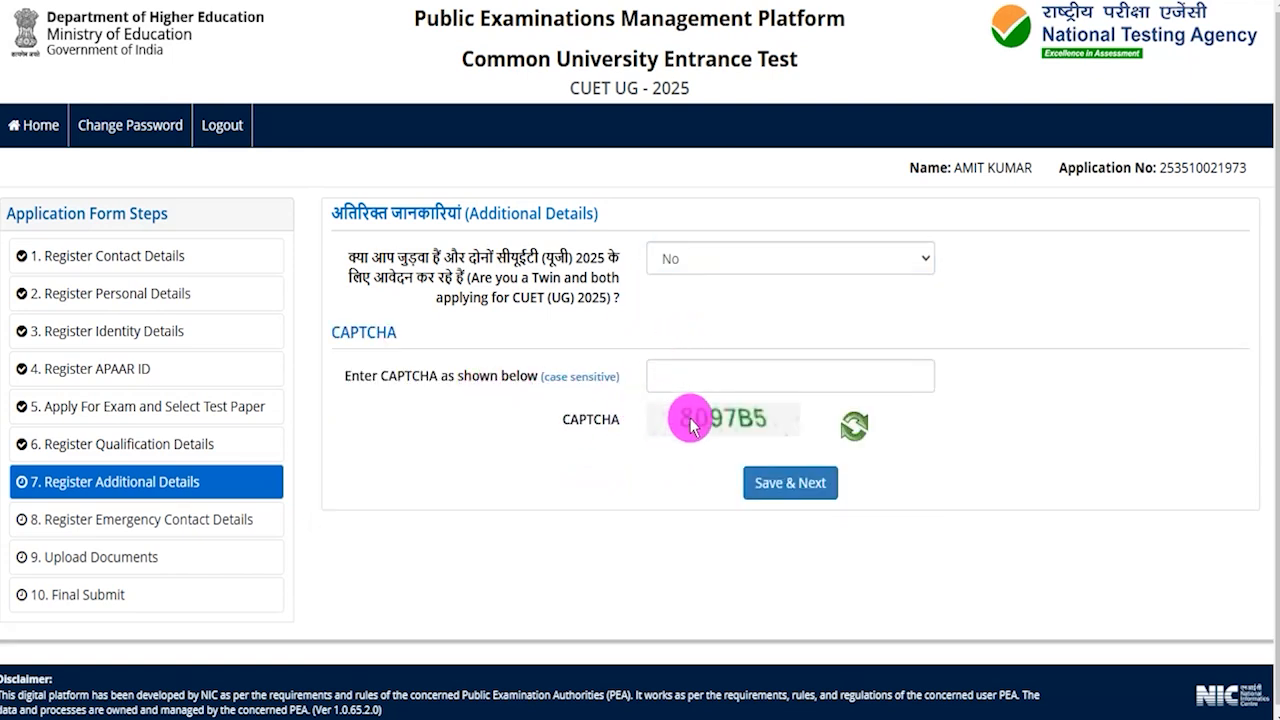
pyautogui.click(700, 378)
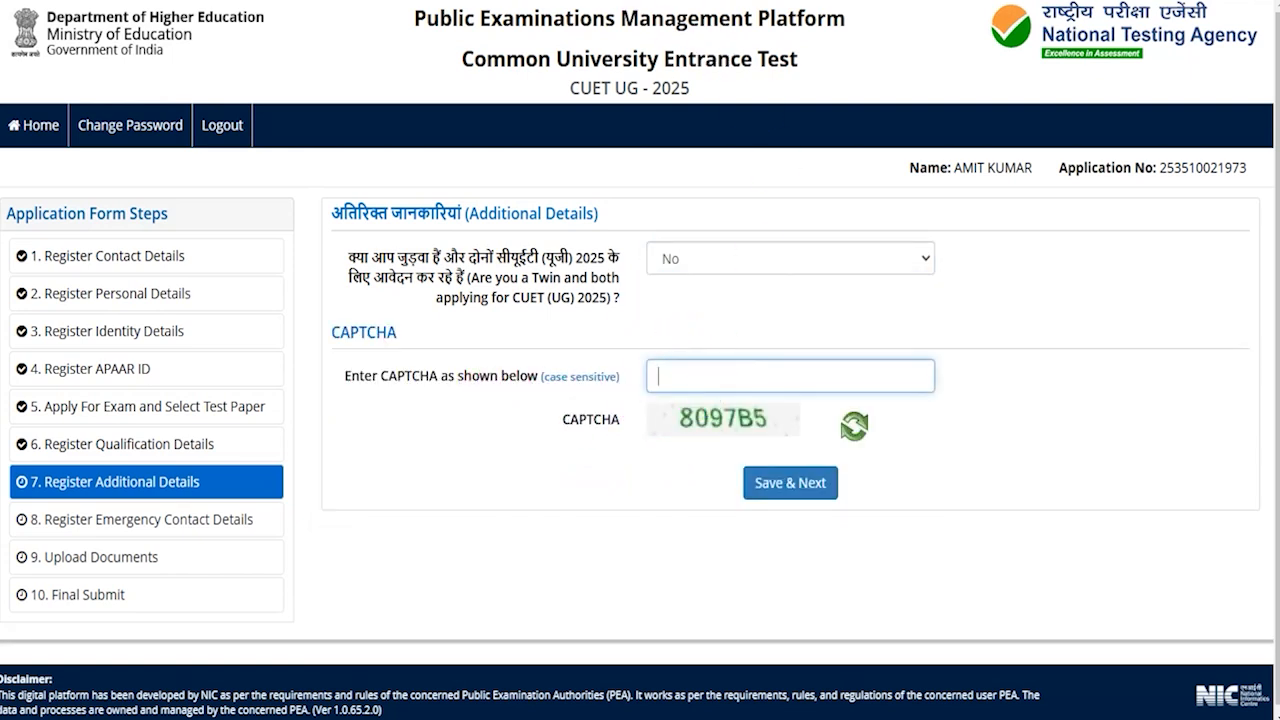
pyautogui.click(976, 570)
pyautogui.click(830, 484)
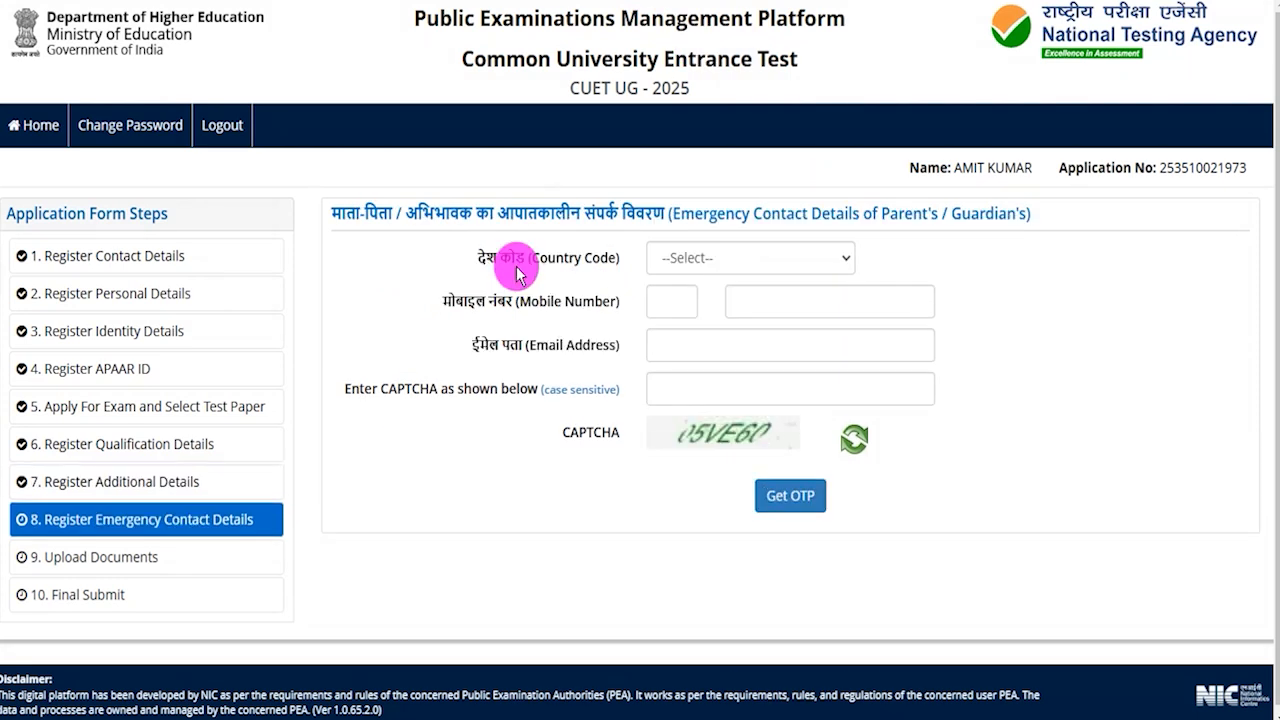
# Set the emergency contact's Country Code to India, fill in the mobile number, email address and CAPTCHA, and request the OTP
pyautogui.click(680, 262)
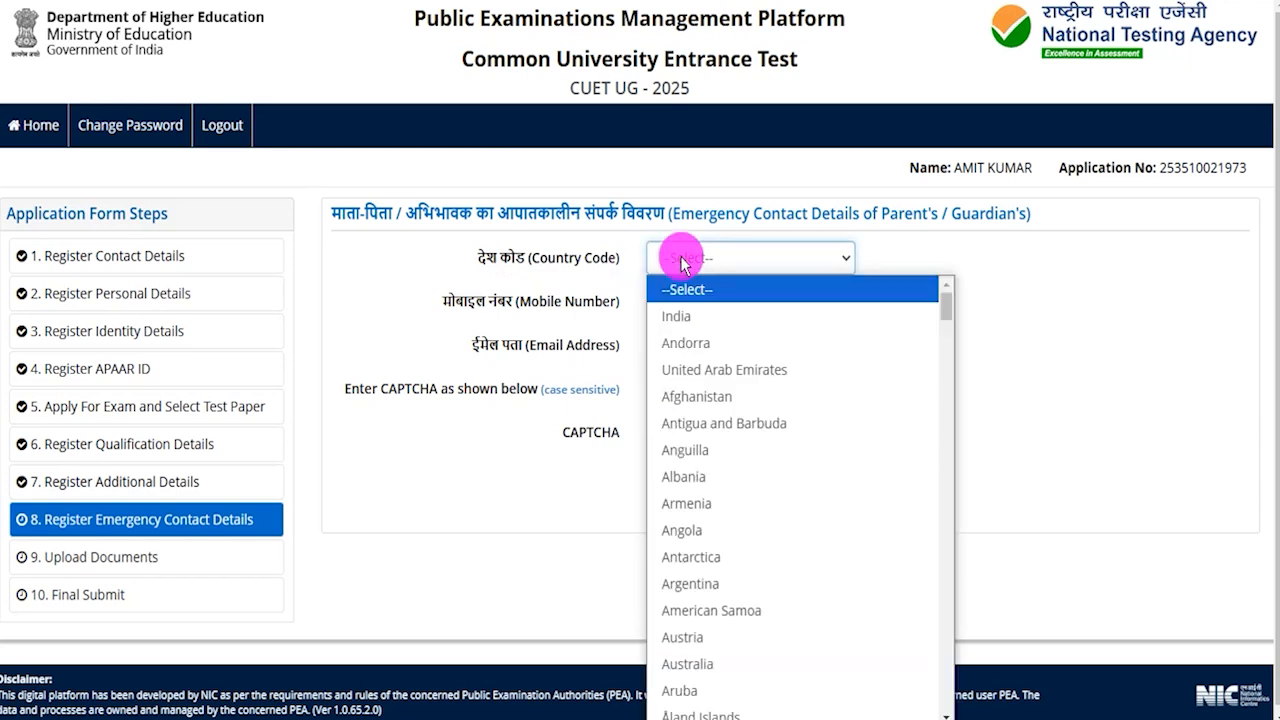
pyautogui.press('Down')
pyautogui.press('Return')
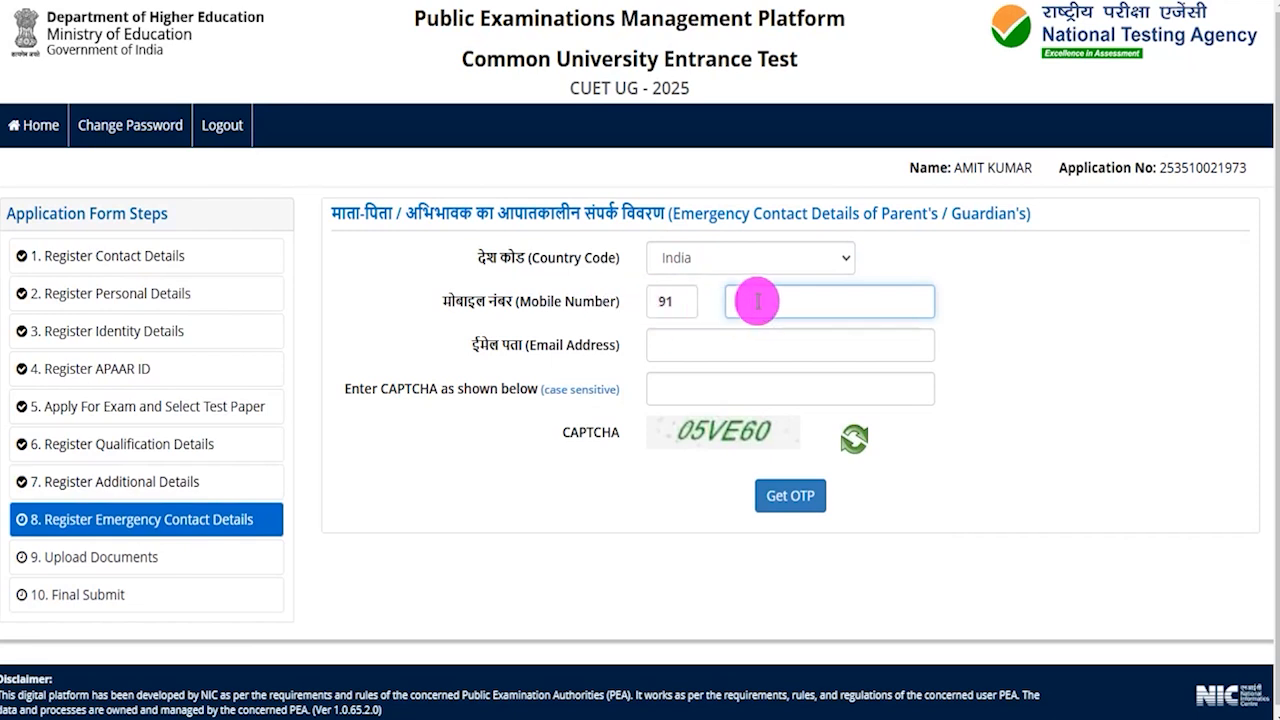
pyautogui.moveTo(495, 345); pyautogui.dragTo(543, 343)
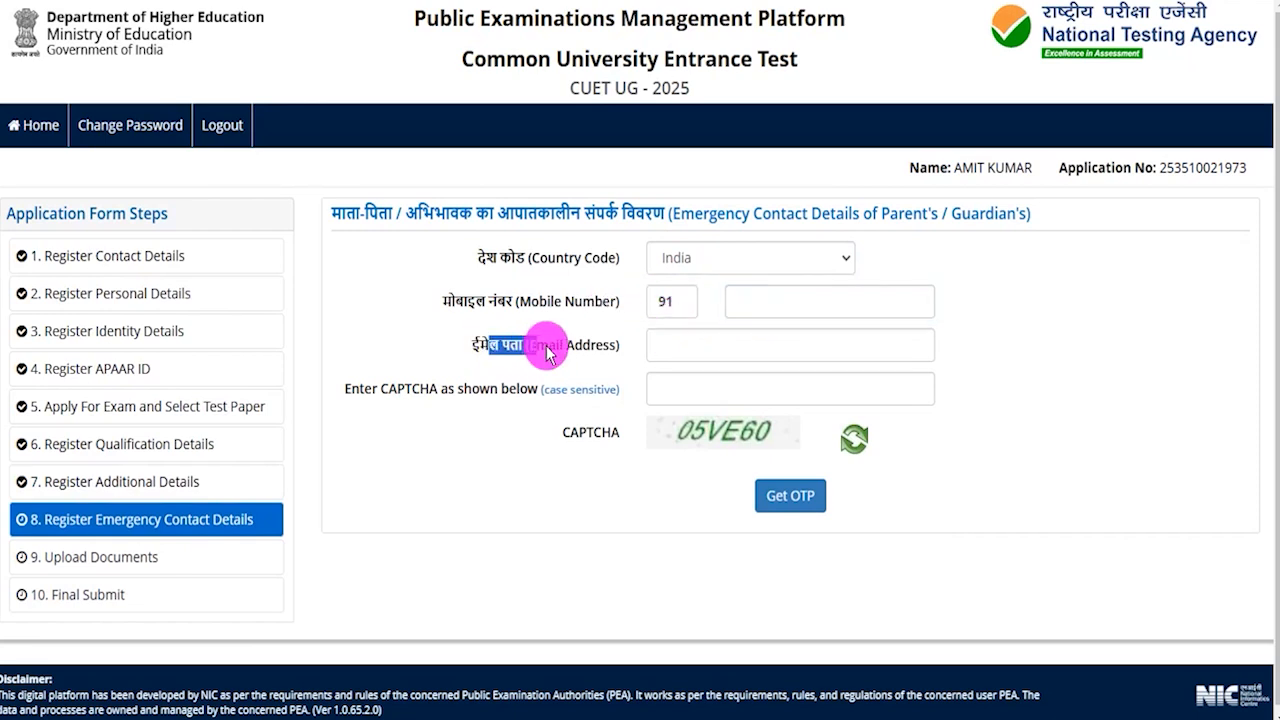
pyautogui.click(717, 345)
pyautogui.click(704, 448)
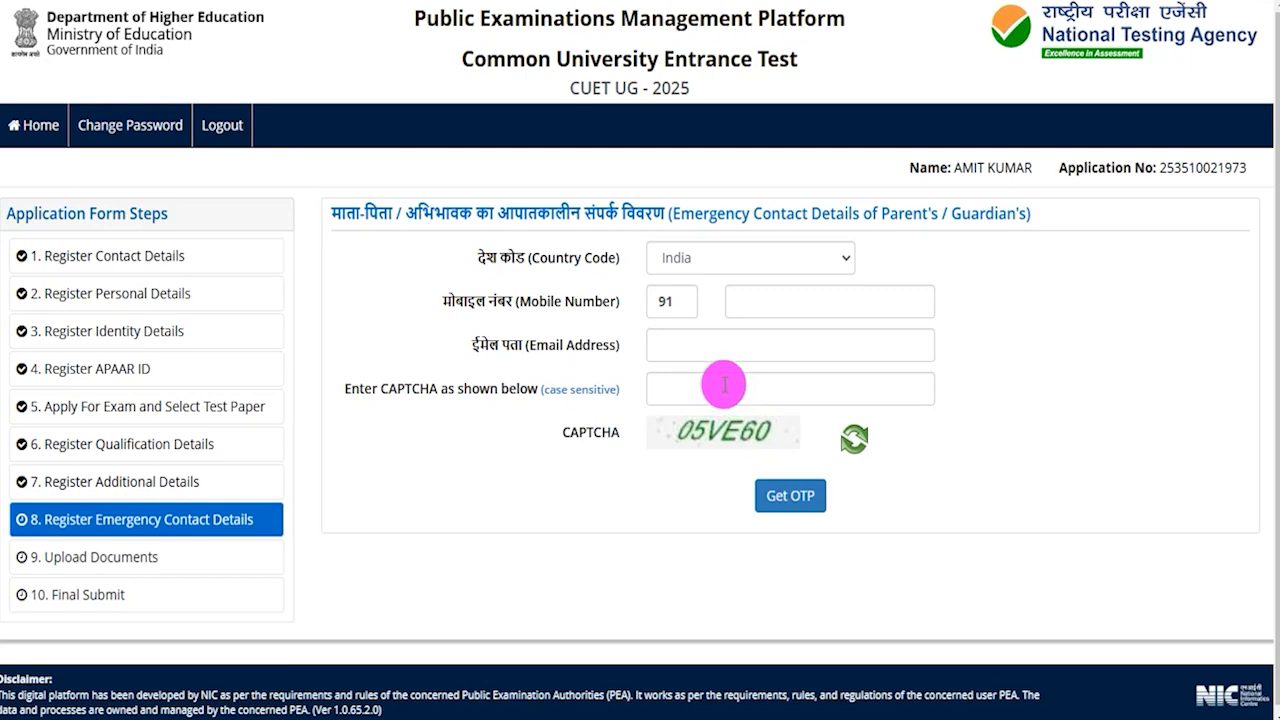
pyautogui.click(791, 497)
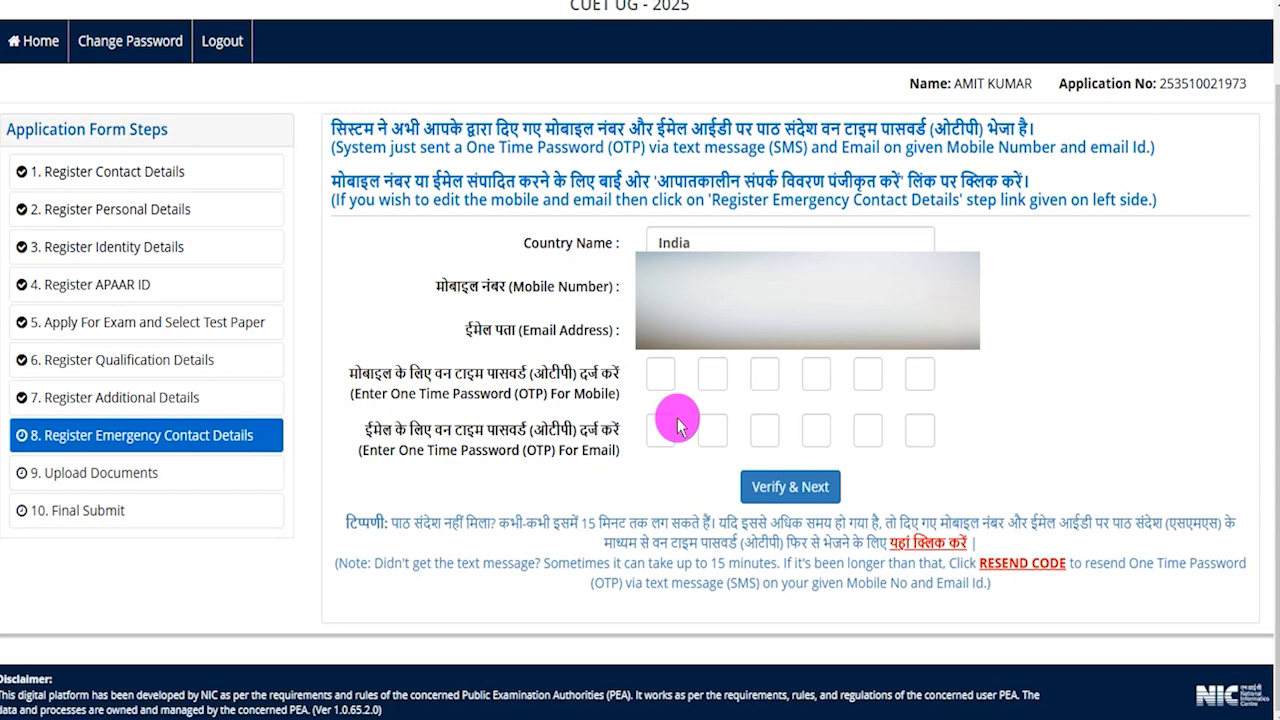
# Enter the one-time passwords for the emergency contact's mobile and email, and verify them
pyautogui.click(712, 374)
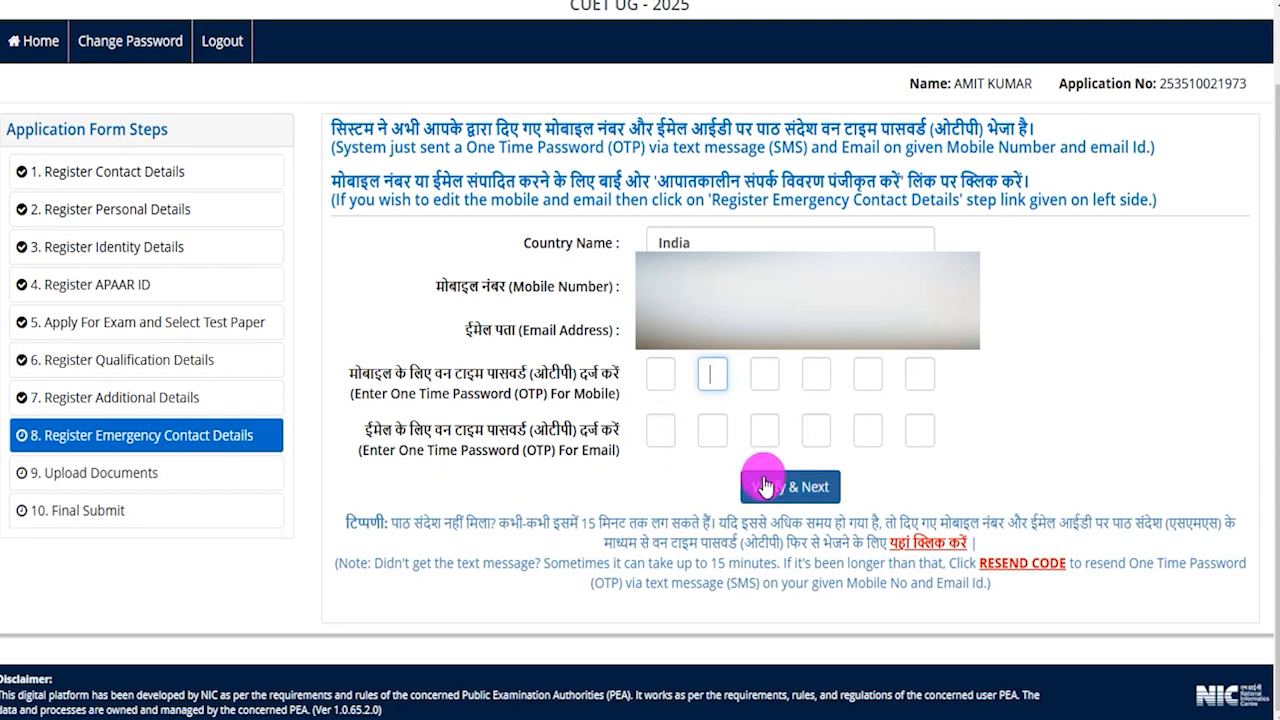
pyautogui.click(818, 490)
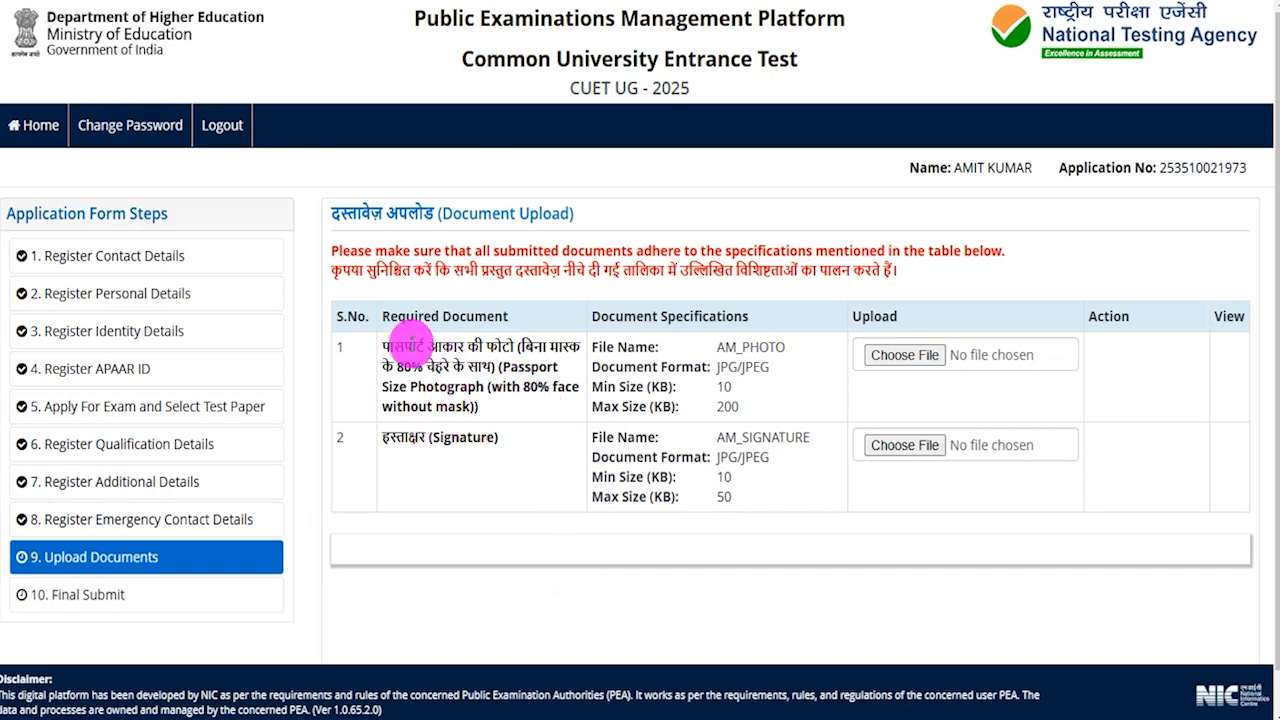
# Examine the file name, format and size requirements for the passport size photograph and the signature
pyautogui.moveTo(404, 346); pyautogui.dragTo(441, 346)
pyautogui.moveTo(725, 346); pyautogui.dragTo(742, 392)
pyautogui.moveTo(725, 437); pyautogui.dragTo(741, 492)
pyautogui.click(741, 492)
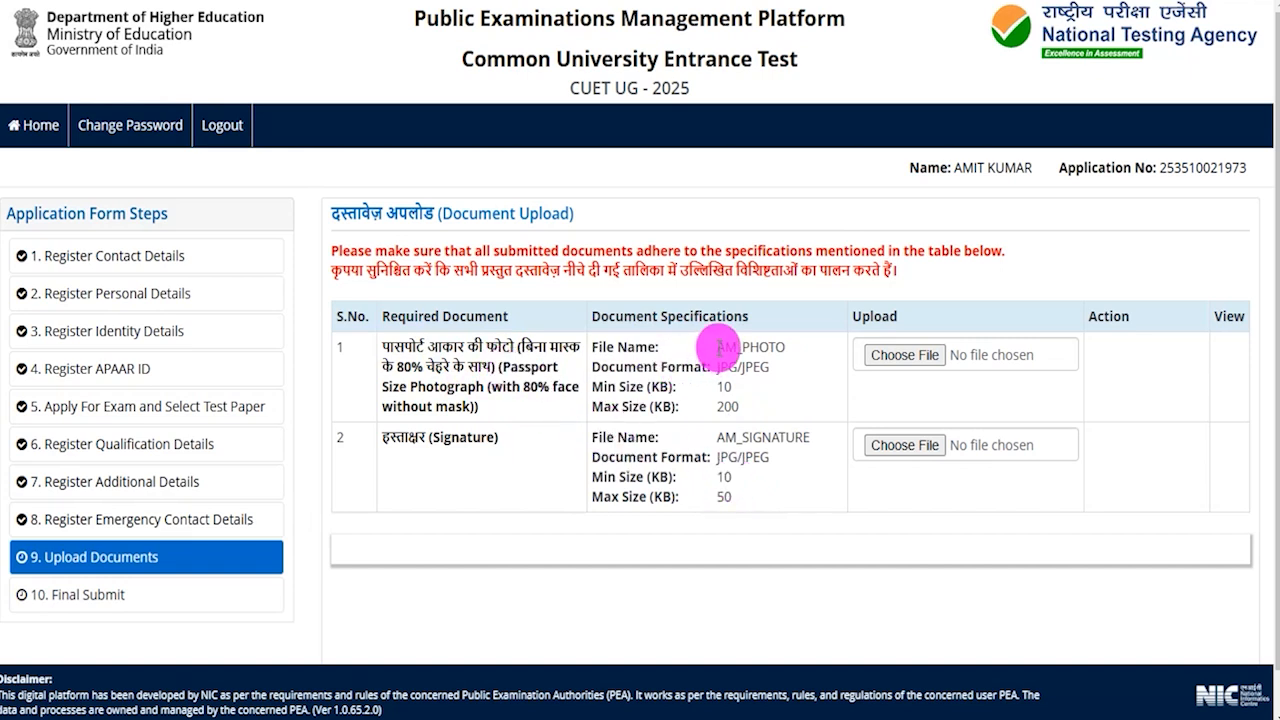
pyautogui.moveTo(711, 349); pyautogui.dragTo(788, 346)
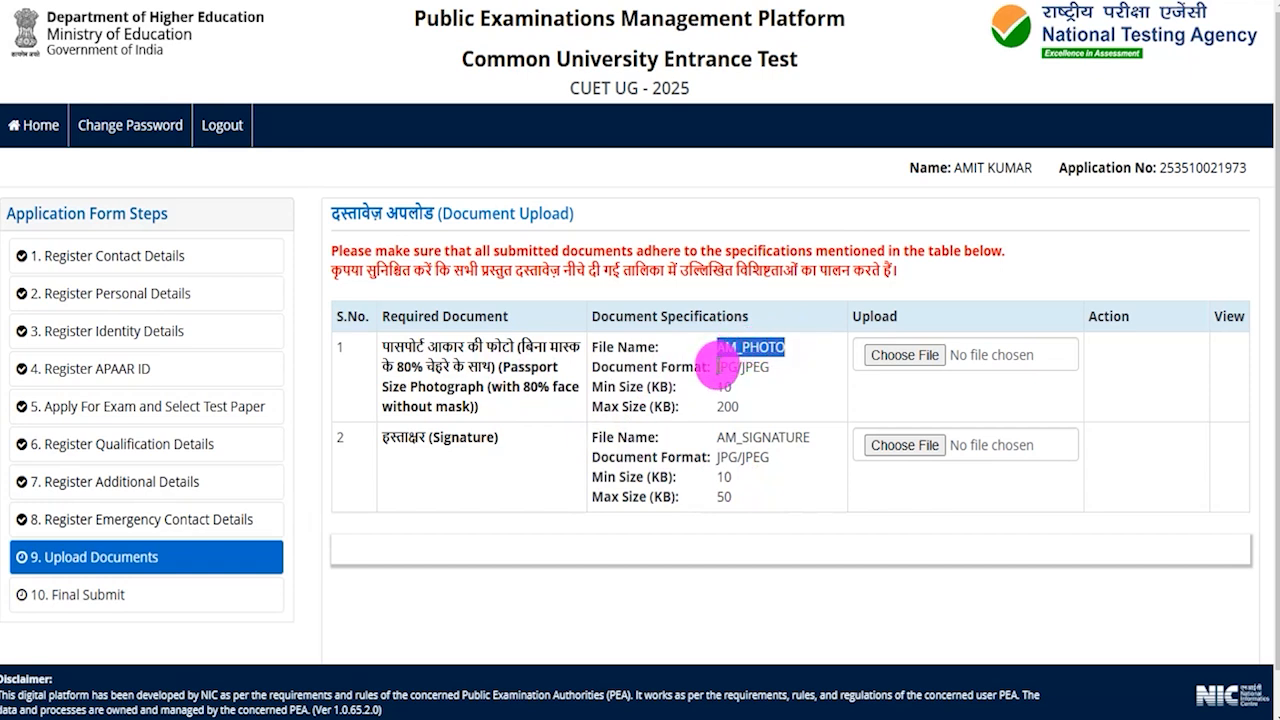
pyautogui.click(720, 367)
pyautogui.moveTo(736, 373); pyautogui.dragTo(738, 400)
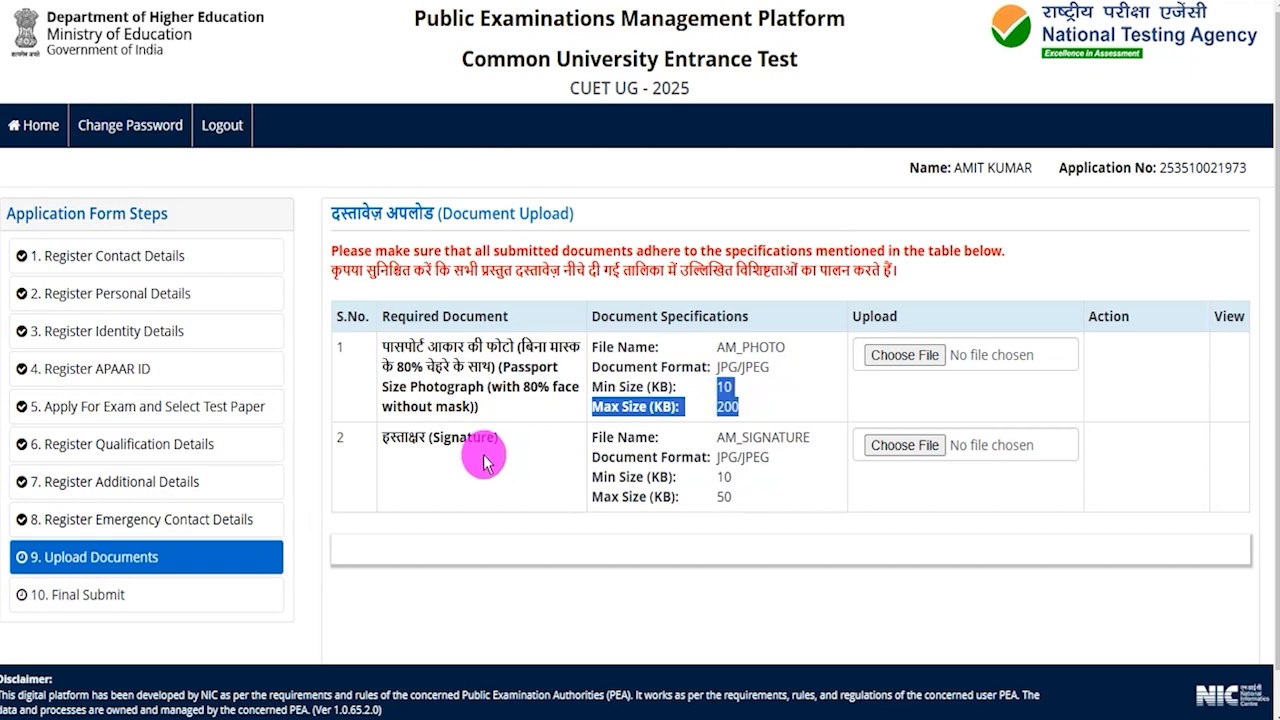
pyautogui.moveTo(432, 437); pyautogui.dragTo(473, 437)
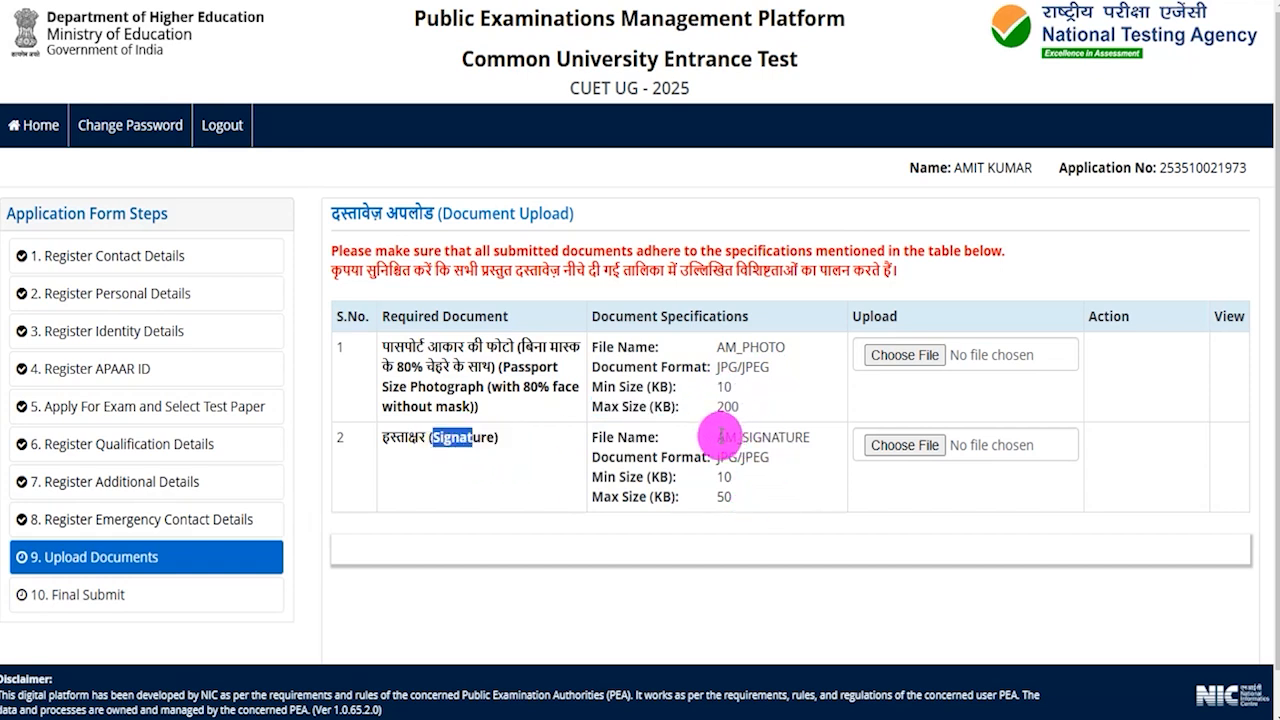
pyautogui.moveTo(719, 436); pyautogui.dragTo(803, 437)
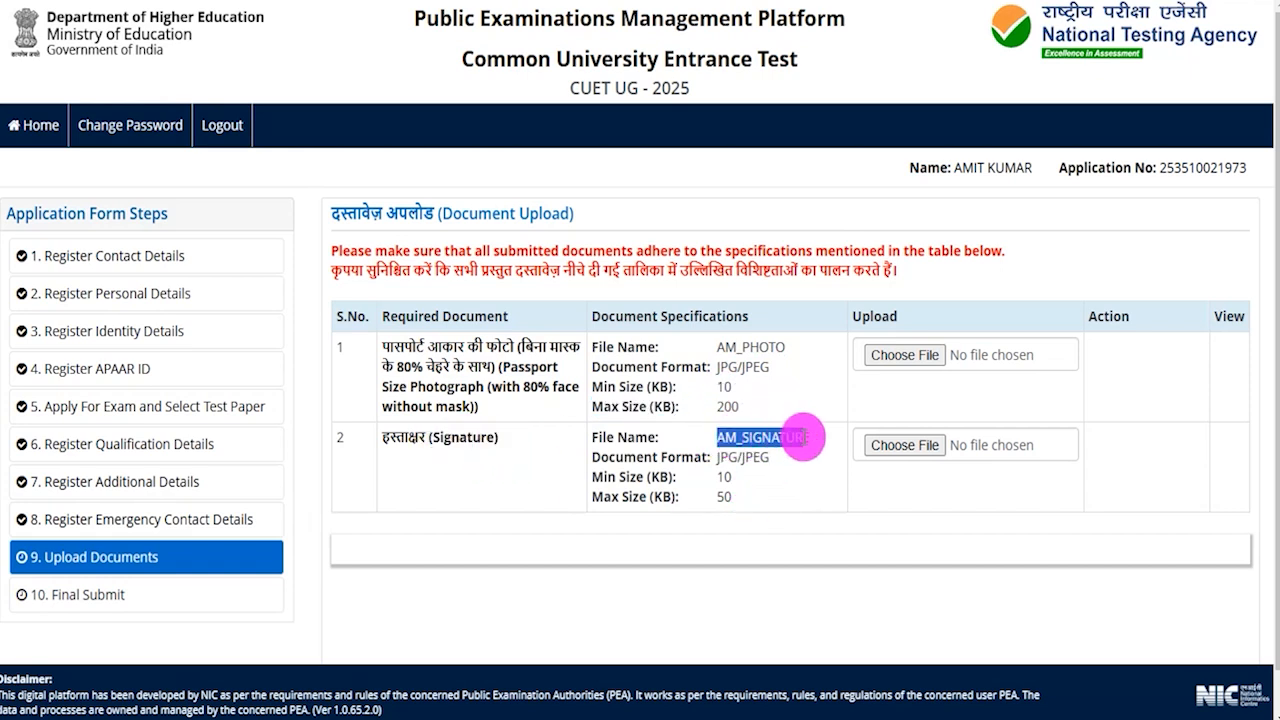
pyautogui.moveTo(718, 459); pyautogui.dragTo(740, 505)
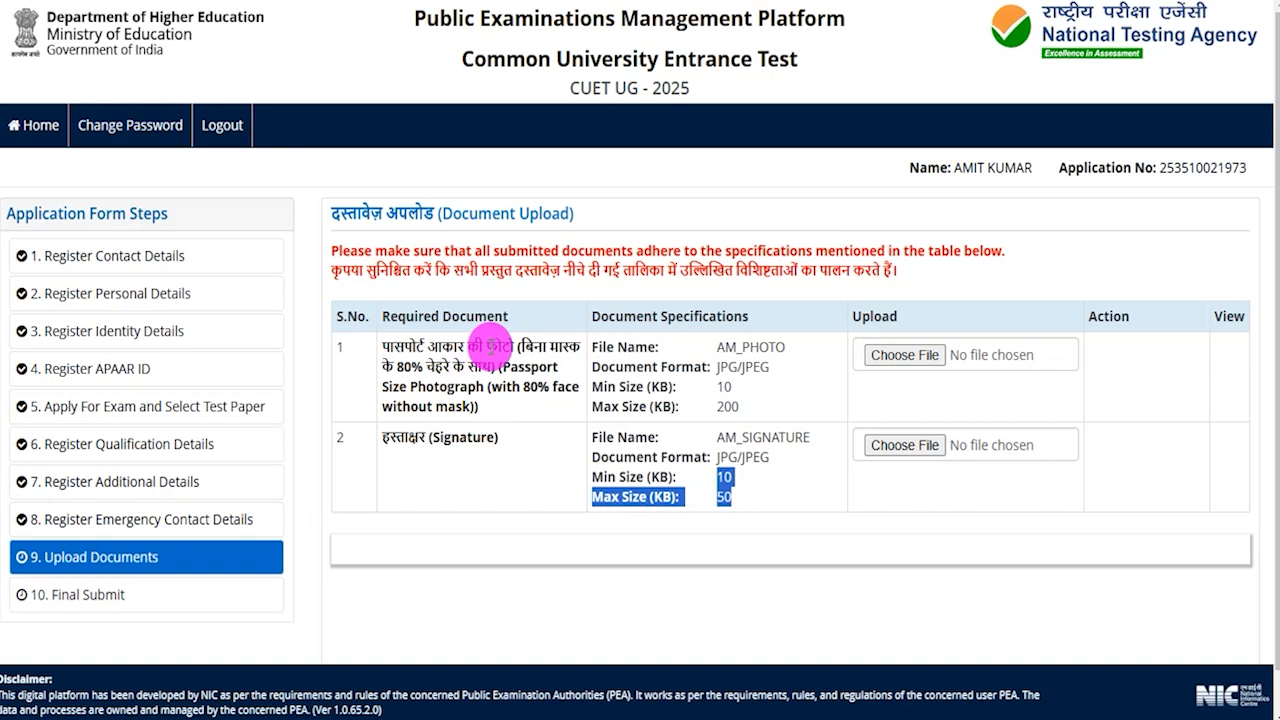
# Choose AM_PHOTO.jpg as the passport size photograph file
pyautogui.click(736, 408)
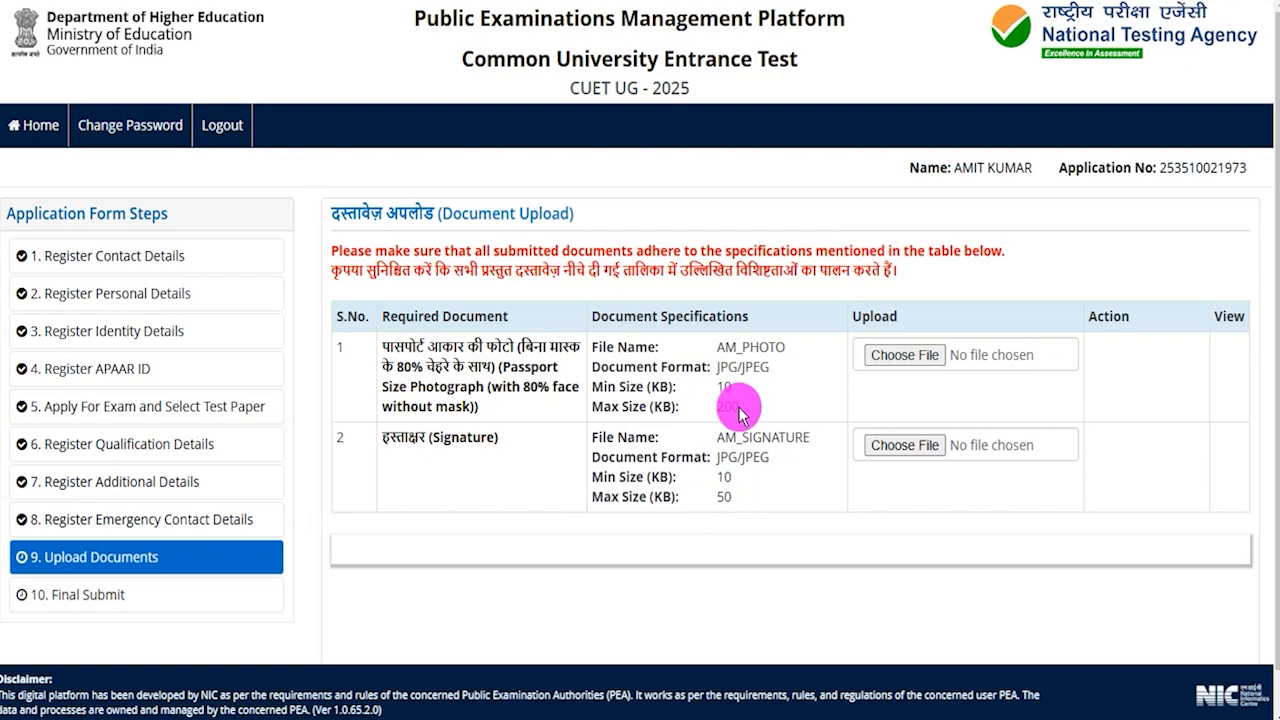
pyautogui.click(903, 356)
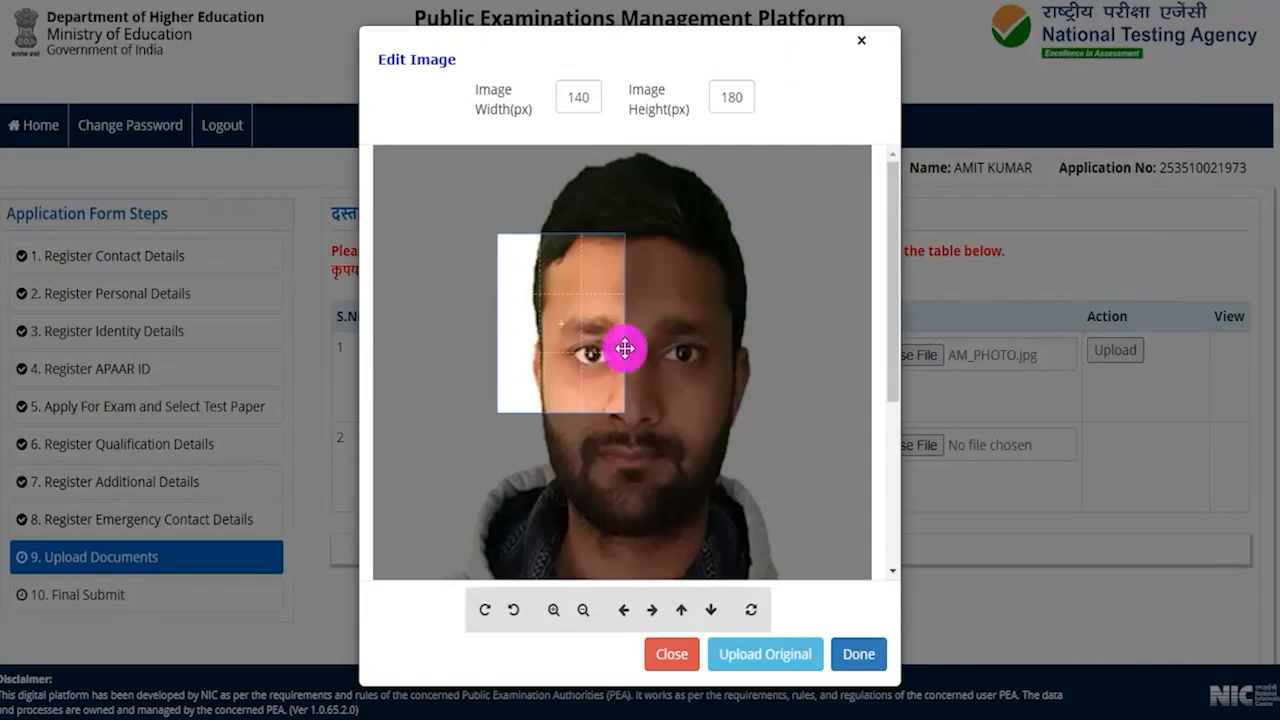
# Keep the passport size photograph in its original, uncropped form, upload it, and confirm the upload
pyautogui.moveTo(579, 323); pyautogui.dragTo(665, 381)
pyautogui.moveTo(665, 381); pyautogui.dragTo(588, 354)
pyautogui.click(765, 655)
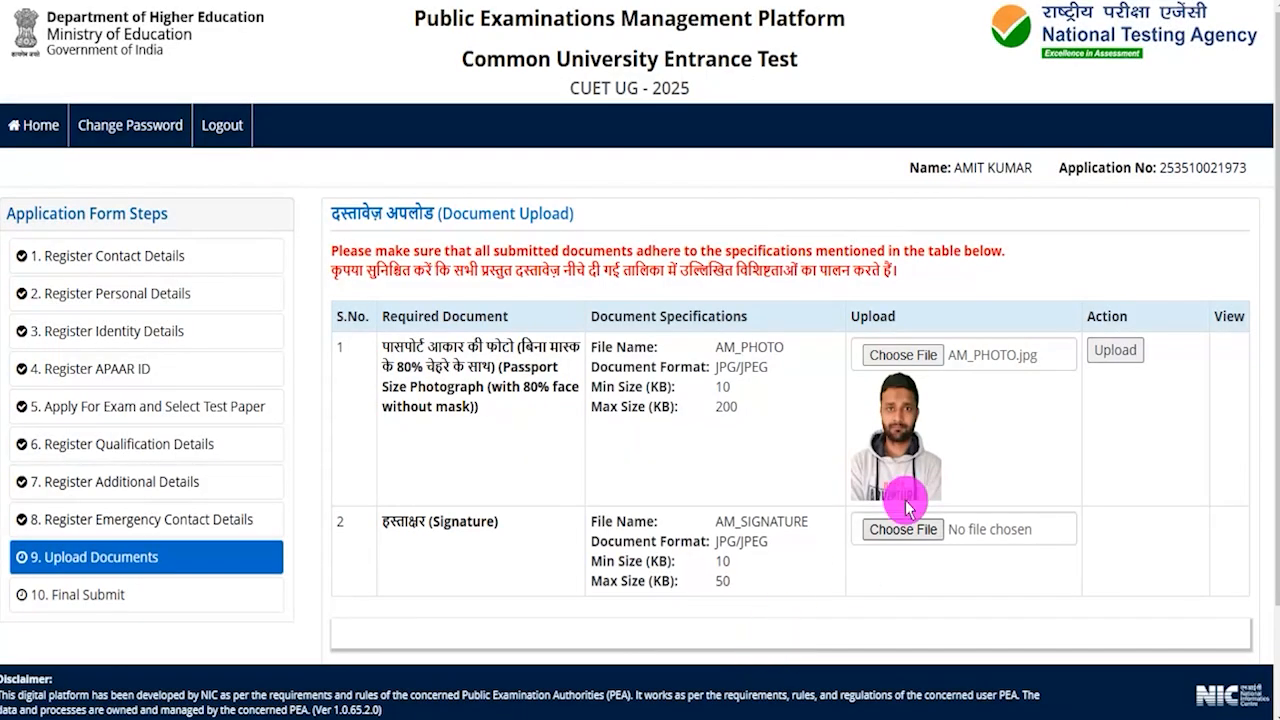
pyautogui.click(1109, 352)
pyautogui.click(797, 83)
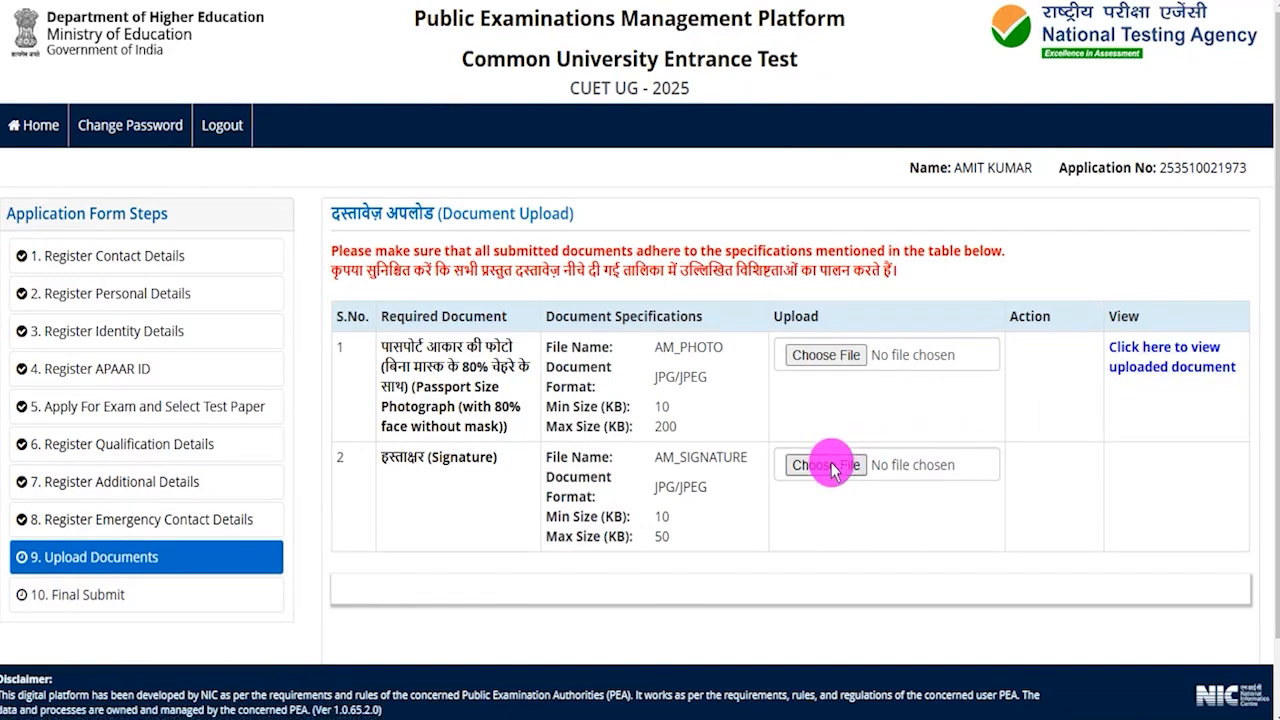
# Enter the CAPTCHA for the uploaded photograph and signature on the document upload page
pyautogui.scroll(-1, 832, 470)
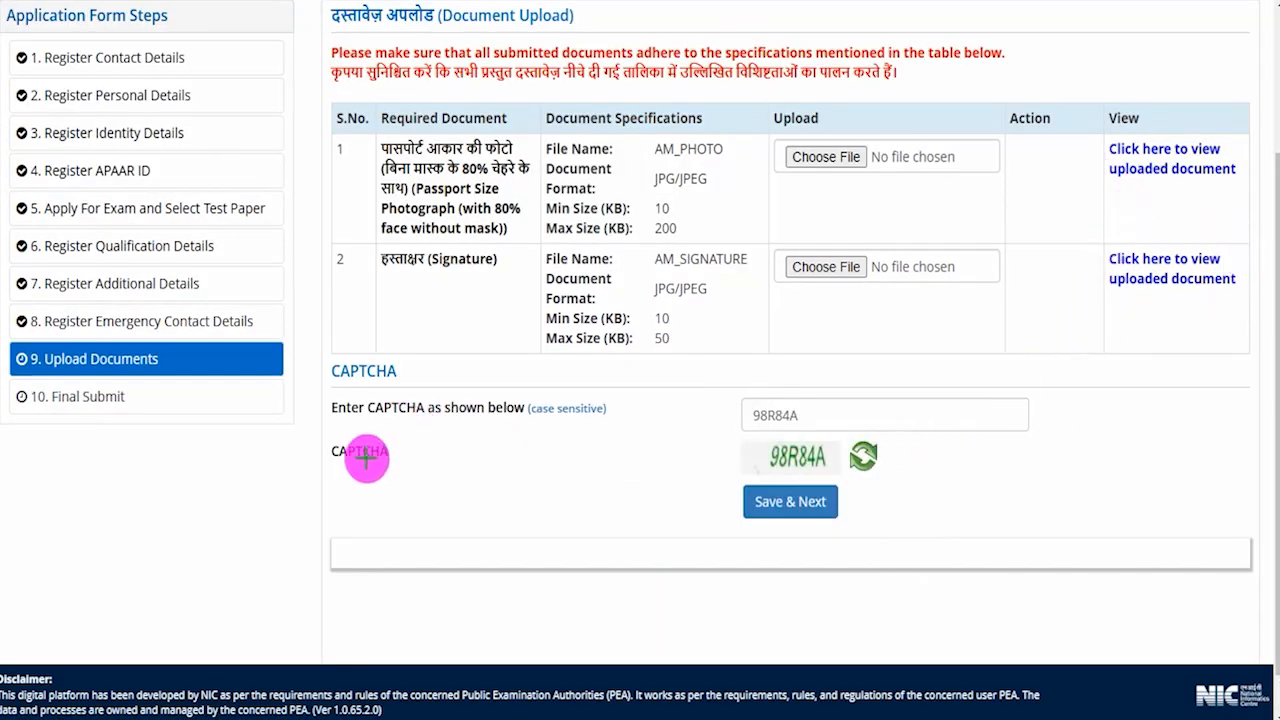
pyautogui.write('98R84A')
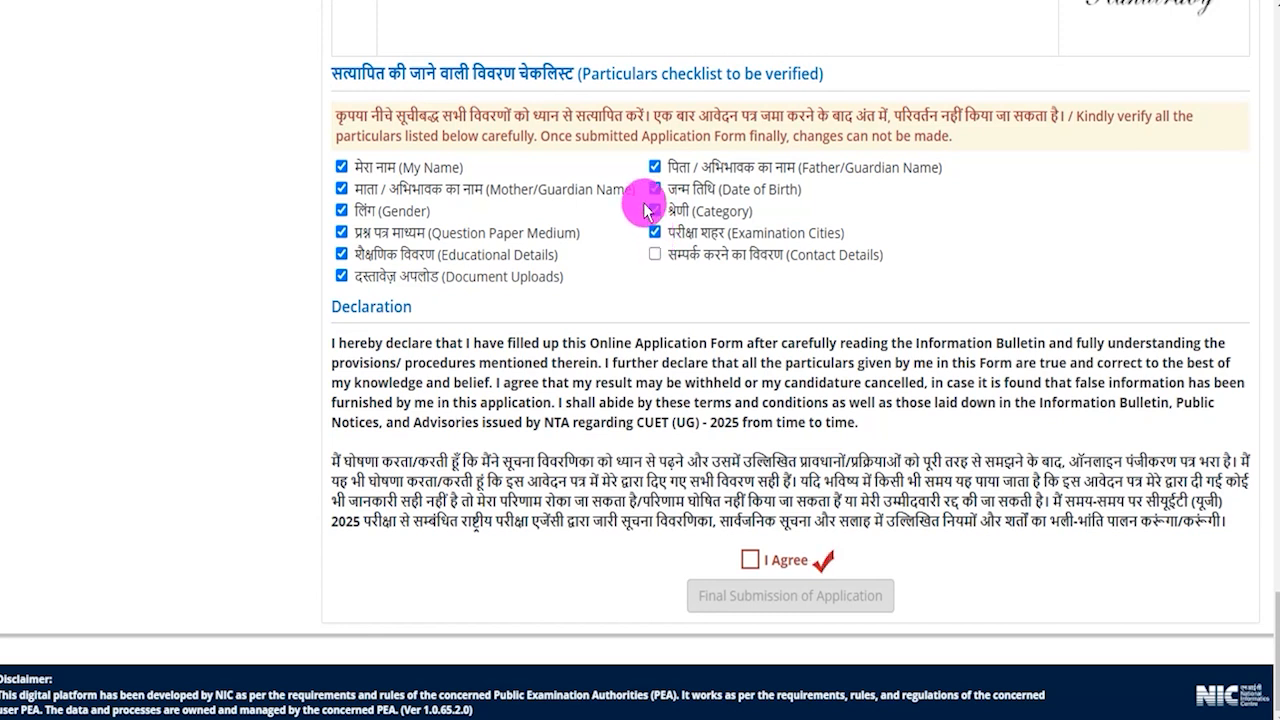
# Complete the particulars checklist including Contact Details, agree to the declaration, and make the final submission of the application
pyautogui.scroll(1, 645, 204)
pyautogui.scroll(-1, 645, 204)
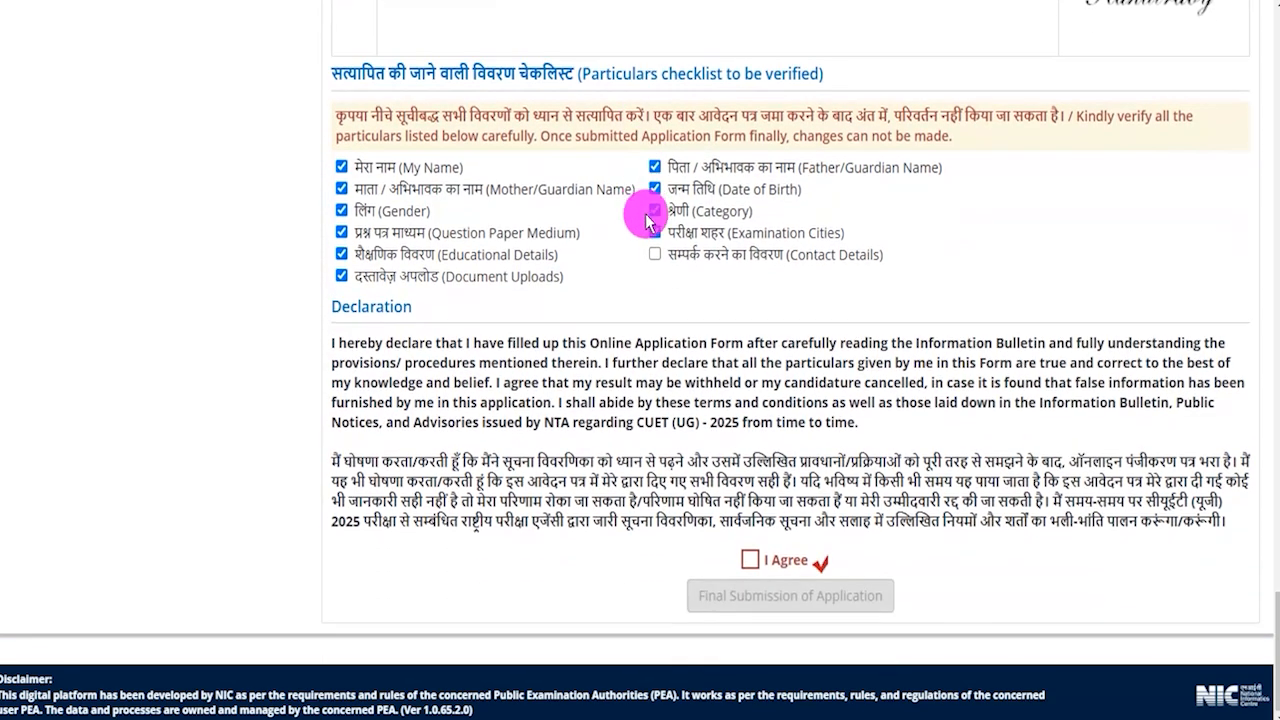
pyautogui.click(655, 255)
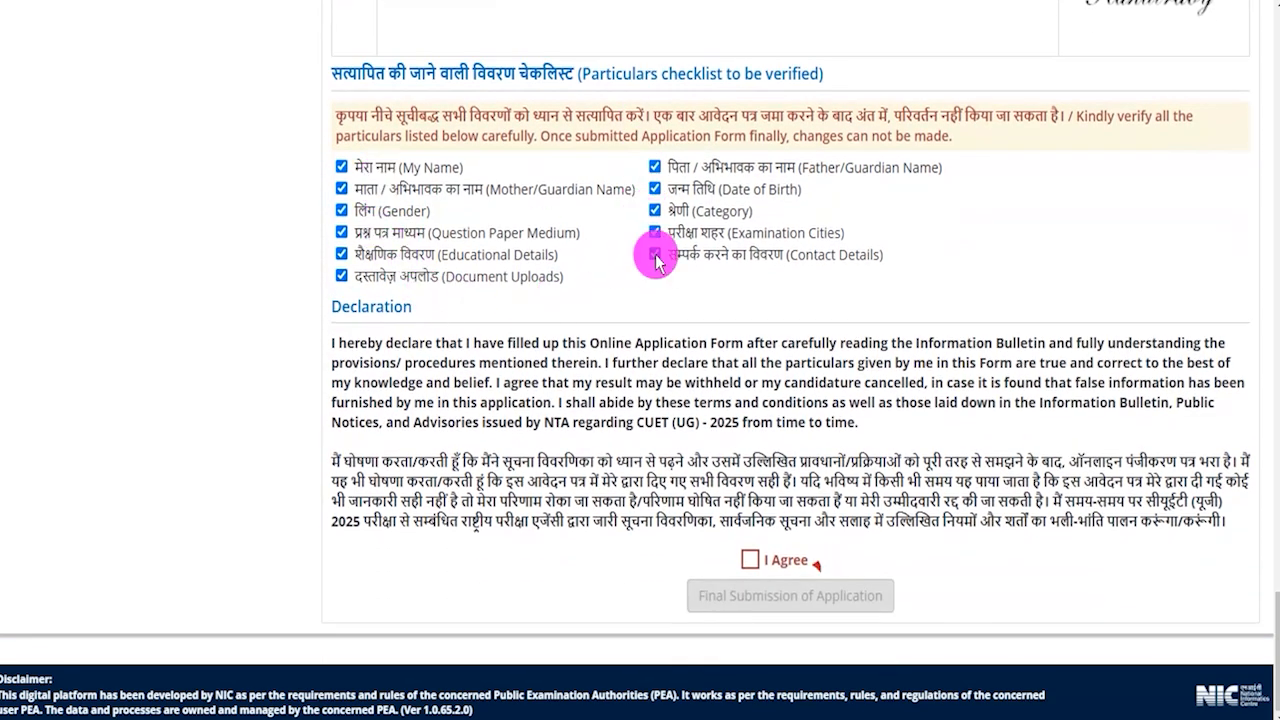
pyautogui.click(750, 560)
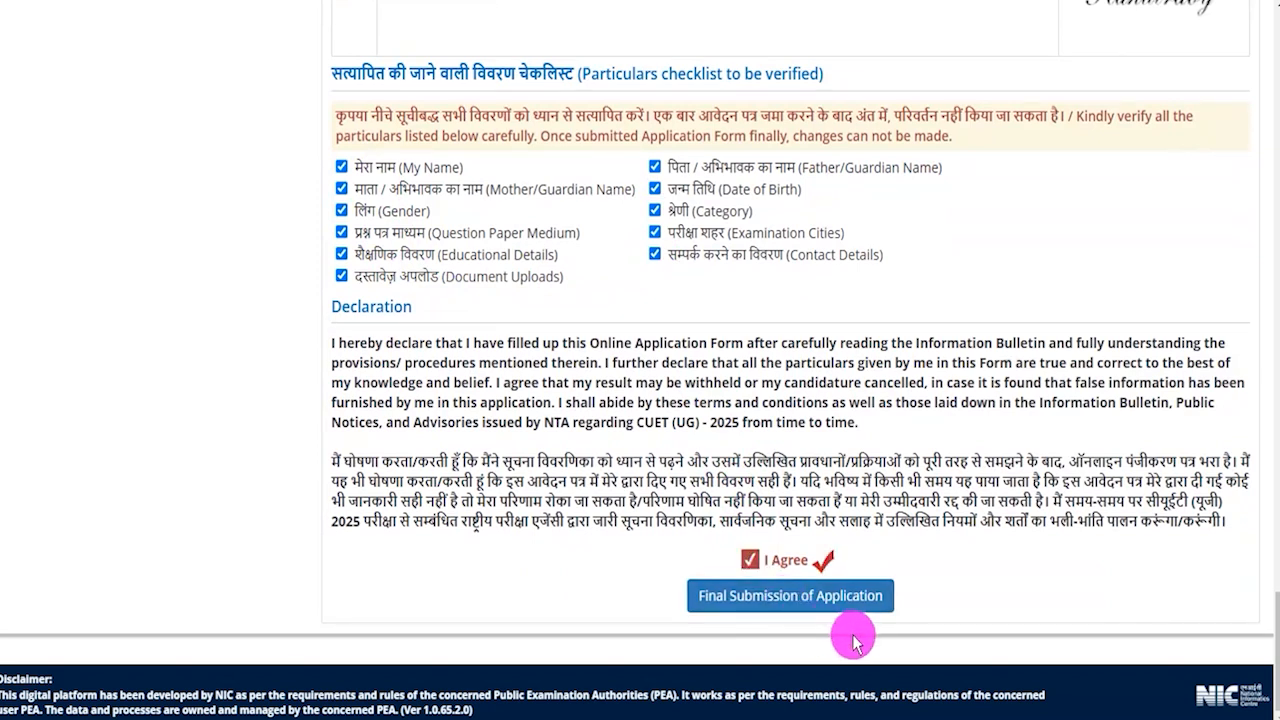
pyautogui.click(818, 600)
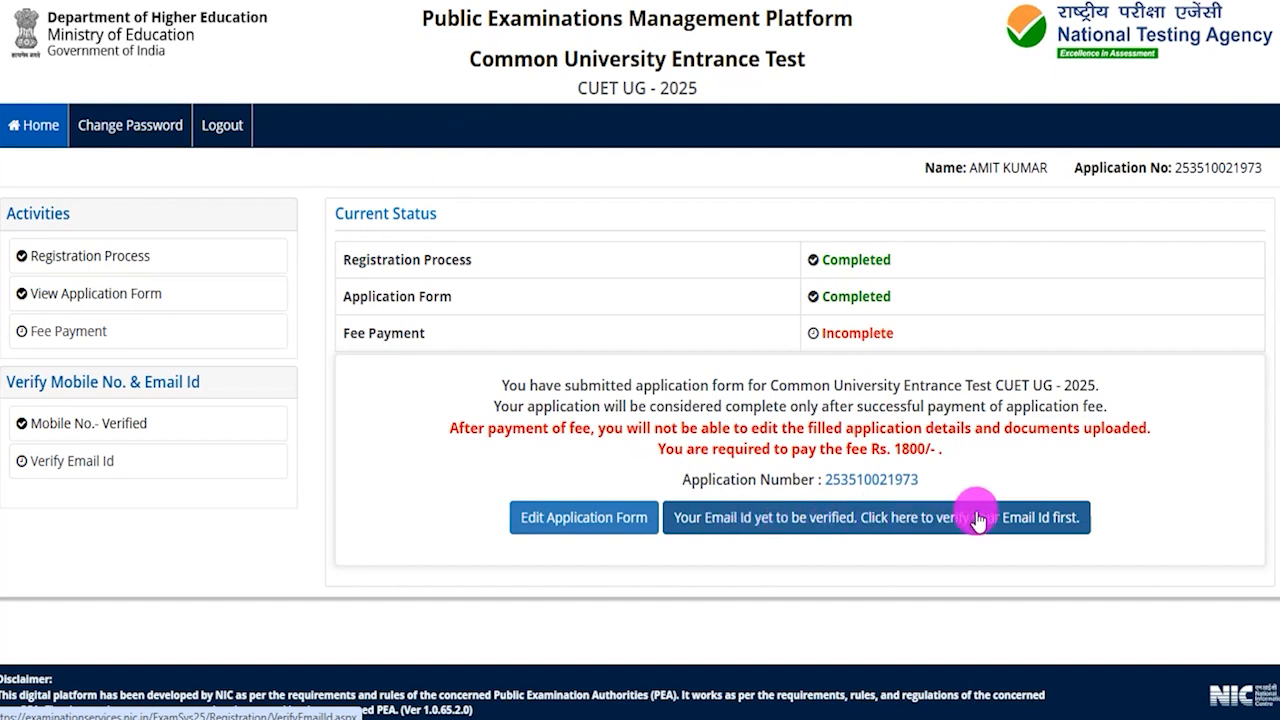
# Verify the registered email ID by entering the CAPTCHA and the one-time password sent to it
pyautogui.click(906, 529)
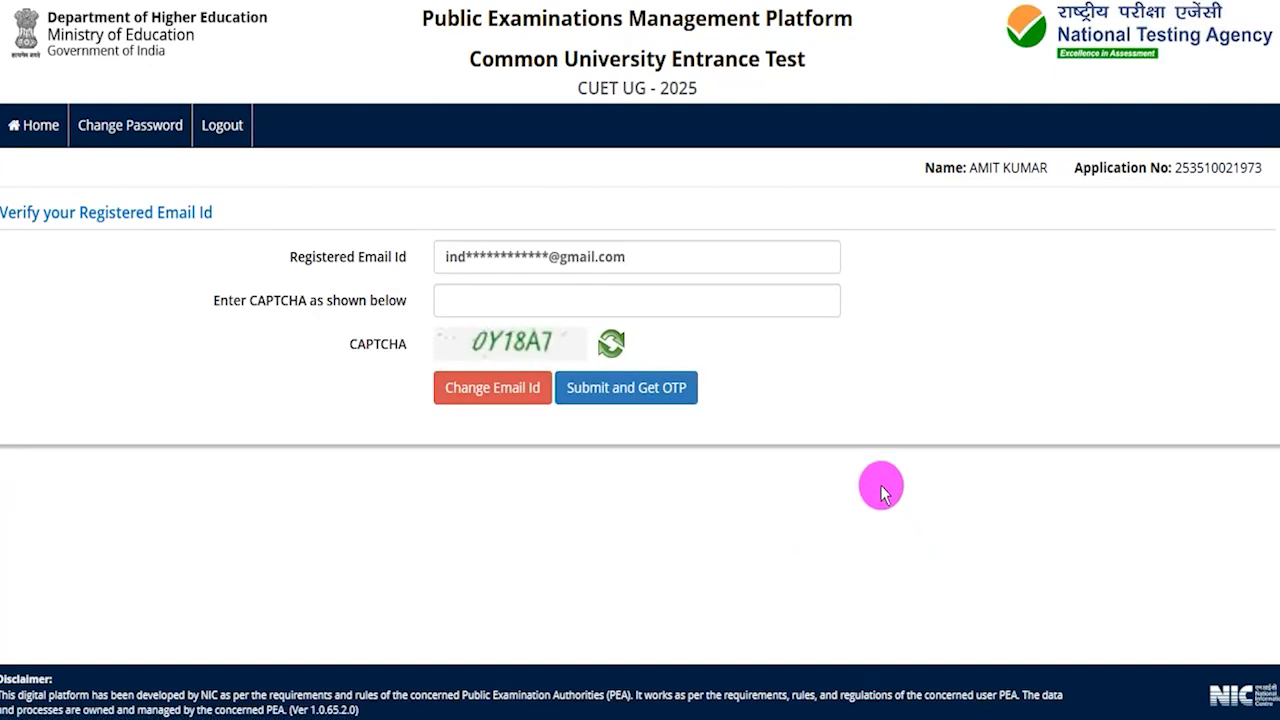
pyautogui.click(528, 301)
pyautogui.click(528, 301)
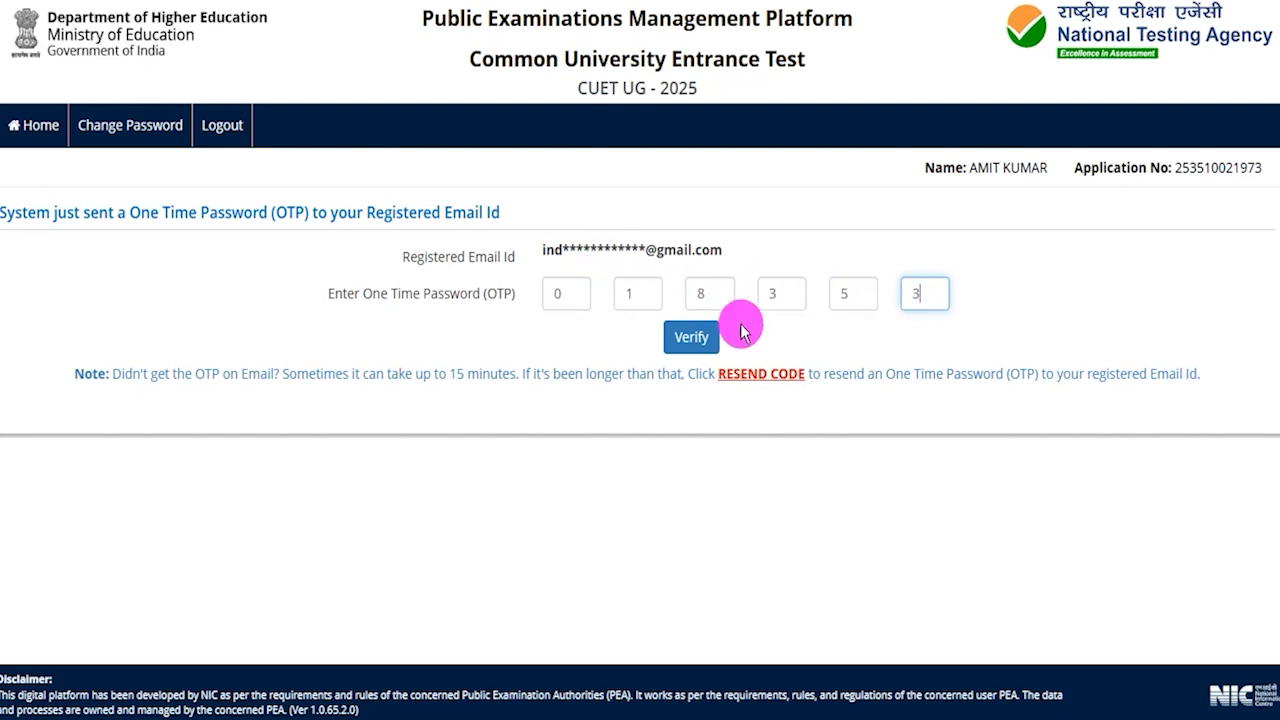
pyautogui.click(690, 343)
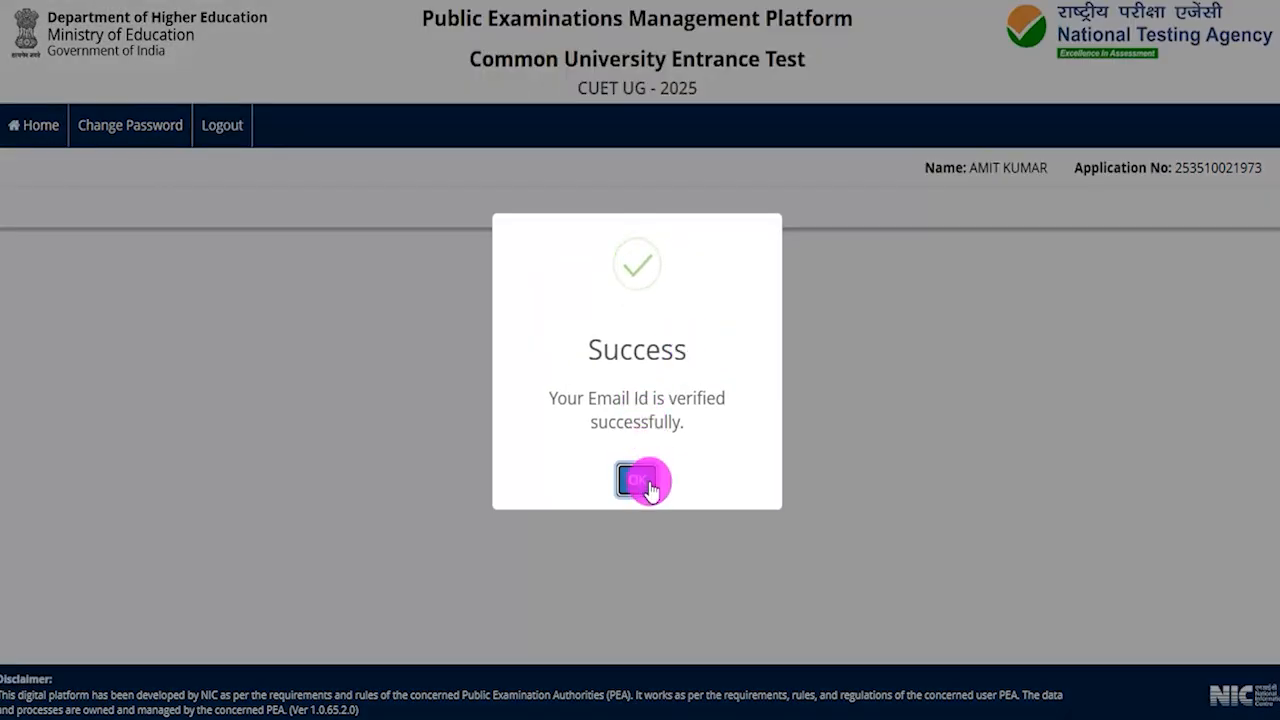
pyautogui.click(640, 478)
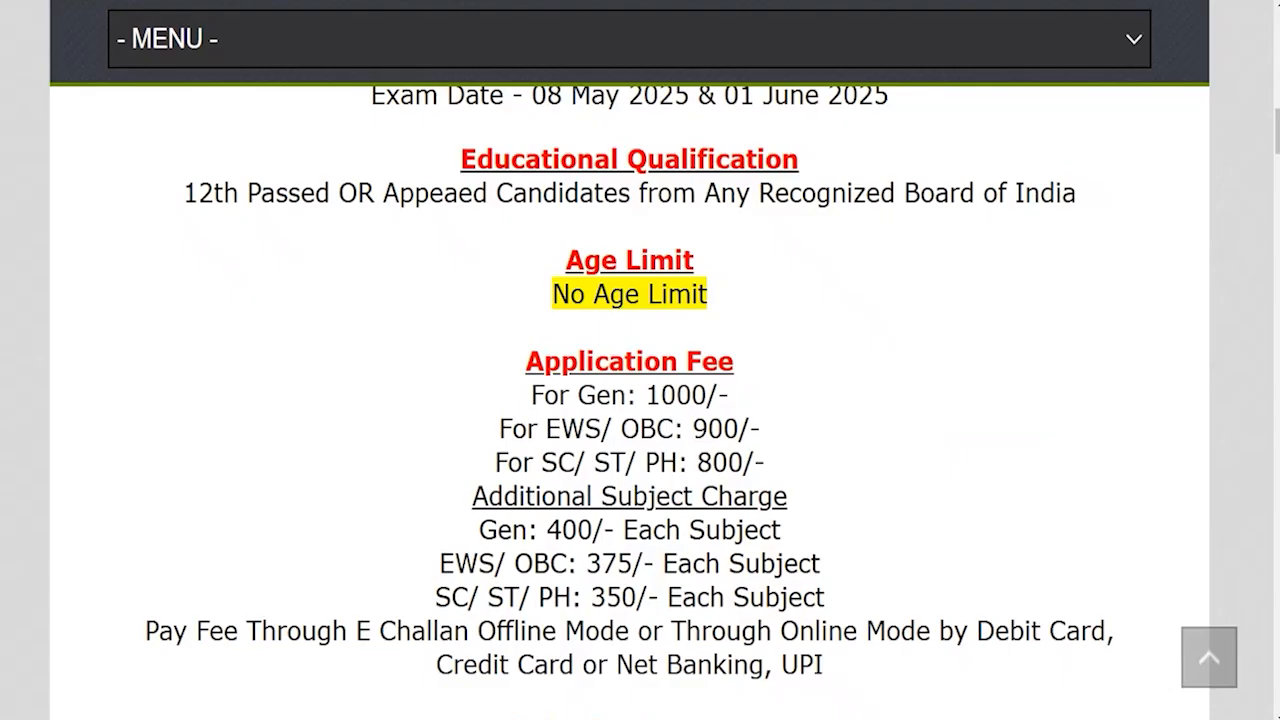
# Examine the application fee and the additional subject charge for the Gen, EWS/OBC and SC/ST/PH categories
pyautogui.moveTo(578, 396); pyautogui.dragTo(709, 395)
pyautogui.moveTo(621, 428); pyautogui.dragTo(740, 428)
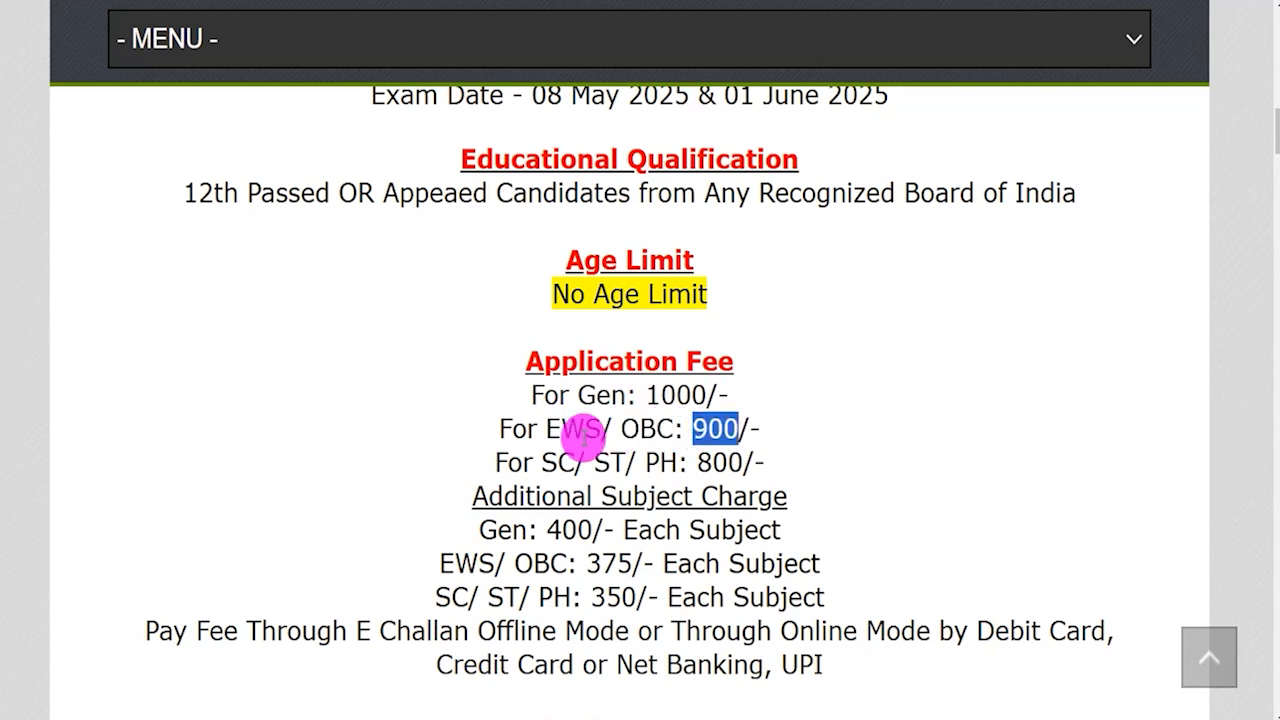
pyautogui.moveTo(556, 462); pyautogui.dragTo(714, 466)
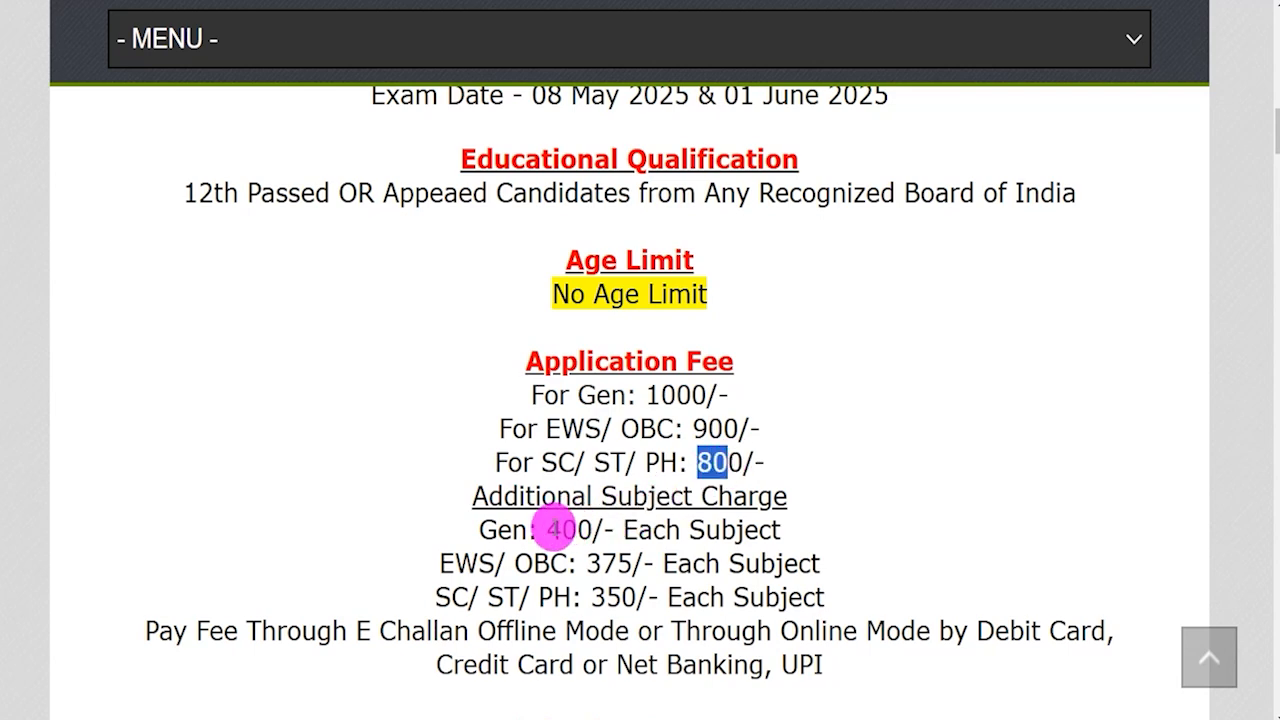
pyautogui.moveTo(548, 529); pyautogui.dragTo(760, 528)
pyautogui.moveTo(467, 562); pyautogui.dragTo(632, 563)
pyautogui.moveTo(450, 598); pyautogui.dragTo(582, 596)
pyautogui.moveTo(590, 597); pyautogui.dragTo(636, 595)
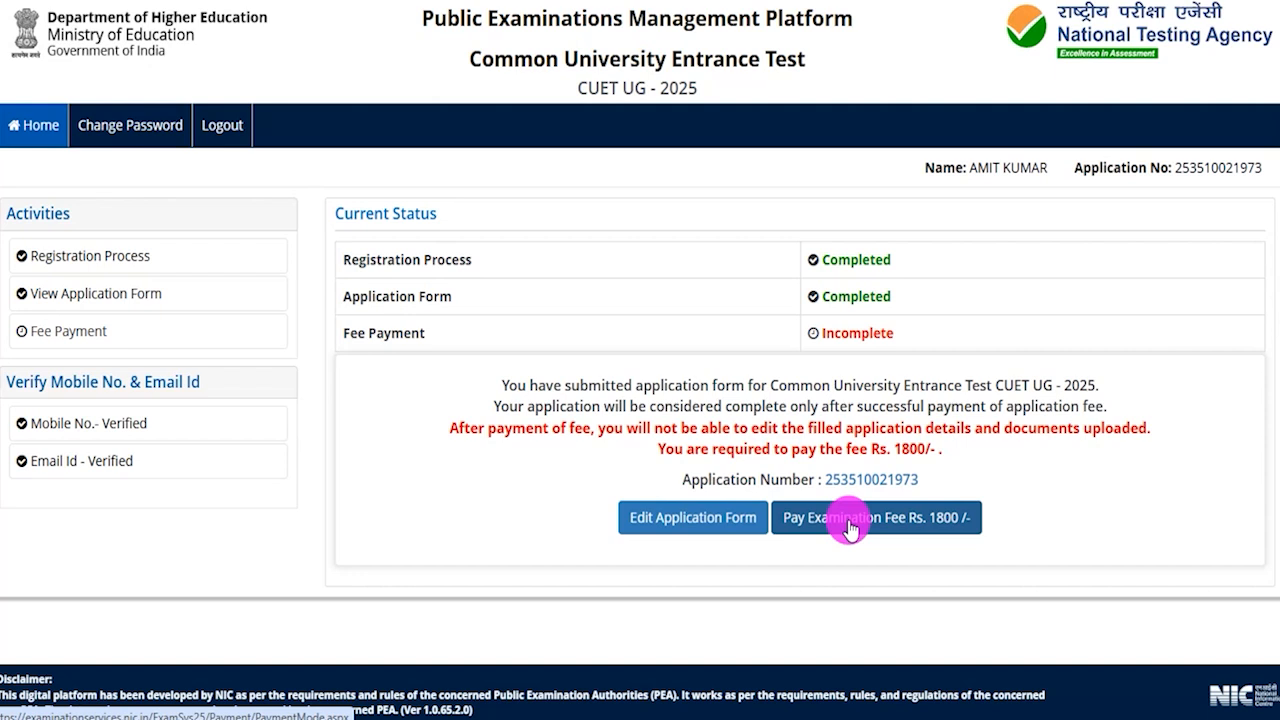
# Start the examination fee payment with Online Payment as the mode, and confirm proceeding to the payment page
pyautogui.click(848, 518)
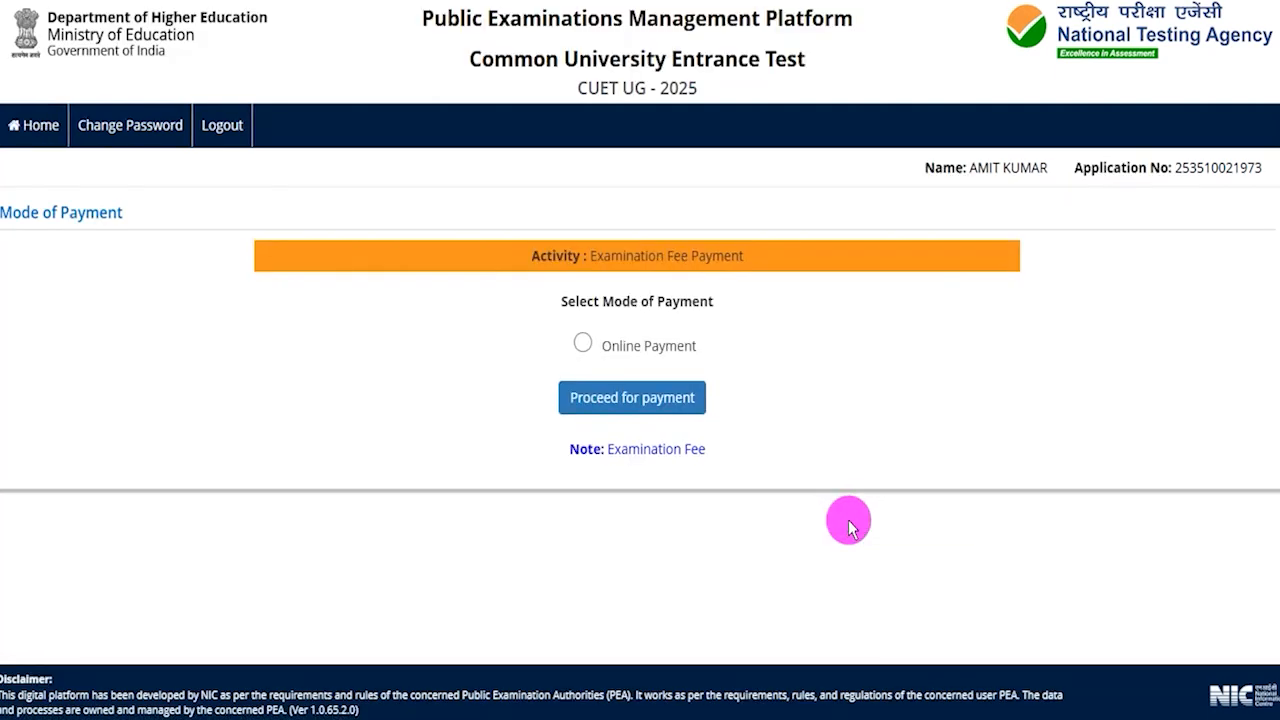
pyautogui.click(582, 343)
pyautogui.click(618, 400)
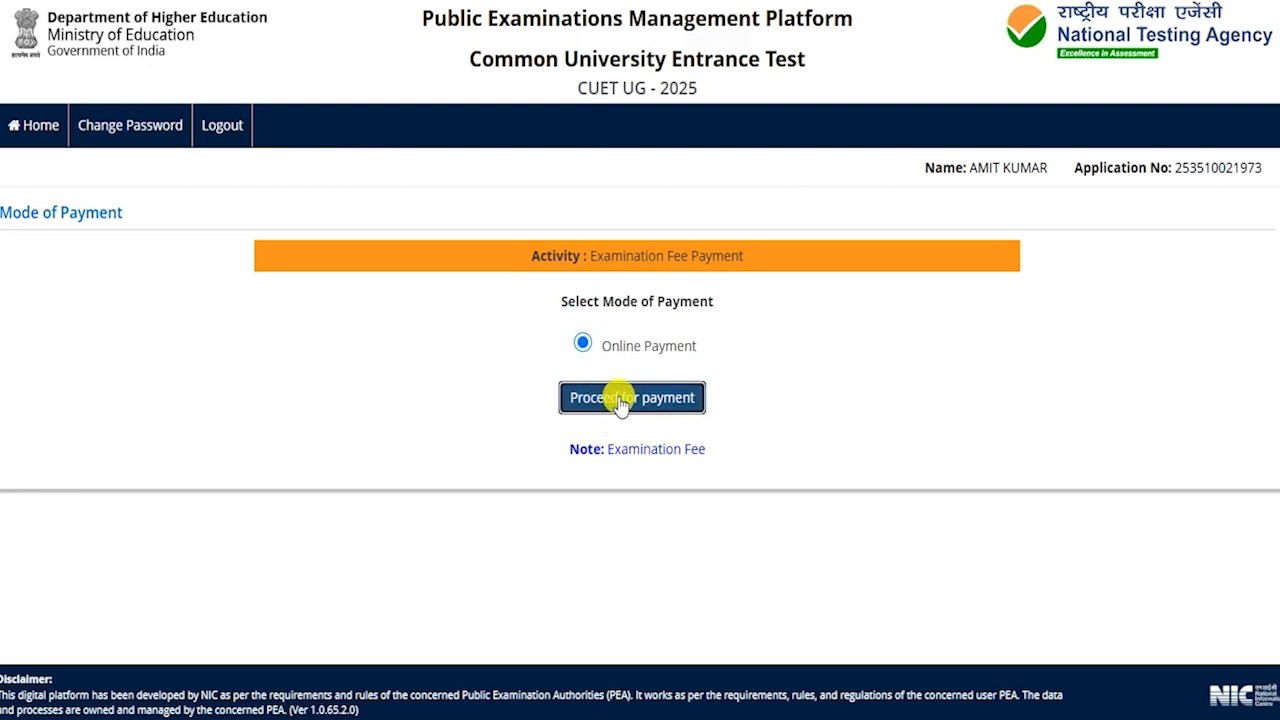
pyautogui.click(711, 63)
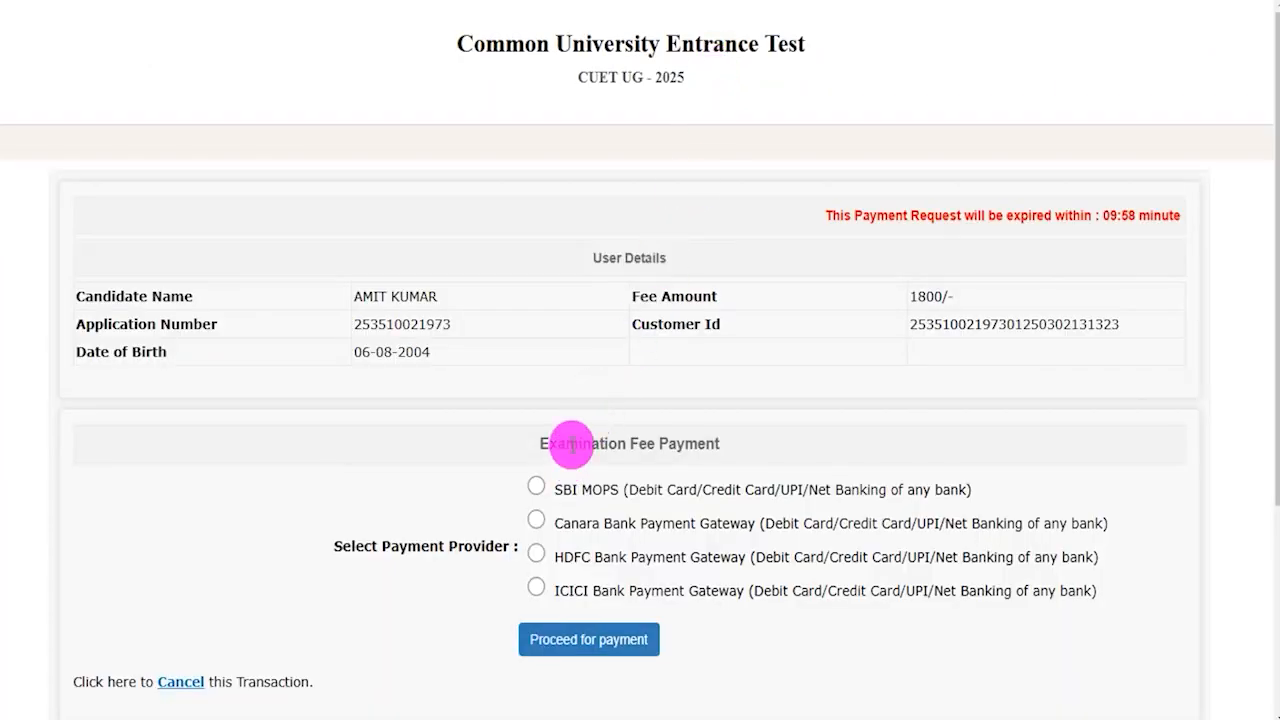
# Select SBI MOPS as the payment provider for the examination fee and proceed for payment
pyautogui.moveTo(568, 444); pyautogui.dragTo(540, 492)
pyautogui.click(537, 488)
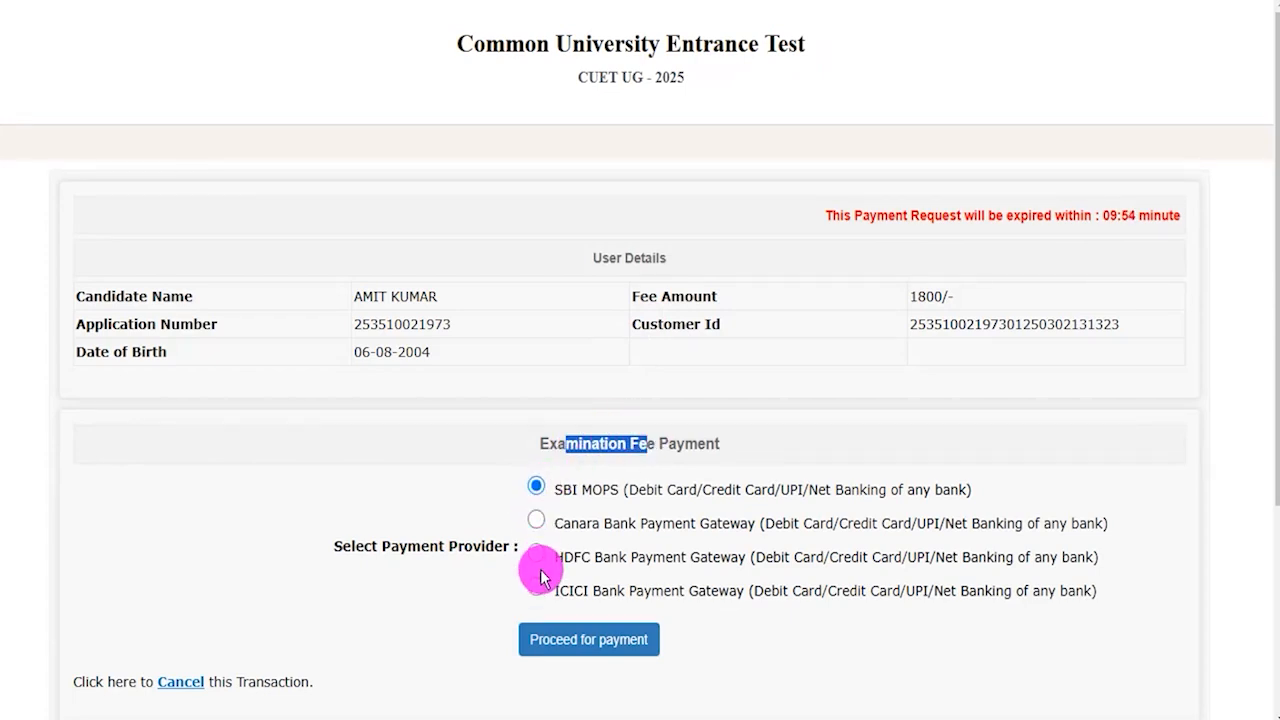
pyautogui.click(596, 646)
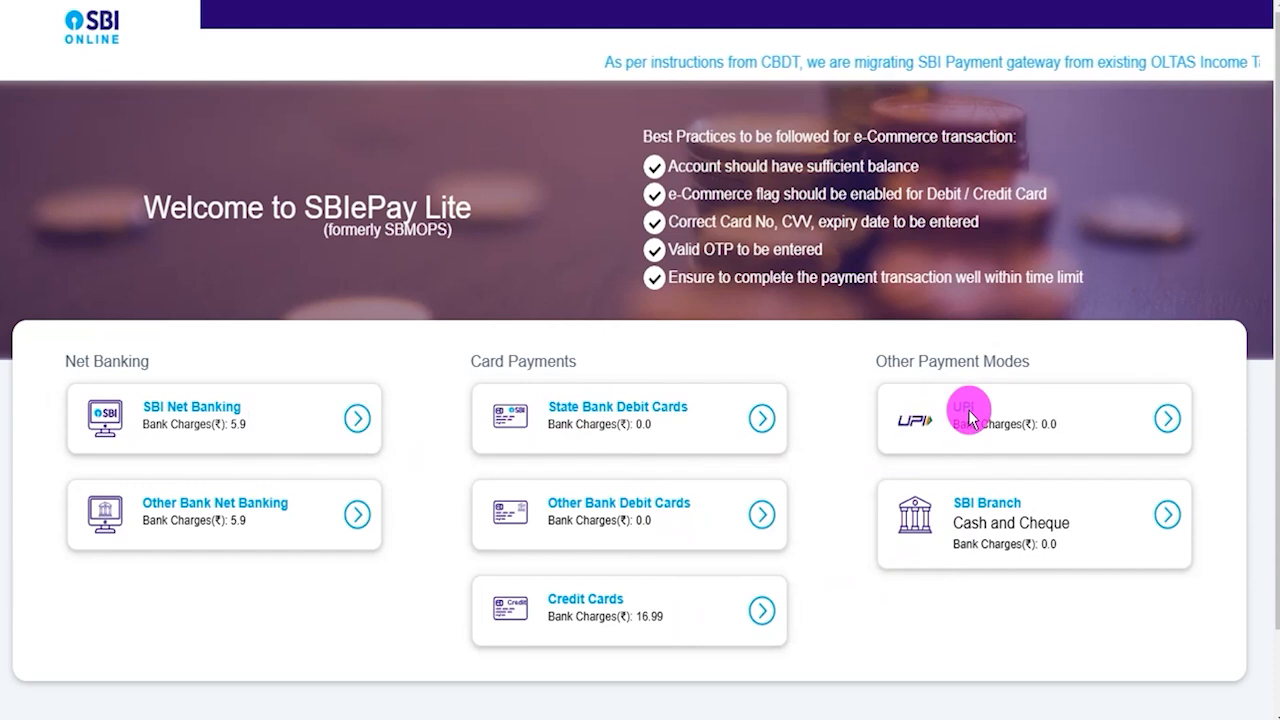
# Choose UPI with the QR code option, generate the payment QR code, and review the remittance information form
pyautogui.click(1167, 421)
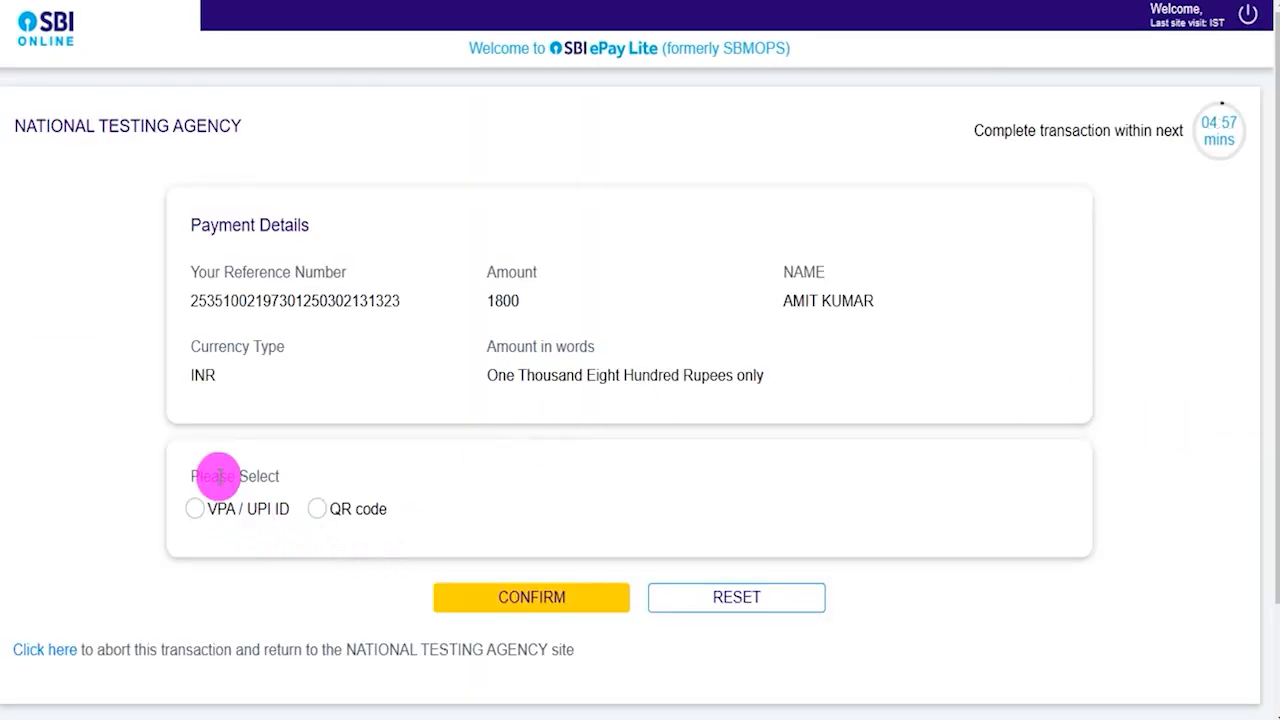
pyautogui.moveTo(210, 475); pyautogui.dragTo(245, 479)
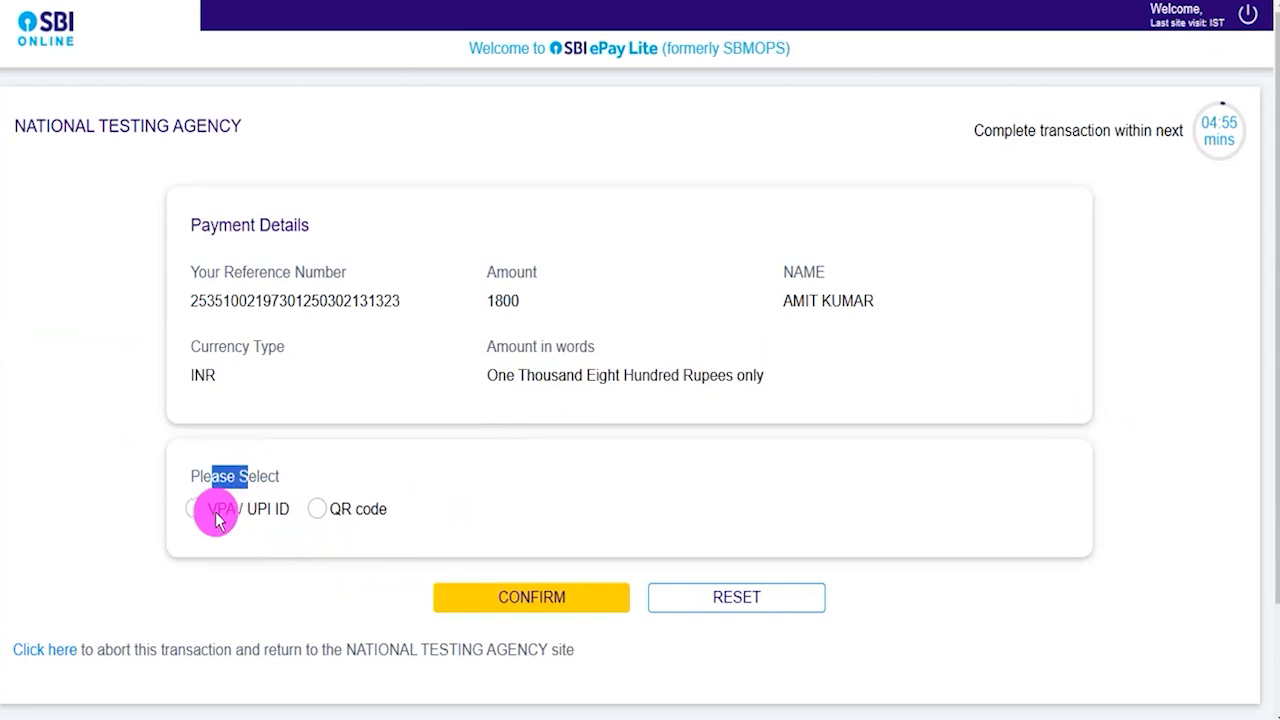
pyautogui.click(200, 512)
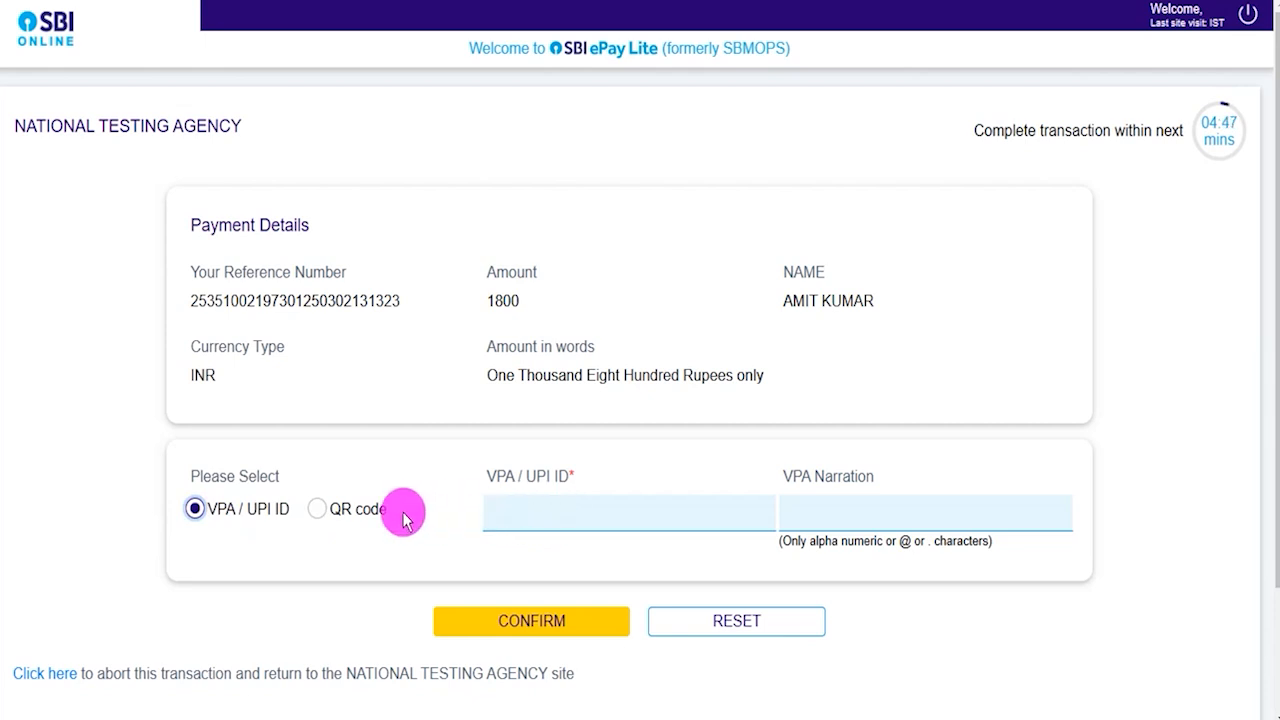
pyautogui.click(318, 509)
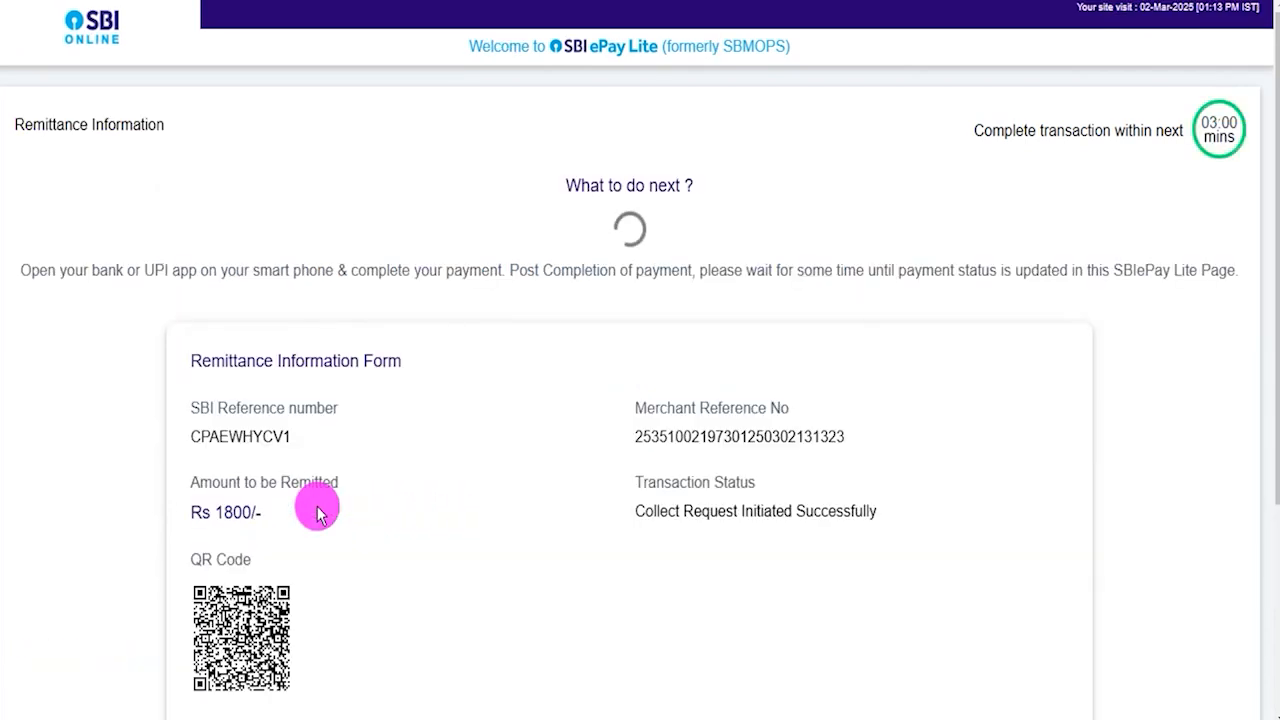
pyautogui.scroll(-2, 462, 500)
pyautogui.scroll(-2, 460, 497)
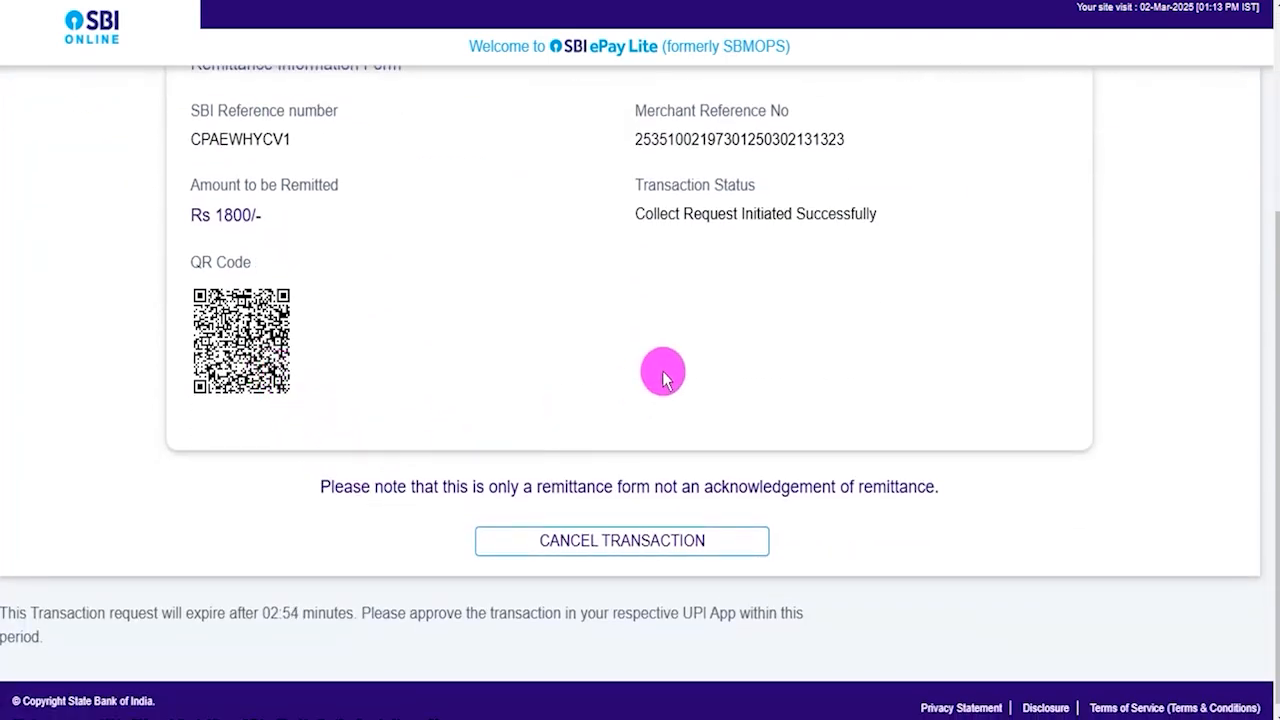
pyautogui.scroll(4, 663, 377)
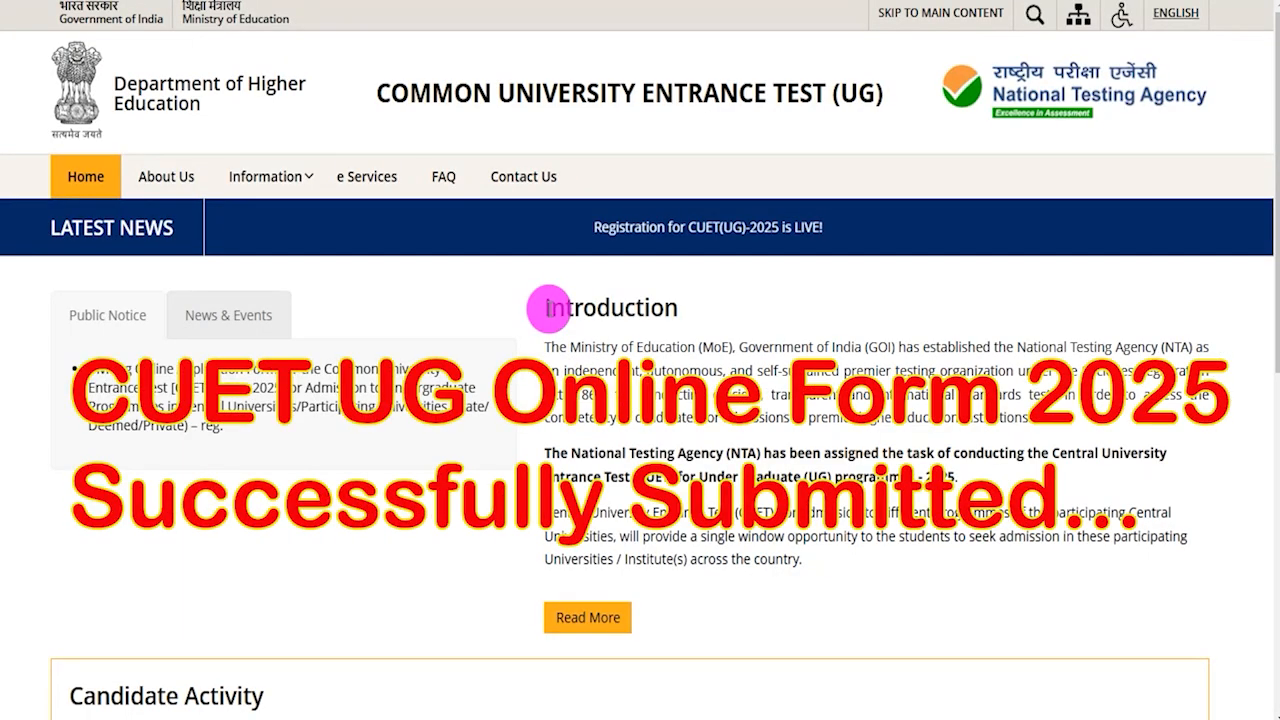
pyautogui.scroll(-5, 663, 409)
pyautogui.scroll(5, 663, 406)
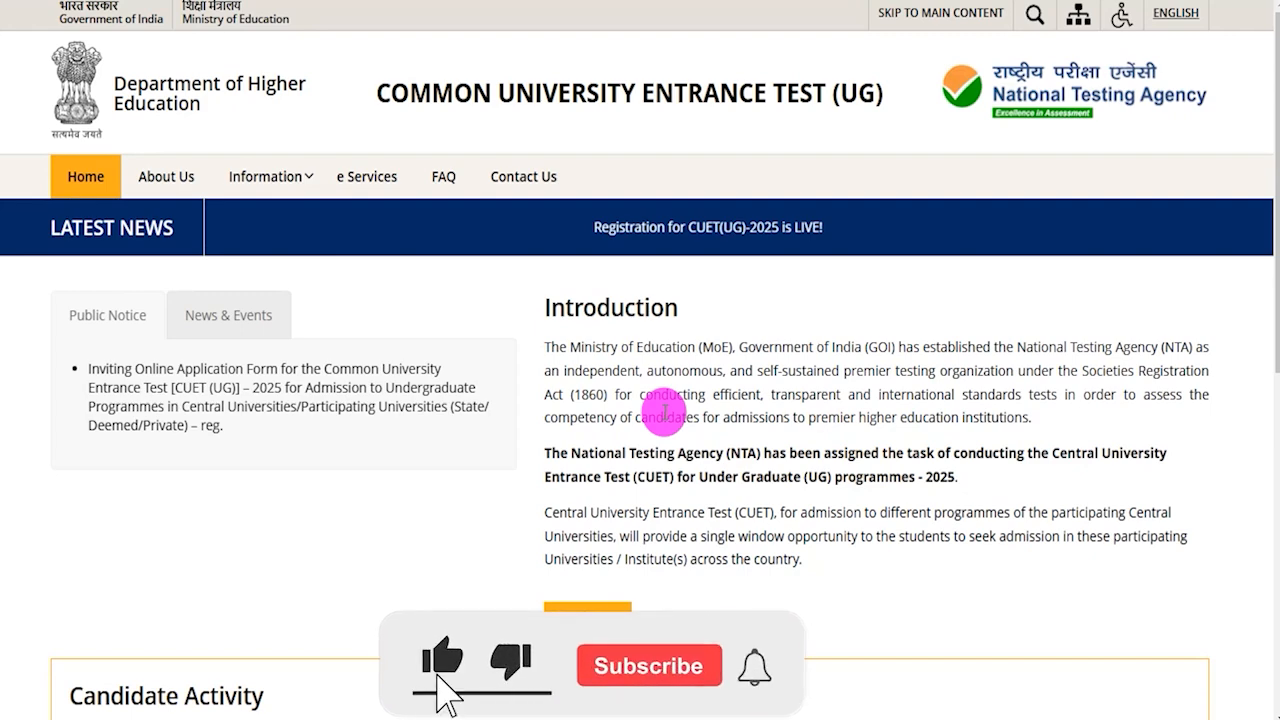
pyautogui.scroll(-1, 665, 410)
pyautogui.scroll(-4, 665, 410)
pyautogui.scroll(5, 665, 412)
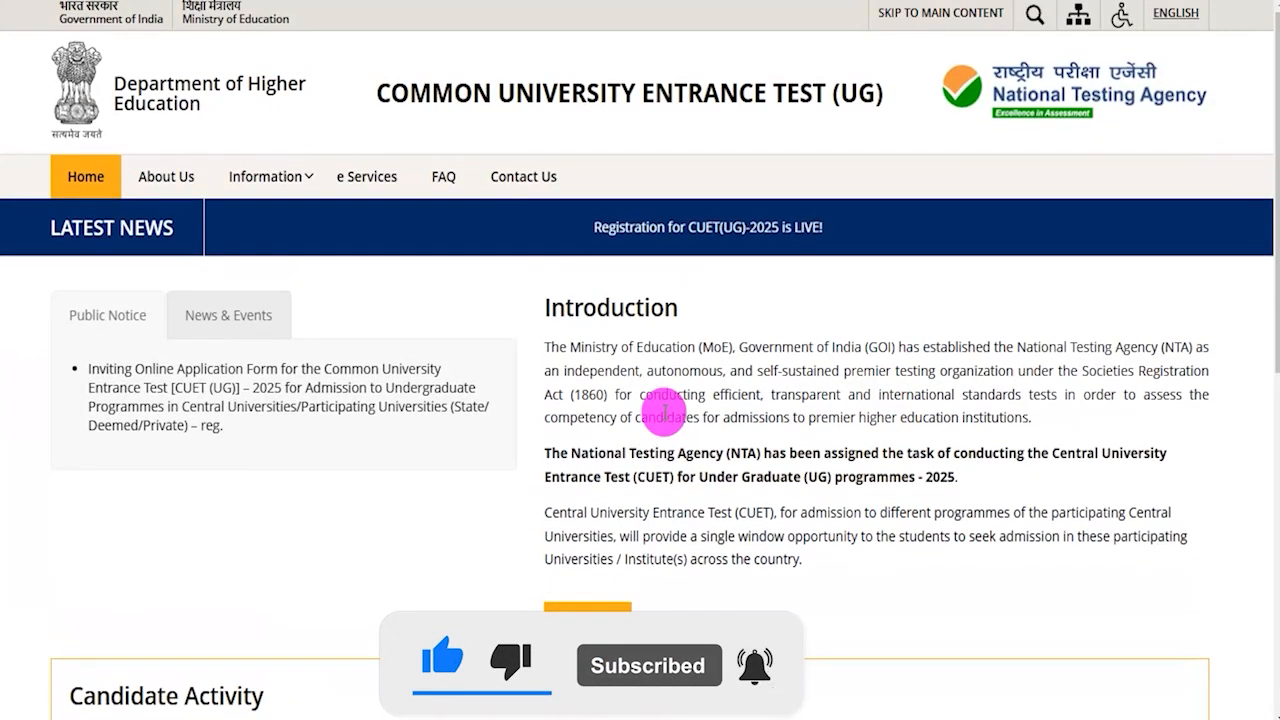